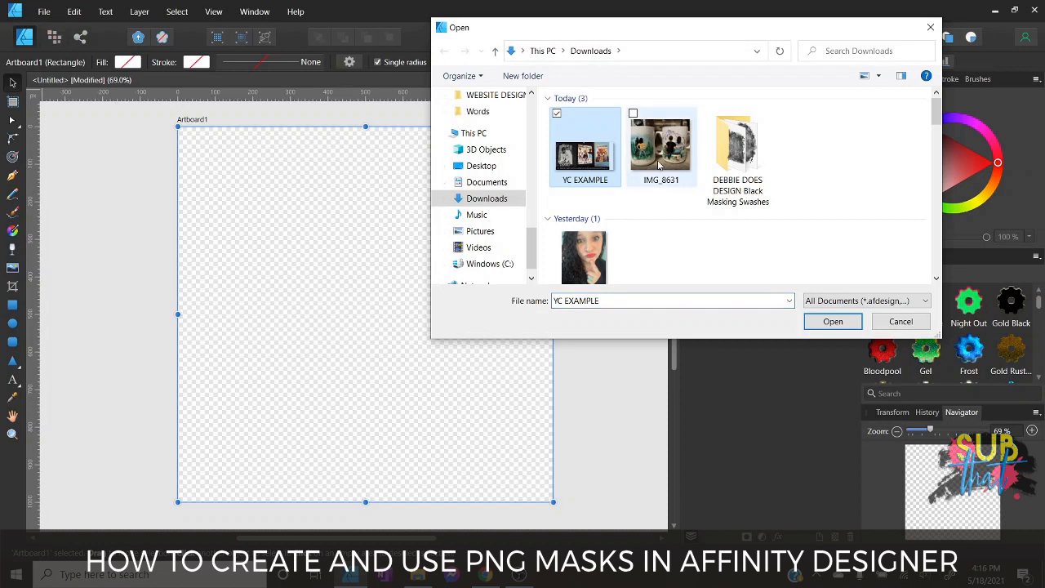
# Place the YC EXAMPLE and IMG_8631 images from the Downloads folder one above the other on the artboard.
pyautogui.click(819, 325)
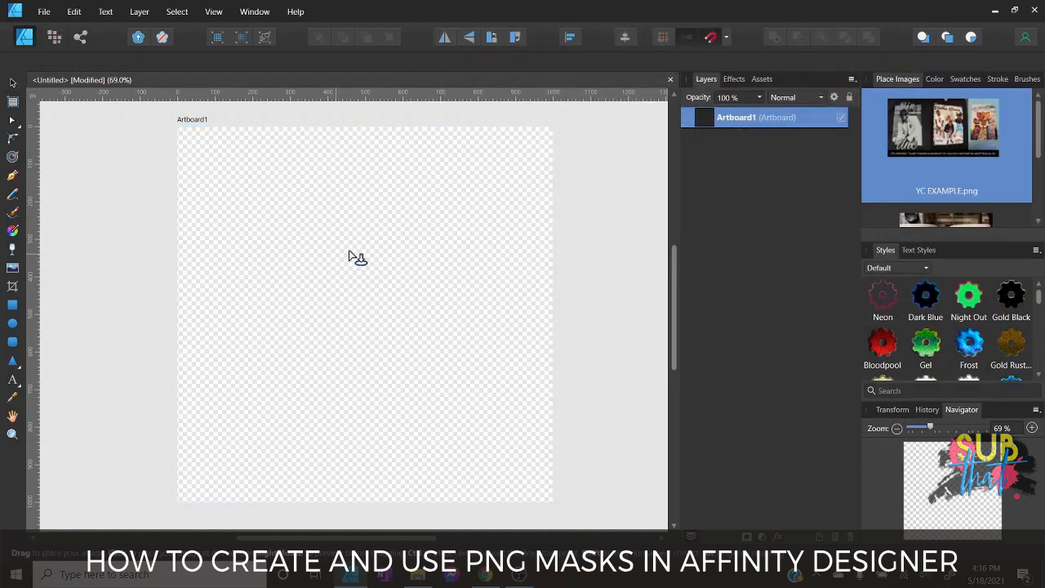
pyautogui.moveTo(180, 129); pyautogui.dragTo(555, 450)
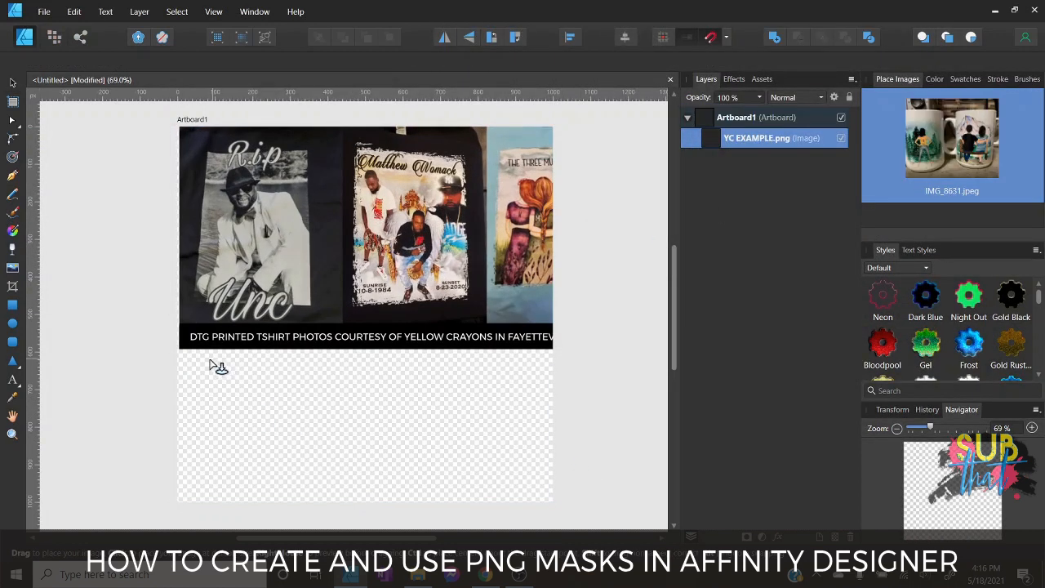
pyautogui.moveTo(206, 353); pyautogui.dragTo(510, 529)
# Move the T-shirt image above the artboard and the mug photo to the empty area left of it.
pyautogui.moveTo(400, 336); pyautogui.dragTo(353, 67)
pyautogui.moveTo(369, 458); pyautogui.dragTo(14, 265)
pyautogui.moveTo(363, 536); pyautogui.dragTo(196, 536)
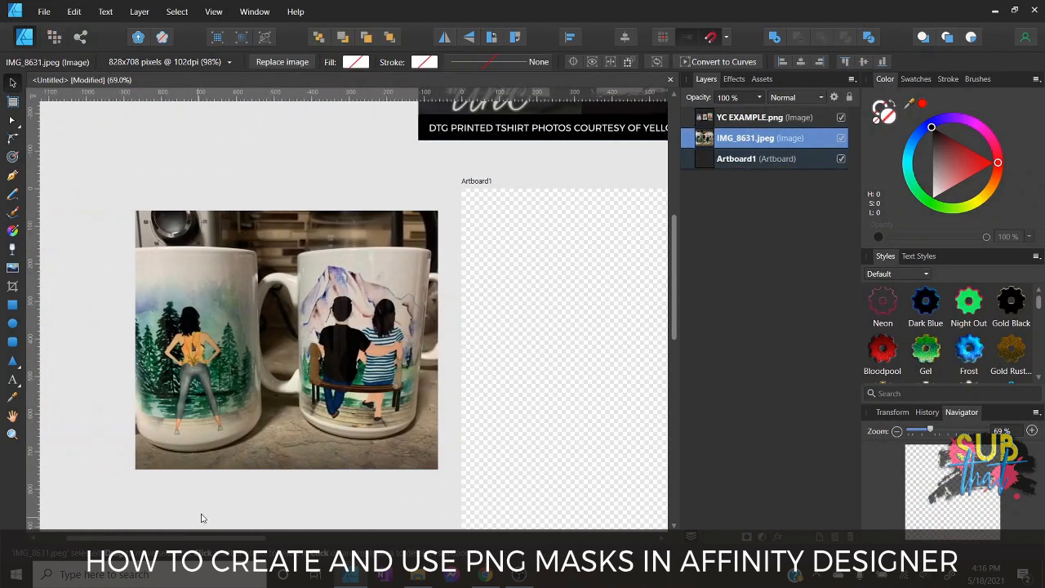
# Enlarge the mug photo beside the artboard to about 135%, and delete it after viewing.
pyautogui.moveTo(438, 209); pyautogui.dragTo(590, 151)
pyautogui.moveTo(216, 407); pyautogui.dragTo(108, 418)
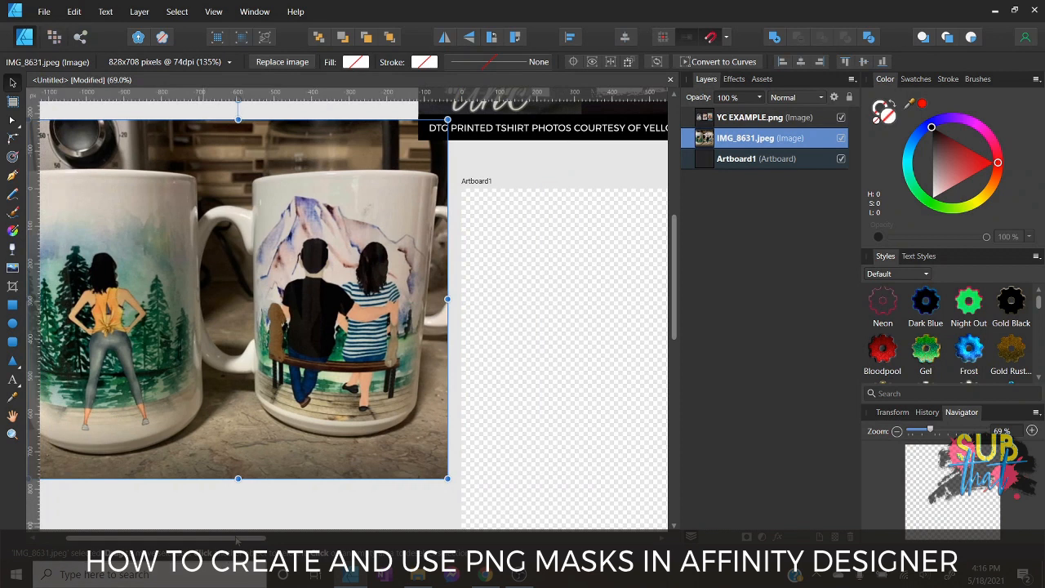
pyautogui.moveTo(237, 540); pyautogui.dragTo(210, 541)
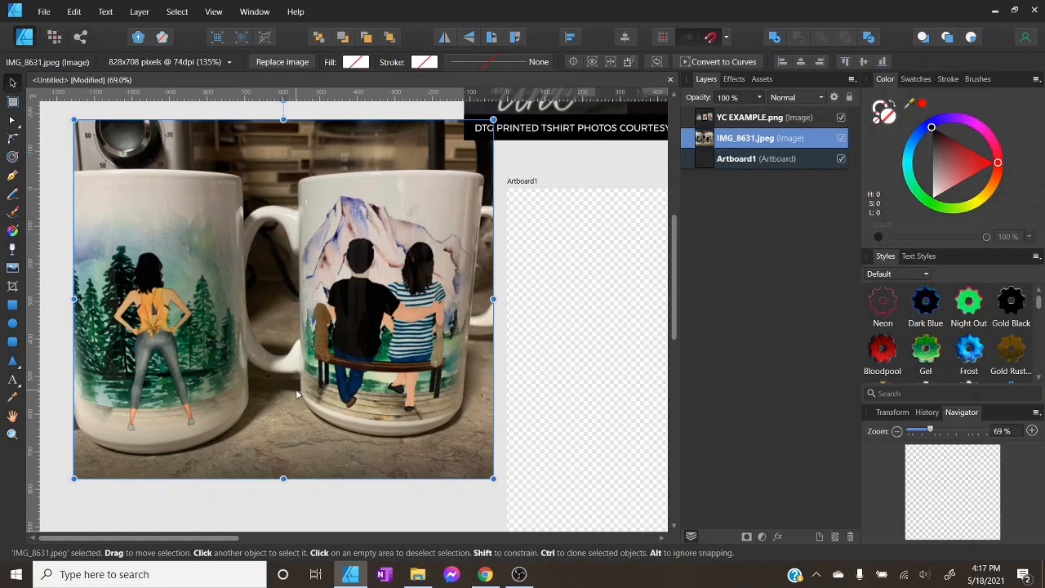
pyautogui.press('Delete')
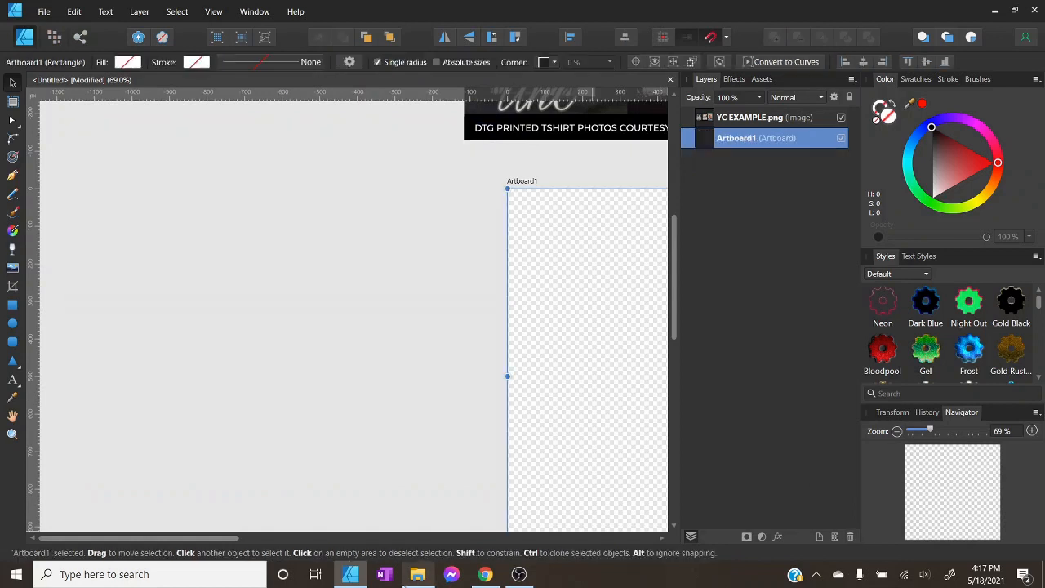
# Reposition the T-shirt image above the artboard and enlarge it to about 152%.
pyautogui.moveTo(213, 538); pyautogui.dragTo(442, 498)
pyautogui.scroll(4, 441, 351)
pyautogui.moveTo(316, 294); pyautogui.dragTo(334, 262)
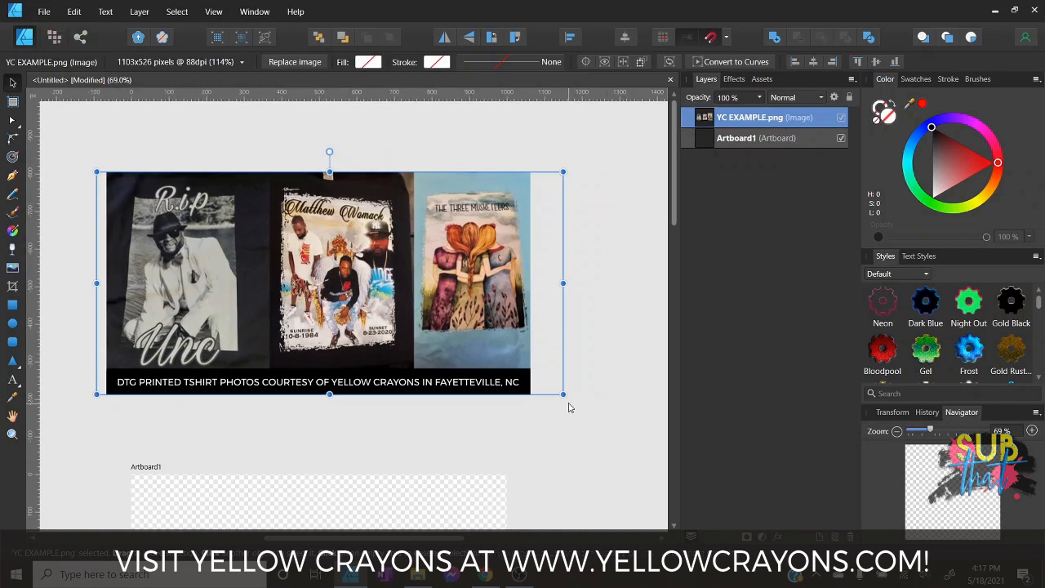
pyautogui.moveTo(565, 398); pyautogui.dragTo(679, 450)
pyautogui.moveTo(532, 376); pyautogui.dragTo(513, 370)
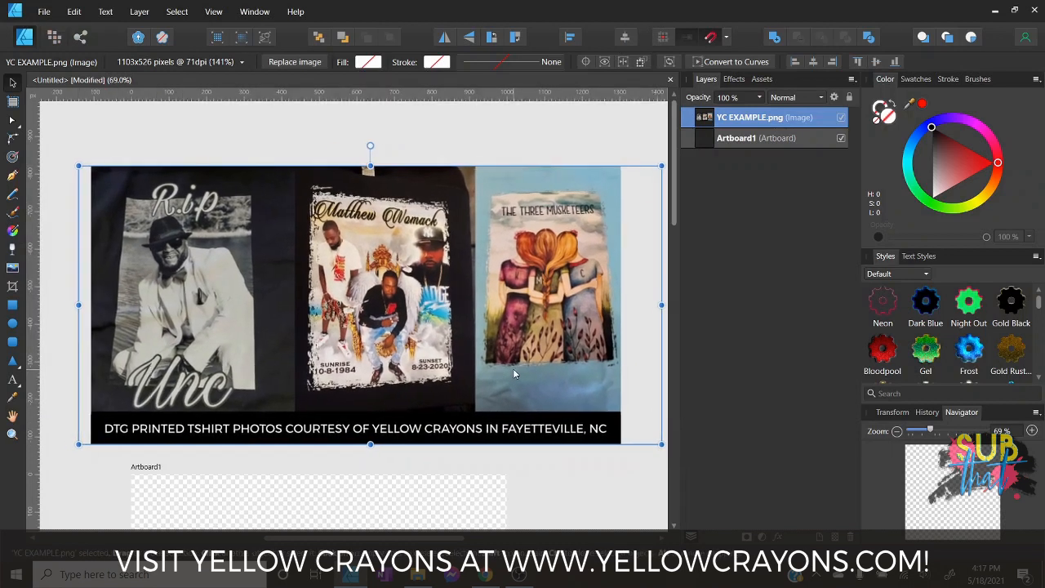
pyautogui.moveTo(79, 166); pyautogui.dragTo(43, 138)
pyautogui.moveTo(133, 258); pyautogui.dragTo(148, 244)
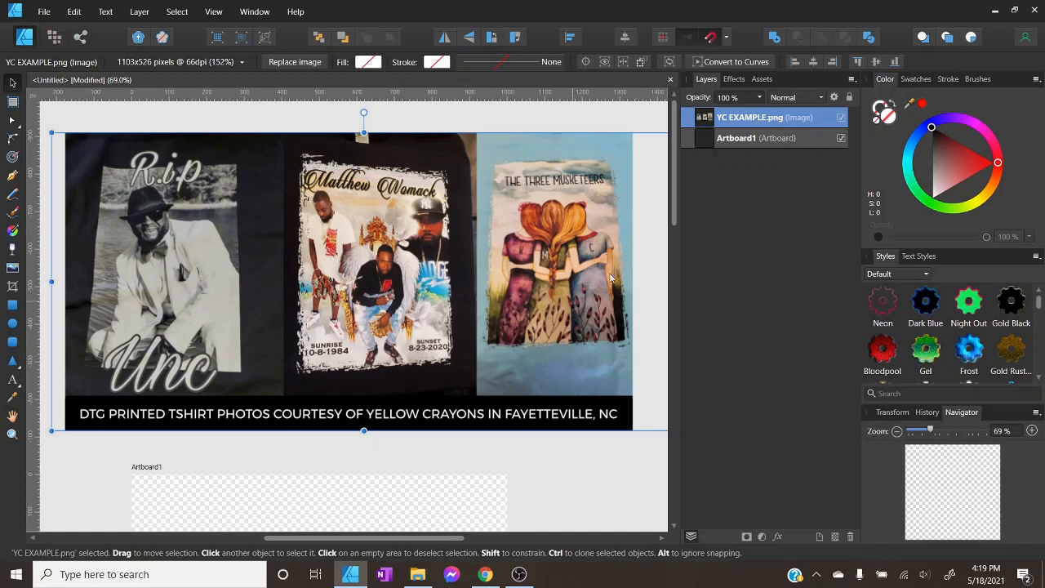
# Delete the T-shirt example image so only the empty artboard is left.
pyautogui.press('Delete')
pyautogui.scroll(-5, 386, 282)
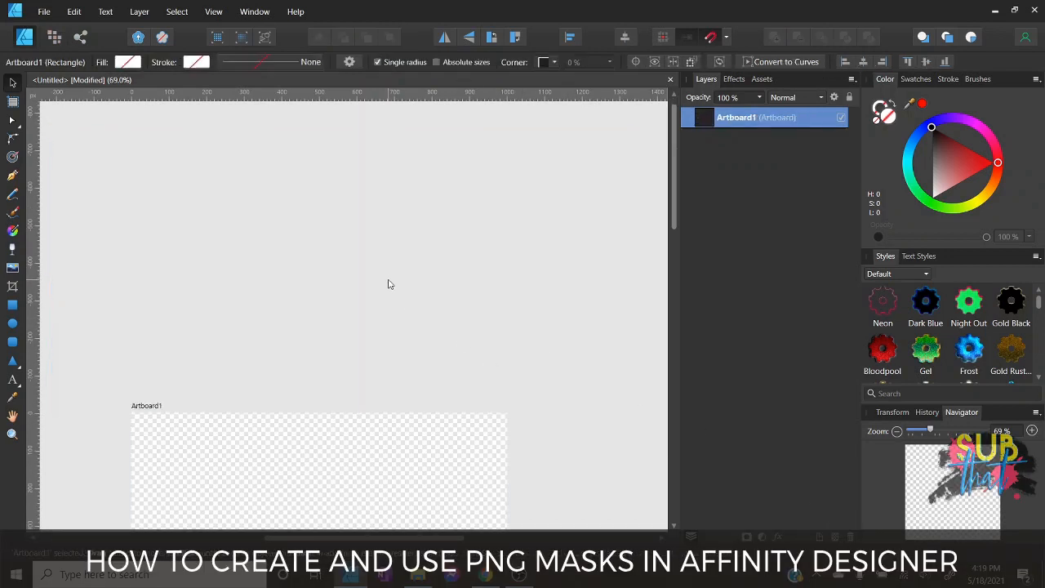
pyautogui.scroll(-1, 389, 287)
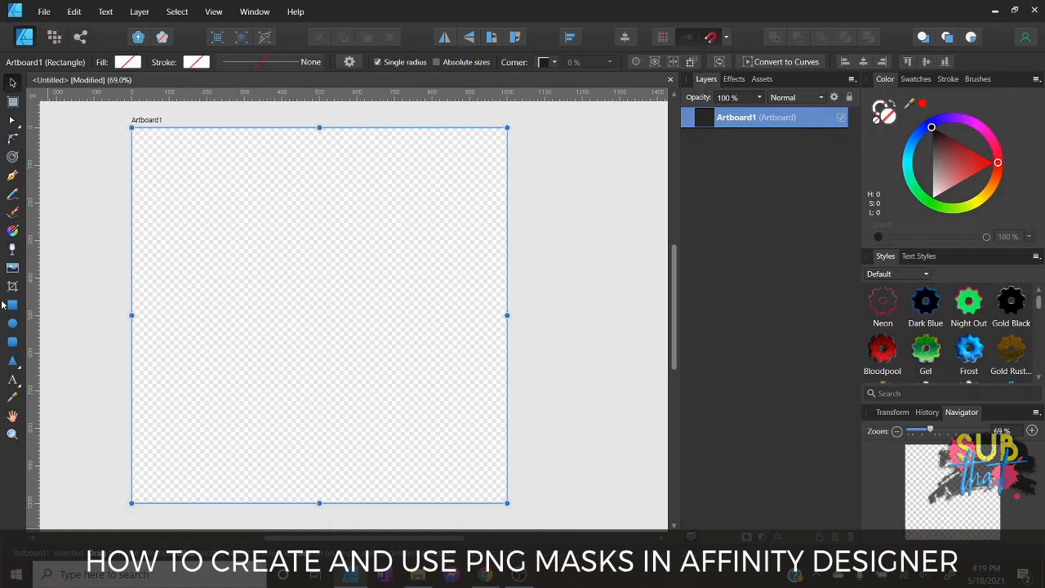
# Draw a 12-bubble cloud shape with a 92% inner radius, nearly filling the artboard.
pyautogui.click(17, 361)
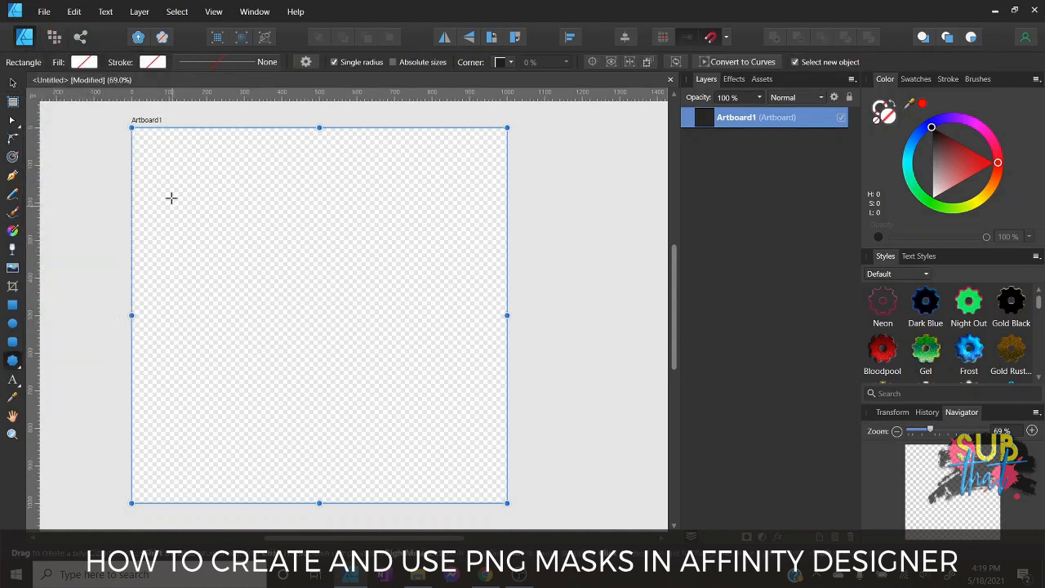
pyautogui.moveTo(162, 159); pyautogui.dragTo(487, 484)
pyautogui.moveTo(358, 193); pyautogui.dragTo(364, 178)
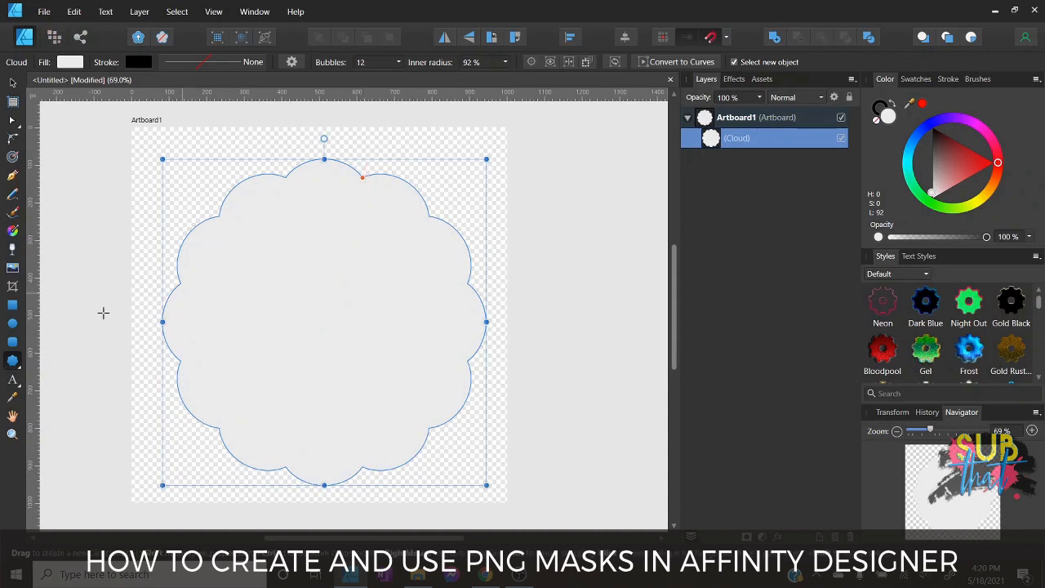
# Draw a wide rectangle across the cloud's middle and narrow it slightly at its right edge.
pyautogui.click(12, 304)
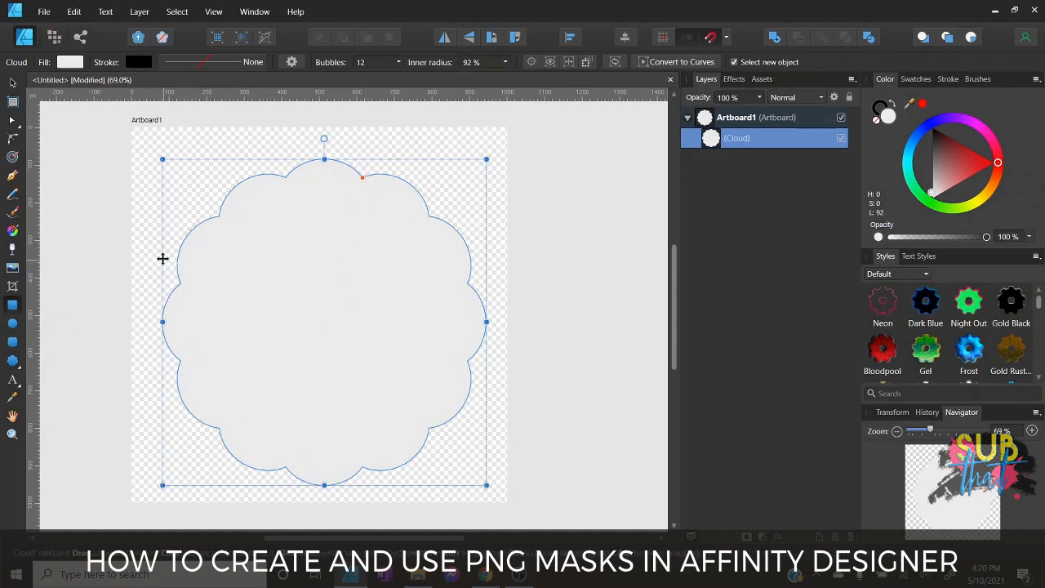
pyautogui.moveTo(150, 243); pyautogui.dragTo(507, 414)
pyautogui.press('v')
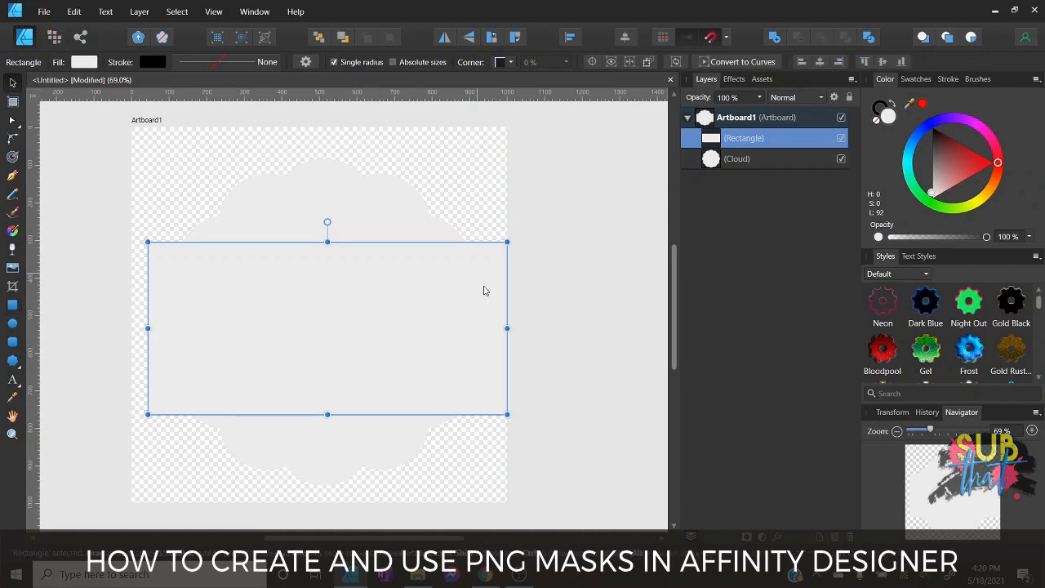
pyautogui.moveTo(505, 328); pyautogui.dragTo(495, 329)
pyautogui.click(547, 365)
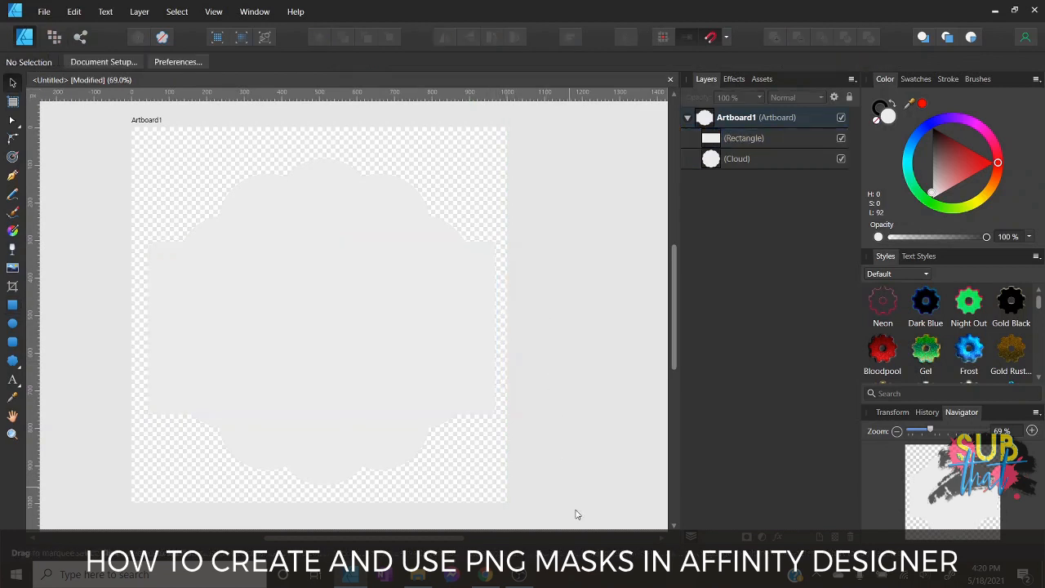
# Fill both the cloud and the rectangle with black and leave them without a stroke.
pyautogui.moveTo(577, 529); pyautogui.dragTo(42, 93)
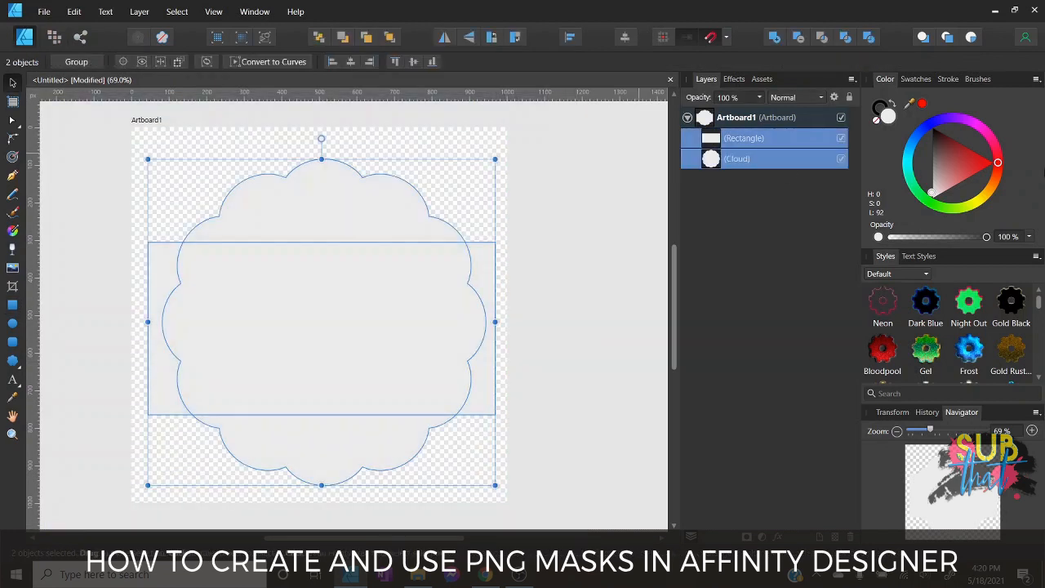
pyautogui.click(893, 105)
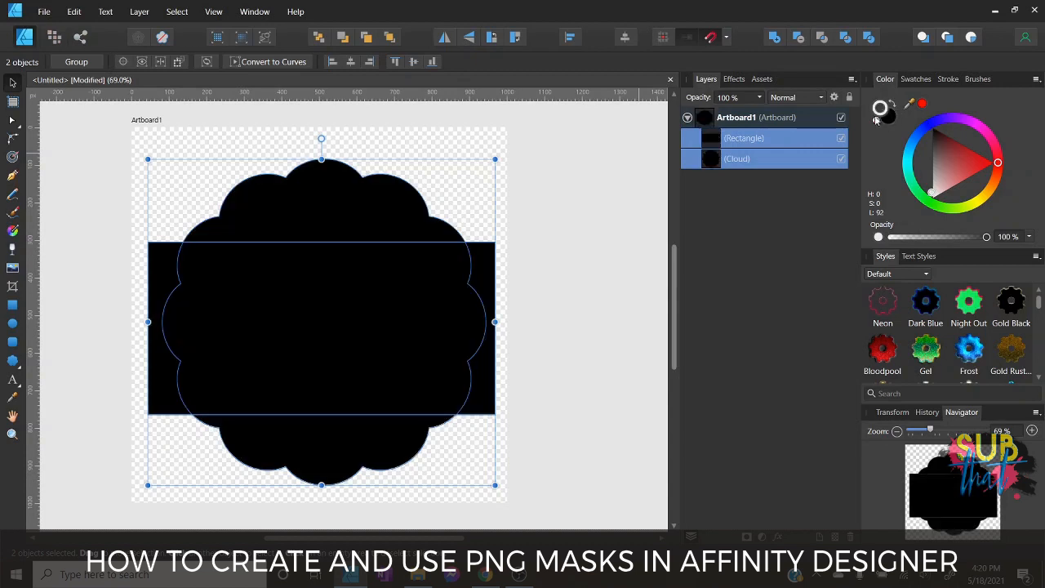
pyautogui.click(600, 374)
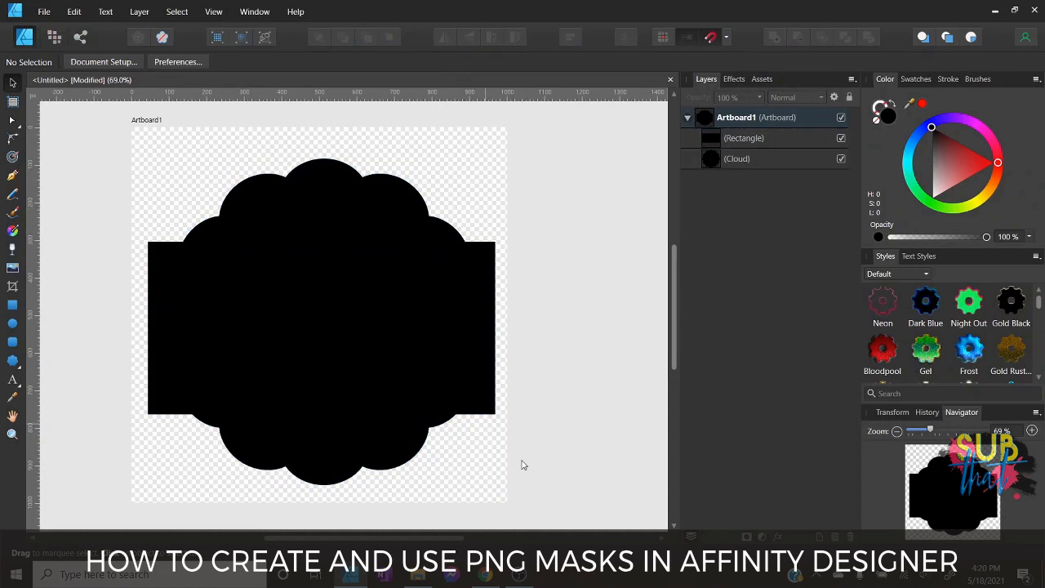
# Combine the cloud and rectangle into a single shape with the Add operation, and delete the combined shape.
pyautogui.moveTo(579, 512); pyautogui.dragTo(22, 102)
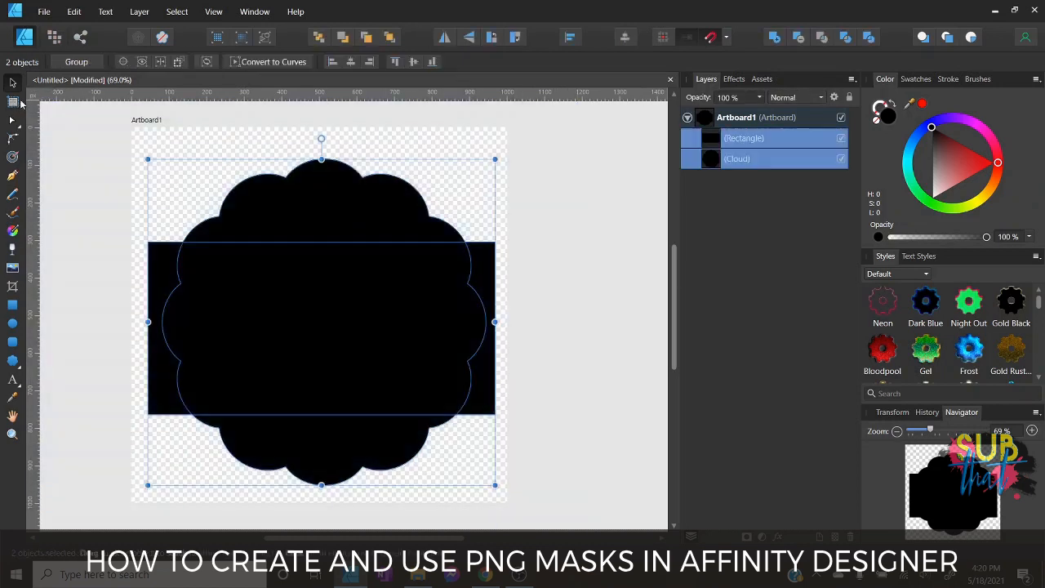
pyautogui.click(775, 38)
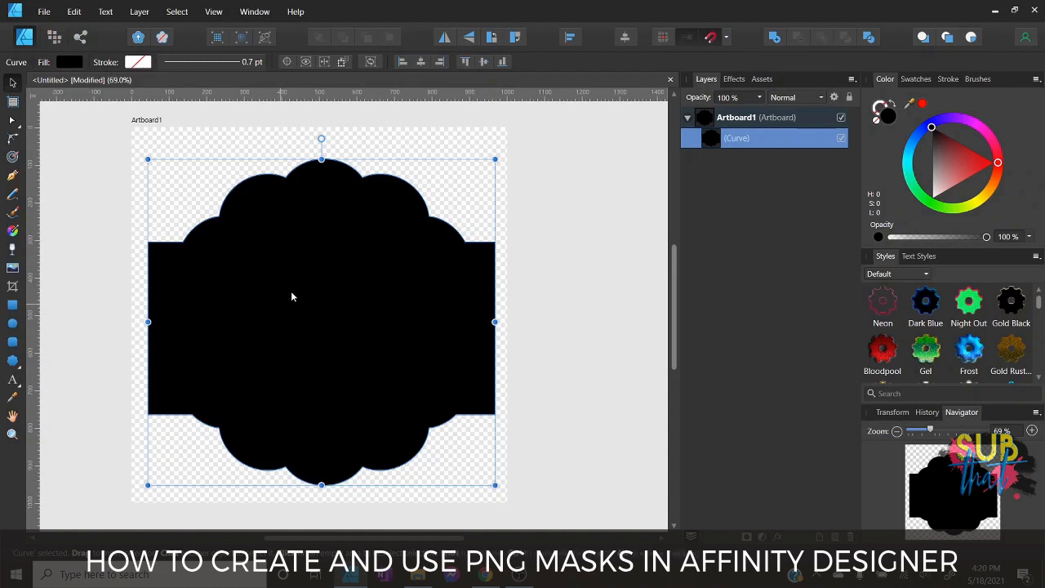
pyautogui.press('Delete')
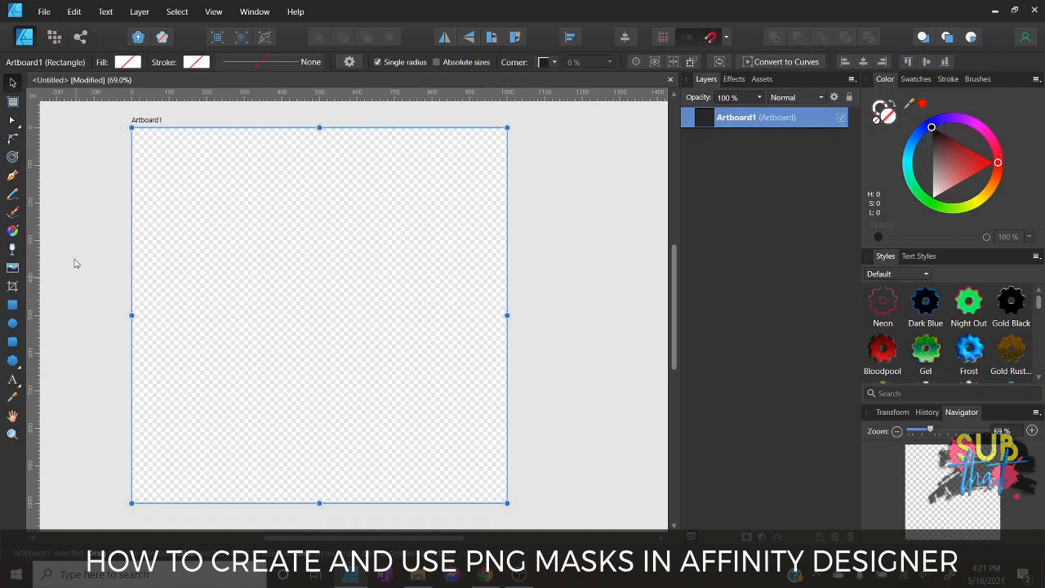
# Draw a black rectangle of about 840 by 809 px in the middle of the artboard.
pyautogui.click(14, 307)
pyautogui.moveTo(164, 186)
pyautogui.mouseDown()
pyautogui.moveTo(194, 282)
pyautogui.moveTo(284, 434)
pyautogui.moveTo(479, 455)
pyautogui.mouseUp()
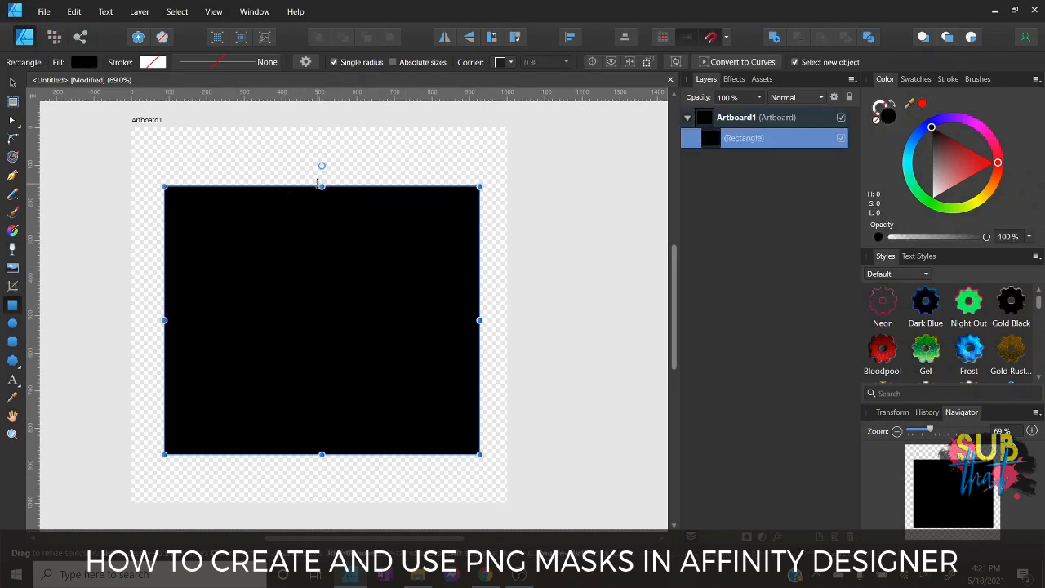
pyautogui.moveTo(324, 186); pyautogui.dragTo(322, 160)
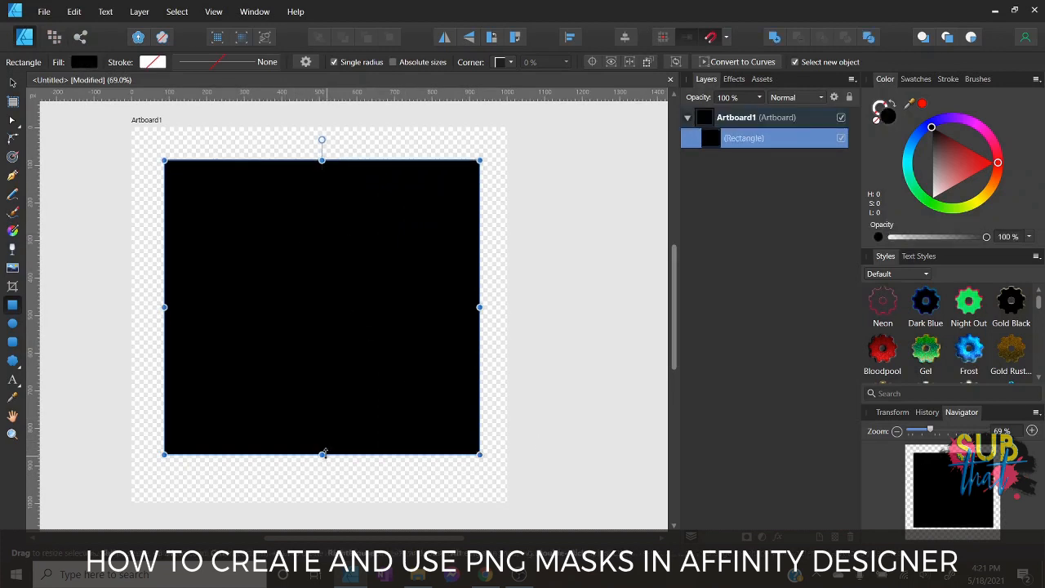
pyautogui.moveTo(321, 455); pyautogui.dragTo(323, 463)
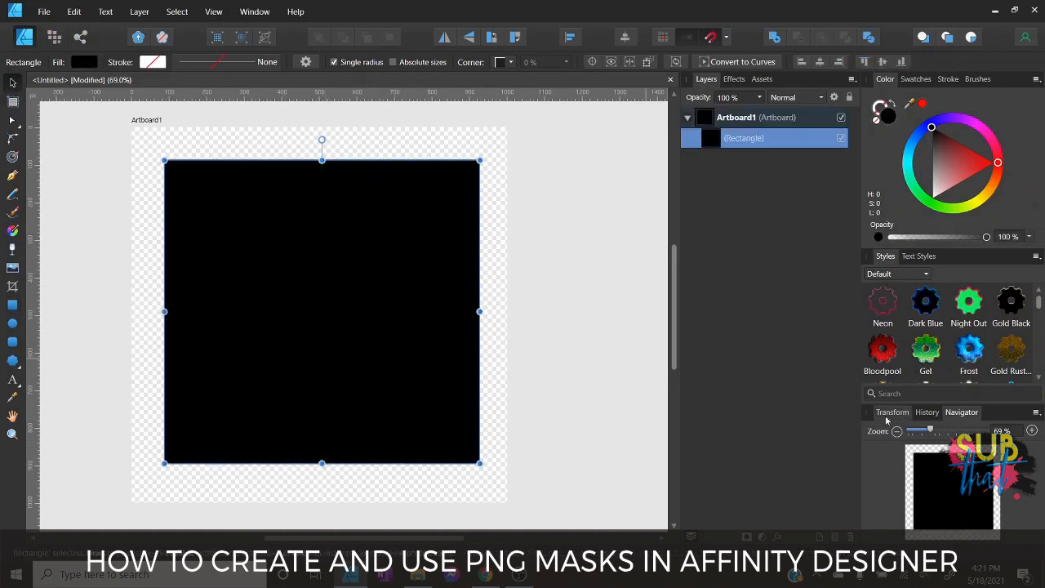
# Set the rectangle's width and height to 850 px and centre it on the artboard.
pyautogui.click(891, 413)
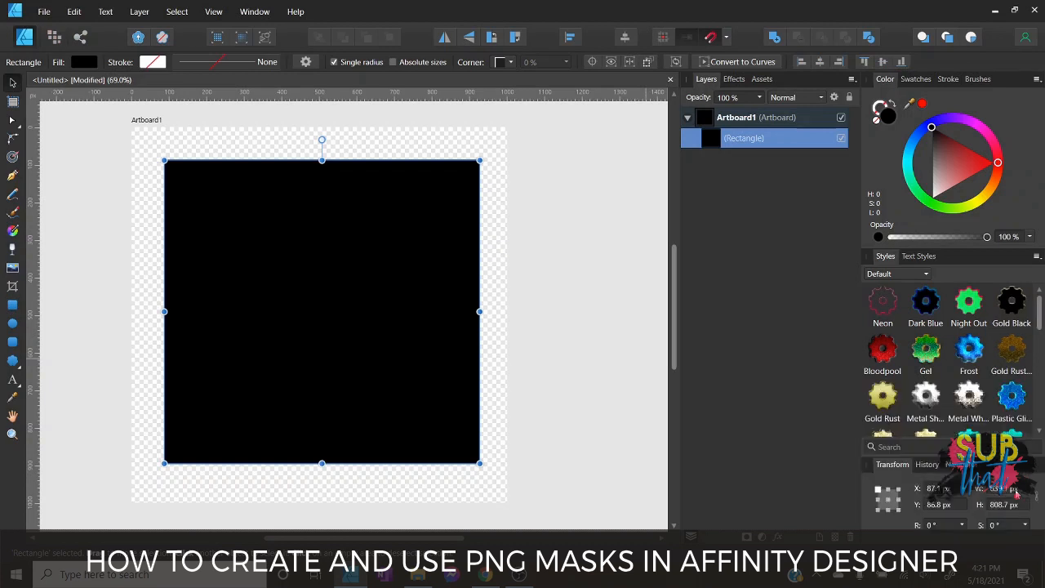
pyautogui.click(1000, 489)
pyautogui.write('850')
pyautogui.press('Return')
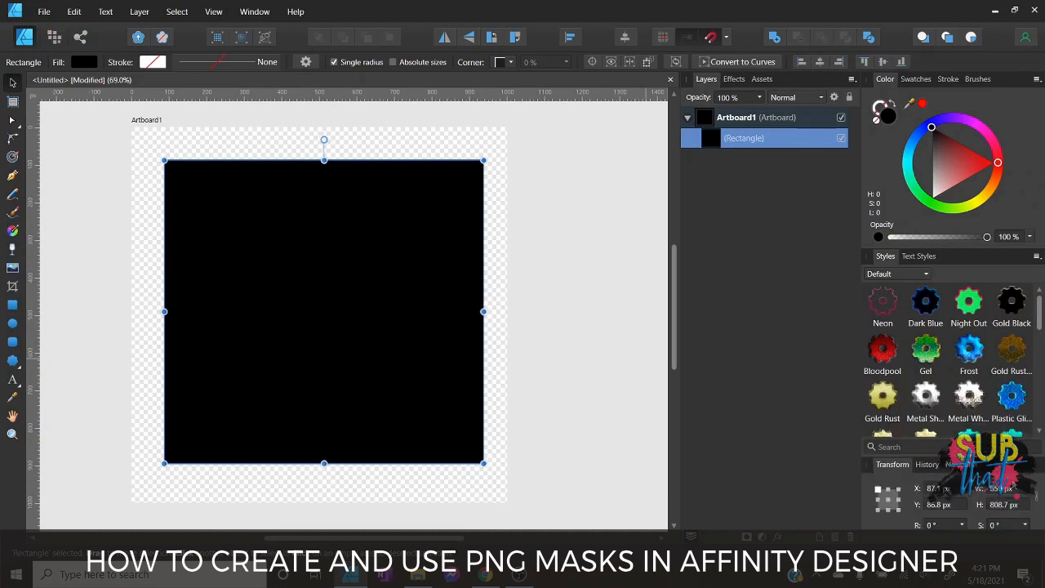
pyautogui.click(1012, 504)
pyautogui.write('850')
pyautogui.press('Return')
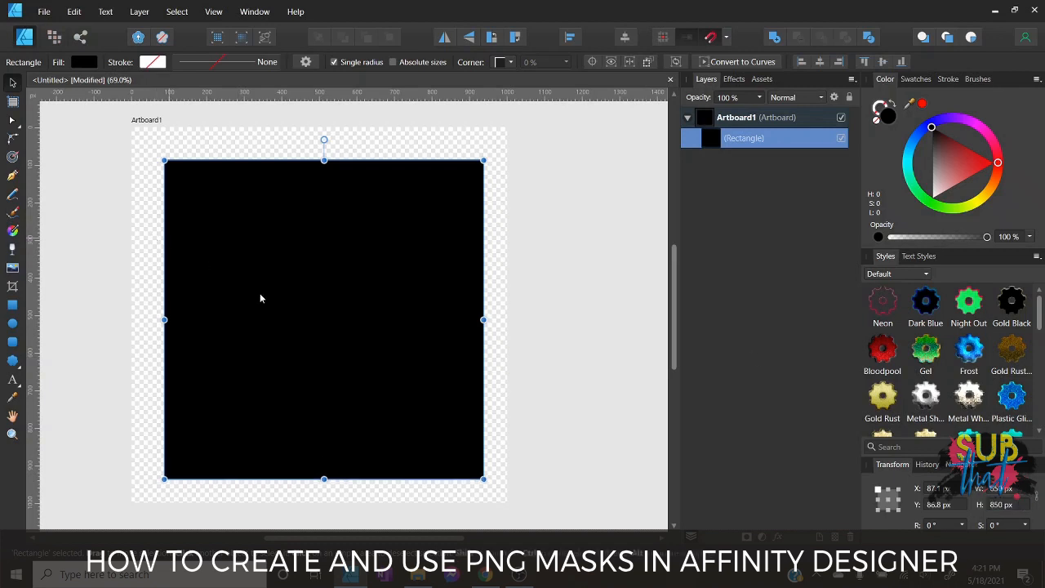
pyautogui.moveTo(333, 351)
pyautogui.mouseDown()
pyautogui.moveTo(315, 345)
pyautogui.moveTo(329, 348)
pyautogui.mouseUp()
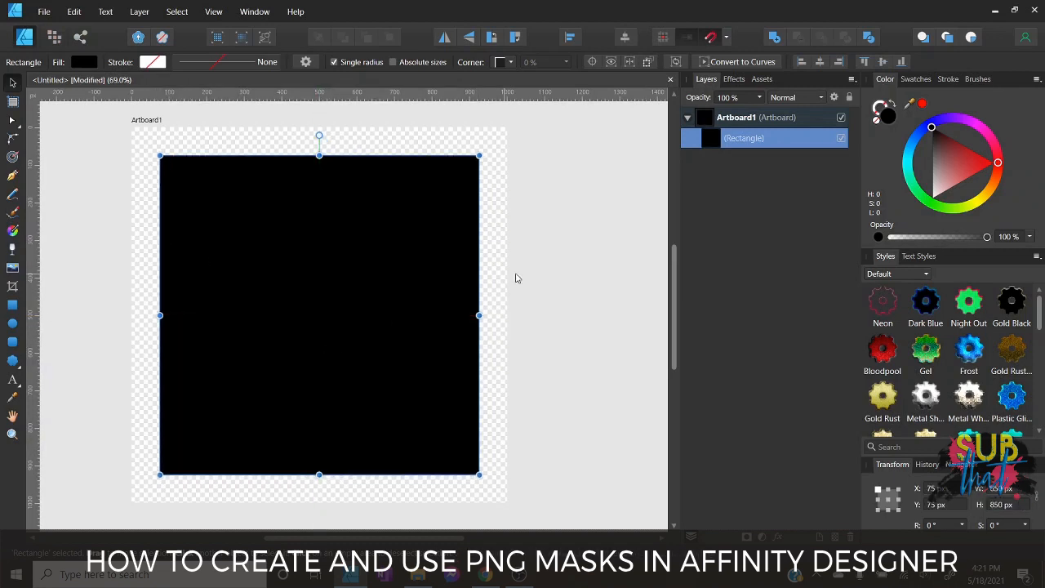
pyautogui.click(561, 299)
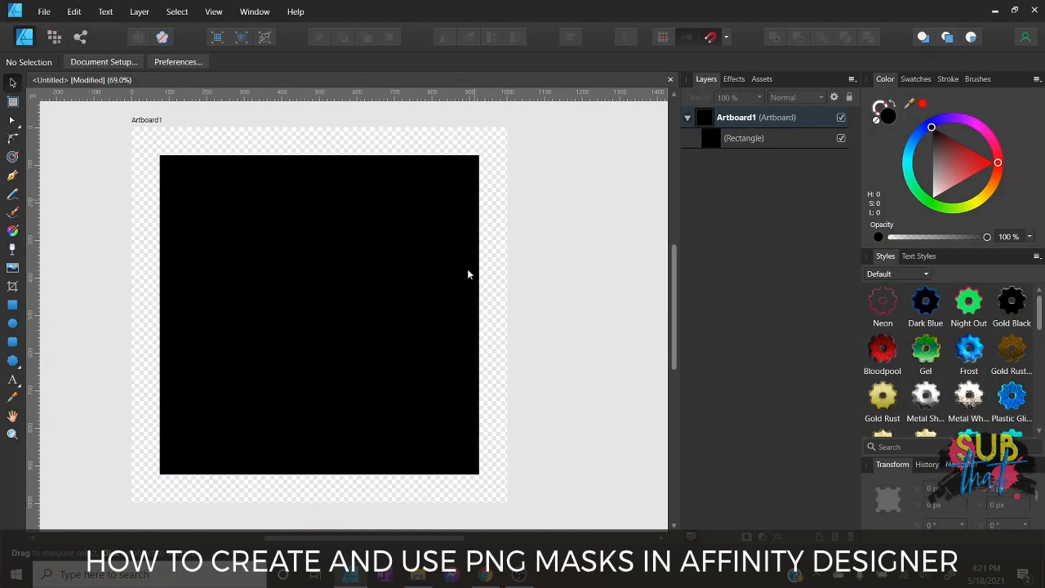
# Add the first vertical edge from the RIPPED EDGES assets along the square's left side, scaled to the square's 850 px height.
pyautogui.click(762, 78)
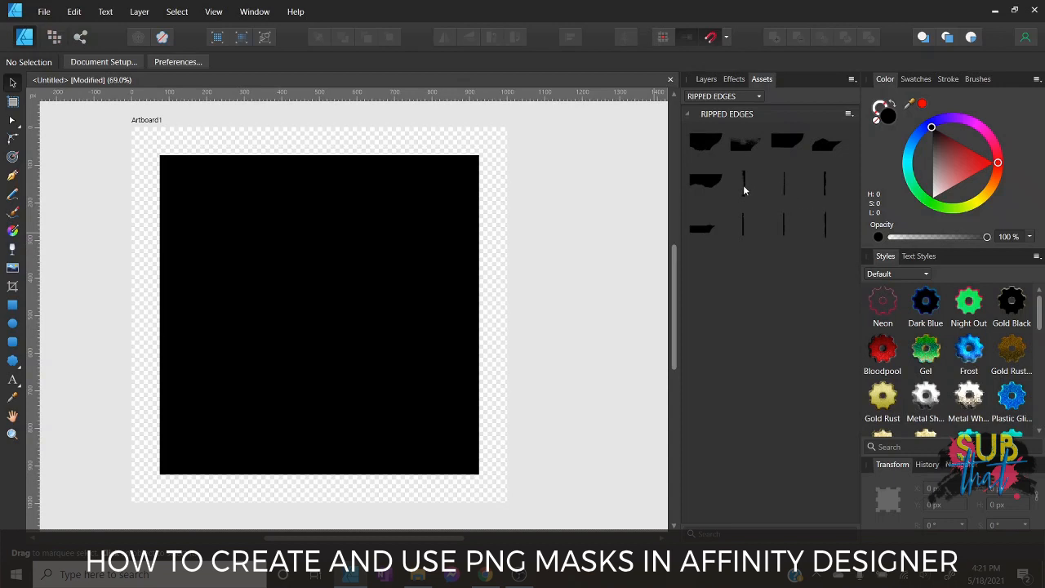
pyautogui.moveTo(742, 186); pyautogui.dragTo(201, 527)
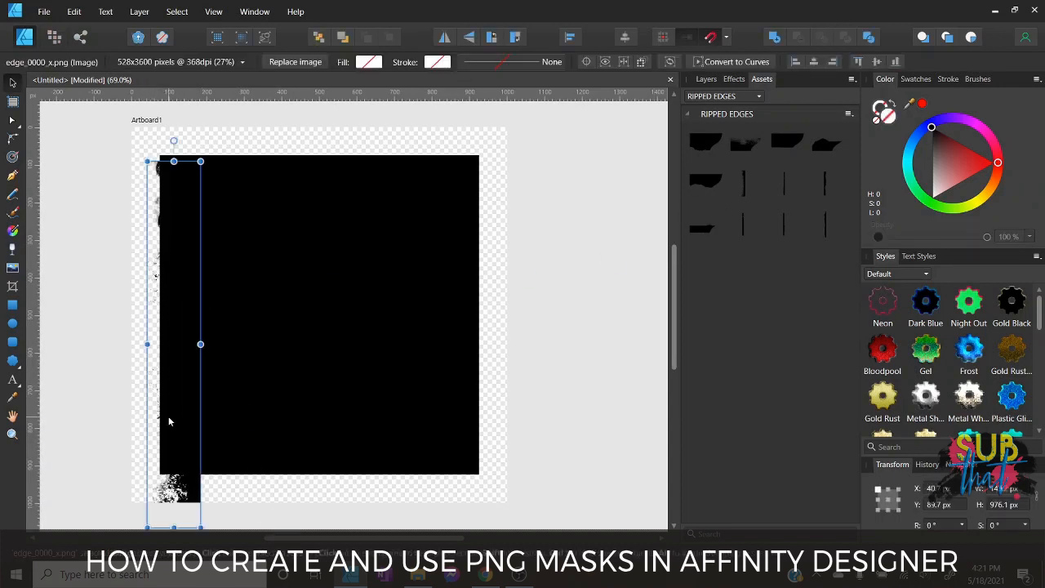
pyautogui.moveTo(168, 421); pyautogui.dragTo(154, 396)
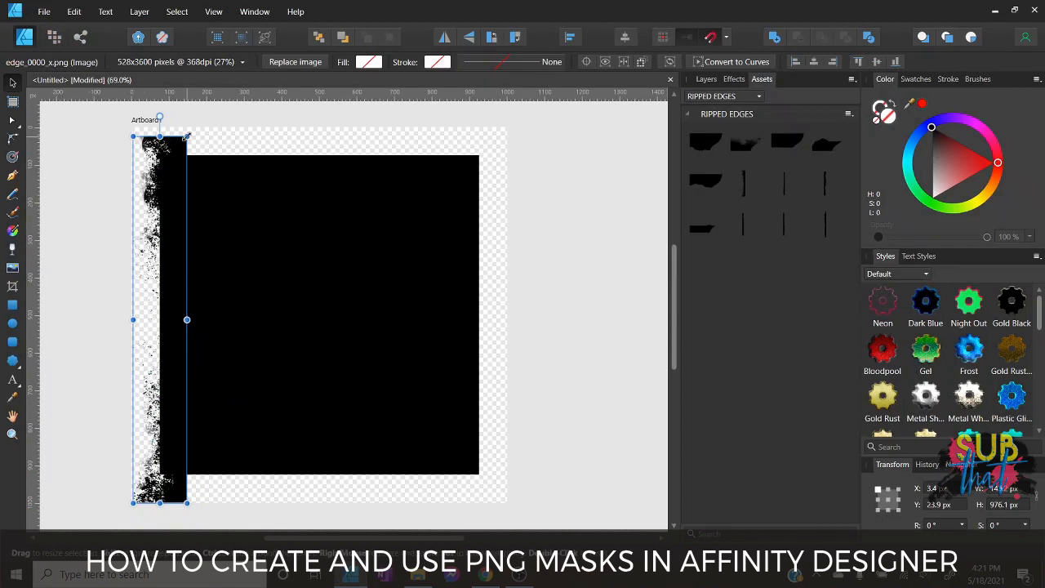
pyautogui.moveTo(187, 136); pyautogui.dragTo(183, 155)
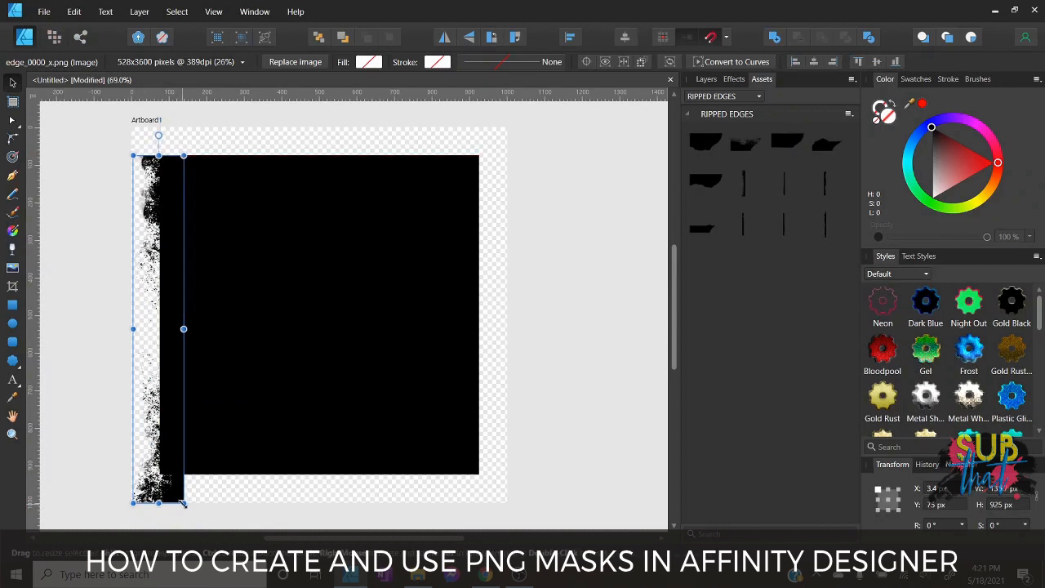
pyautogui.moveTo(183, 503); pyautogui.dragTo(180, 473)
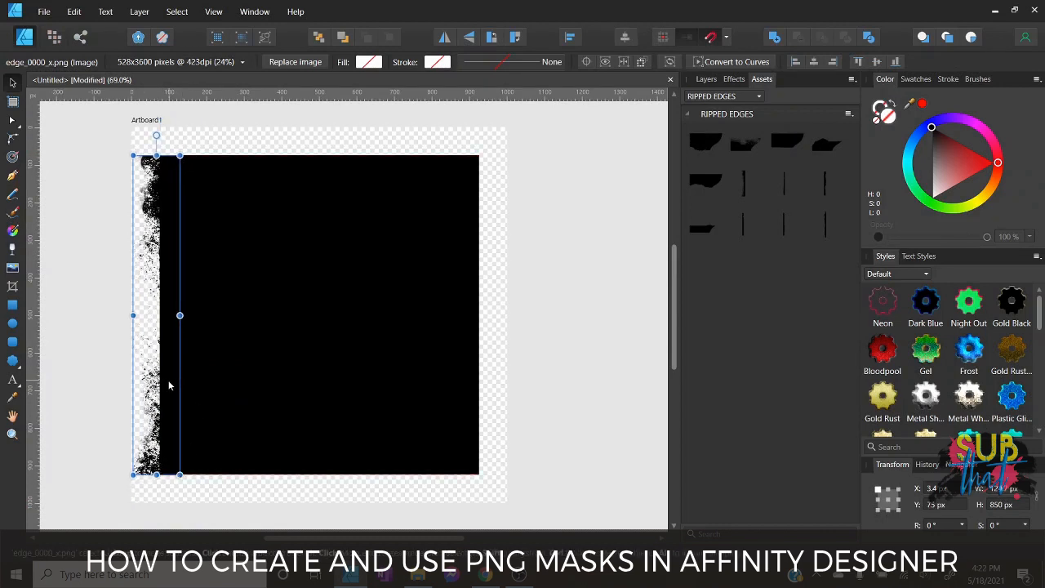
# Shift the left edge farther outward and add the second row's last RIPPED EDGES asset along the square's right side at 850 px height.
pyautogui.moveTo(169, 385); pyautogui.dragTo(158, 381)
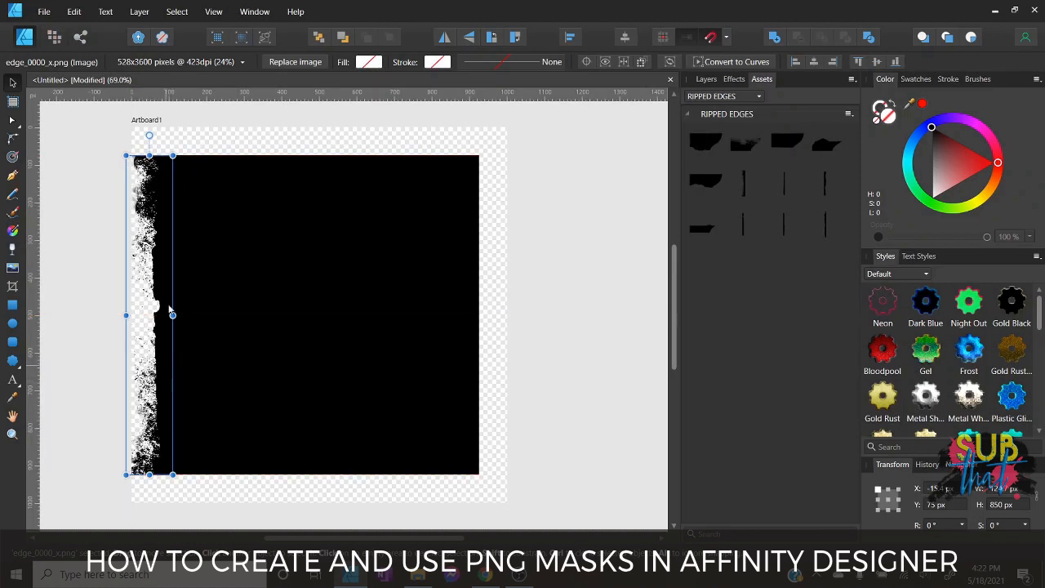
pyautogui.click(555, 359)
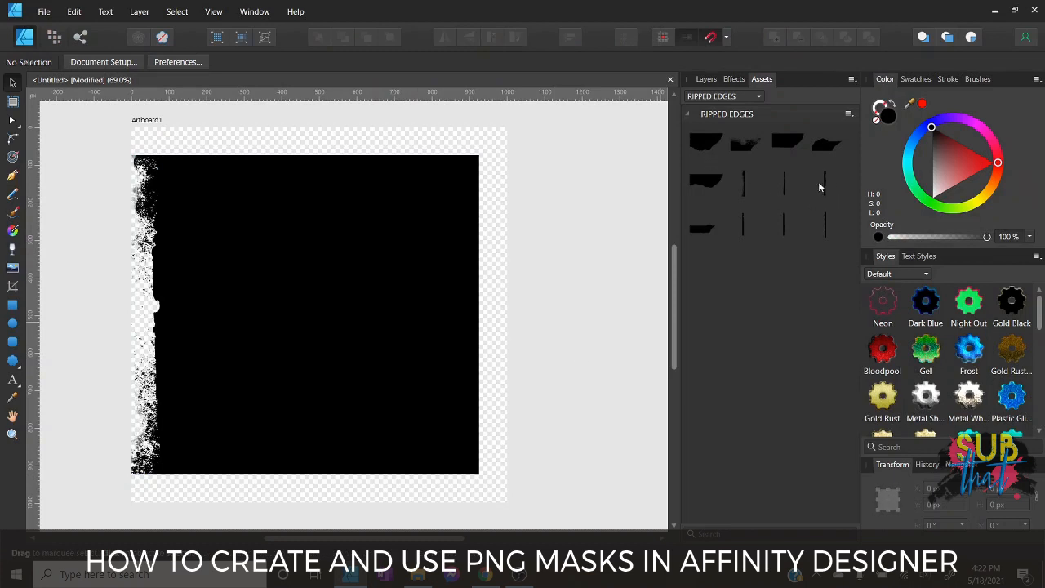
pyautogui.moveTo(824, 192); pyautogui.dragTo(514, 480)
pyautogui.moveTo(501, 339); pyautogui.dragTo(494, 339)
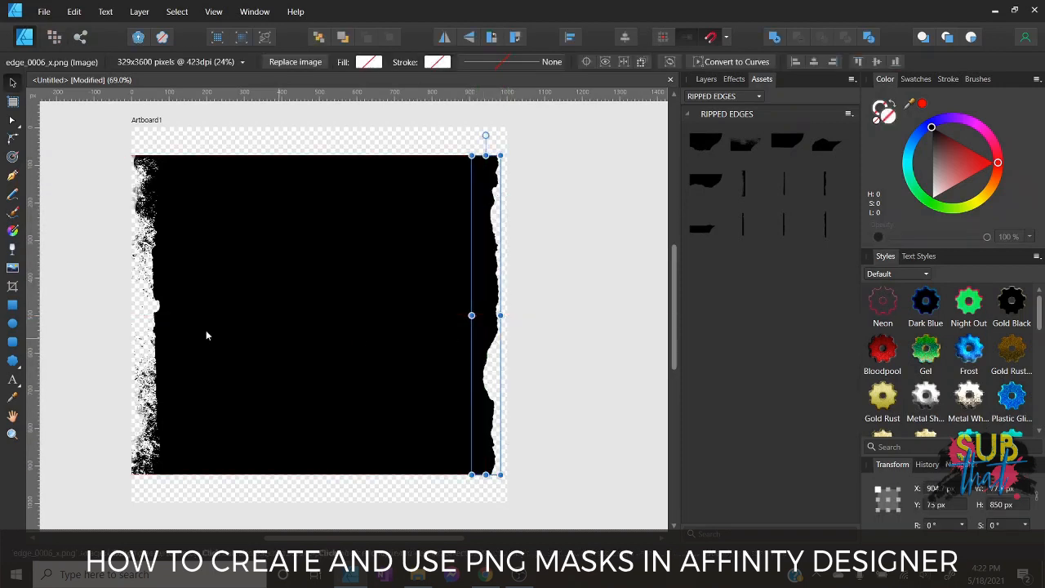
# Delete the distressed edge on the square's left side.
pyautogui.click(151, 312)
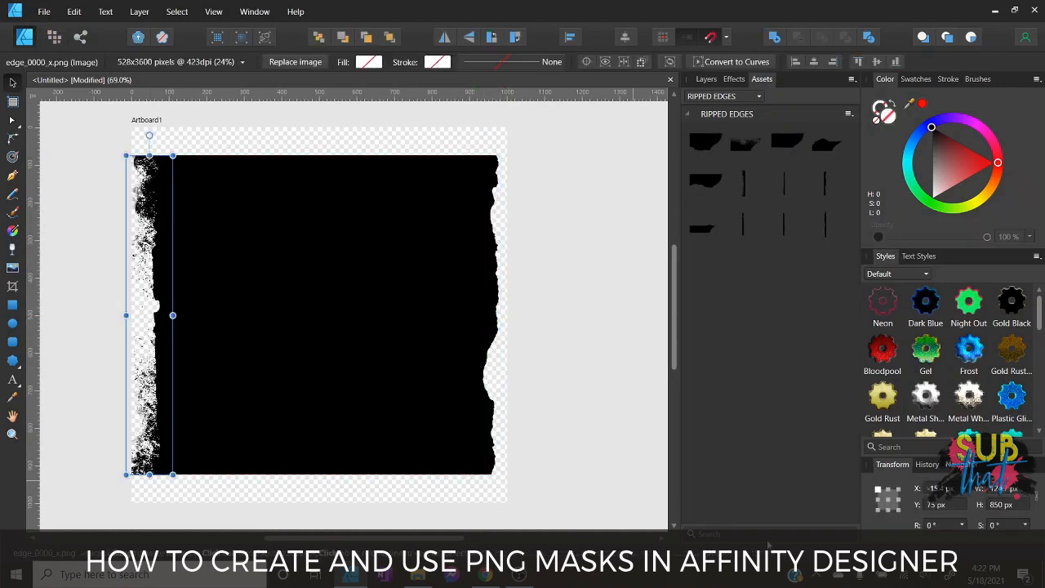
pyautogui.click(707, 79)
pyautogui.press('Delete')
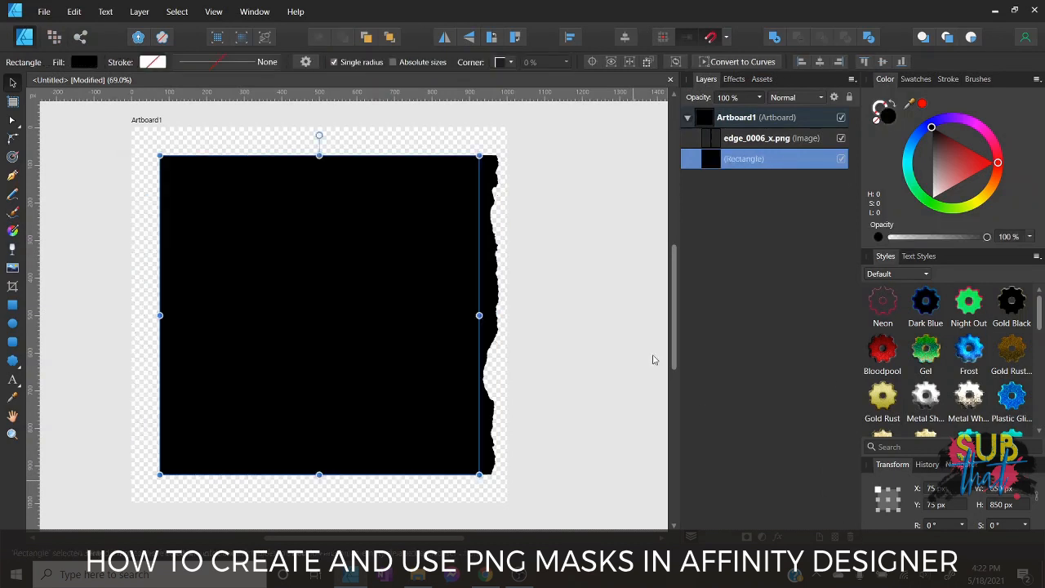
# Scale the right edge down proportionally to about 447 px high, keeping it against the lower half of the square's right side.
pyautogui.click(496, 274)
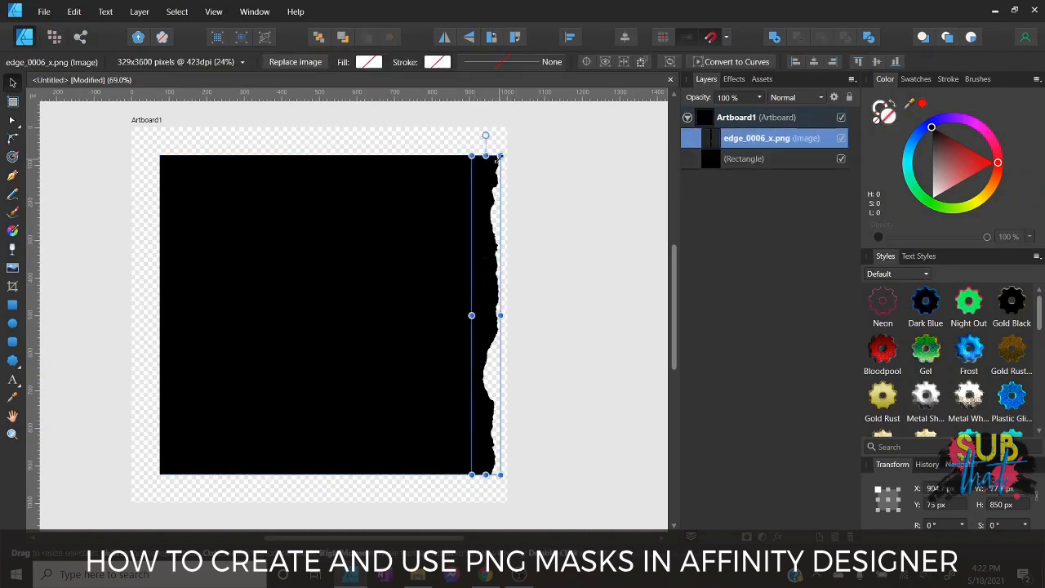
pyautogui.moveTo(500, 155); pyautogui.dragTo(488, 308)
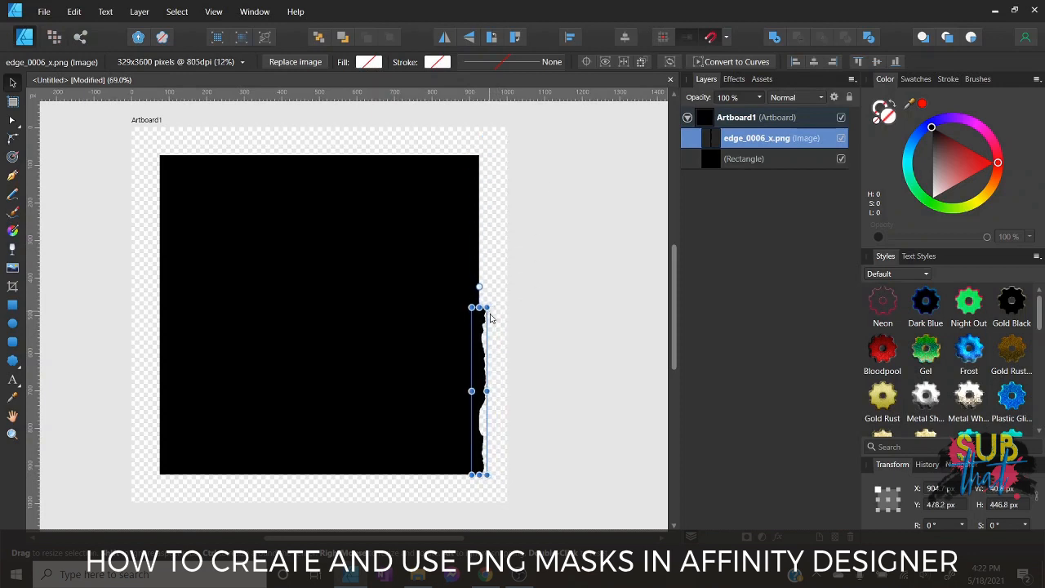
pyautogui.moveTo(478, 346); pyautogui.dragTo(475, 346)
# Duplicate the short right edge and move the copy up to align with the square's top corner at Y 75 px.
pyautogui.rightClick(733, 145)
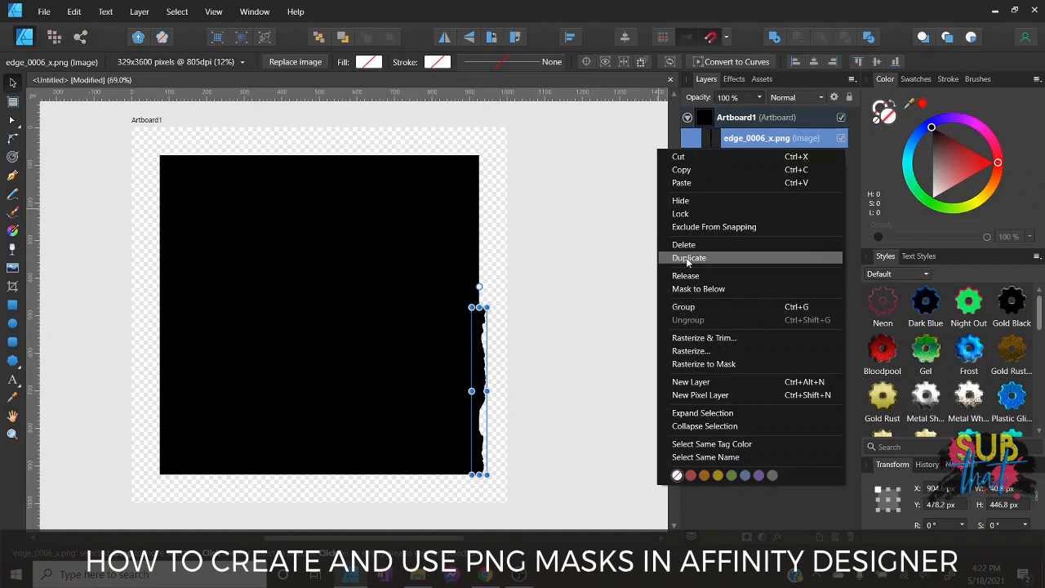
pyautogui.click(688, 258)
pyautogui.moveTo(482, 392); pyautogui.dragTo(486, 214)
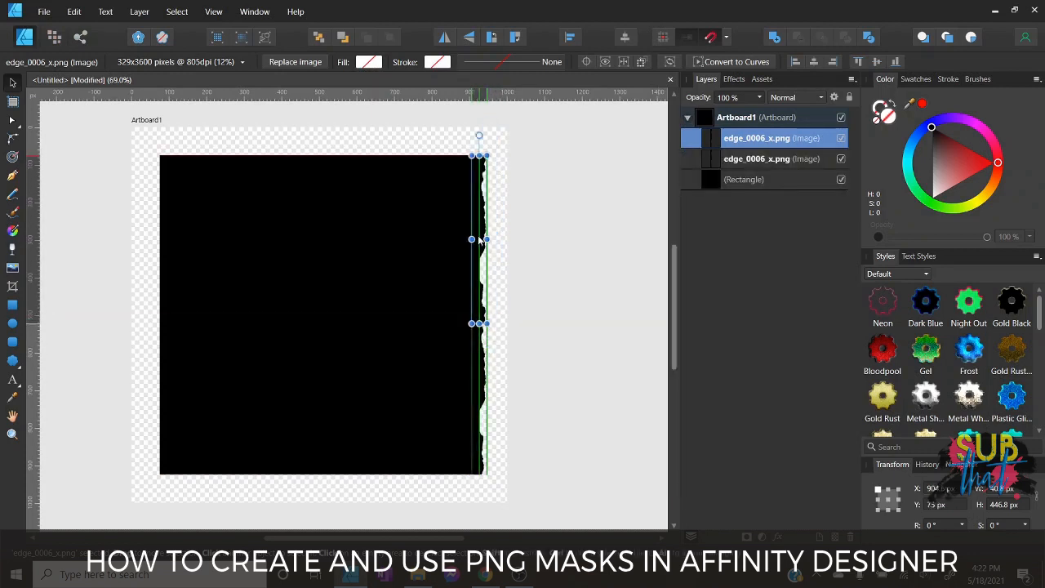
pyautogui.click(553, 338)
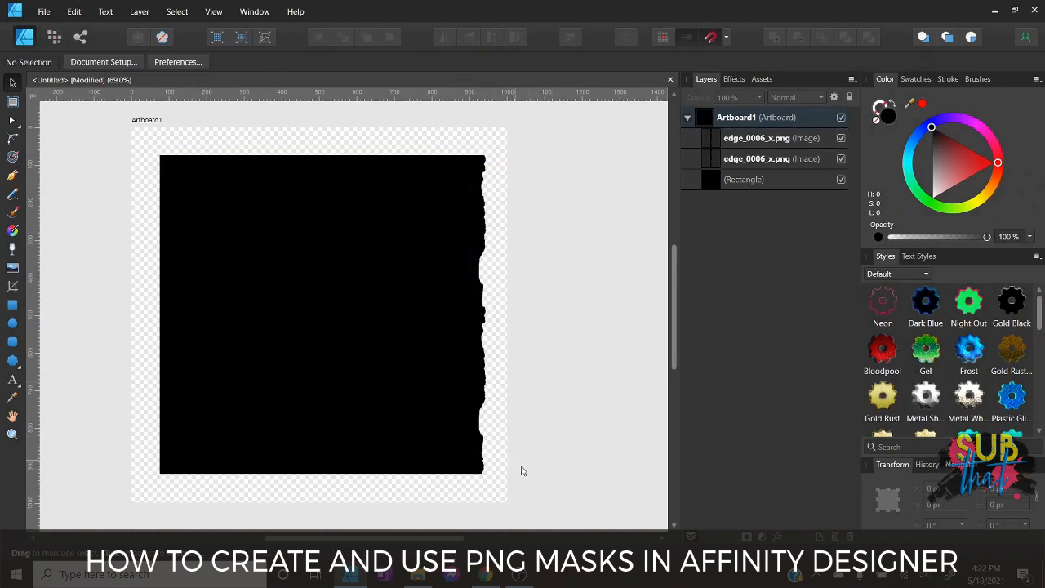
# Duplicate both right edge pieces, flip the copies horizontally and place them along the square's left side.
pyautogui.moveTo(522, 497); pyautogui.dragTo(459, 122)
pyautogui.moveTo(479, 336); pyautogui.dragTo(474, 314)
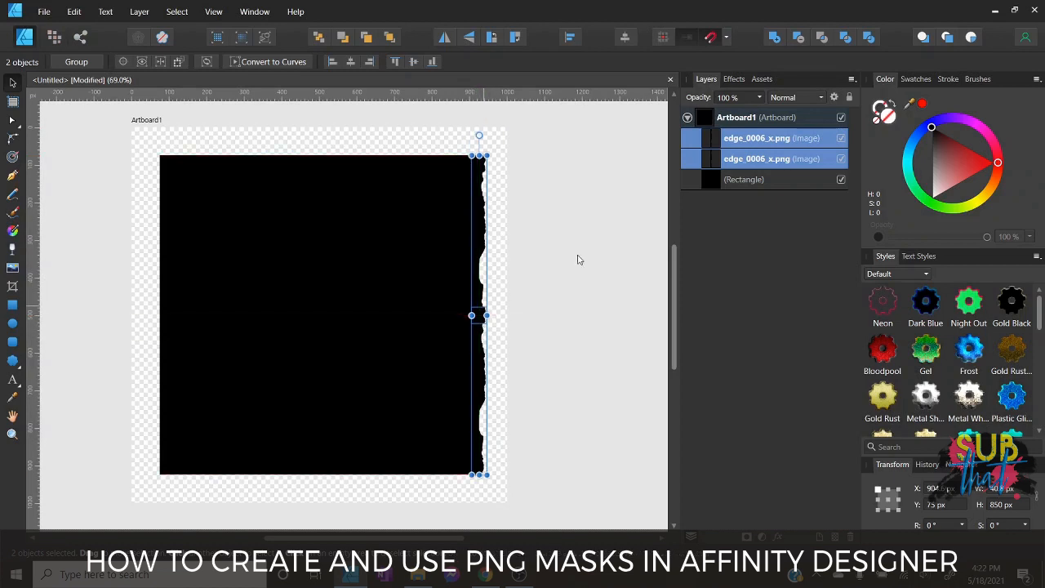
pyautogui.rightClick(749, 140)
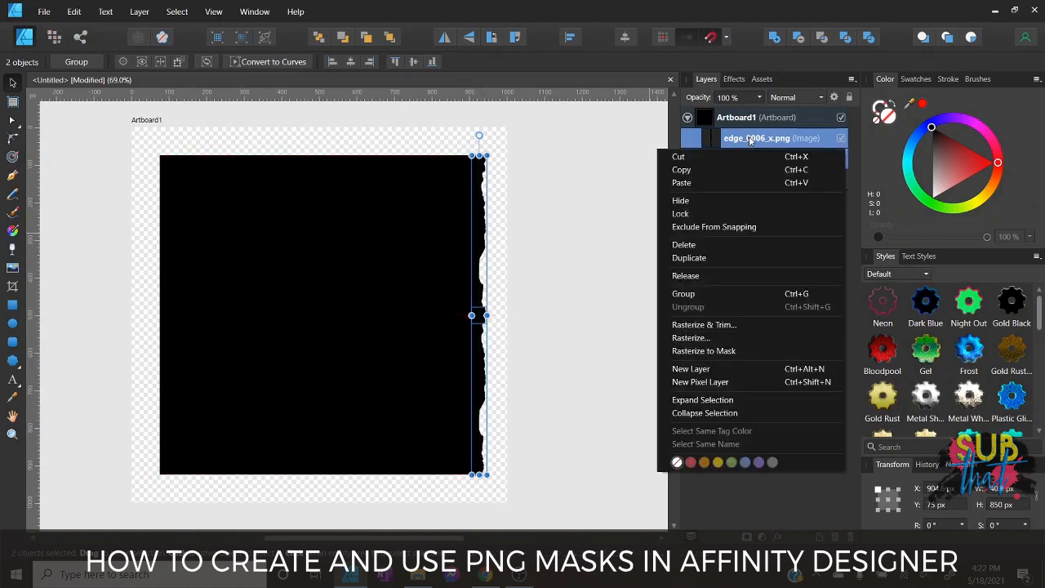
pyautogui.click(737, 257)
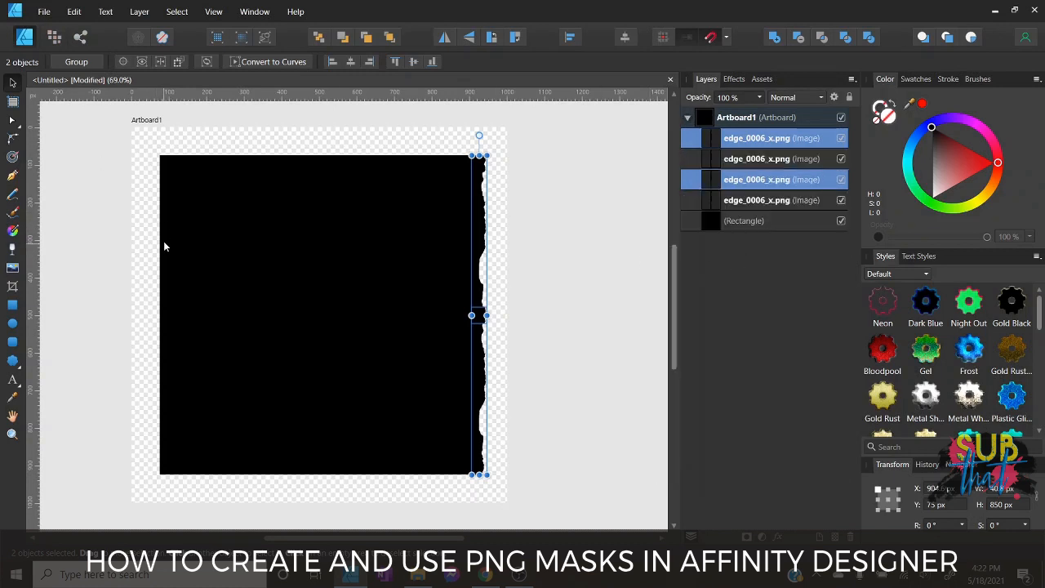
pyautogui.click(444, 39)
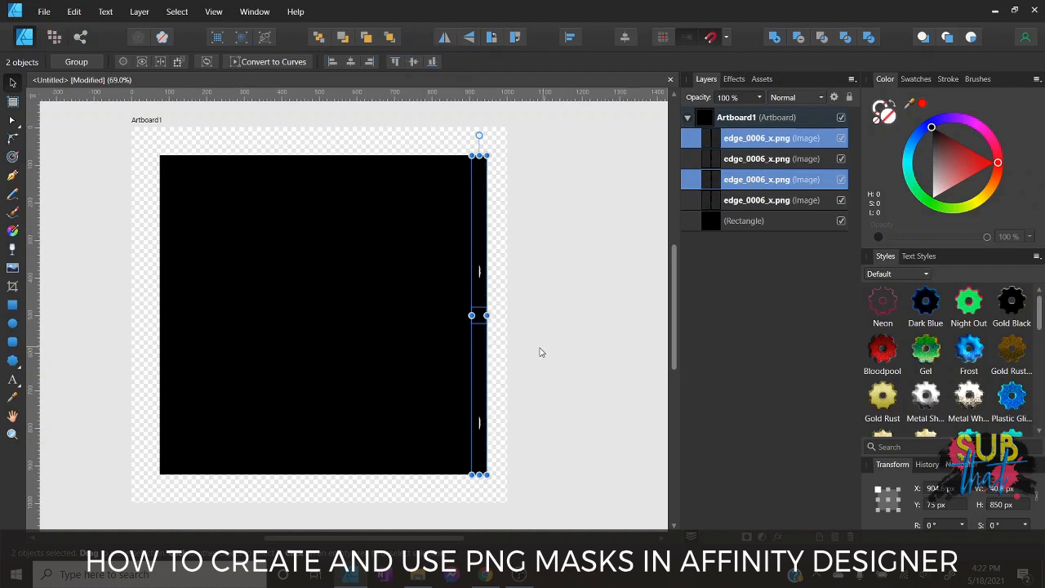
pyautogui.moveTo(482, 331); pyautogui.dragTo(162, 332)
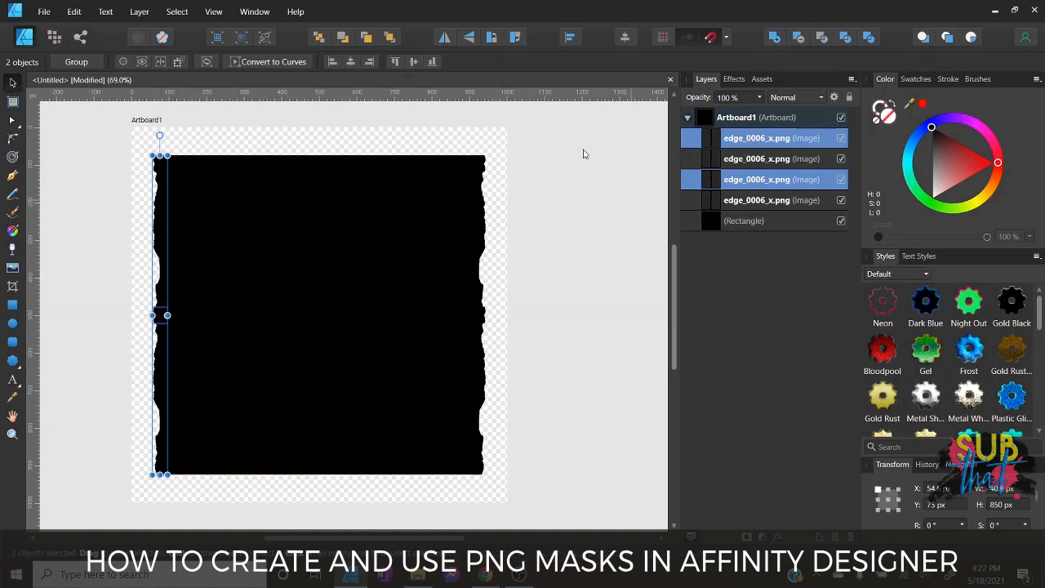
# Duplicate the edge pieces for the right side, rotate the copies to 90° and place them along the square's top.
pyautogui.rightClick(771, 141)
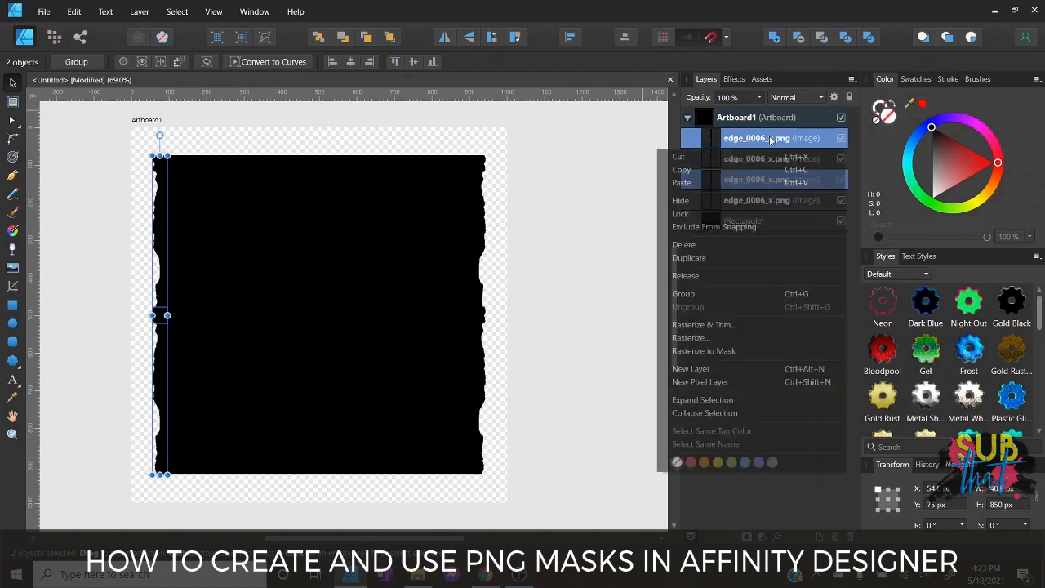
pyautogui.click(709, 257)
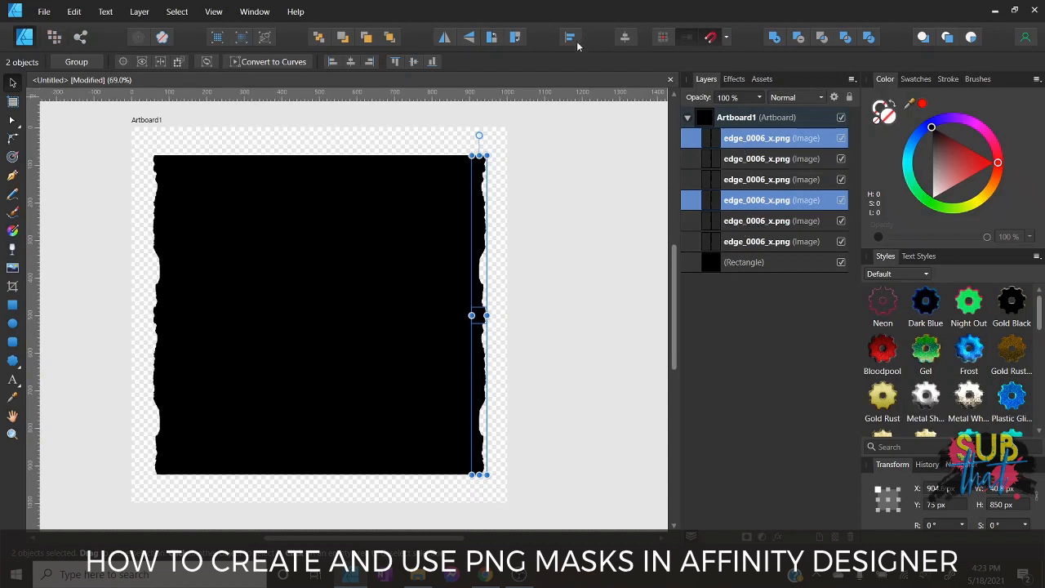
pyautogui.click(493, 38)
pyautogui.moveTo(525, 310); pyautogui.dragTo(356, 155)
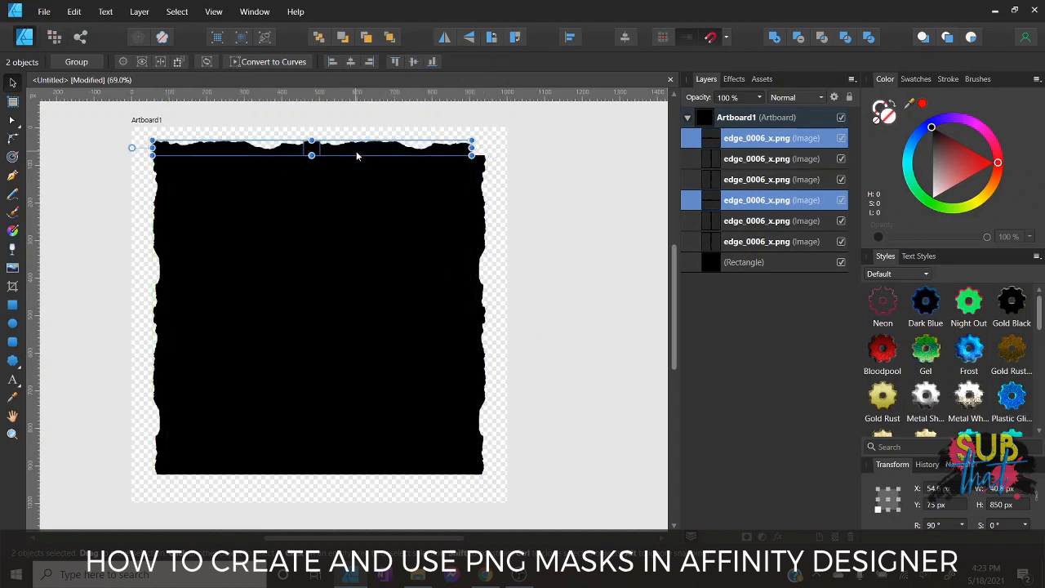
# Stretch the two top edge pieces to about 891 px long so they span the full width between the side edges.
pyautogui.moveTo(478, 150); pyautogui.dragTo(484, 152)
pyautogui.moveTo(487, 151); pyautogui.dragTo(488, 152)
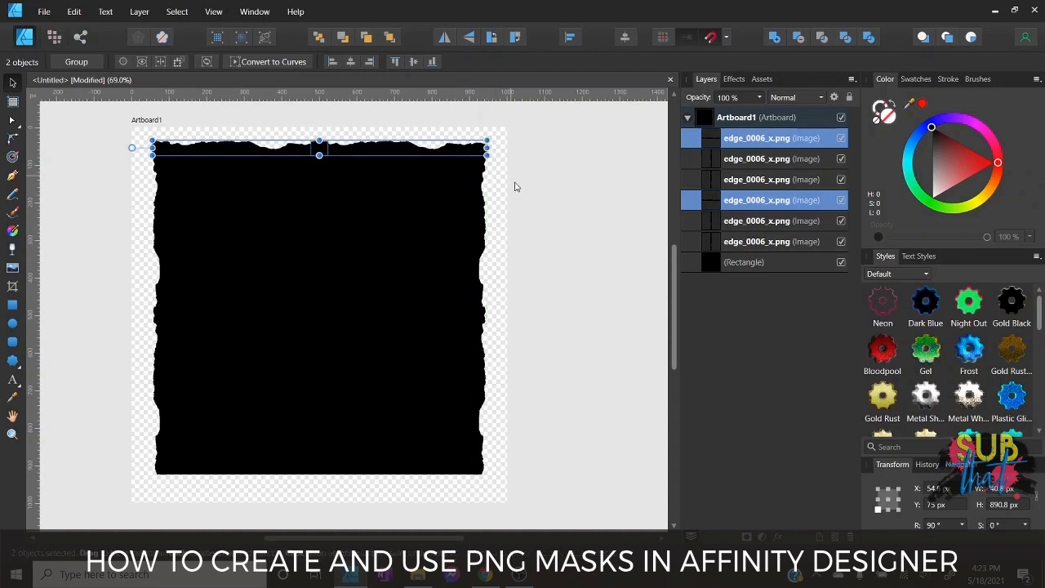
pyautogui.click(527, 196)
# Shift the right-hand piece of the top edge a few pixels left to line up with the right side's ripped edge.
pyautogui.click(487, 153)
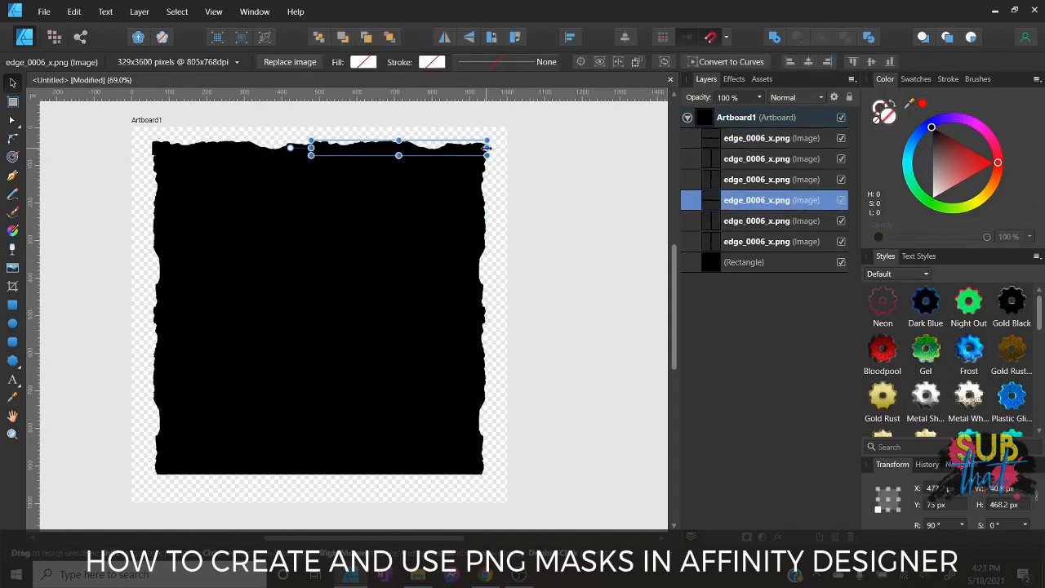
pyautogui.moveTo(486, 147); pyautogui.dragTo(486, 148)
pyautogui.click(448, 156)
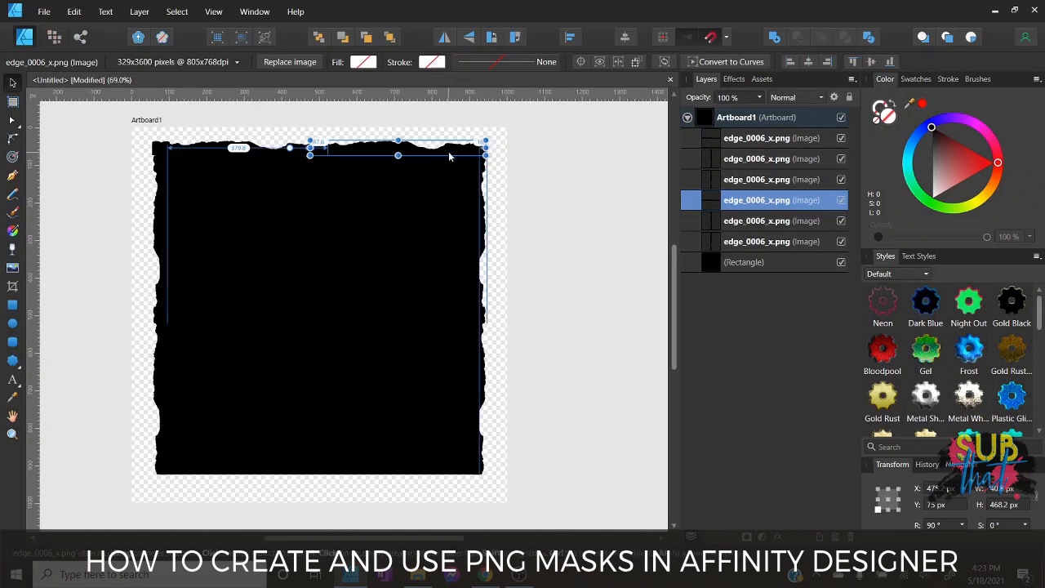
pyautogui.click(560, 191)
pyautogui.click(458, 160)
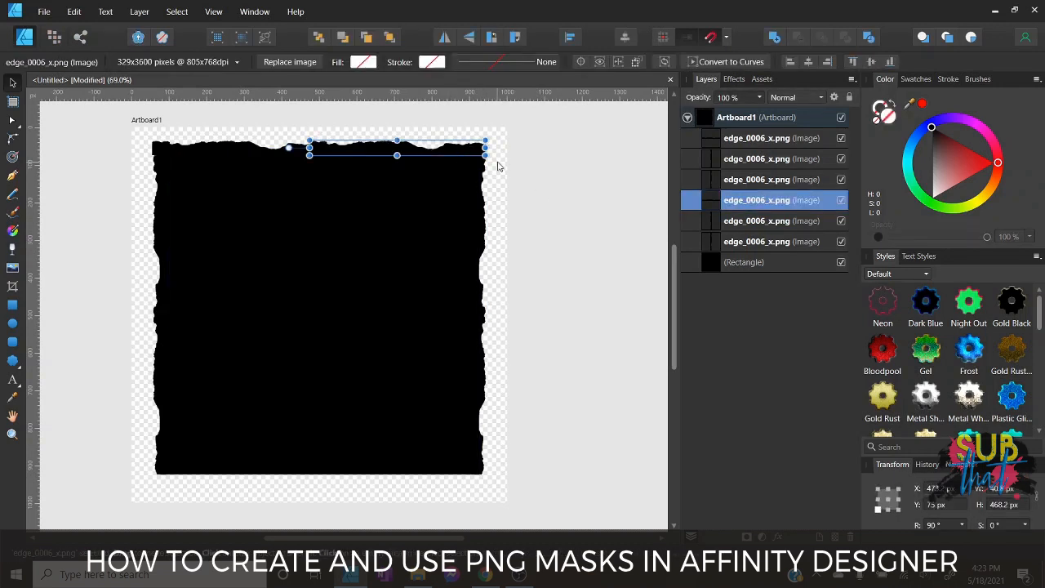
pyautogui.click(538, 197)
pyautogui.click(466, 154)
pyautogui.click(531, 187)
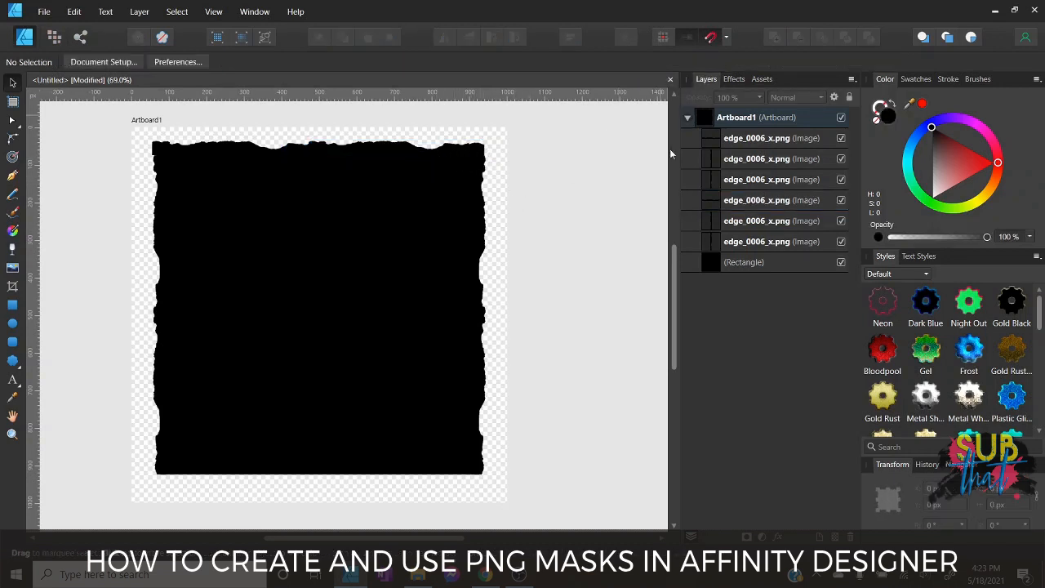
# Bring both top edge pieces to the front of the layer stack, duplicate them and bring the copies to the front.
pyautogui.moveTo(585, 215); pyautogui.dragTo(127, 114)
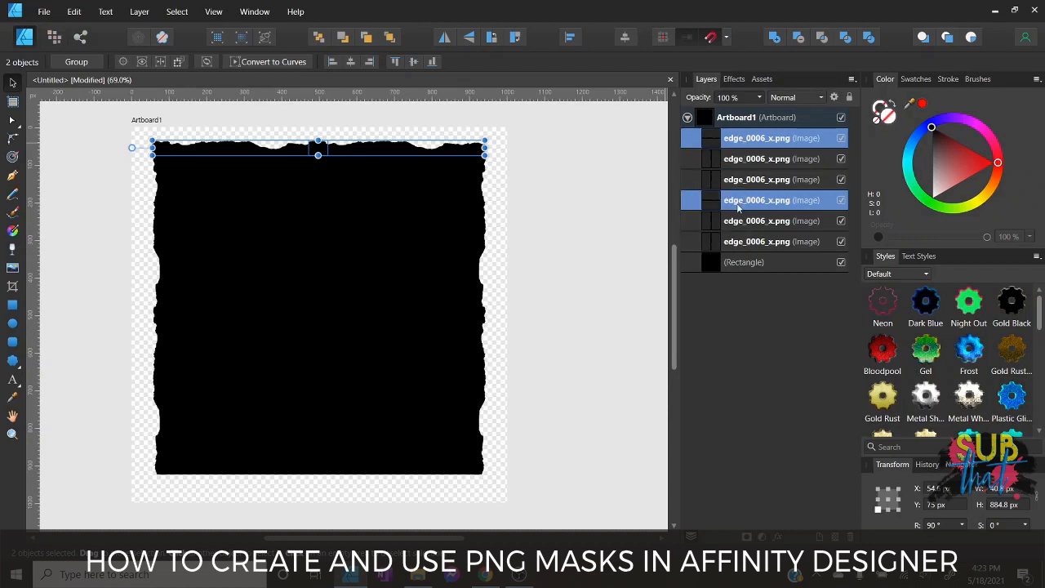
pyautogui.click(389, 37)
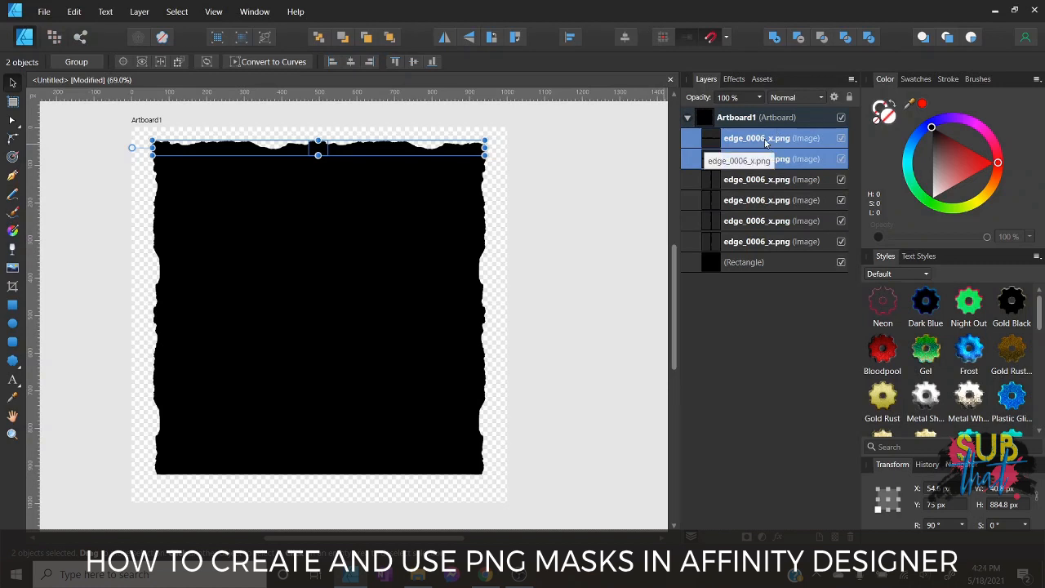
pyautogui.rightClick(766, 143)
pyautogui.click(726, 258)
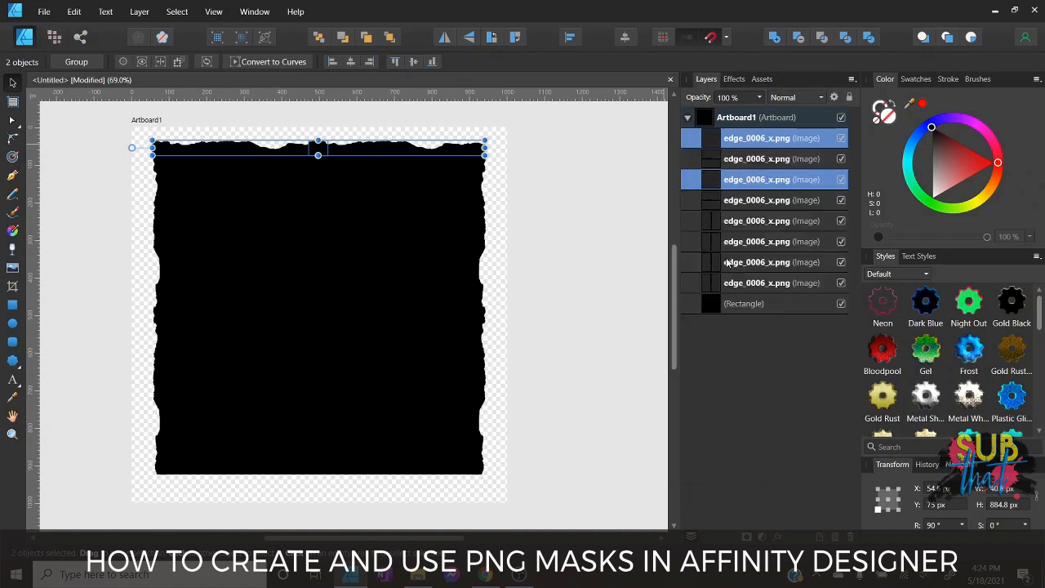
pyautogui.click(391, 38)
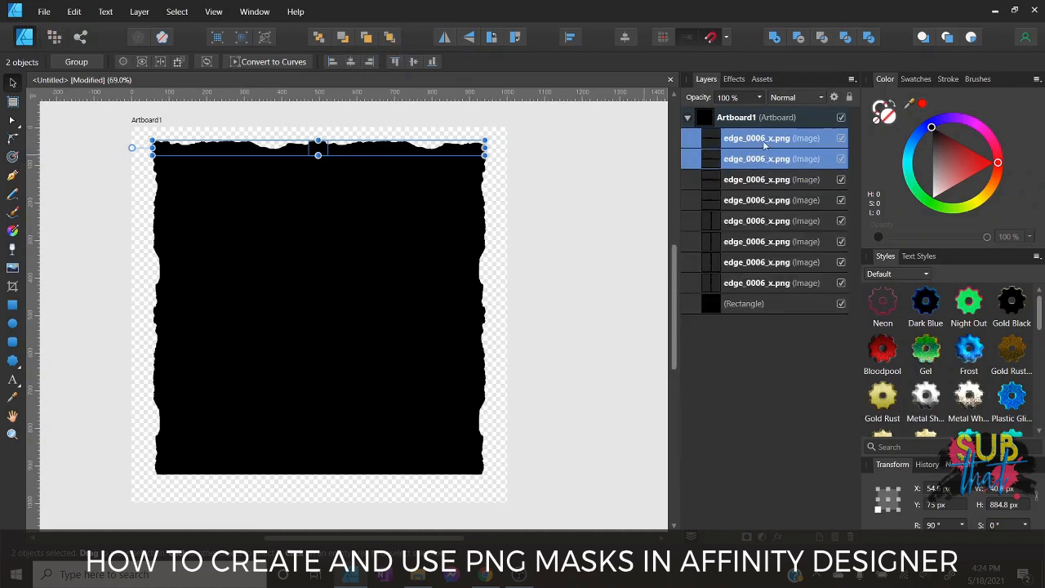
# Flip the copied top edge pieces vertically and place them along the square's bottom side.
pyautogui.moveTo(334, 155); pyautogui.dragTo(343, 436)
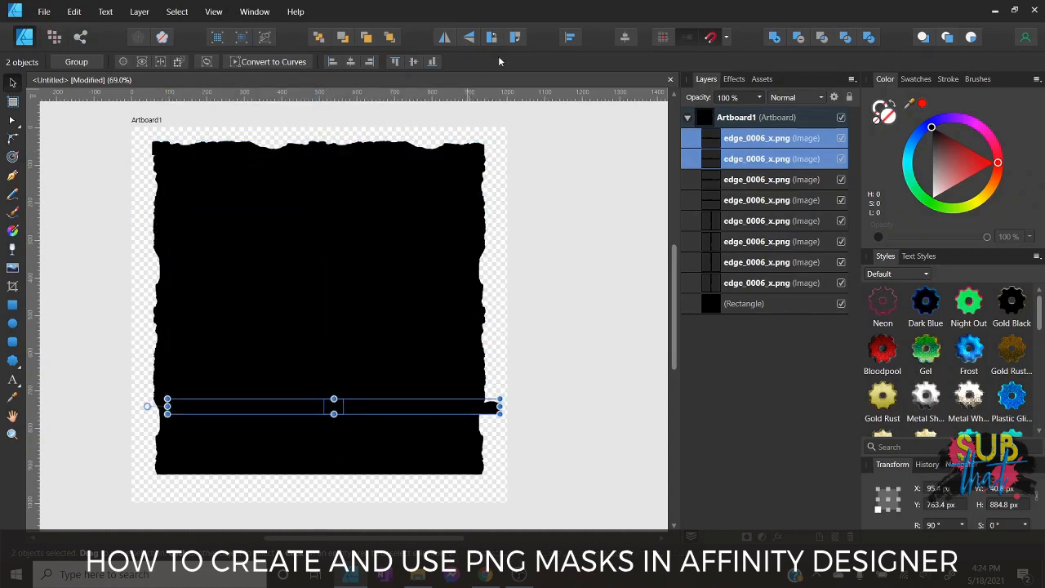
pyautogui.click(471, 41)
pyautogui.moveTo(374, 405); pyautogui.dragTo(356, 484)
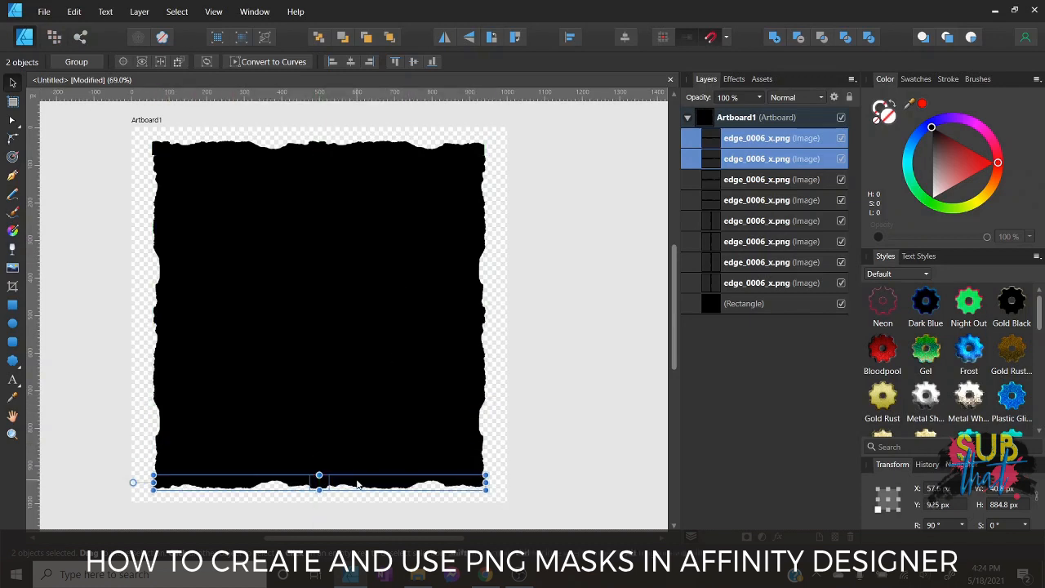
pyautogui.click(542, 462)
# Nudge both bottom edge pieces up about 5 px to Y 960.8 px so they overlap the square.
pyautogui.moveTo(536, 512); pyautogui.dragTo(131, 426)
pyautogui.press('Up')
pyautogui.press('Up')
pyautogui.press('Up')
pyautogui.press('Up')
pyautogui.press('Up')
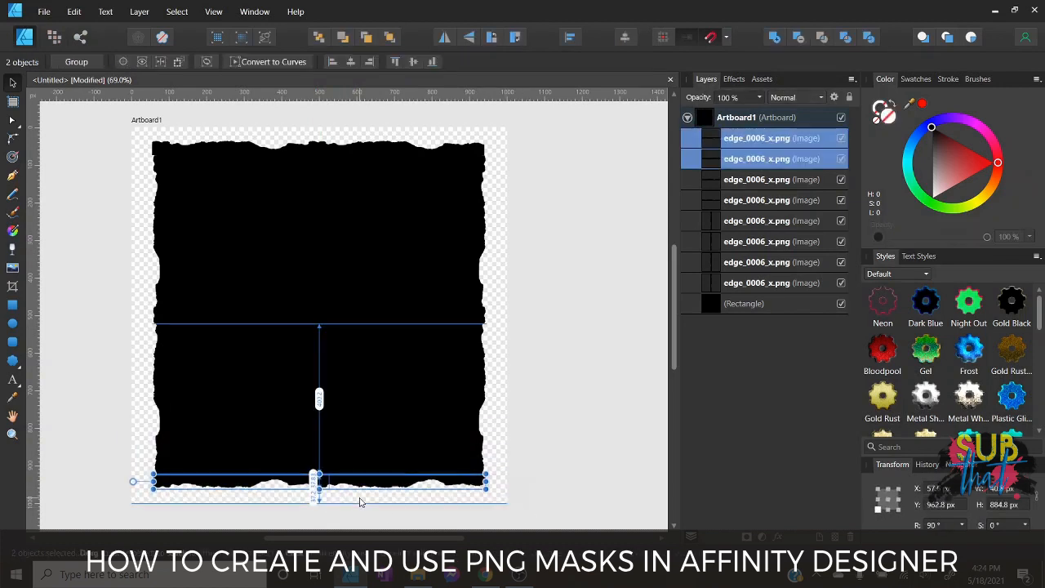
pyautogui.click(585, 461)
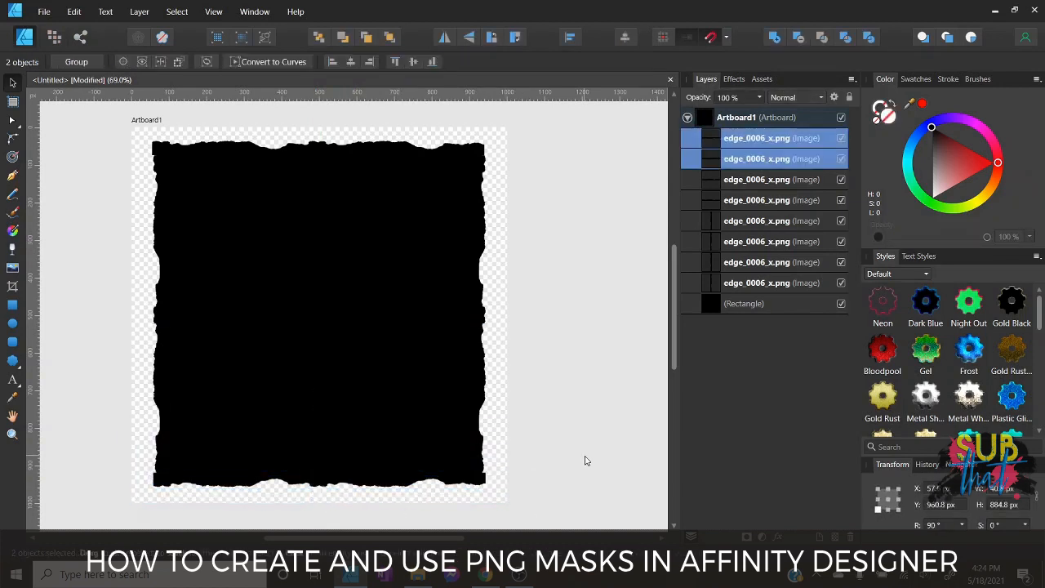
# Nudge the right-hand piece of the bottom edge about 4 px left to line up with the right side's ripped edge.
pyautogui.click(470, 486)
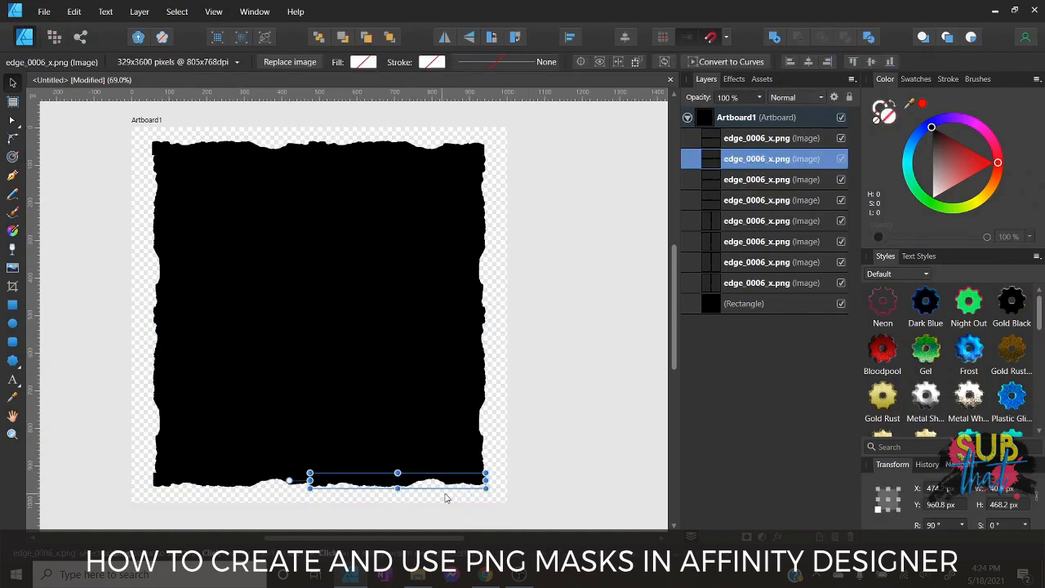
pyautogui.press('Left')
pyautogui.press('Left')
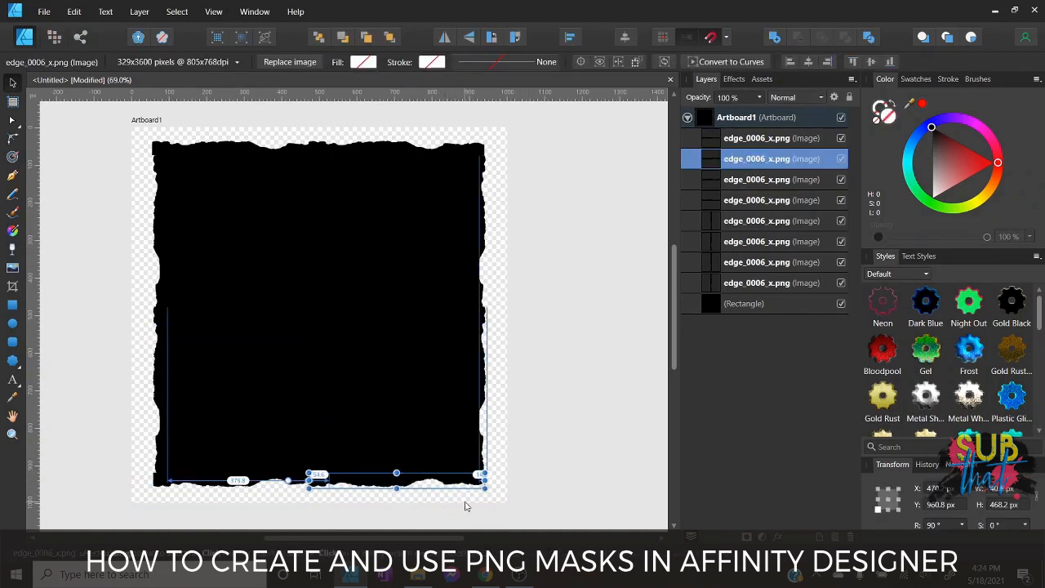
# Nudge the left-hand piece of the bottom edge about 10 px right to line up with the left side's ripped edge.
pyautogui.click(255, 490)
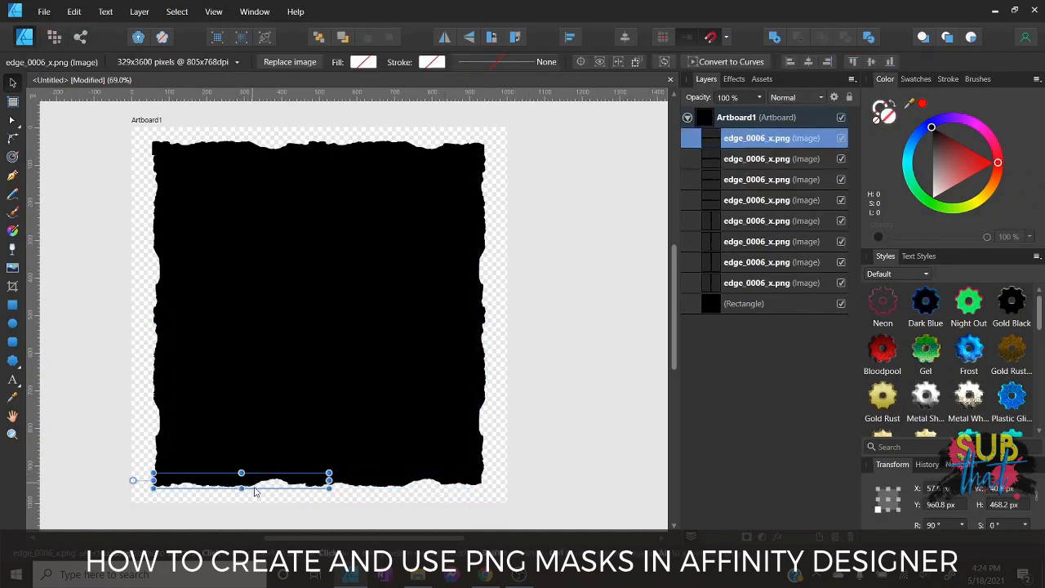
pyautogui.press('Right')
pyautogui.press('Right')
pyautogui.press('Right')
pyautogui.press('Right')
pyautogui.press('Right')
pyautogui.press('Right')
pyautogui.press('Right')
pyautogui.press('Right')
pyautogui.press('Right')
pyautogui.press('Right')
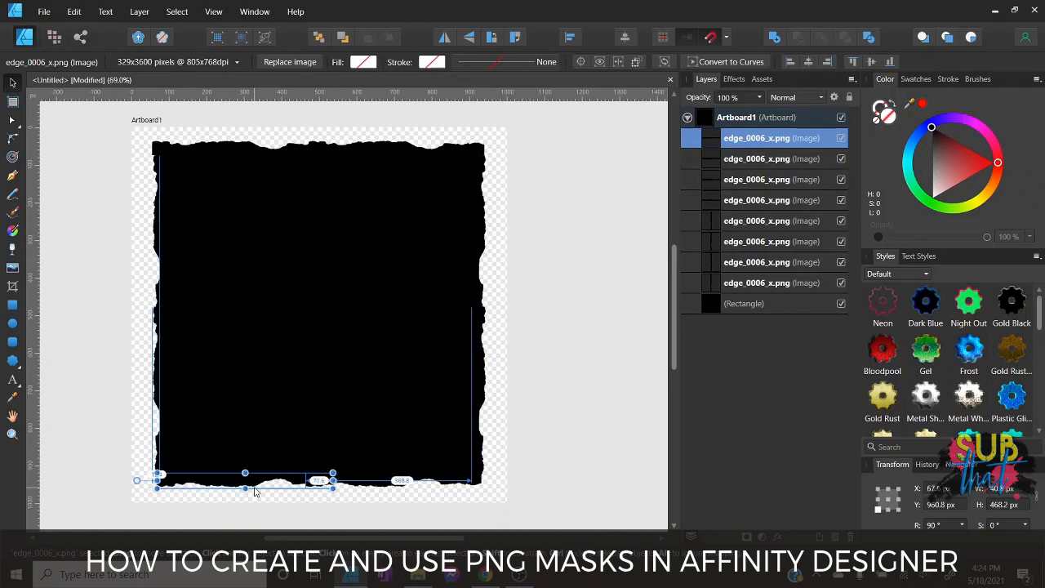
pyautogui.click(578, 455)
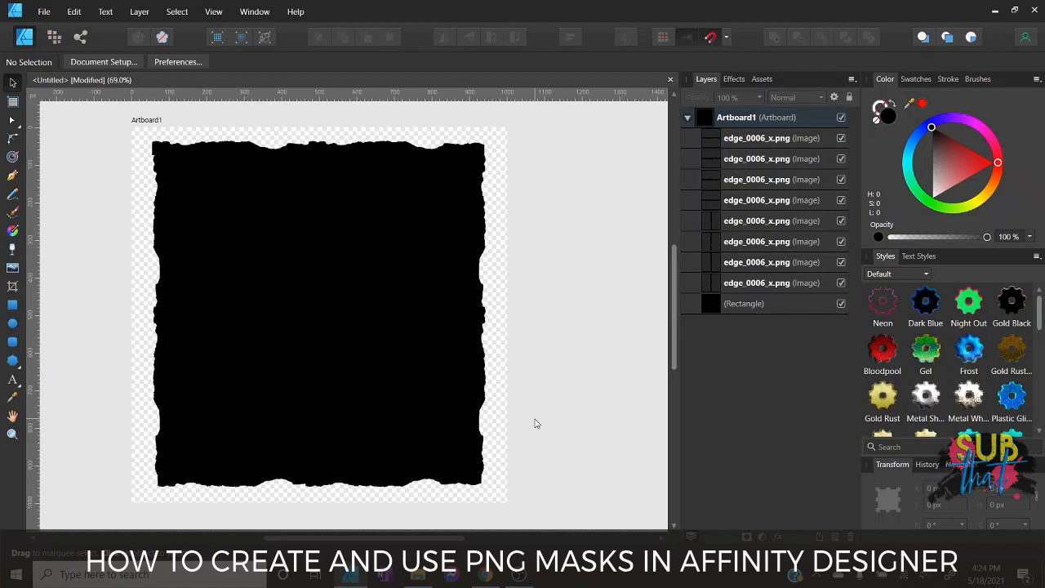
pyautogui.click(364, 329)
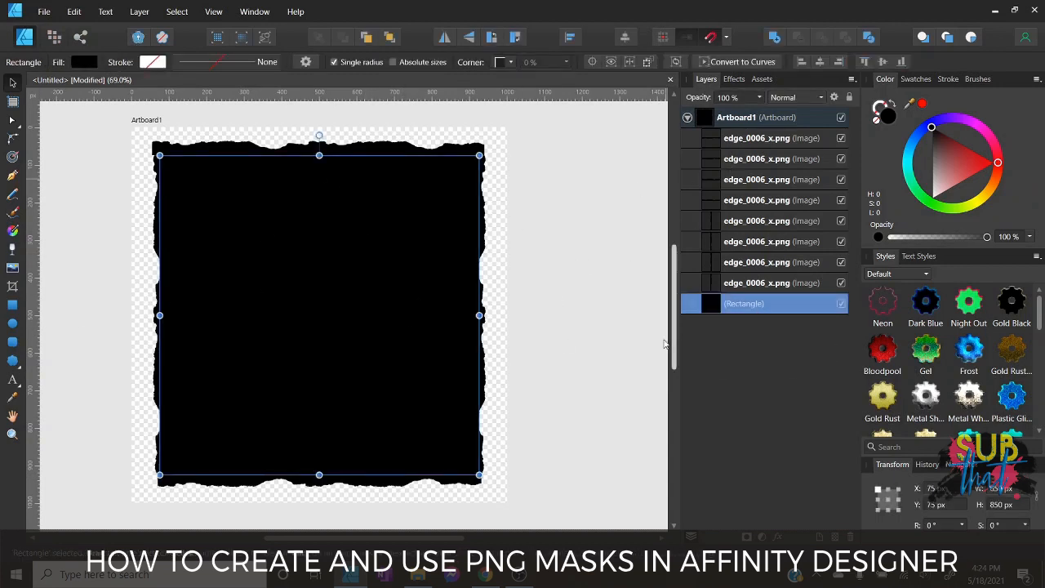
pyautogui.click(584, 345)
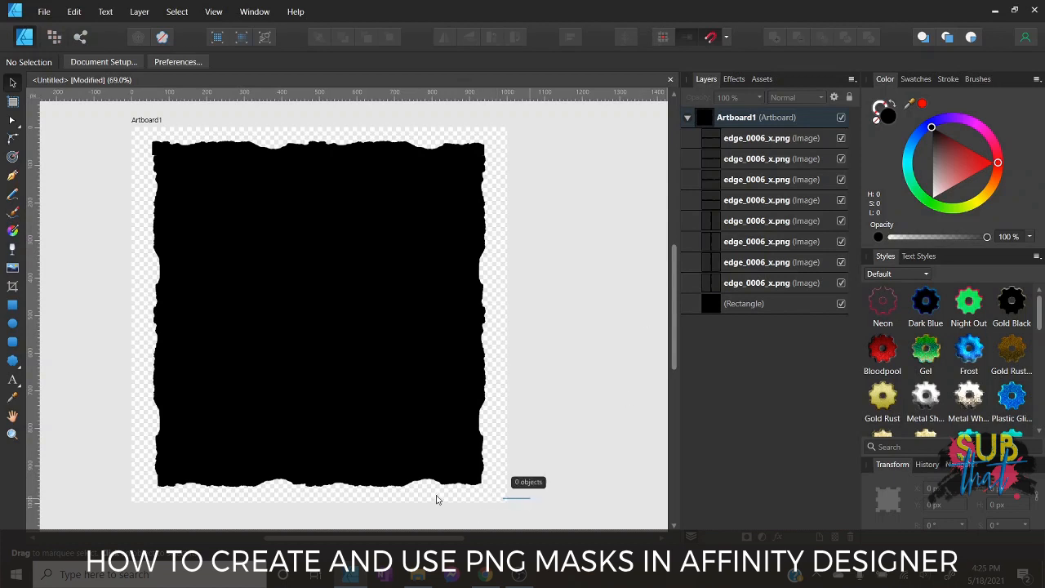
pyautogui.moveTo(532, 504); pyautogui.dragTo(110, 120)
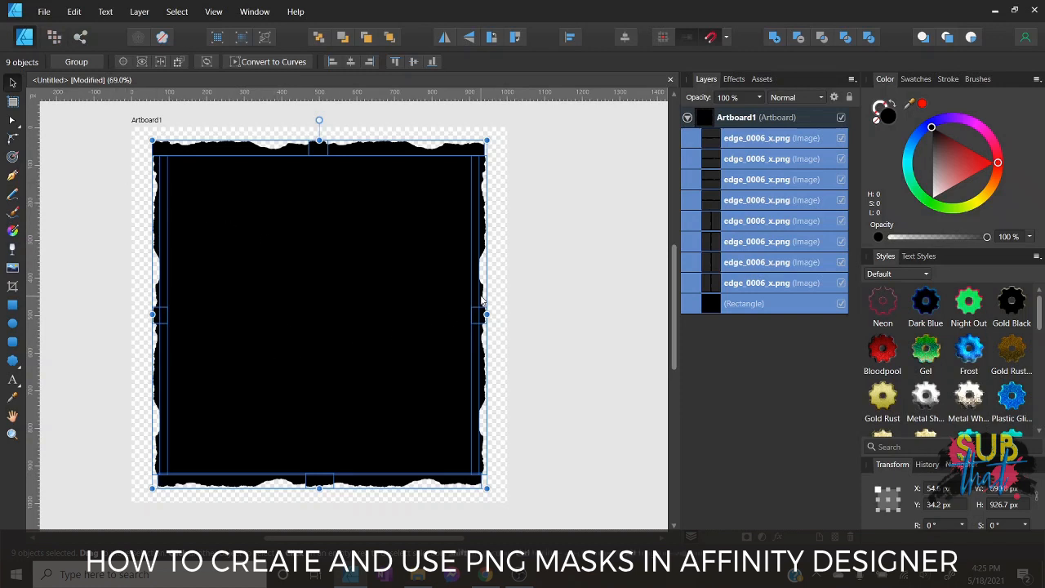
pyautogui.click(548, 338)
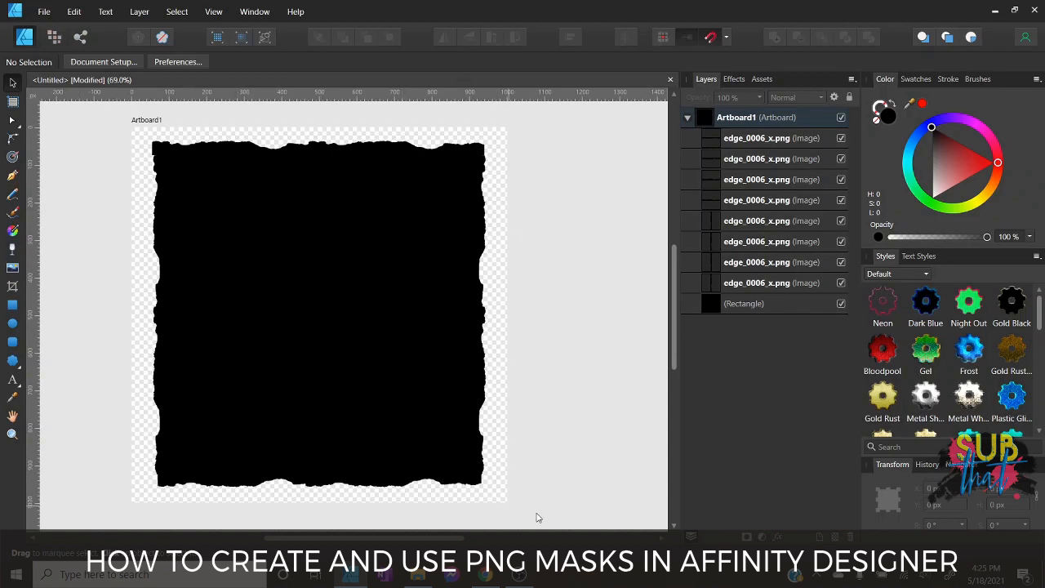
# Group the black rectangle and all eight ripped edge images on the artboard.
pyautogui.moveTo(576, 515); pyautogui.dragTo(98, 96)
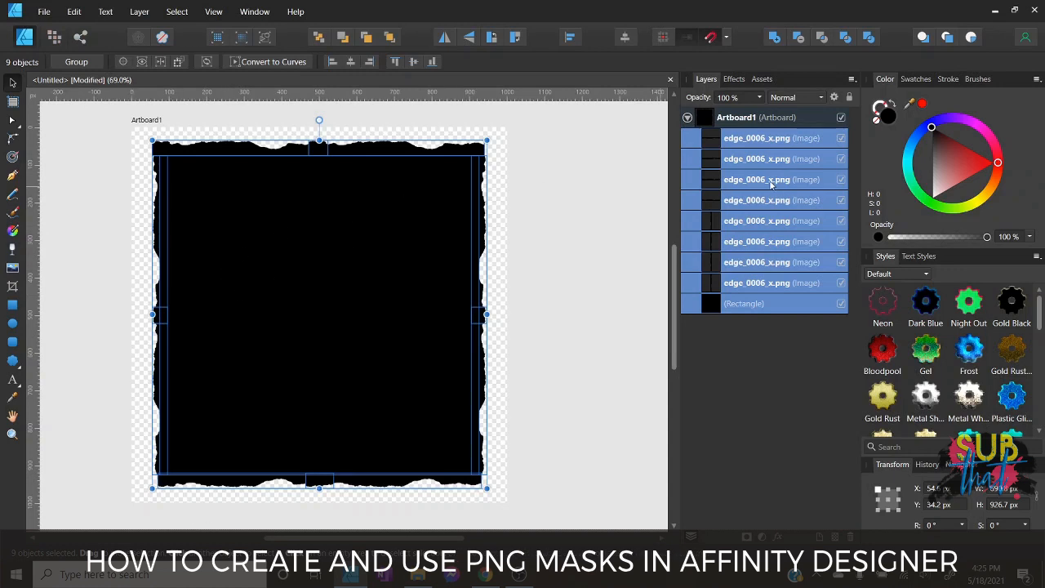
pyautogui.rightClick(752, 142)
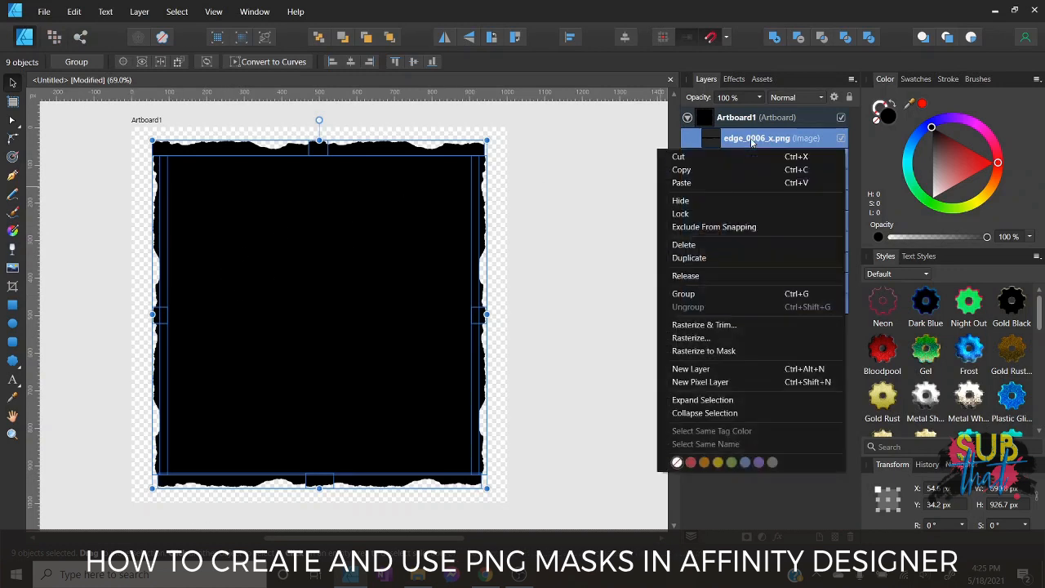
pyautogui.click(721, 295)
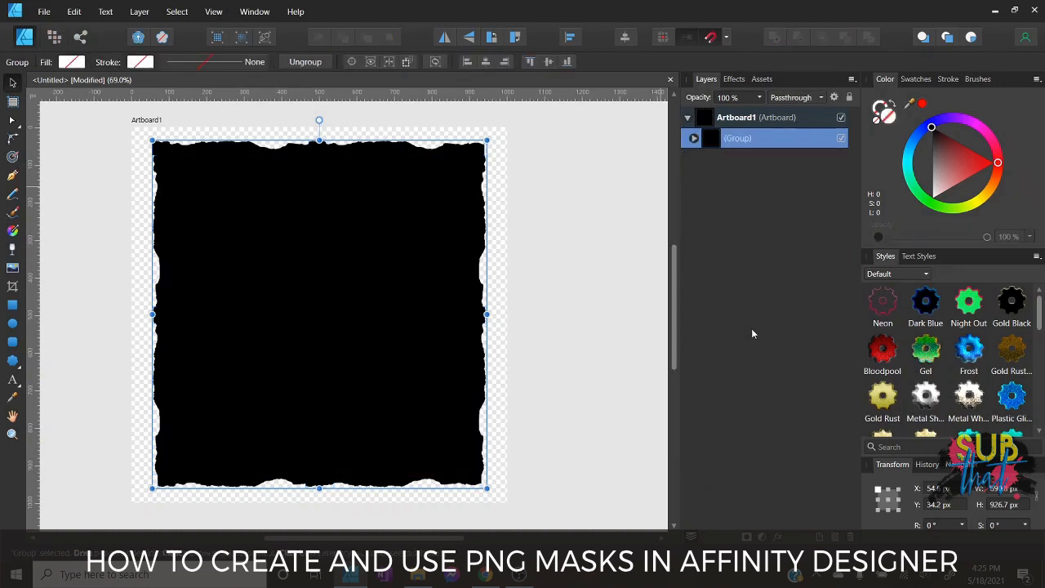
# Duplicate the group and rename the lower of the two groups ORIGINAL EDIT.
pyautogui.rightClick(733, 143)
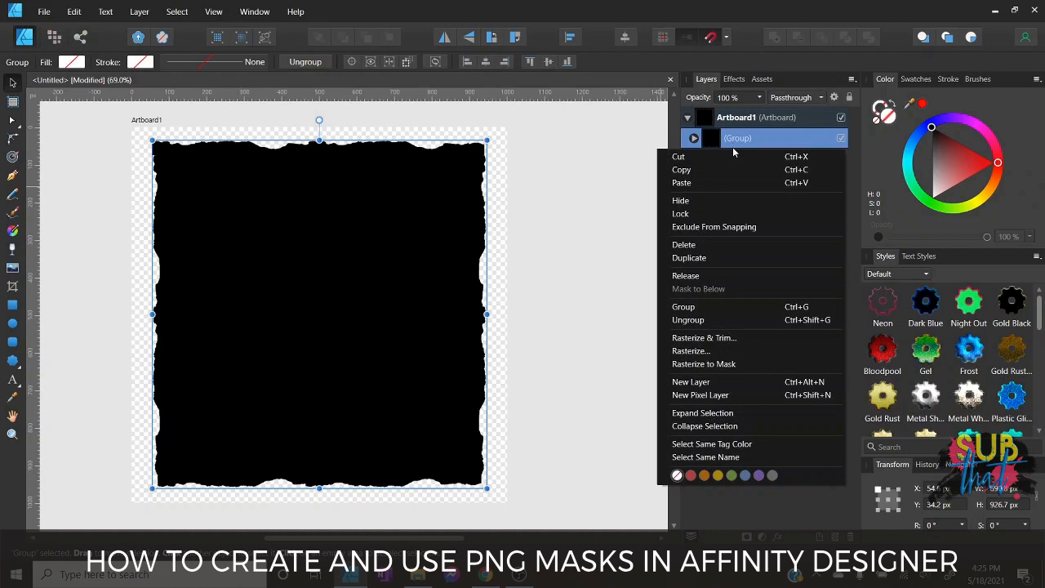
pyautogui.click(726, 261)
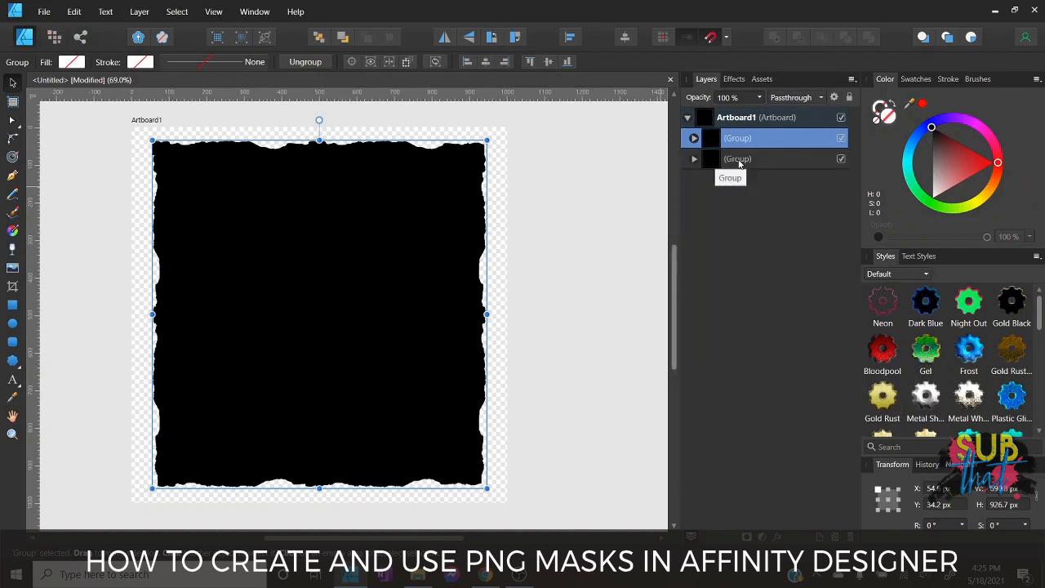
pyautogui.doubleClick(738, 159)
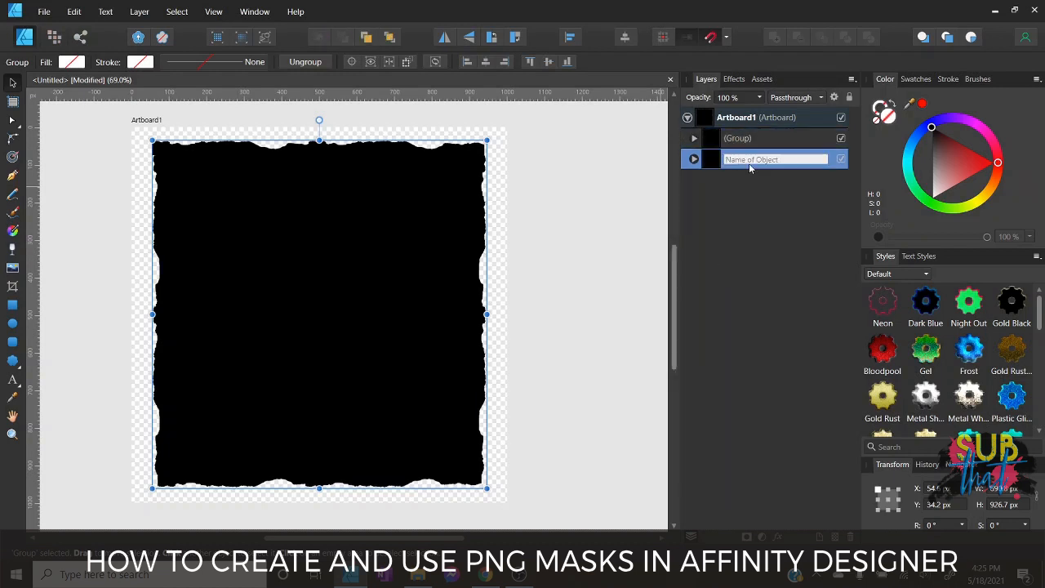
pyautogui.write('o')
pyautogui.press('Return')
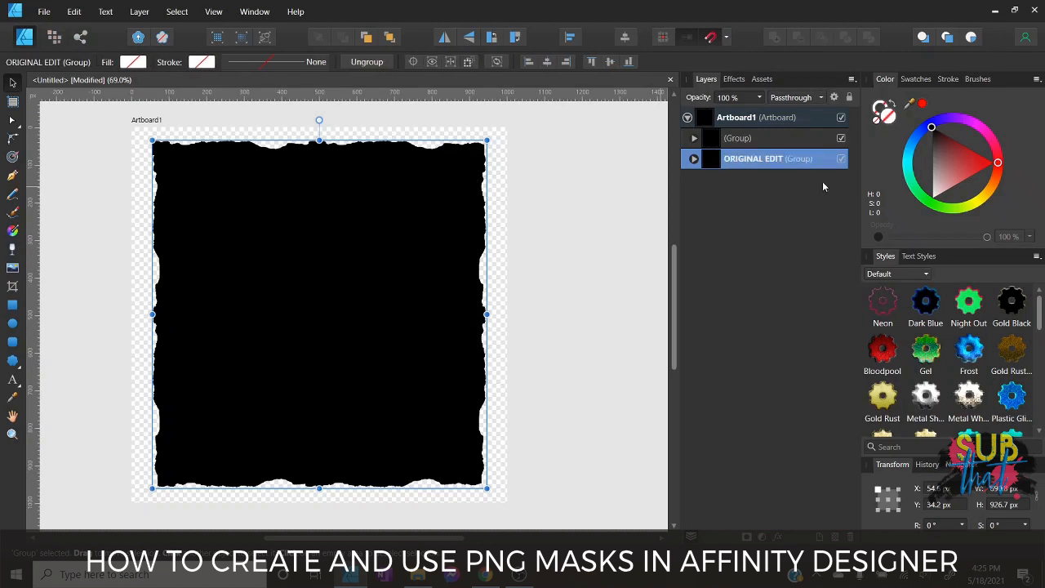
# Lock the first edge image inside the ORIGINAL EDIT group and hide the whole group.
pyautogui.click(768, 139)
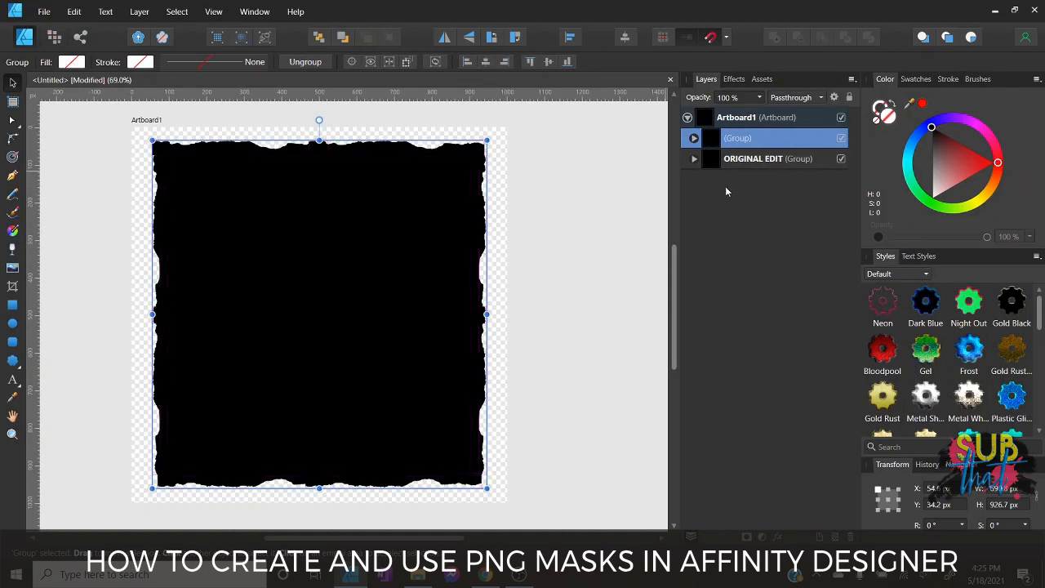
pyautogui.click(779, 160)
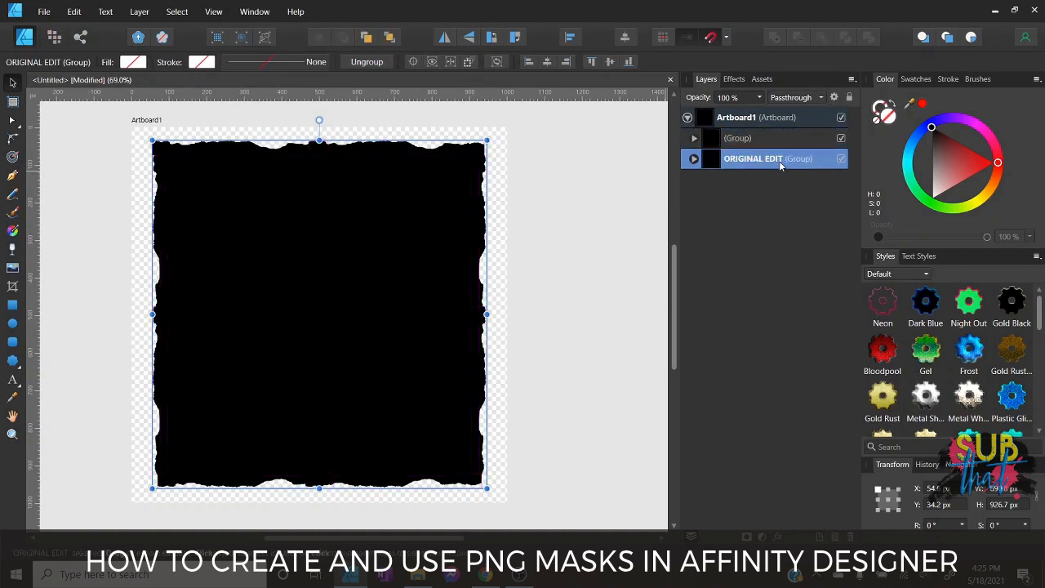
pyautogui.click(694, 160)
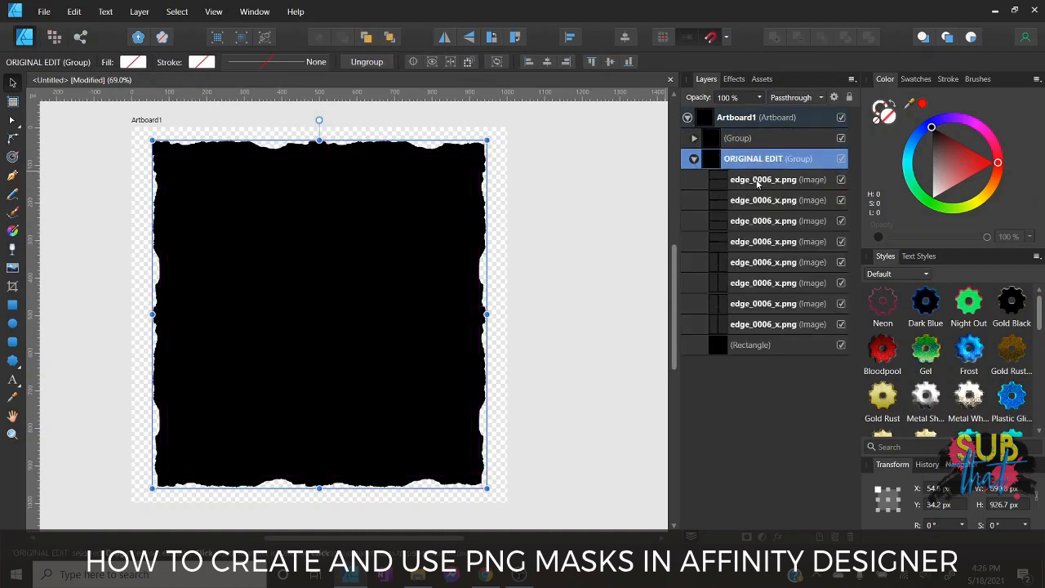
pyautogui.click(757, 181)
pyautogui.click(694, 160)
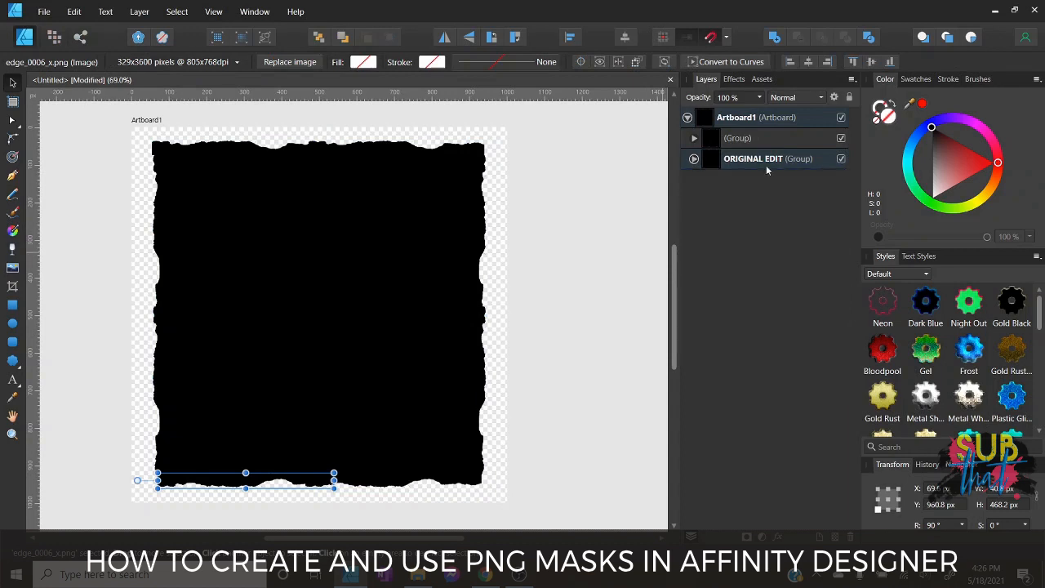
pyautogui.click(849, 99)
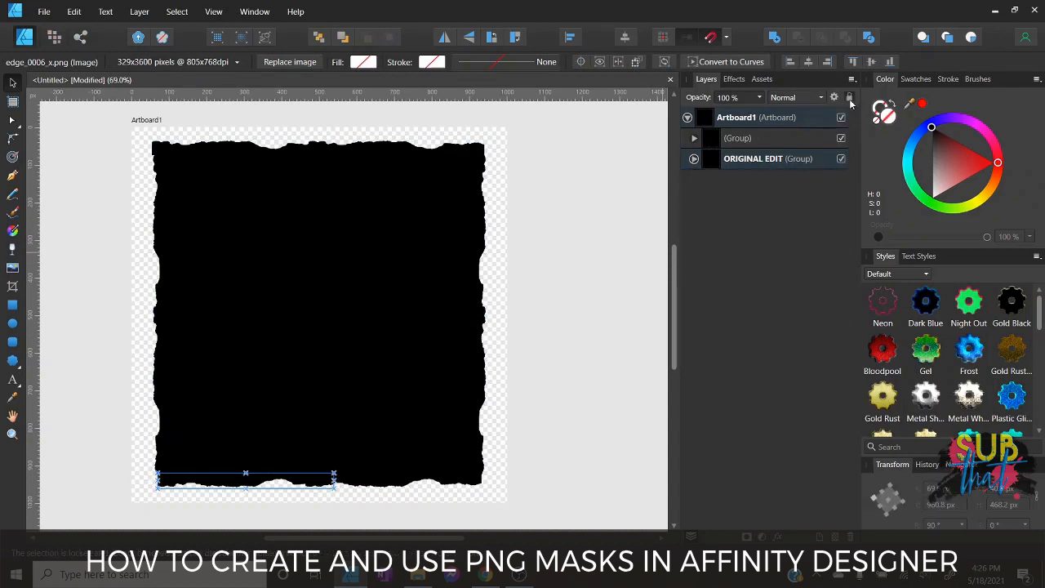
pyautogui.click(841, 160)
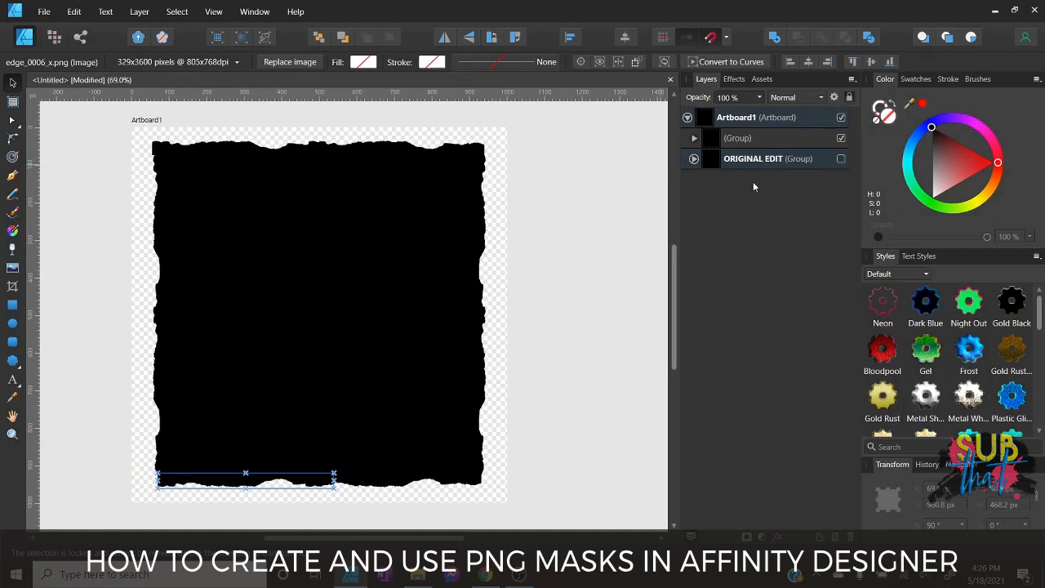
# Rasterize the visible unnamed group above ORIGINAL EDIT into a single pixel layer.
pyautogui.click(749, 140)
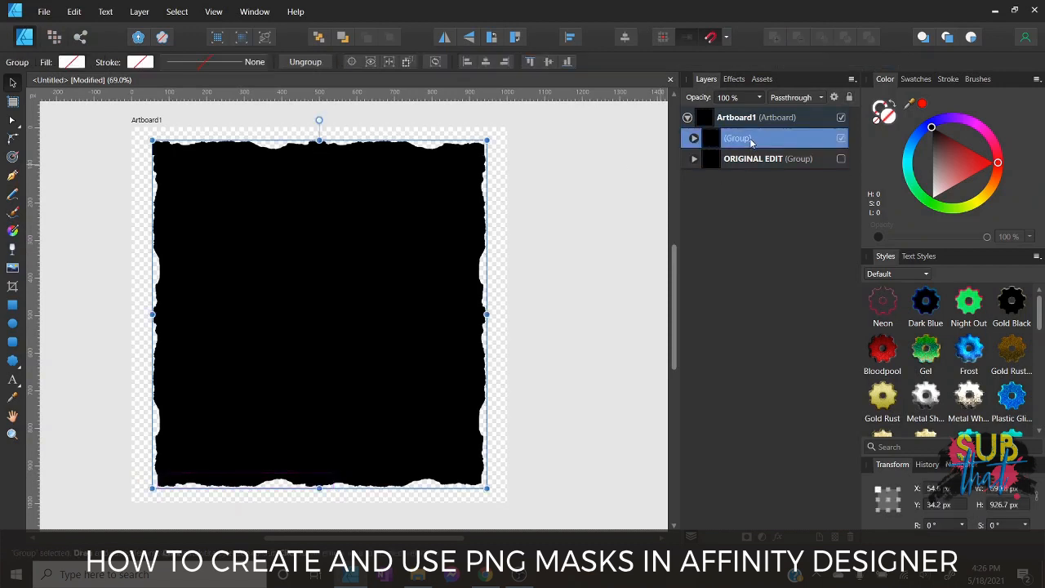
pyautogui.click(693, 138)
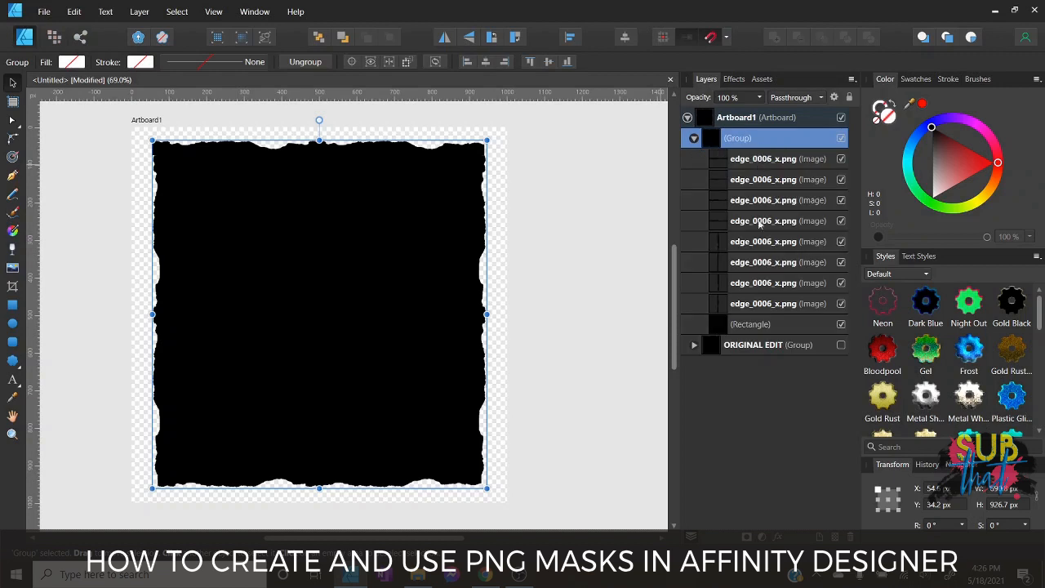
pyautogui.click(693, 139)
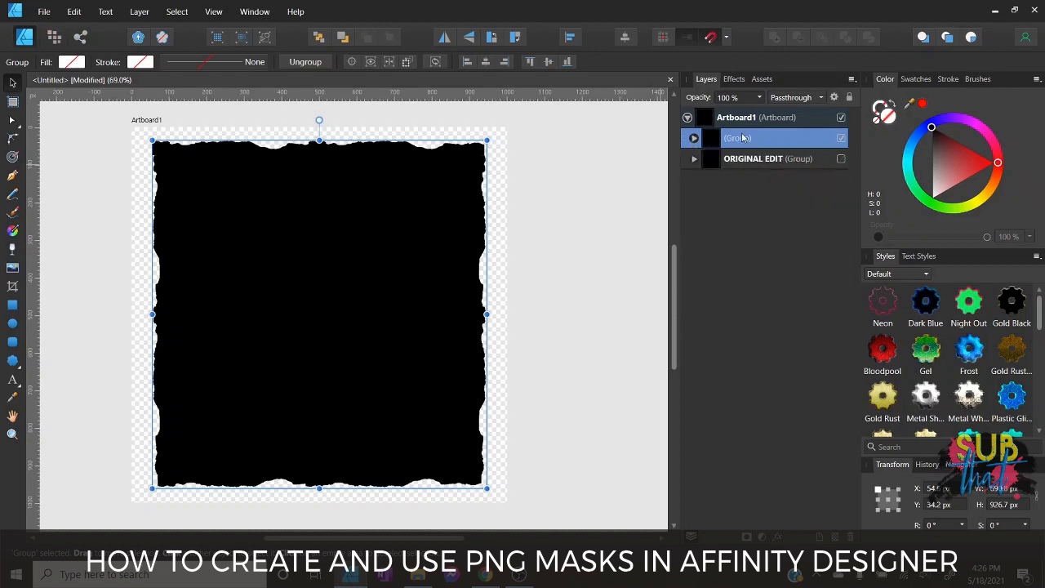
pyautogui.rightClick(743, 141)
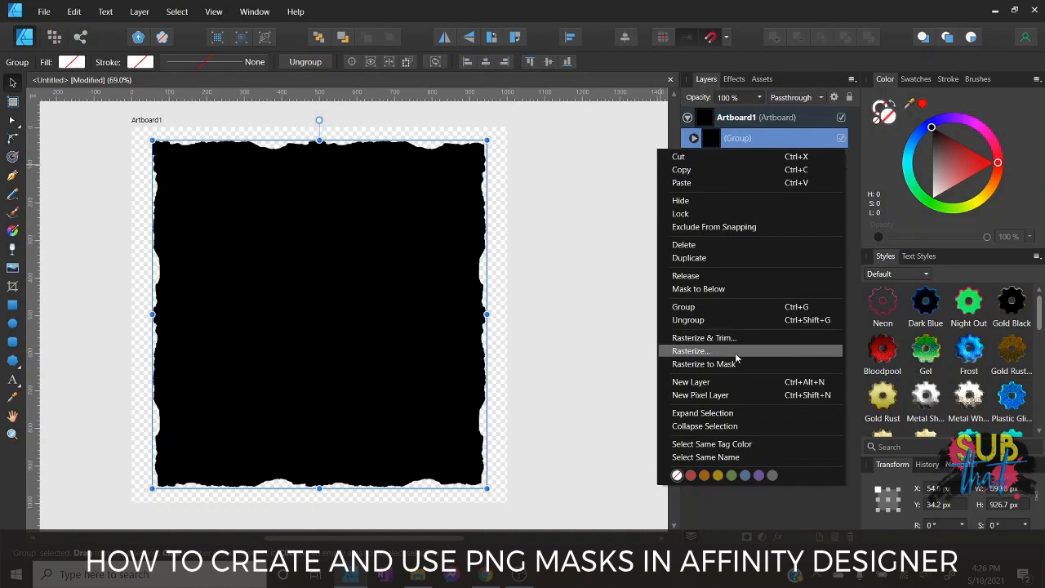
pyautogui.click(735, 351)
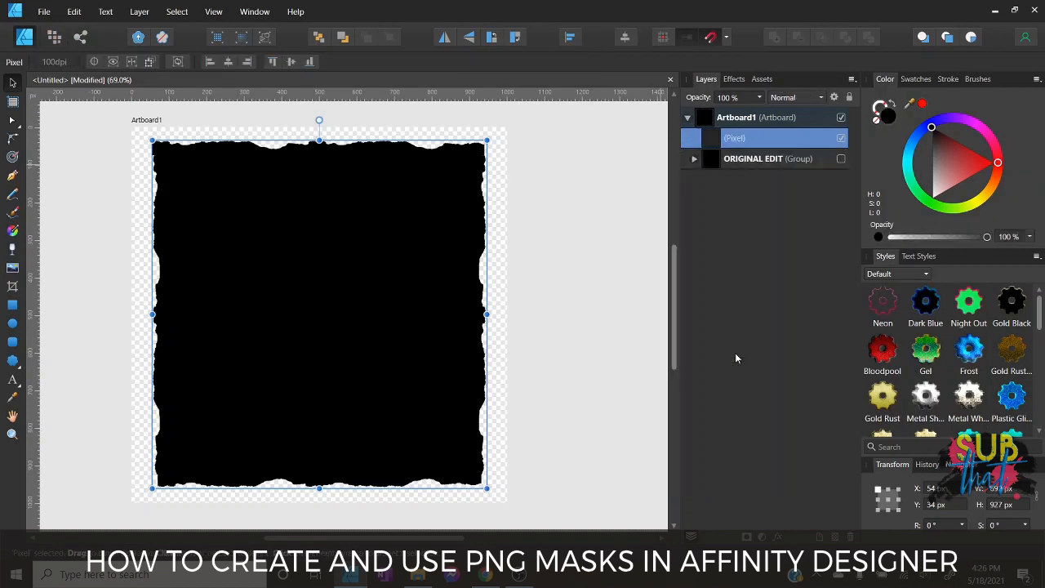
# Rename the rasterized pixel layer TORN EDGE MASK.
pyautogui.doubleClick(738, 139)
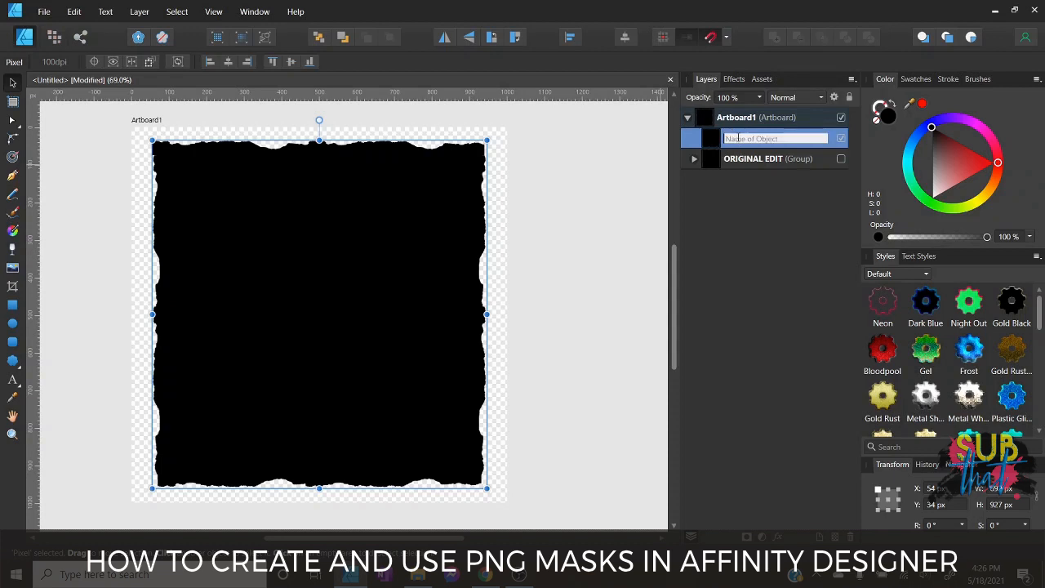
pyautogui.write('TORN EDGE MASK')
pyautogui.press('Return')
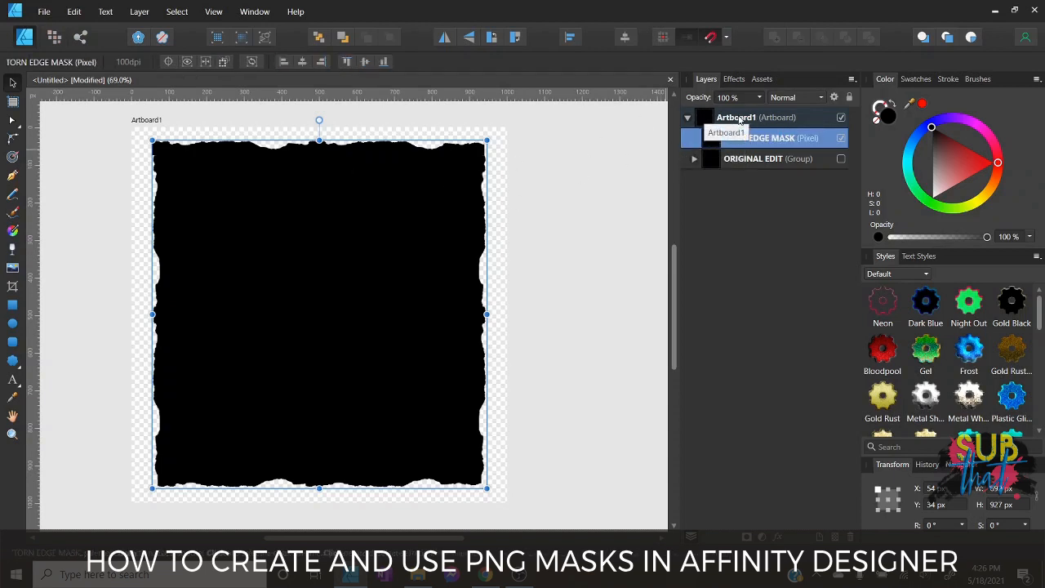
# Rename the artboard TORN EDGE PNG MASK and deselect it.
pyautogui.doubleClick(738, 118)
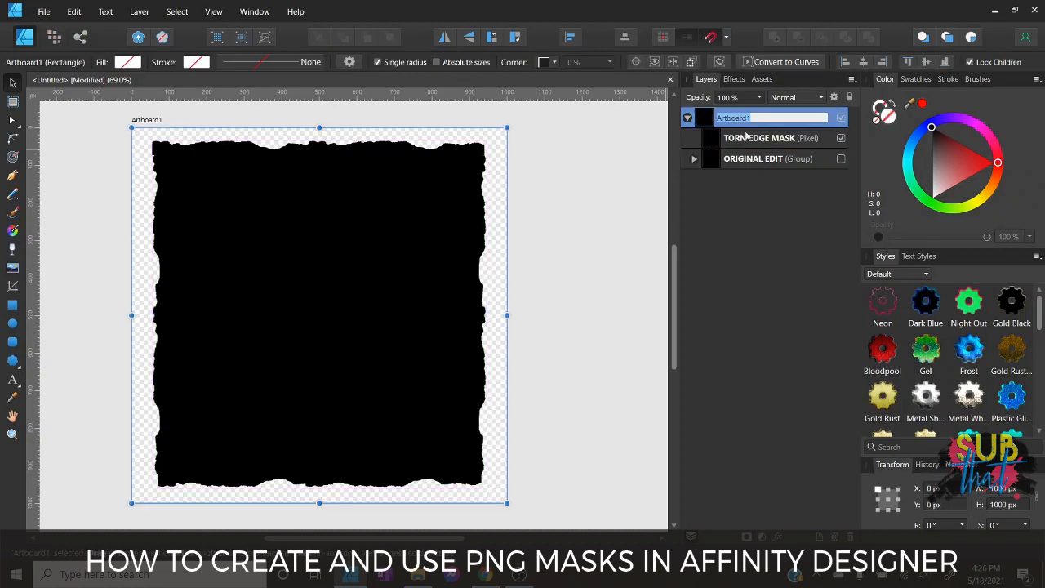
pyautogui.write('TORN E')
pyautogui.write('DGE PNG MASK')
pyautogui.press('Return')
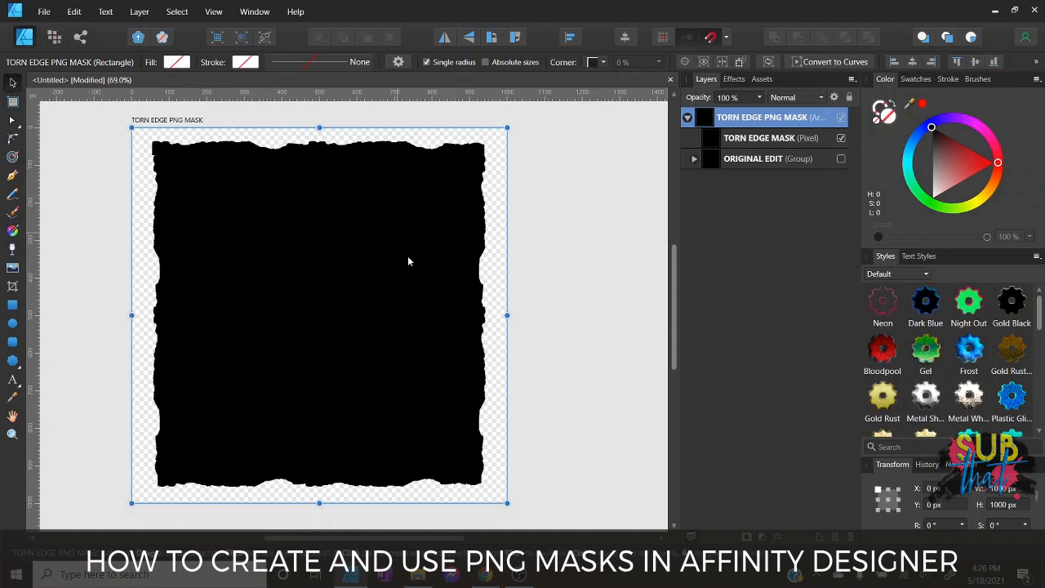
pyautogui.click(542, 275)
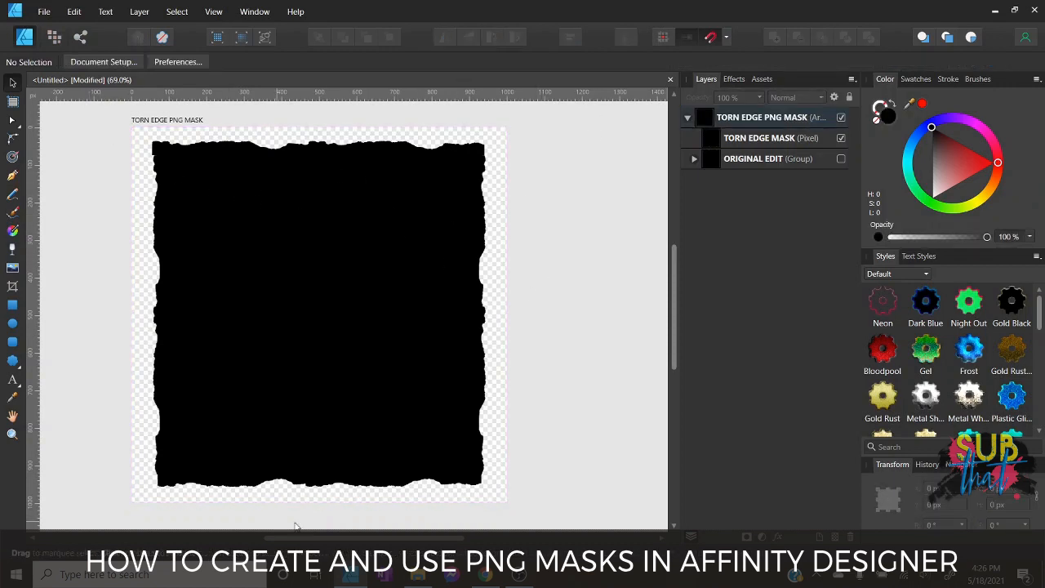
# Duplicate the TORN EDGE PNG MASK artboard and place the copy to the right of the original with a small gap.
pyautogui.moveTo(323, 539); pyautogui.dragTo(513, 541)
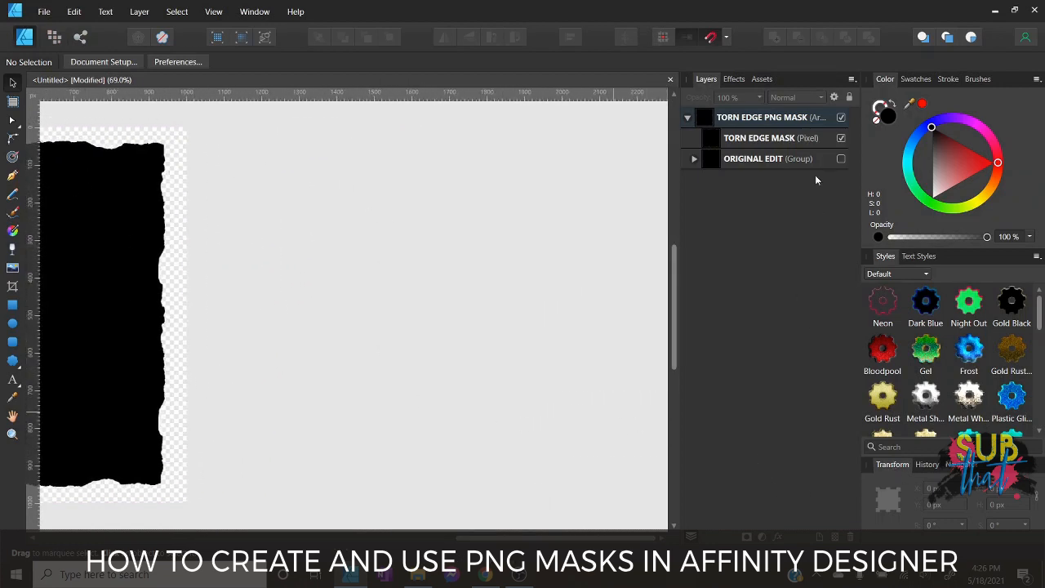
pyautogui.click(687, 117)
pyautogui.rightClick(756, 121)
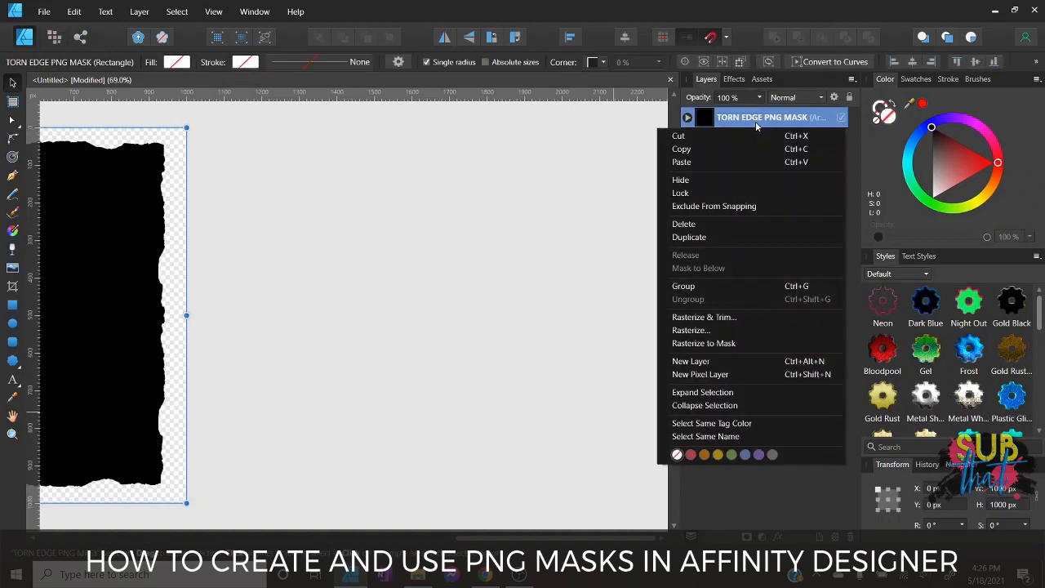
pyautogui.click(689, 237)
pyautogui.moveTo(210, 236); pyautogui.dragTo(509, 250)
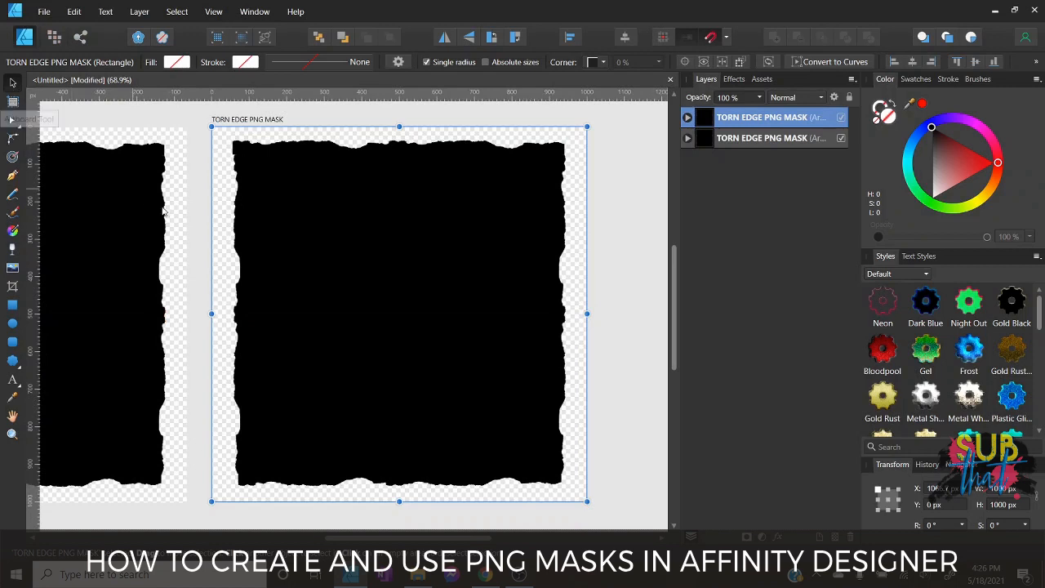
# Delete the TORN EDGE MASK pixel layer and the ORIGINAL EDIT group from the duplicated artboard.
pyautogui.click(12, 83)
pyautogui.click(375, 264)
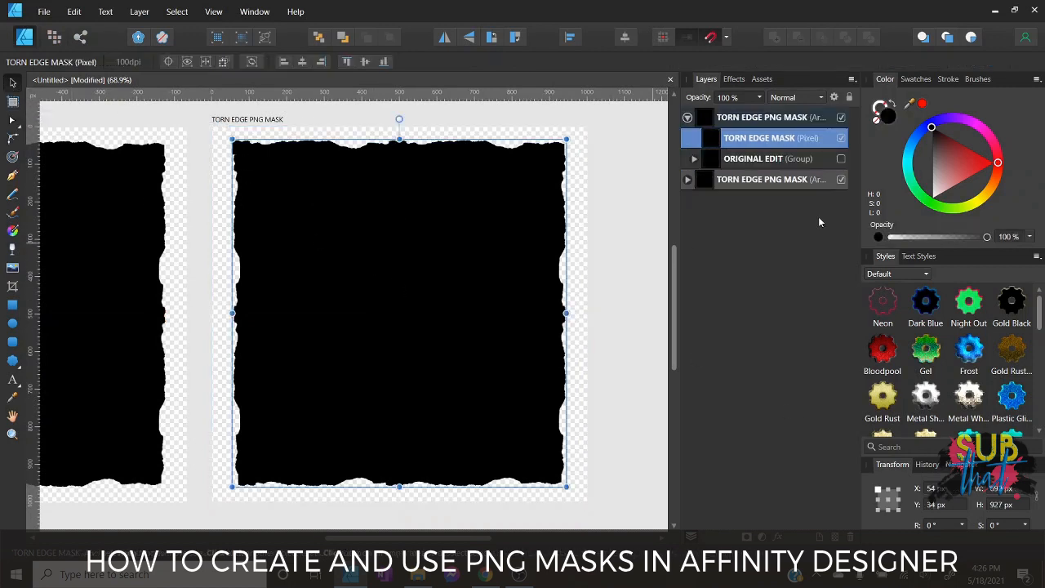
pyautogui.click(768, 123)
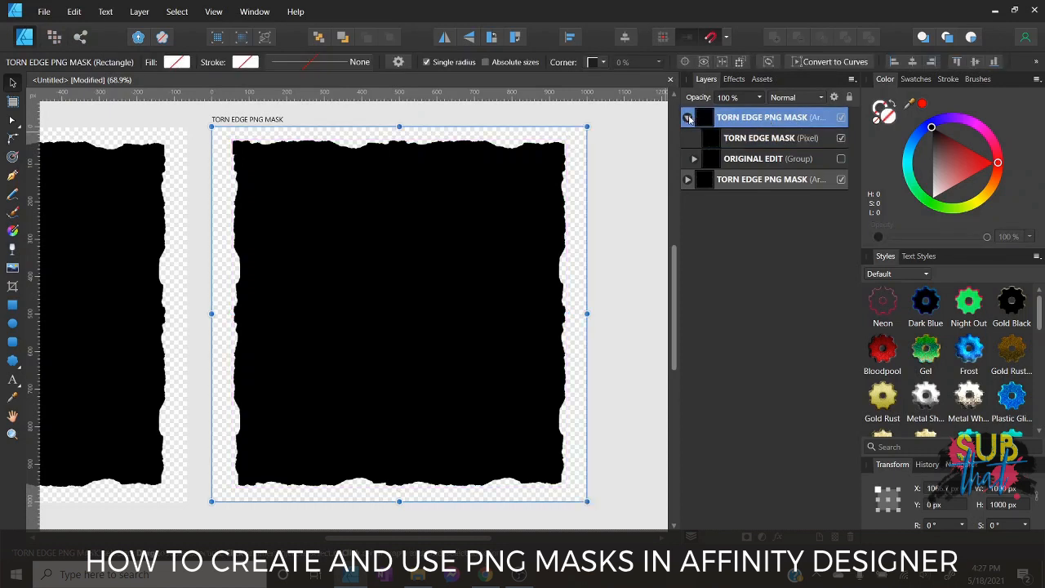
pyautogui.click(695, 180)
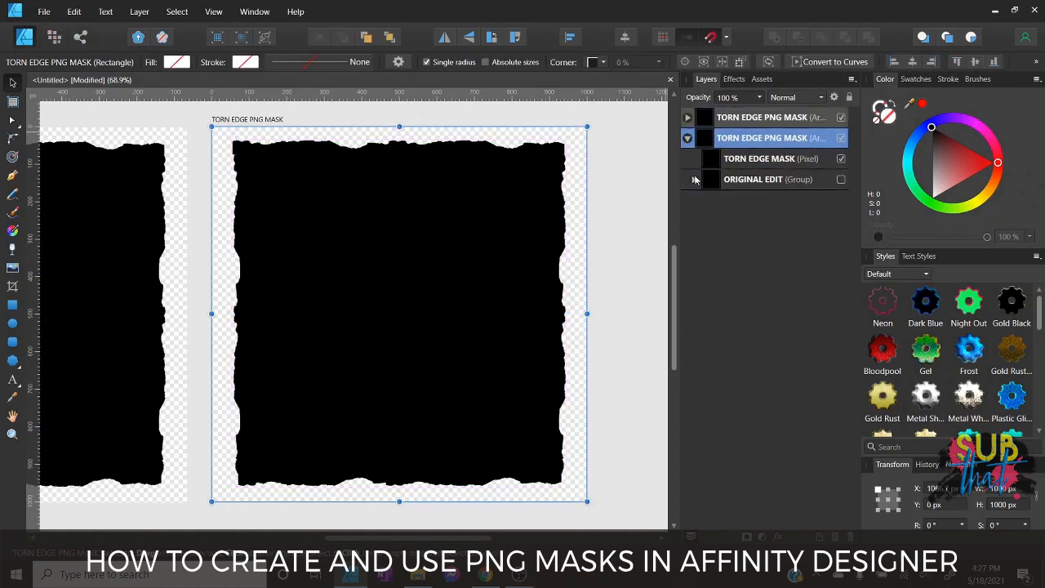
pyautogui.click(742, 160)
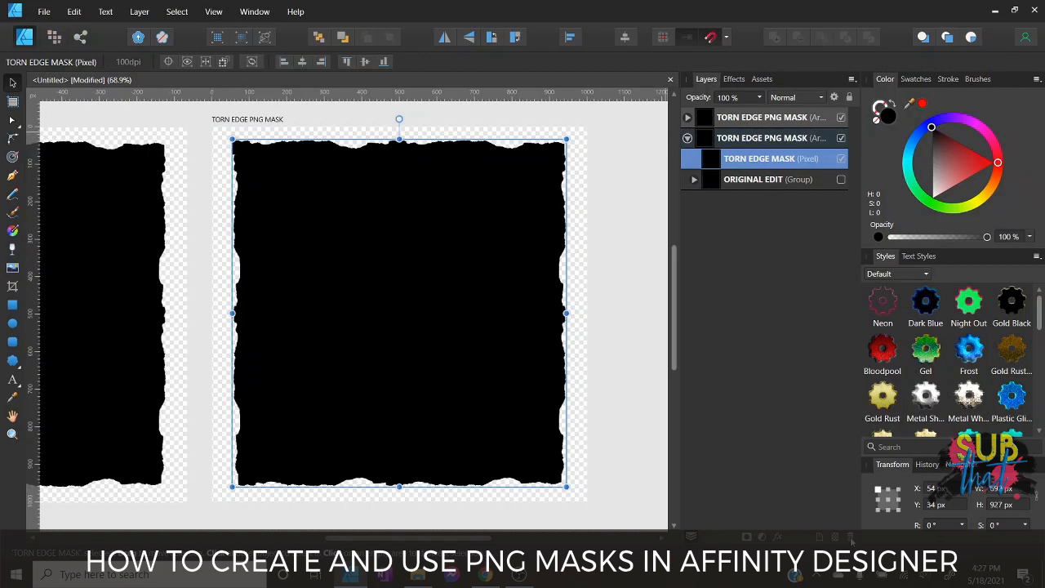
pyautogui.press('Delete')
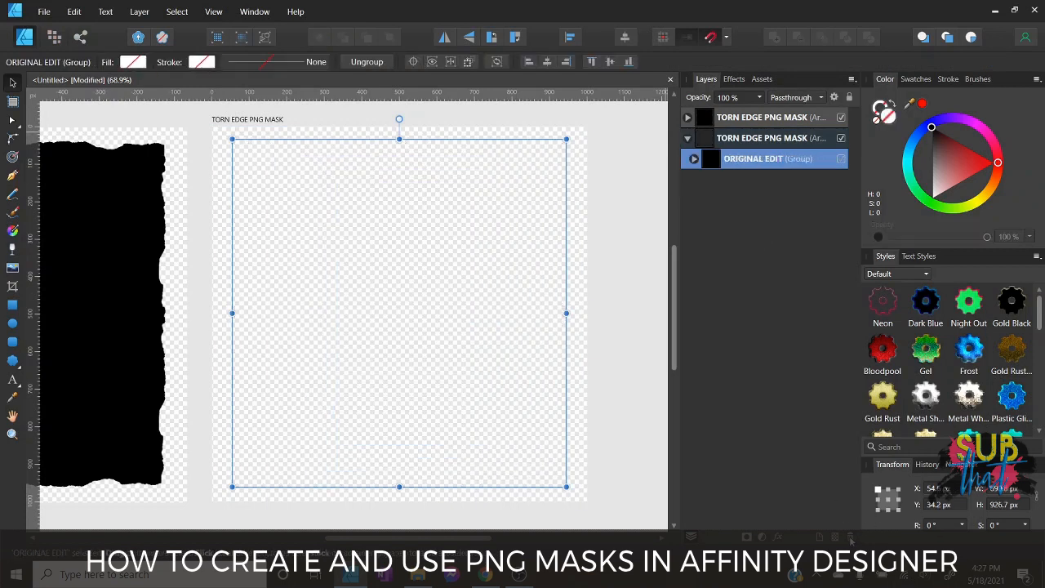
pyautogui.press('Delete')
# Rename the emptied duplicate artboard VECTOR BRUSH EDGE MASK.
pyautogui.doubleClick(726, 140)
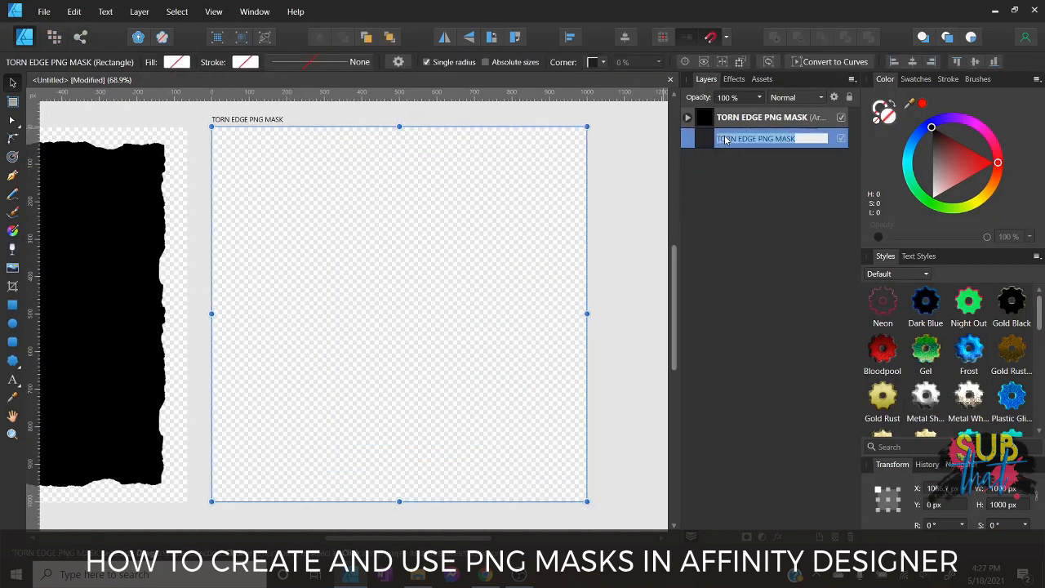
pyautogui.click(627, 192)
pyautogui.click(796, 140)
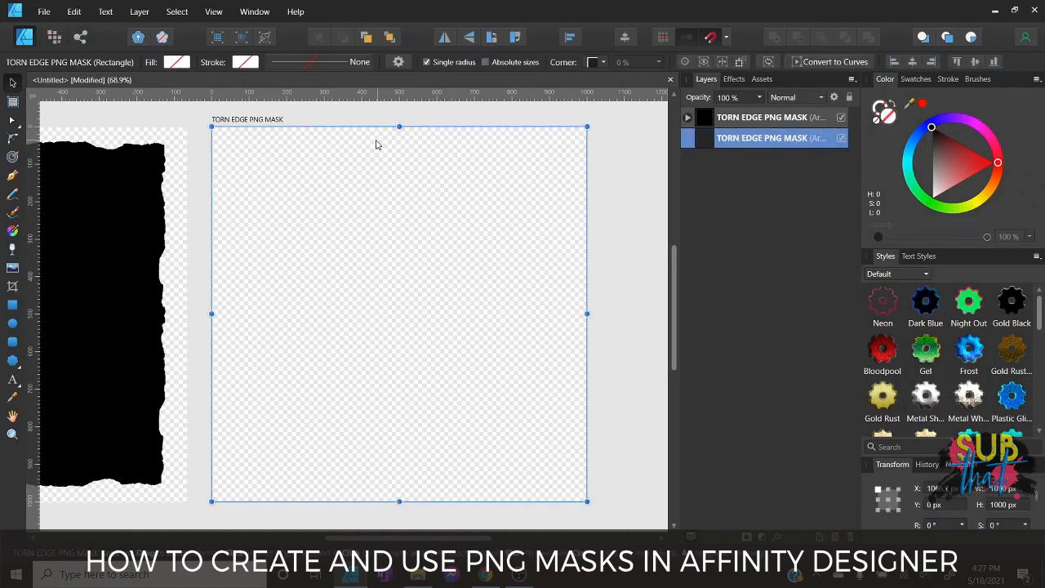
pyautogui.doubleClick(767, 141)
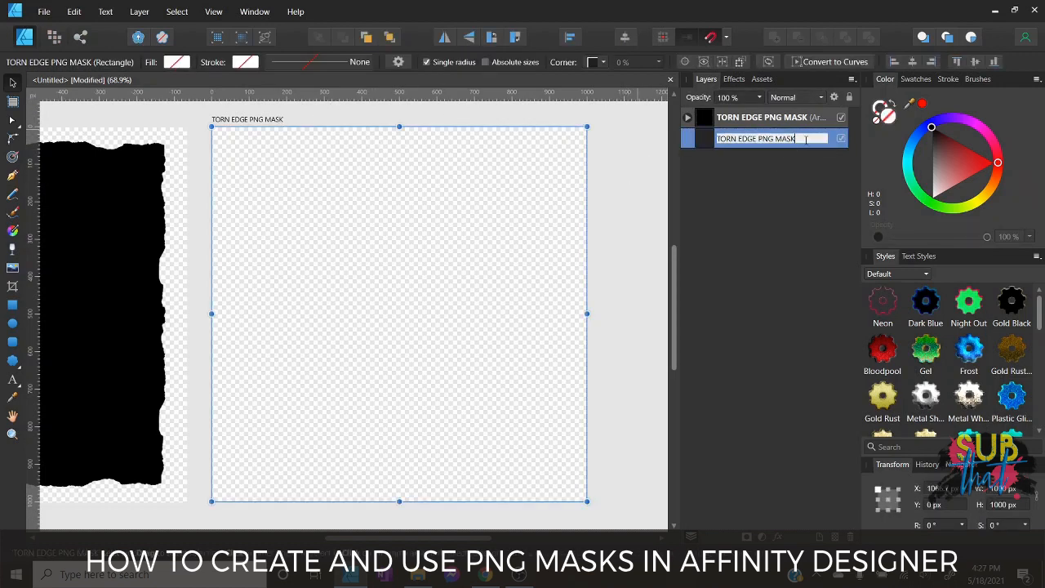
pyautogui.moveTo(805, 140); pyautogui.dragTo(683, 134)
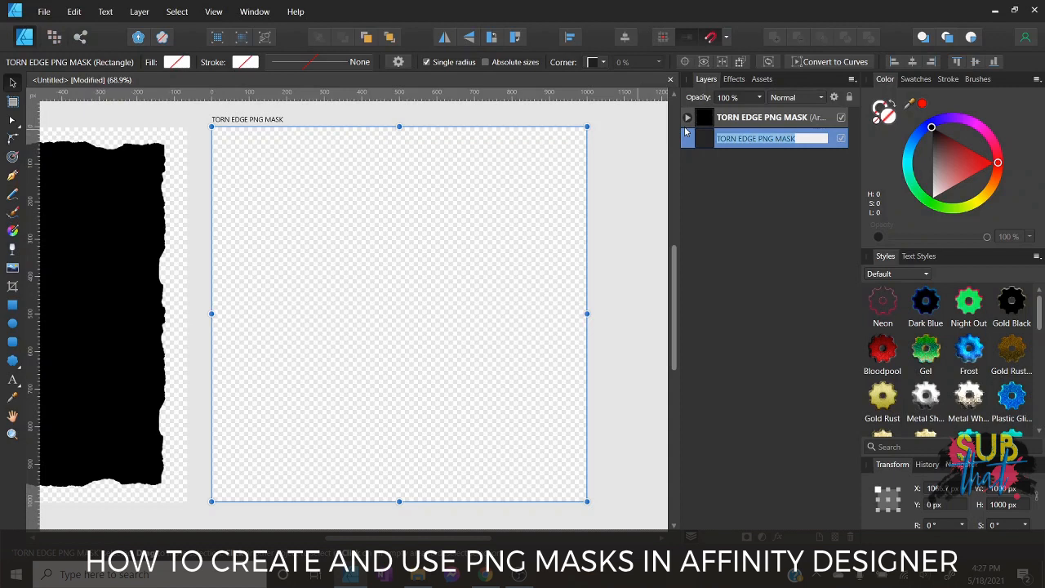
pyautogui.write('VECTOR BRUSH ED')
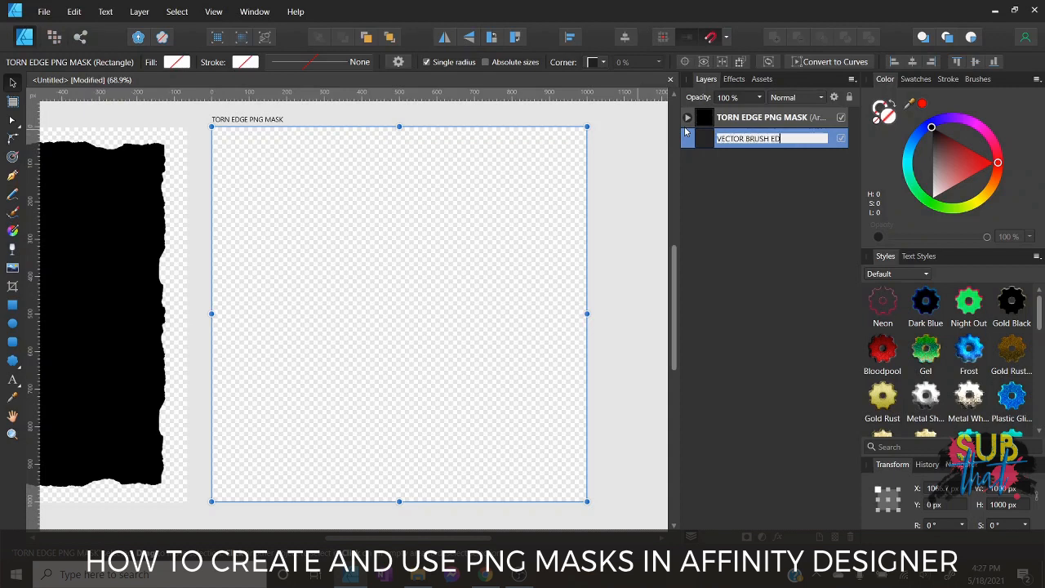
pyautogui.write('GE MASK')
pyautogui.press('Return')
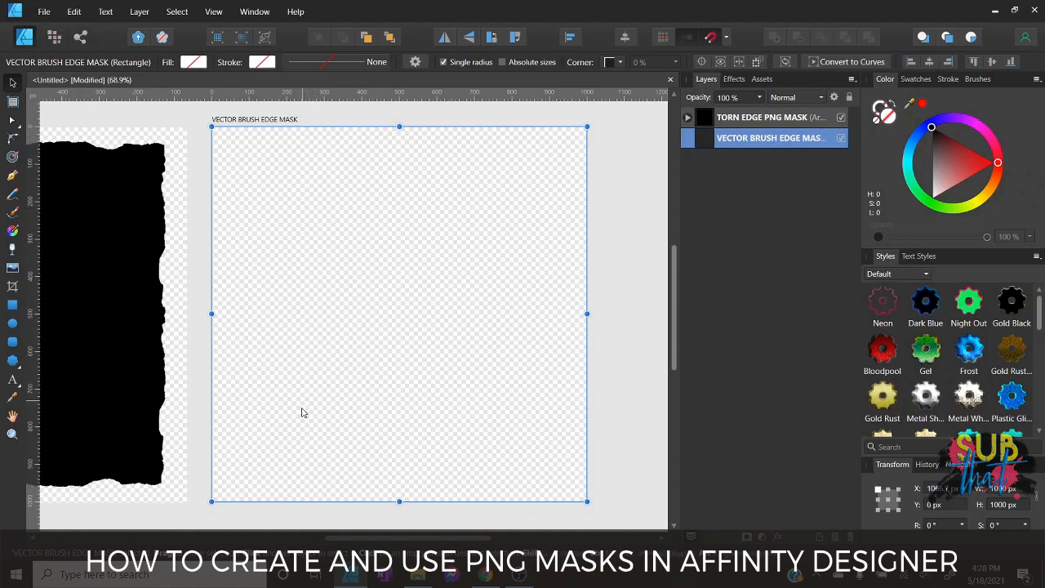
# Browse the brush categories, choose Engraving, and leave nothing selected.
pyautogui.click(145, 181)
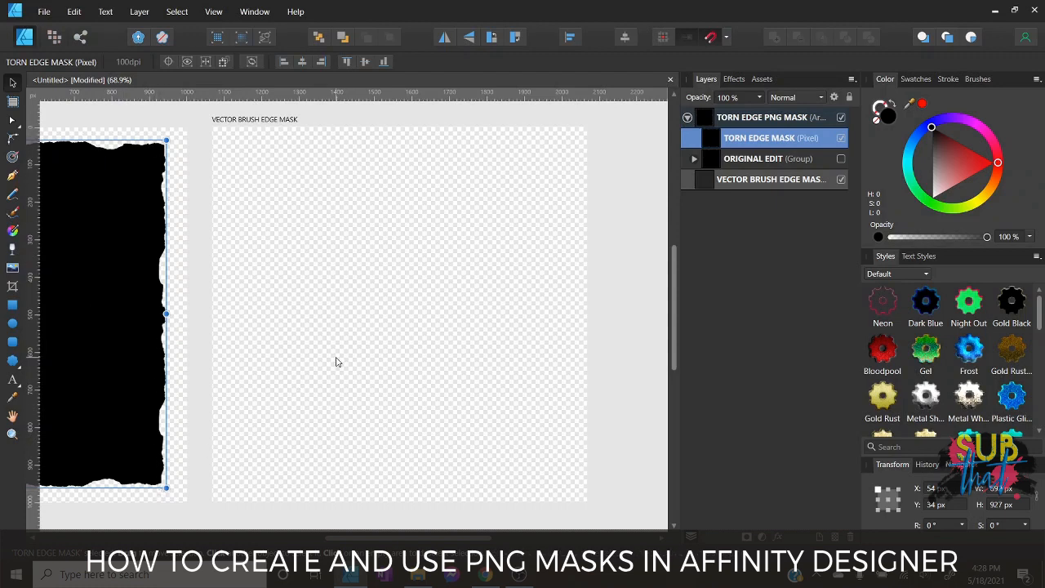
pyautogui.click(265, 195)
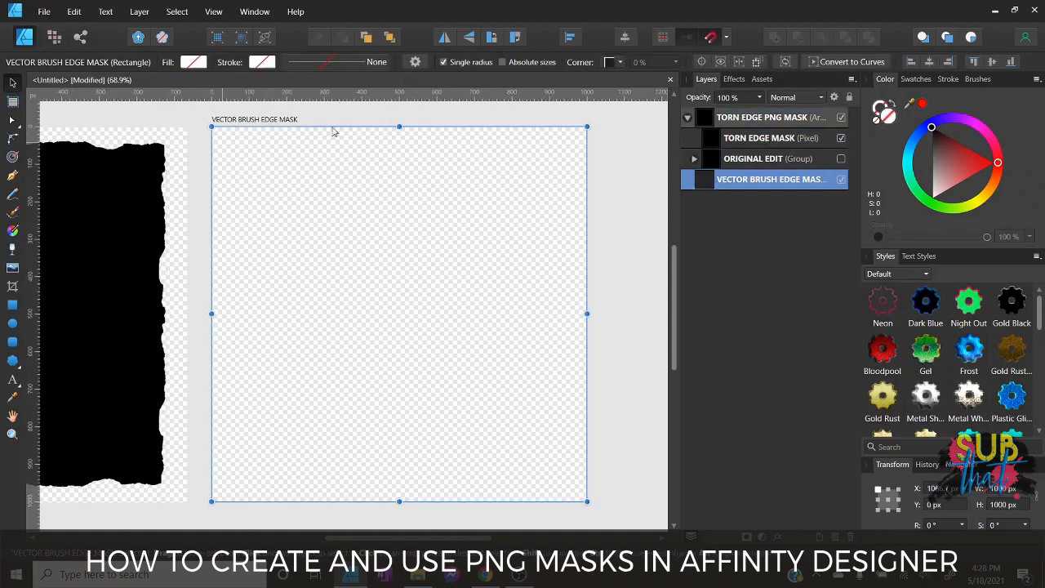
pyautogui.click(979, 80)
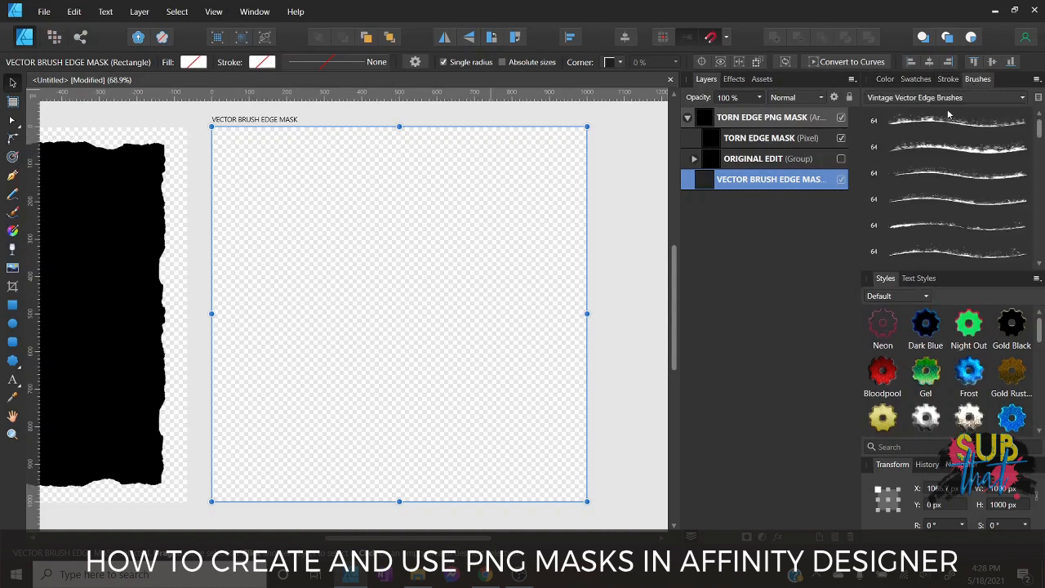
pyautogui.click(944, 100)
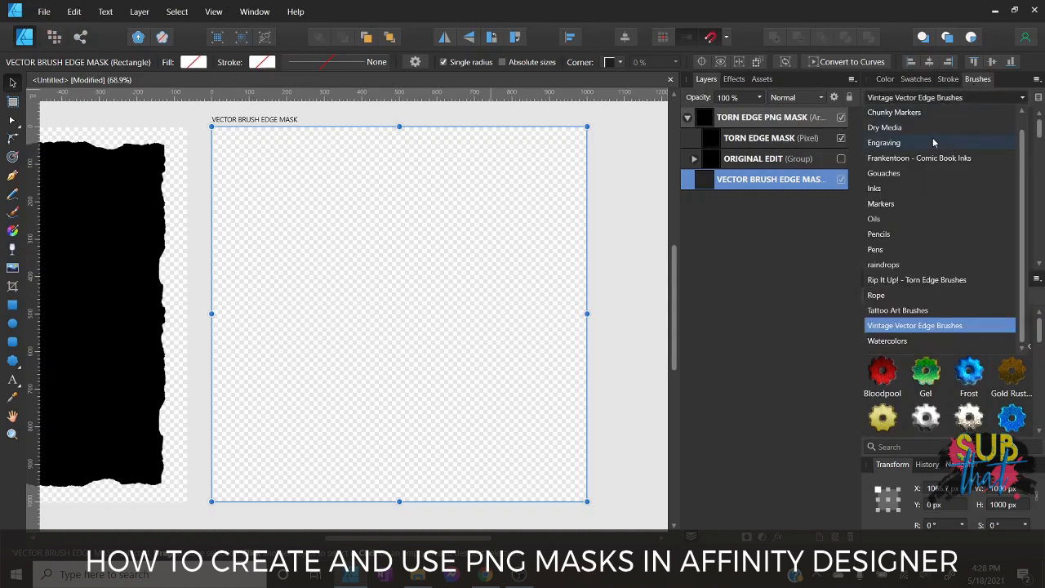
pyautogui.scroll(1, 933, 137)
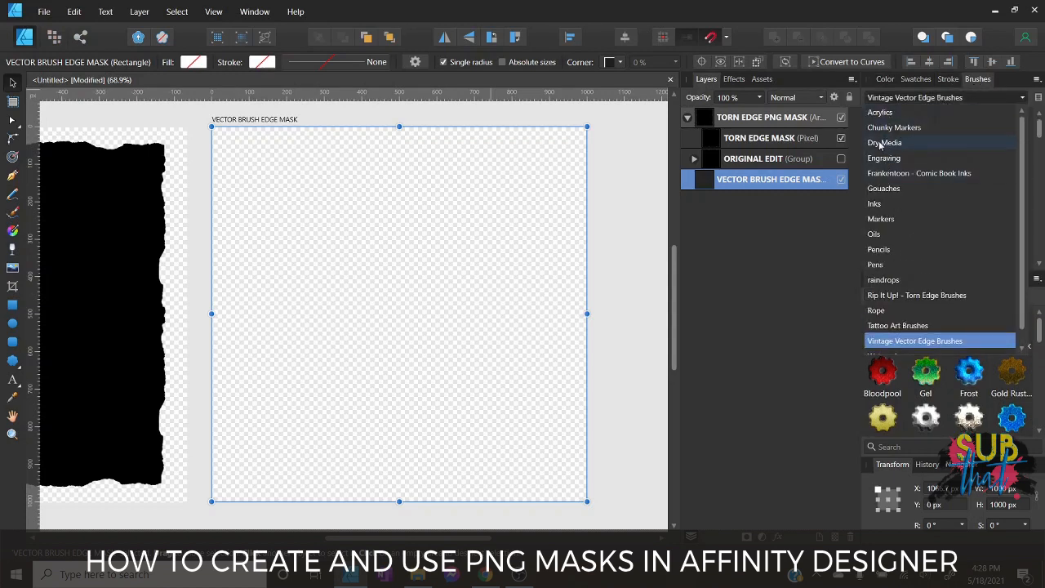
pyautogui.click(881, 145)
pyautogui.click(923, 100)
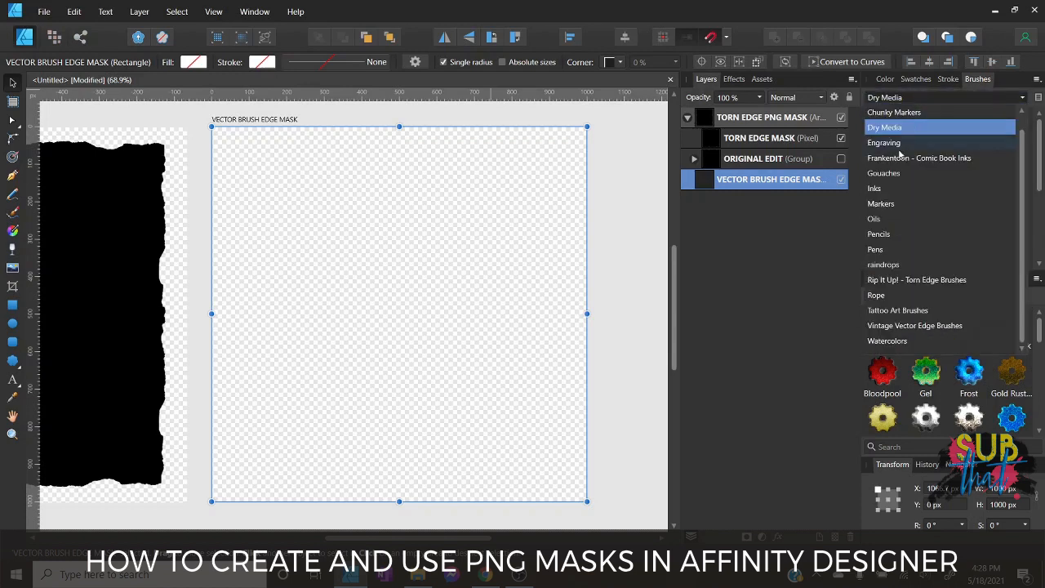
pyautogui.click(898, 145)
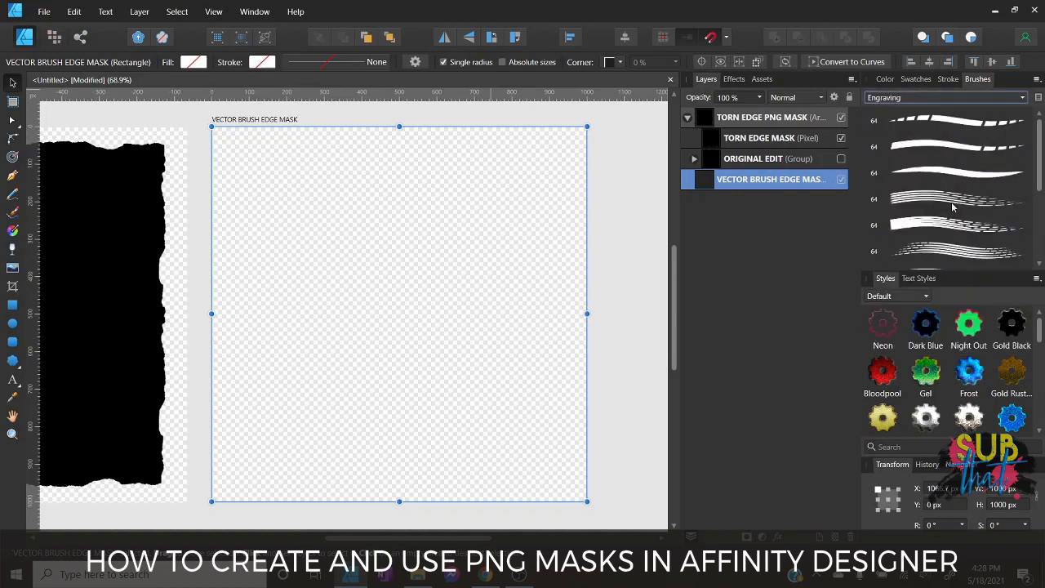
pyautogui.click(909, 99)
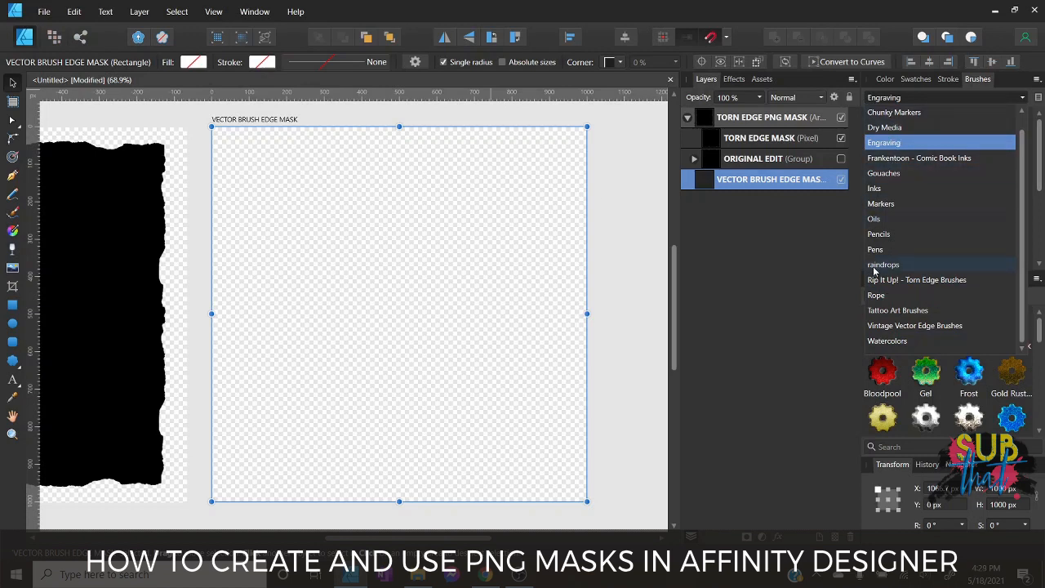
pyautogui.click(639, 198)
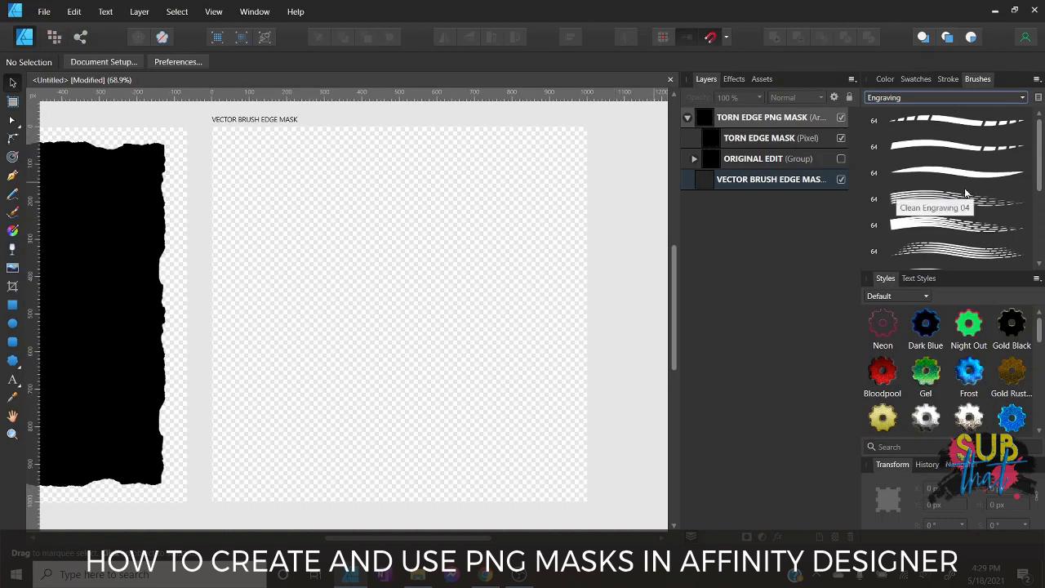
# Draw a 775 by 775 px black circle centred on the VECTOR BRUSH EDGE MASK artboard.
pyautogui.click(12, 325)
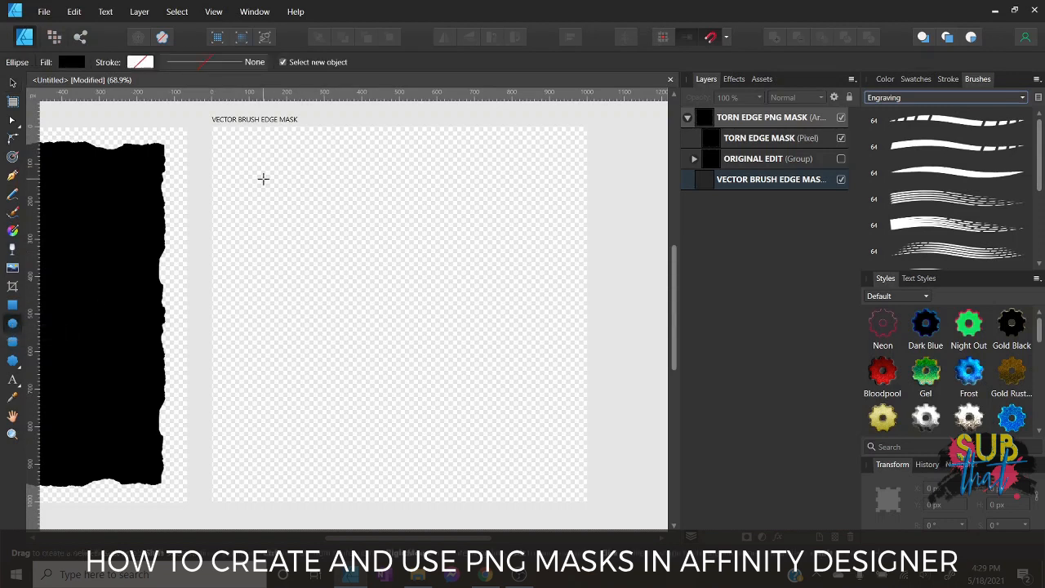
pyautogui.moveTo(249, 166); pyautogui.dragTo(546, 454)
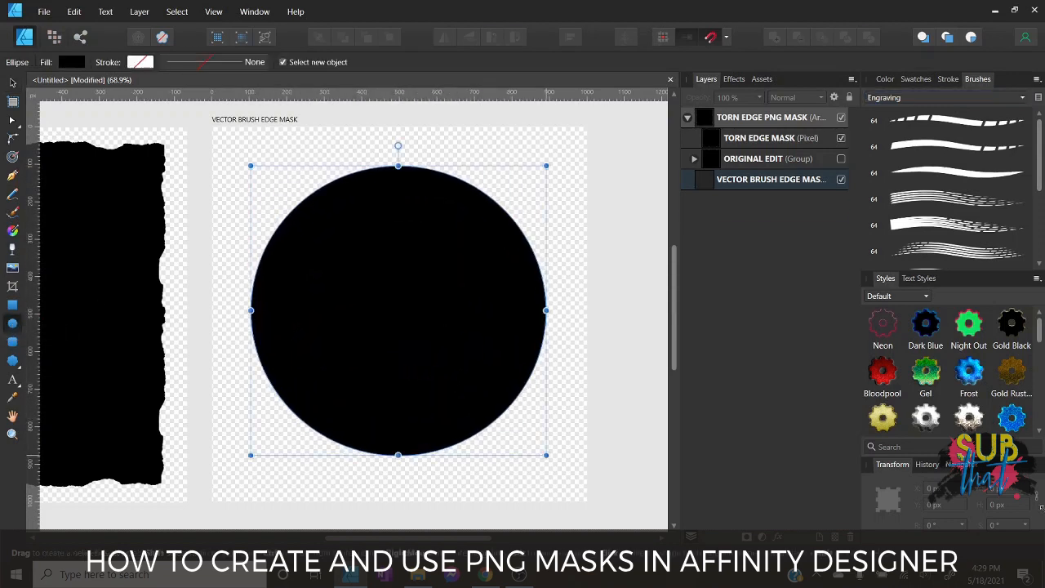
pyautogui.click(1002, 488)
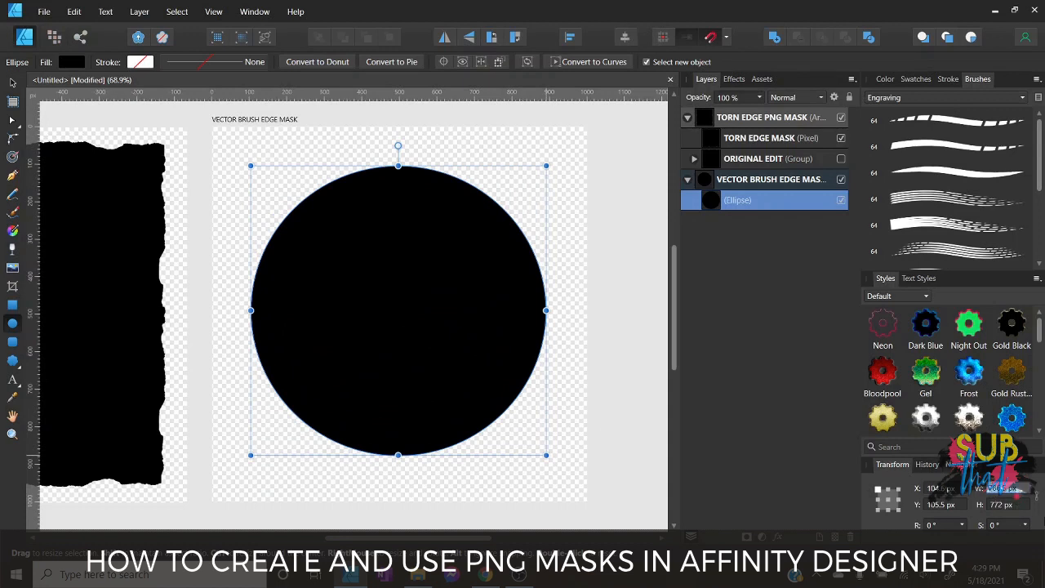
pyautogui.write('772')
pyautogui.press('Return')
pyautogui.click(1004, 504)
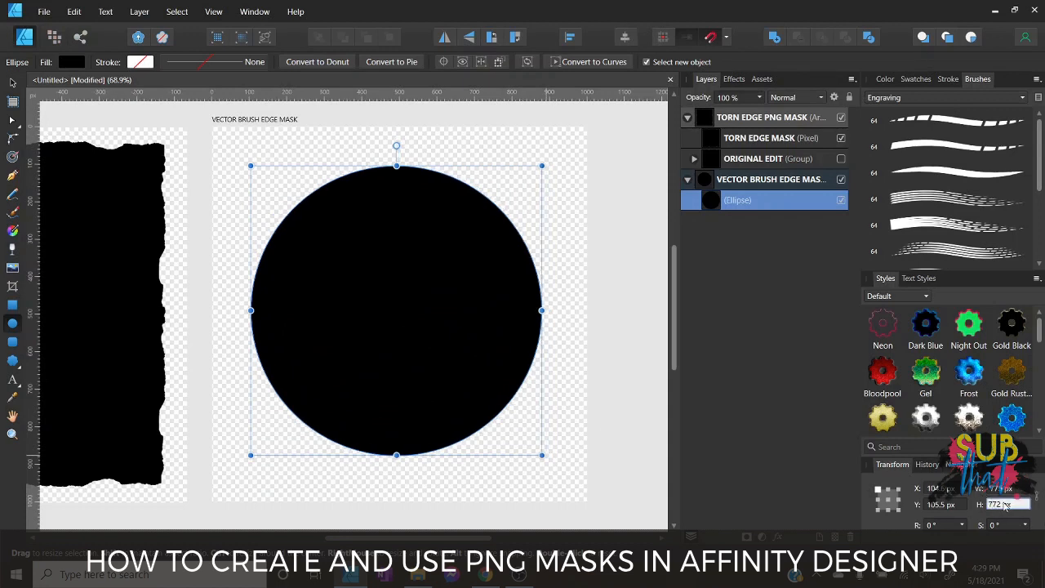
pyautogui.write('775')
pyautogui.press('Return')
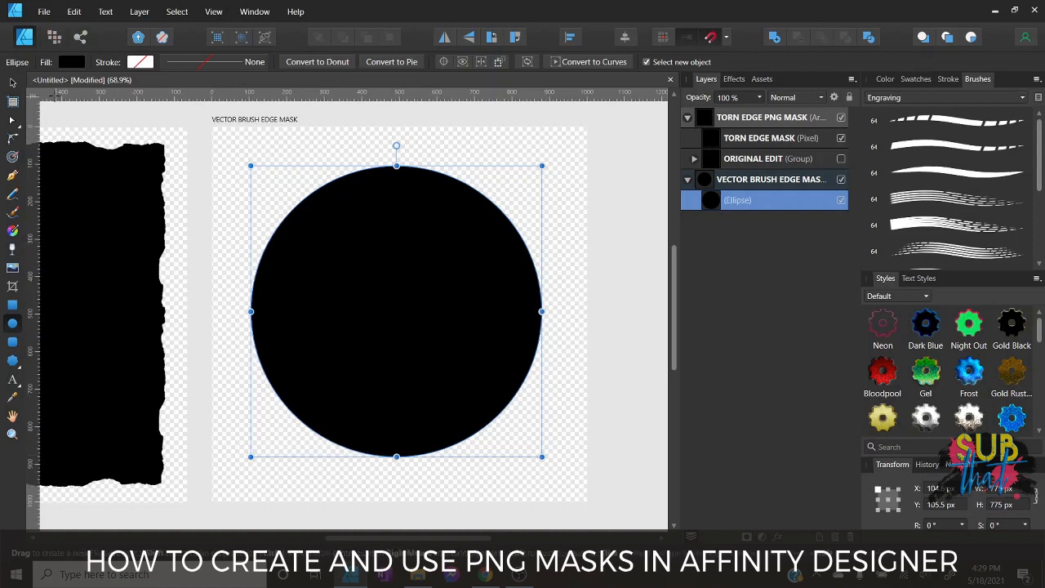
pyautogui.click(12, 83)
pyautogui.moveTo(422, 310); pyautogui.dragTo(427, 310)
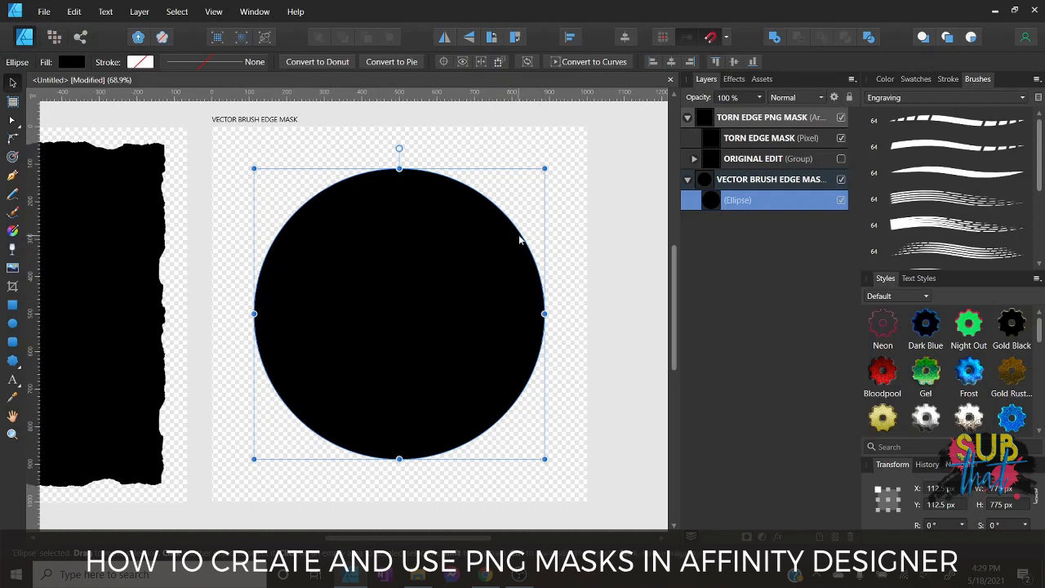
# Give the circle a textured brush stroke using the first Engraving brush, and deselect it.
pyautogui.click(947, 79)
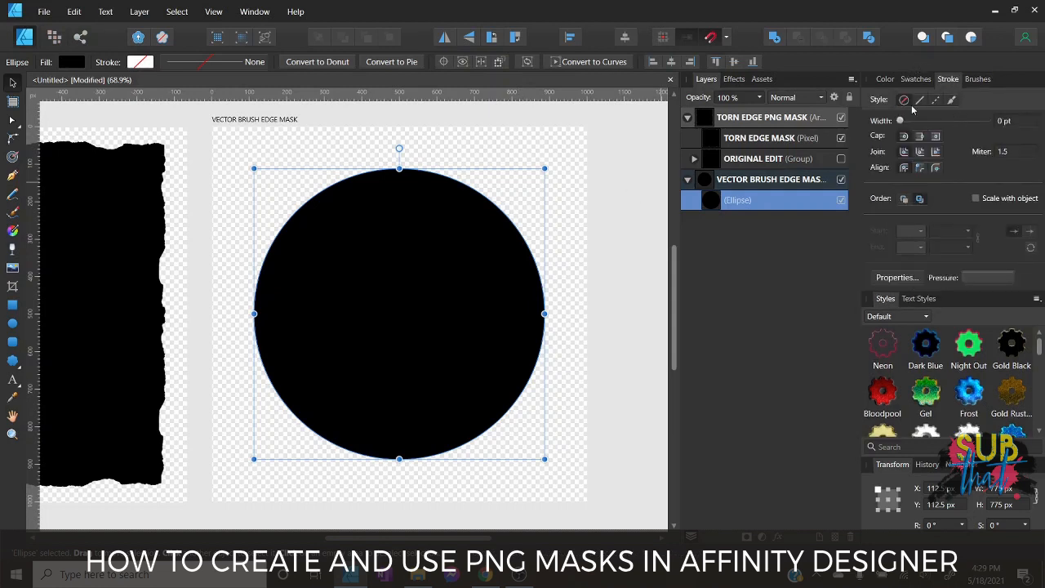
pyautogui.click(955, 99)
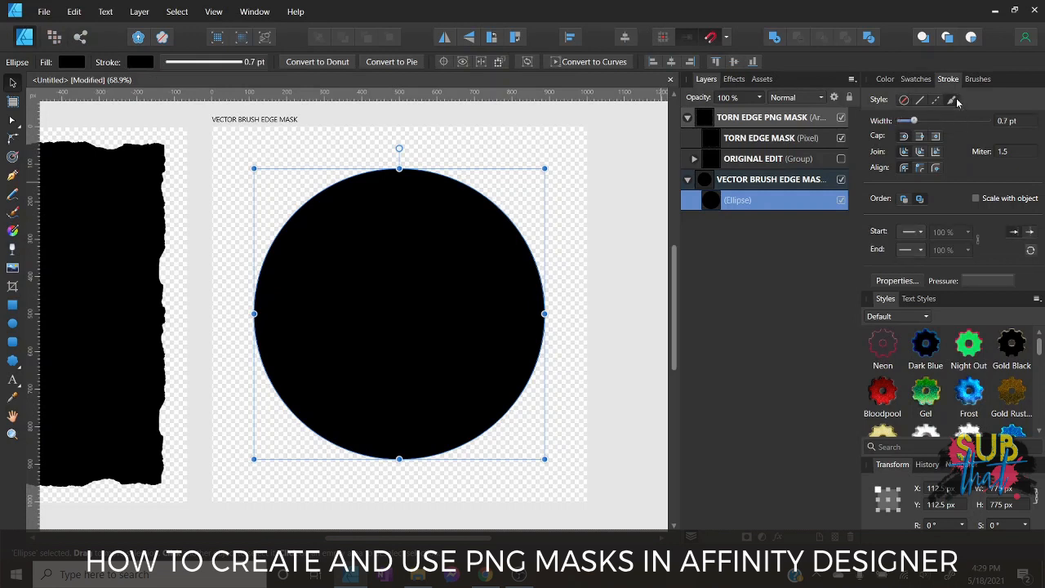
pyautogui.click(977, 80)
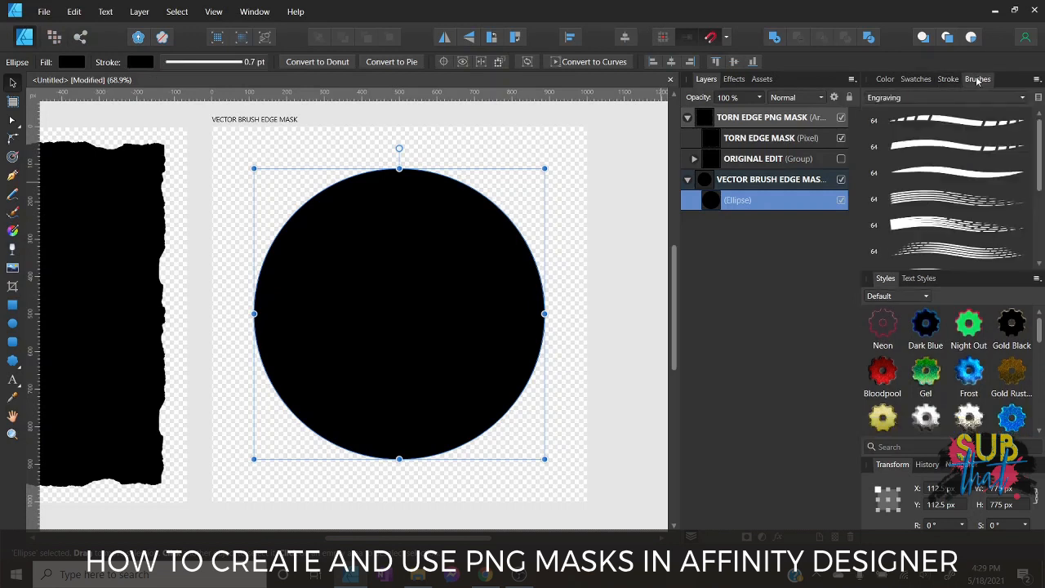
pyautogui.click(976, 126)
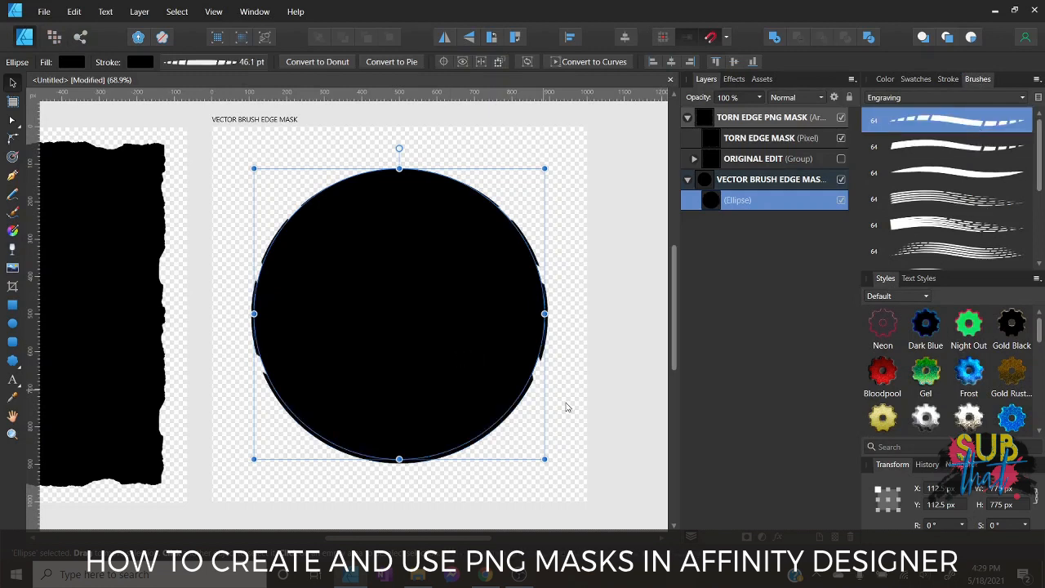
pyautogui.click(581, 395)
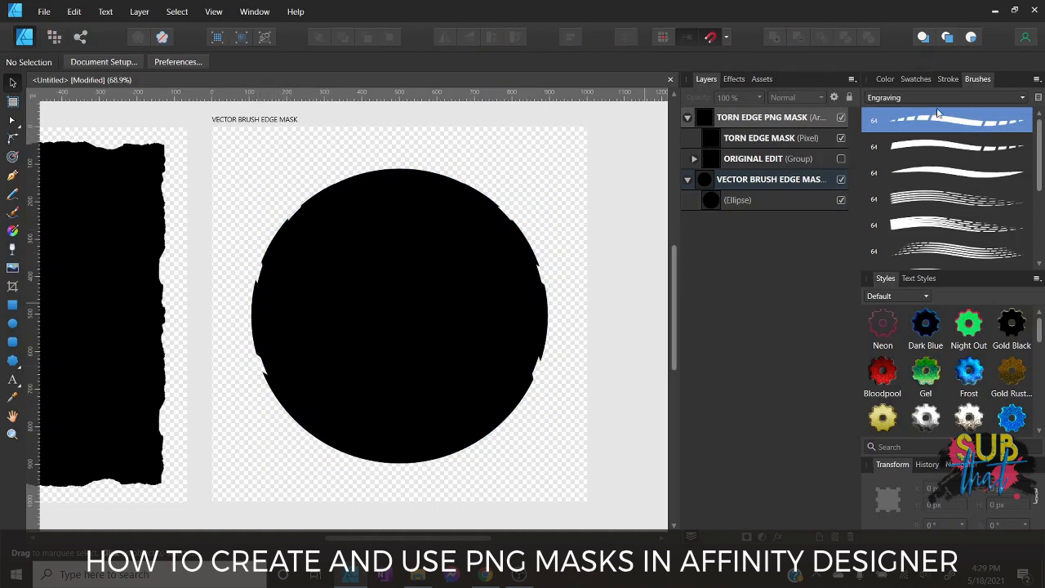
# Try reducing the circle's brush stroke width to 38.8 pt.
pyautogui.click(952, 79)
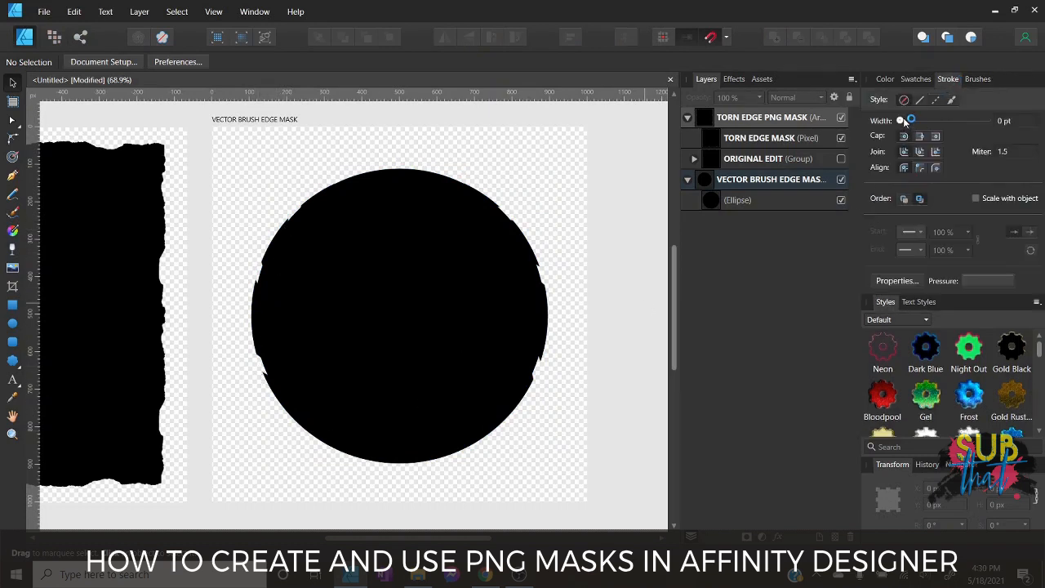
pyautogui.moveTo(906, 122)
pyautogui.mouseDown()
pyautogui.moveTo(991, 123)
pyautogui.moveTo(967, 129)
pyautogui.mouseUp()
pyautogui.click(757, 205)
# Try the Clean Engraving 04 brush on the circle's outline, and replace it with the sixth Engraving brush.
pyautogui.click(979, 80)
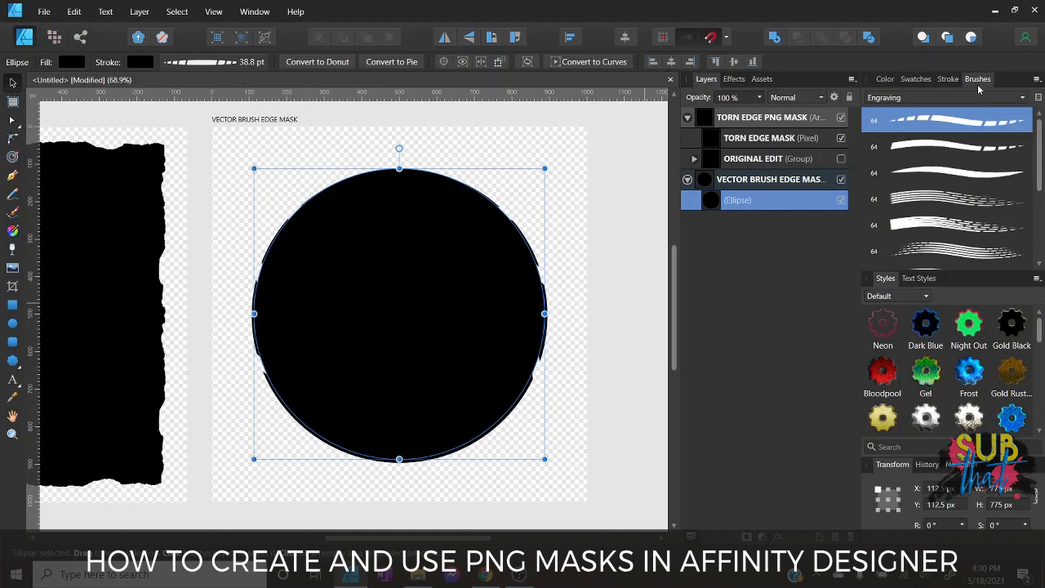
pyautogui.click(969, 206)
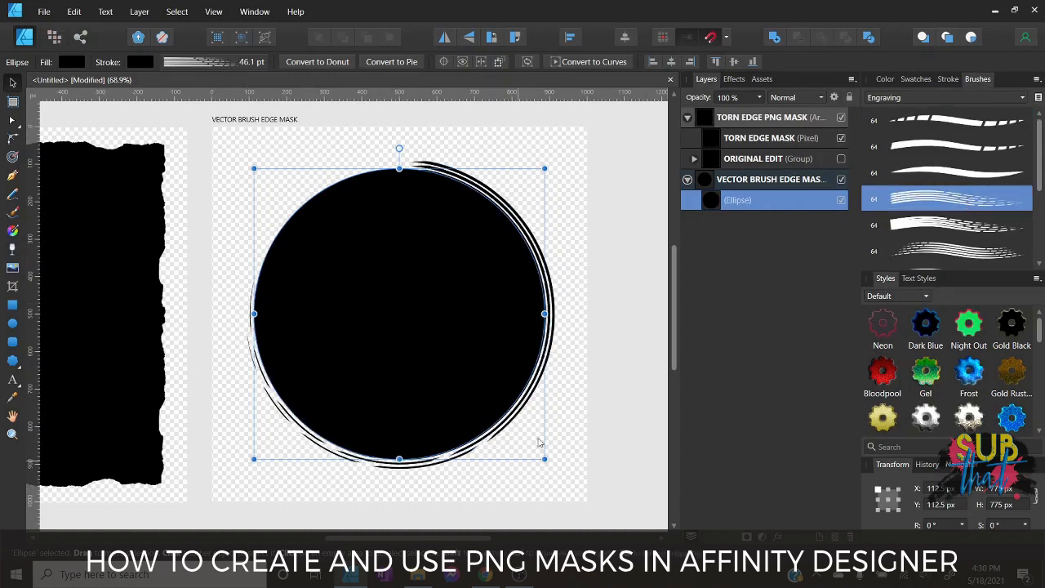
pyautogui.click(956, 251)
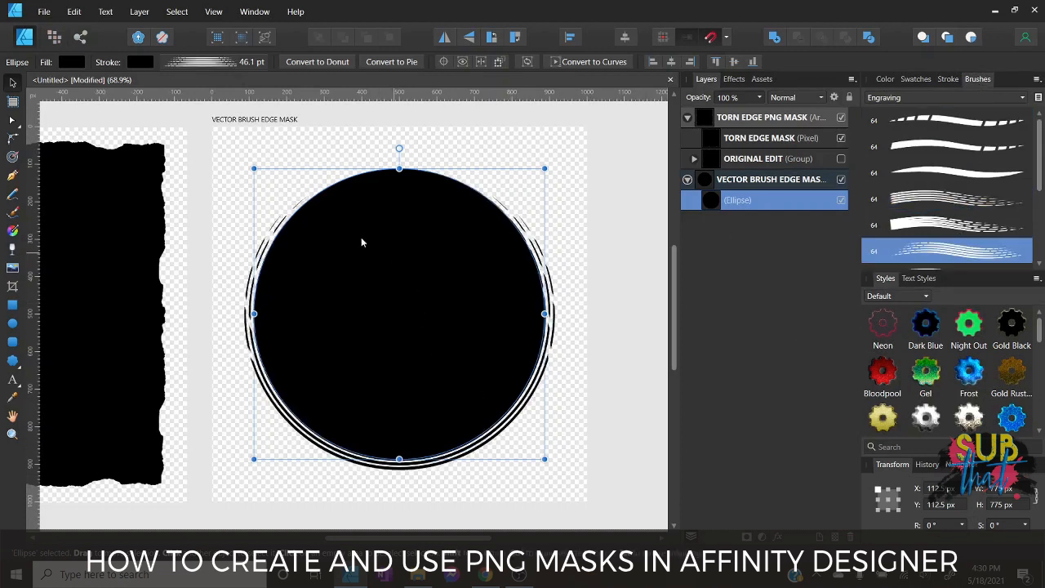
# Try the fourth-from-last and second-to-last Engraving brushes on the circle's outline, and deselect it to check the edge.
pyautogui.scroll(-3, 962, 225)
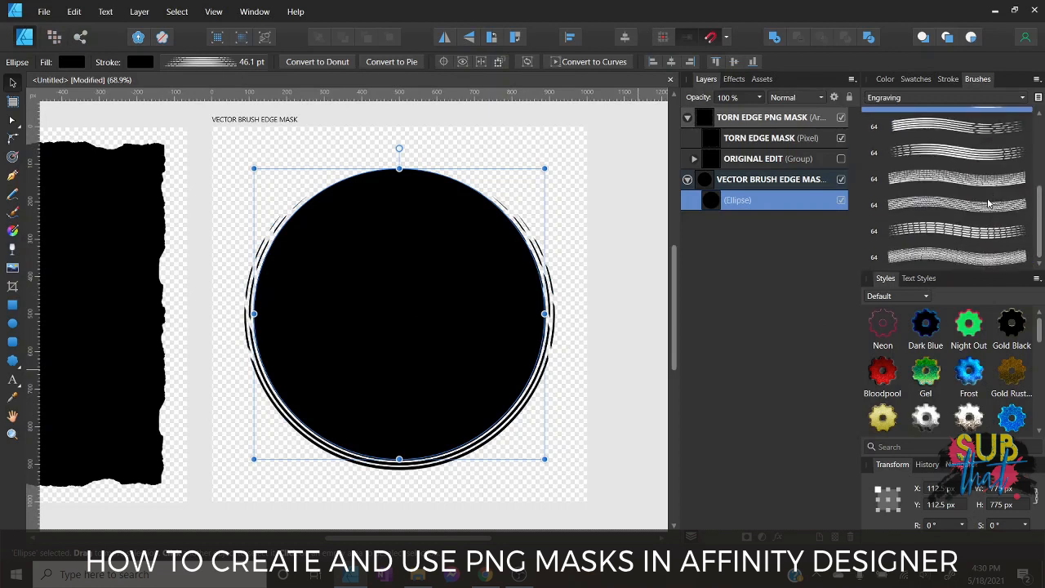
pyautogui.click(985, 178)
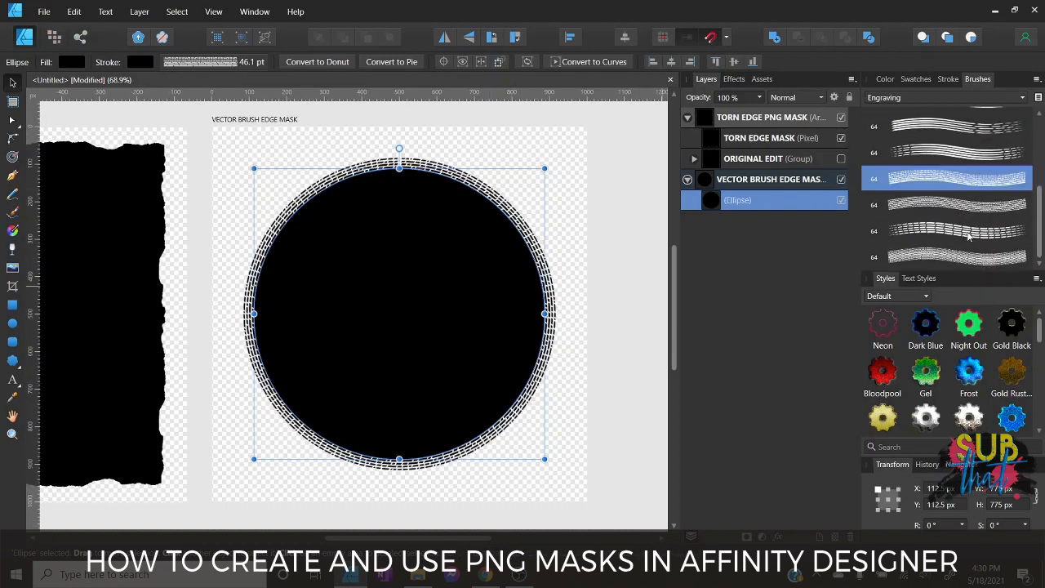
pyautogui.click(968, 237)
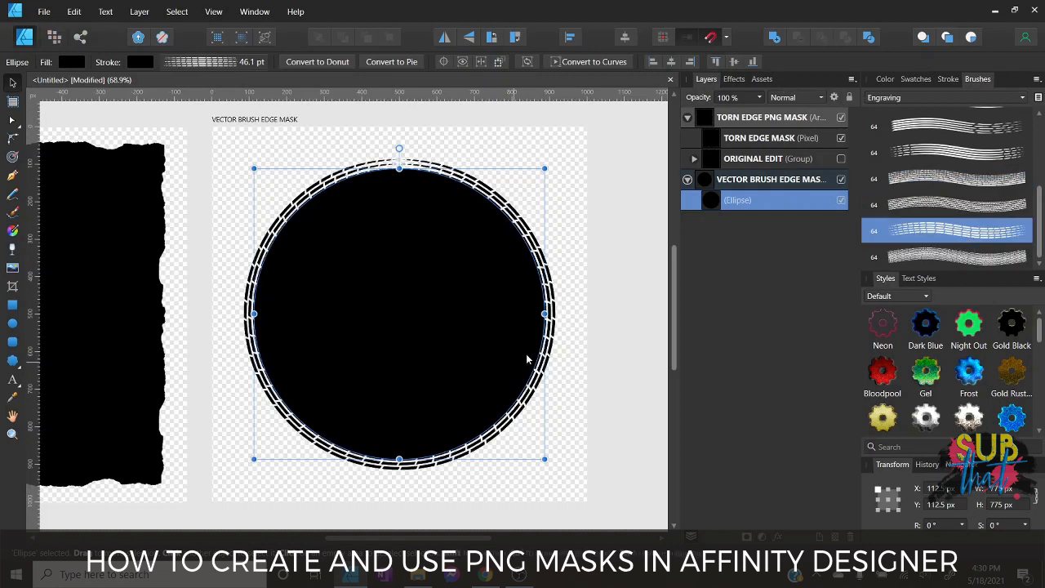
pyautogui.click(596, 327)
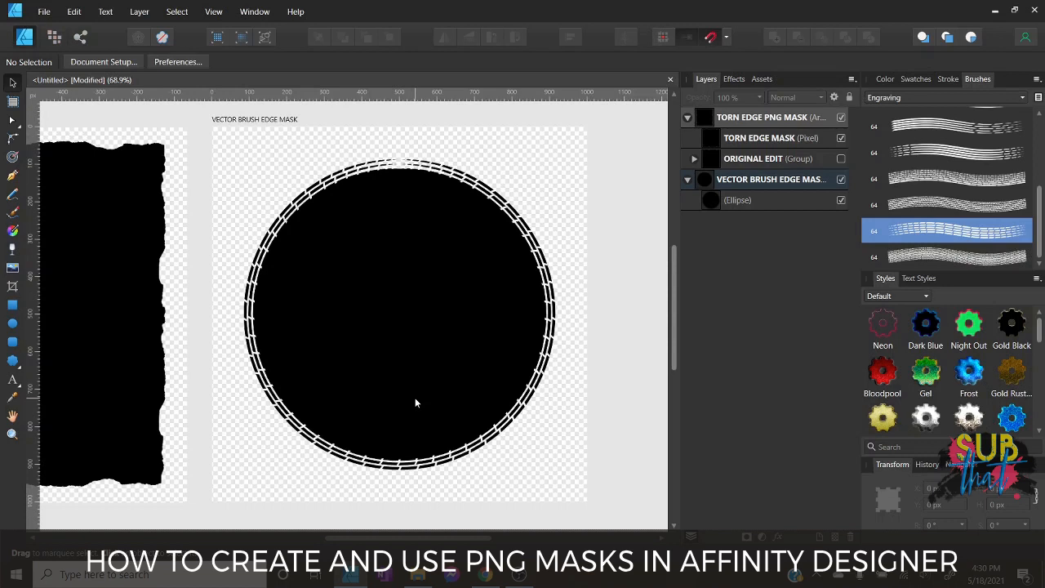
# Try two 128-size brushes from the Markers category on the circle's outline, ending with the broken-stroke one.
pyautogui.click(885, 98)
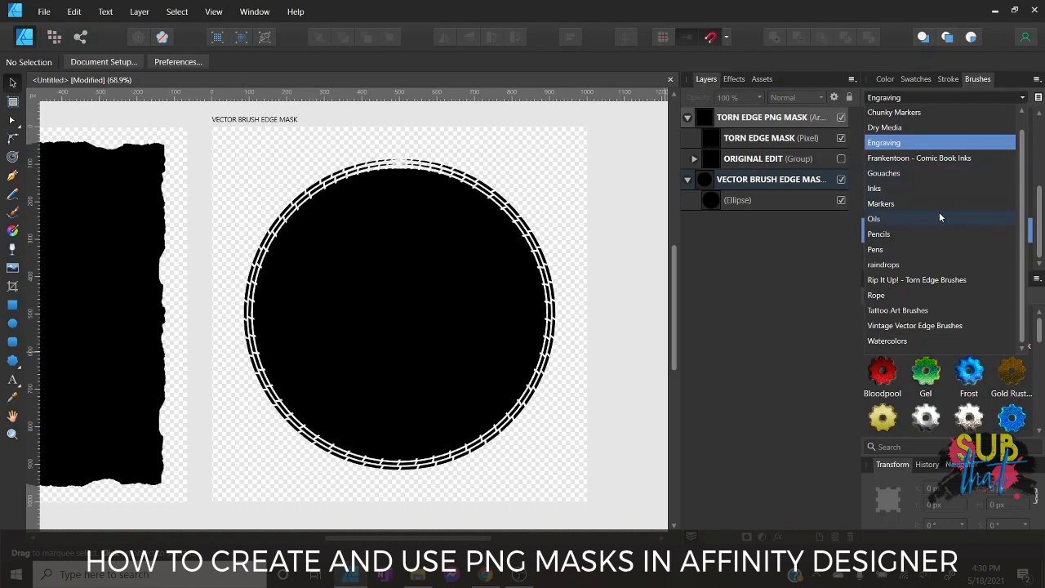
pyautogui.scroll(1, 939, 218)
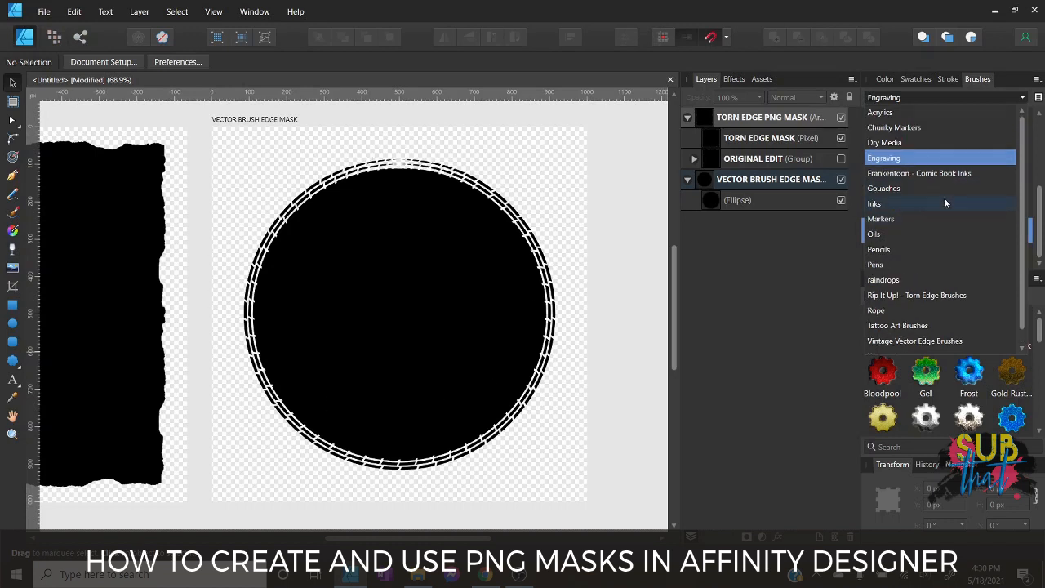
pyautogui.click(890, 218)
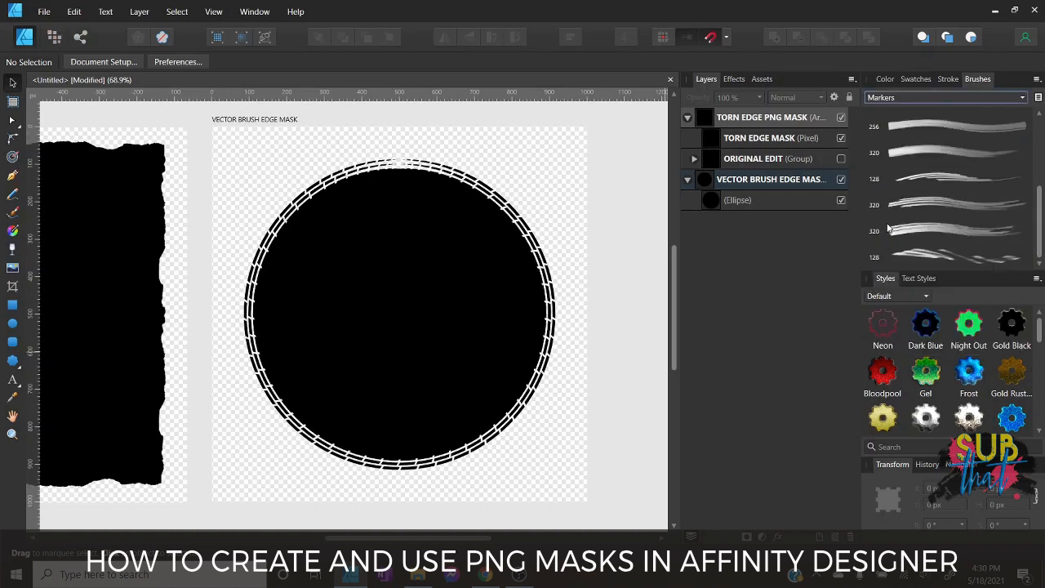
pyautogui.click(946, 178)
pyautogui.click(730, 203)
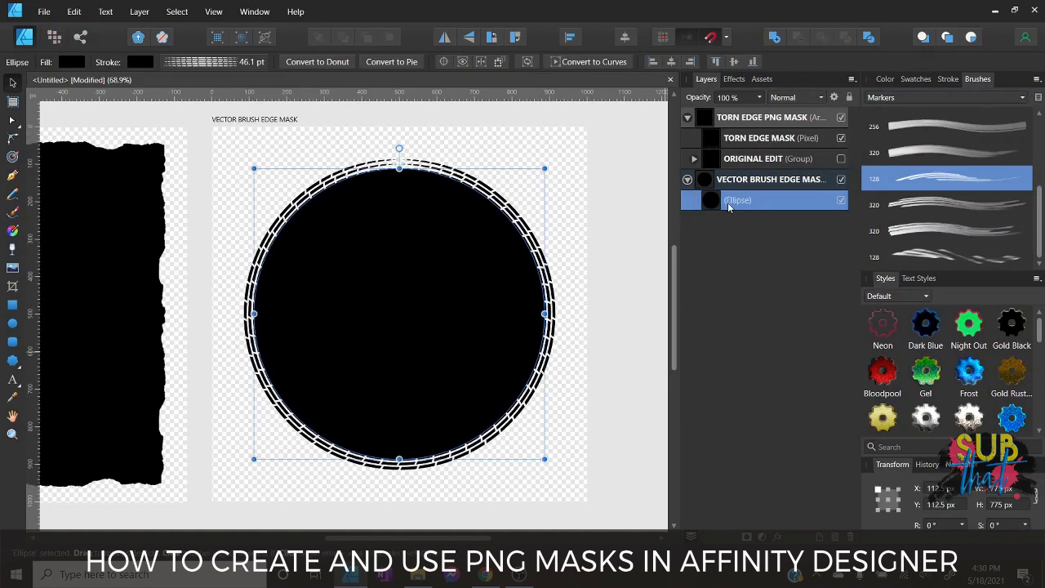
pyautogui.click(942, 181)
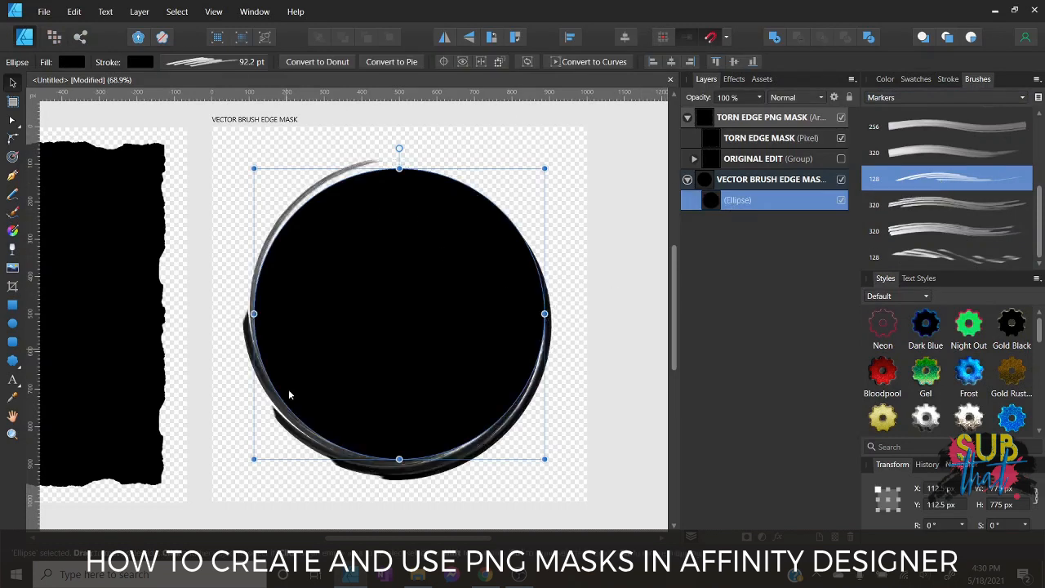
pyautogui.click(948, 258)
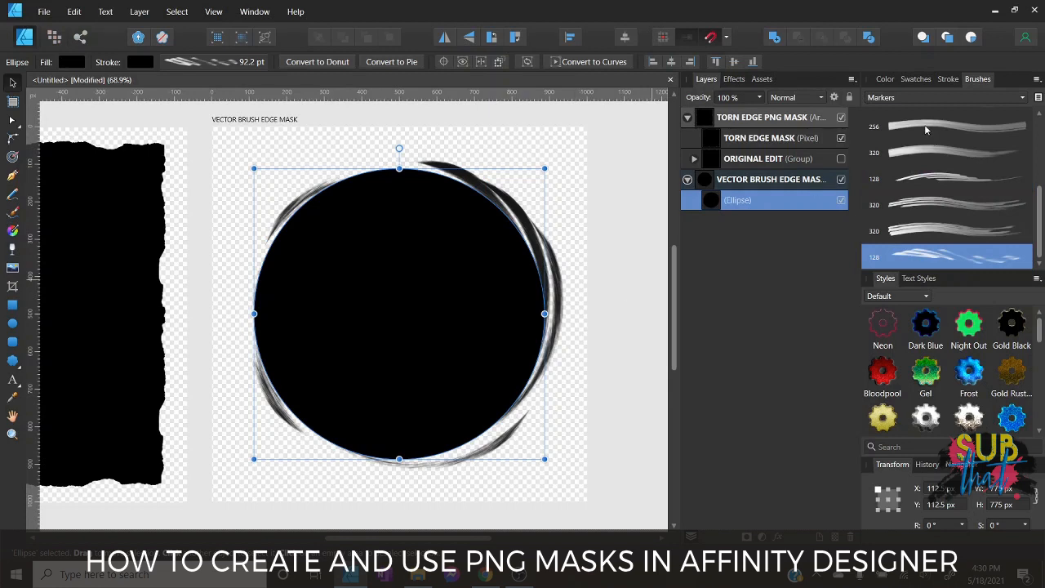
# Switch to the Vintage Vector Edge Brushes category and look through its brushes.
pyautogui.click(921, 99)
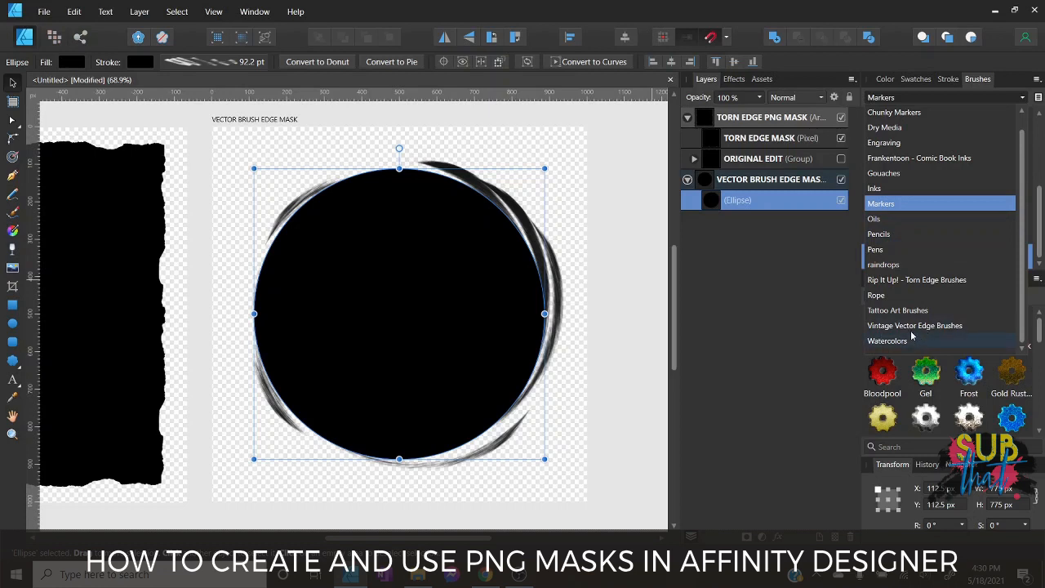
pyautogui.click(952, 326)
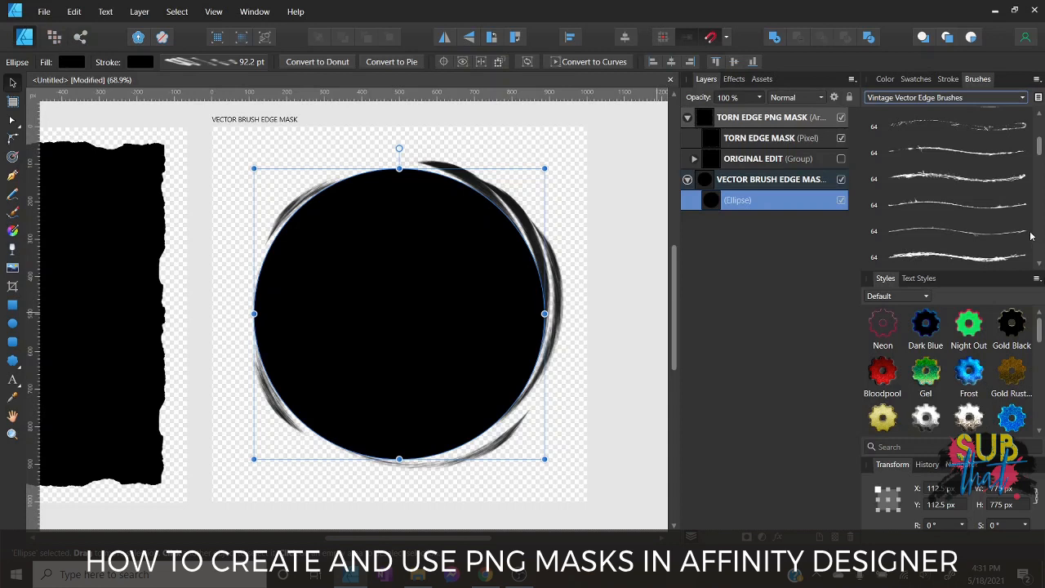
pyautogui.scroll(-4, 984, 196)
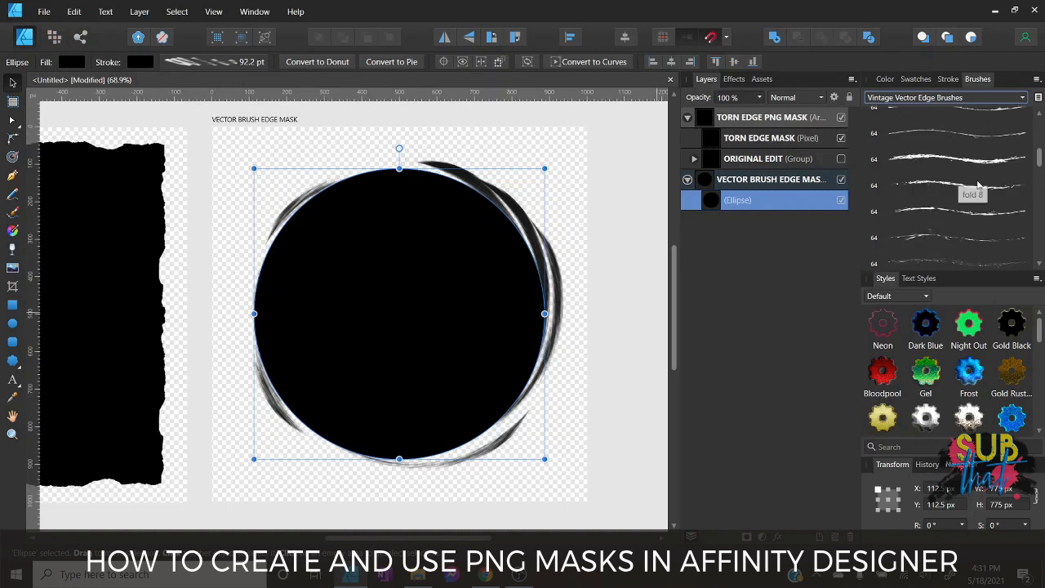
pyautogui.scroll(2, 980, 195)
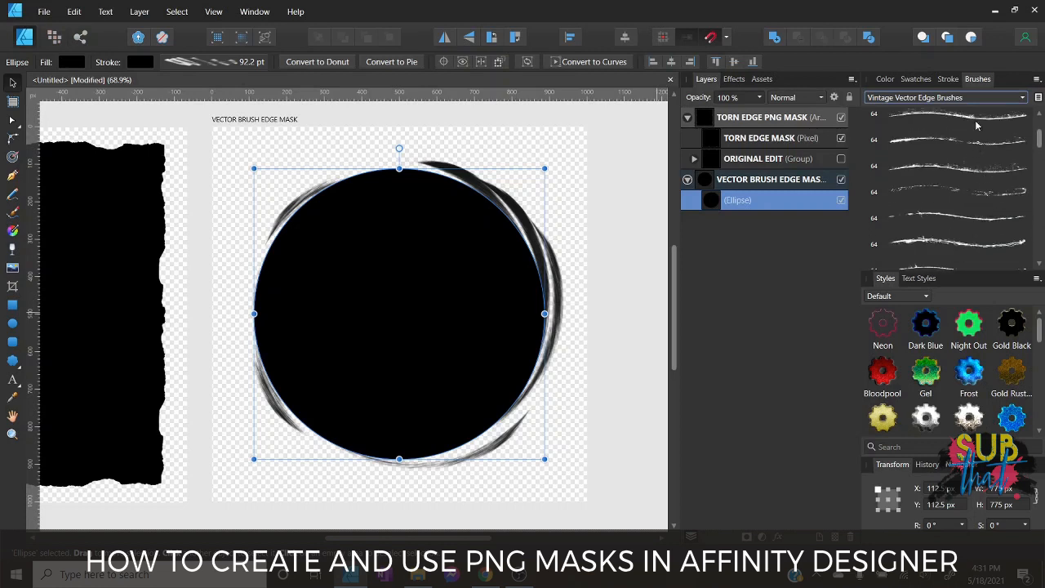
pyautogui.scroll(1, 976, 125)
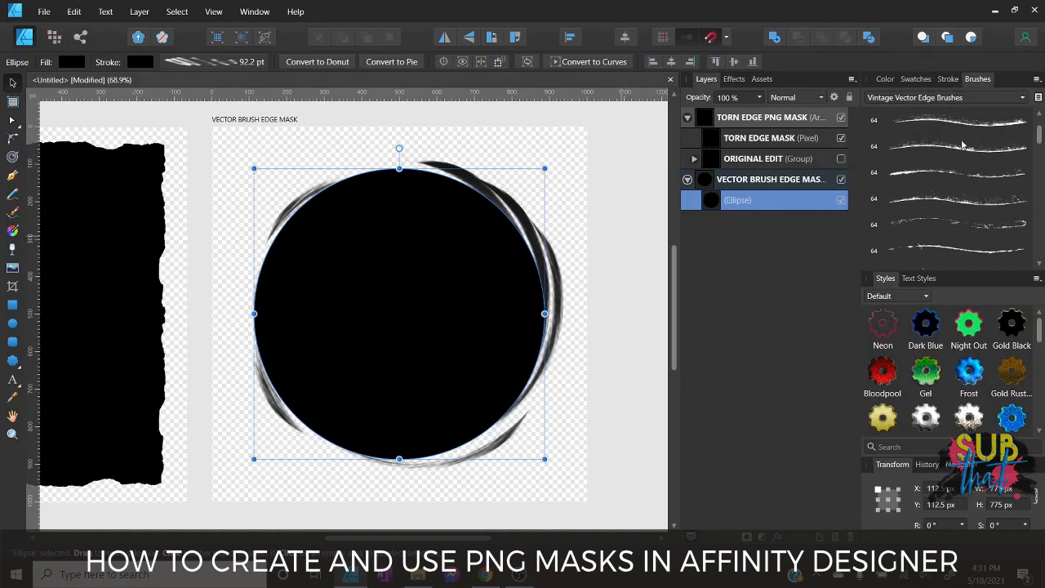
# Try two neighbouring speckled Vintage Vector Edge brushes on the circle, widening the second one's stroke to 100 pt.
pyautogui.click(963, 124)
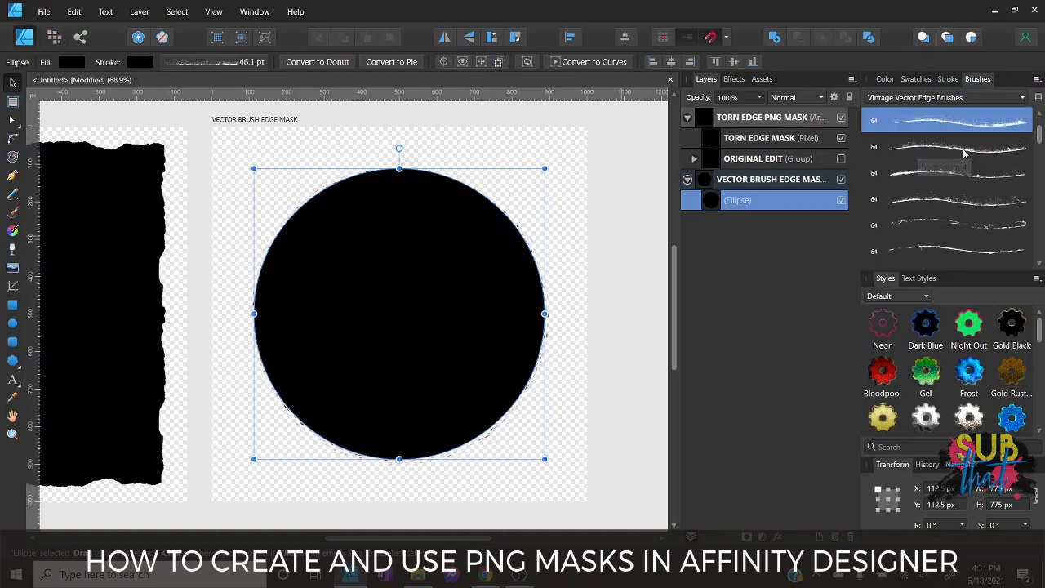
pyautogui.click(964, 151)
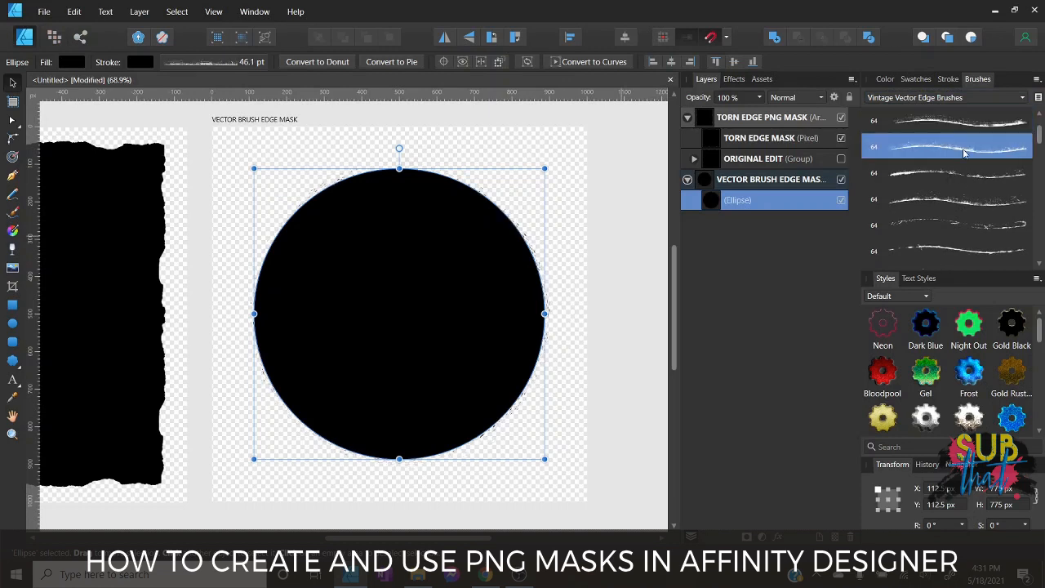
pyautogui.click(948, 79)
pyautogui.moveTo(953, 120); pyautogui.dragTo(988, 123)
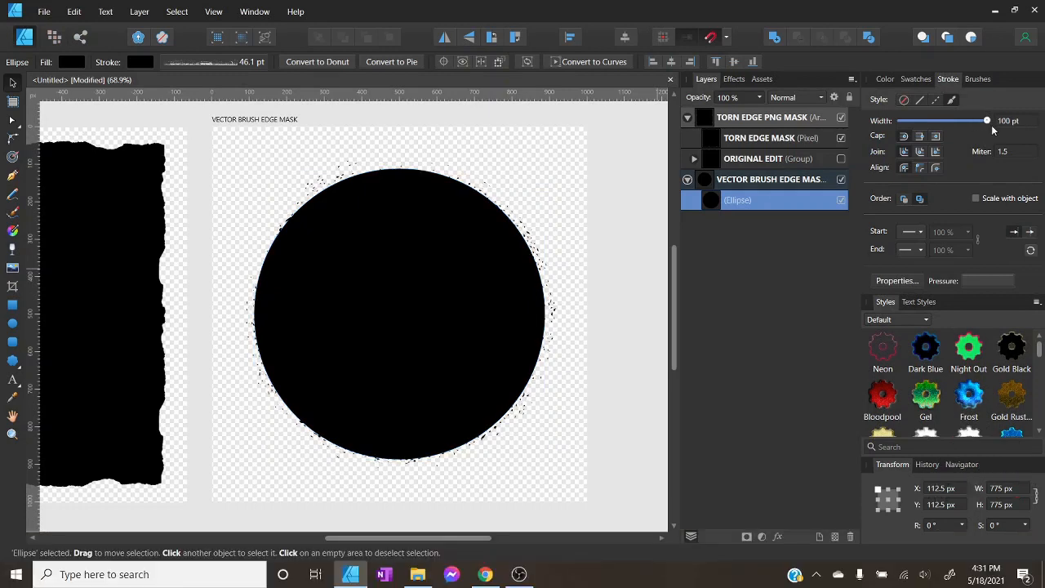
# Try another speckled Vintage Vector Edge brush on the circle's outline, with its stroke width reduced to 42.7 pt.
pyautogui.click(977, 80)
pyautogui.click(977, 204)
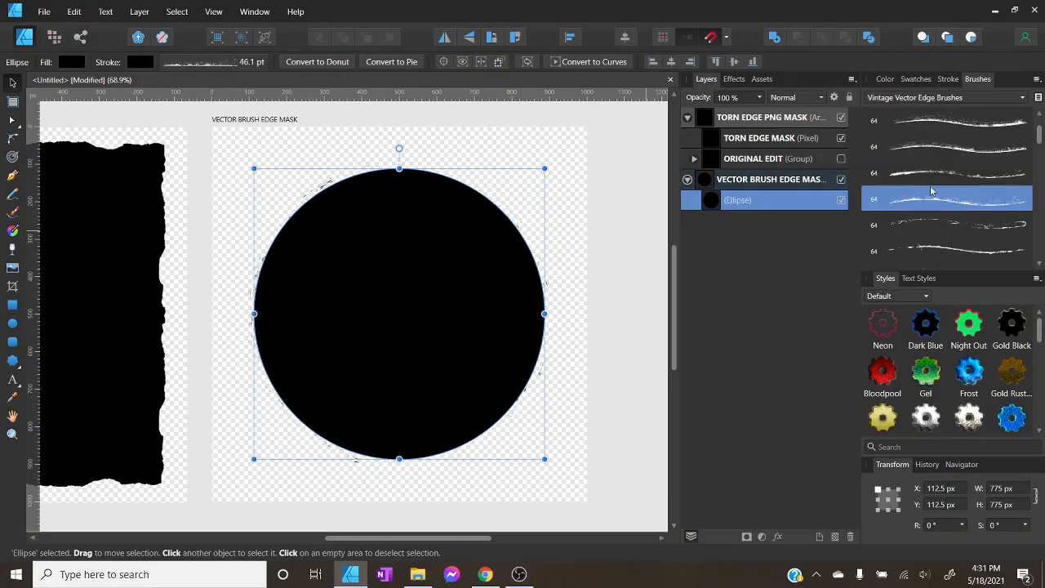
pyautogui.click(947, 79)
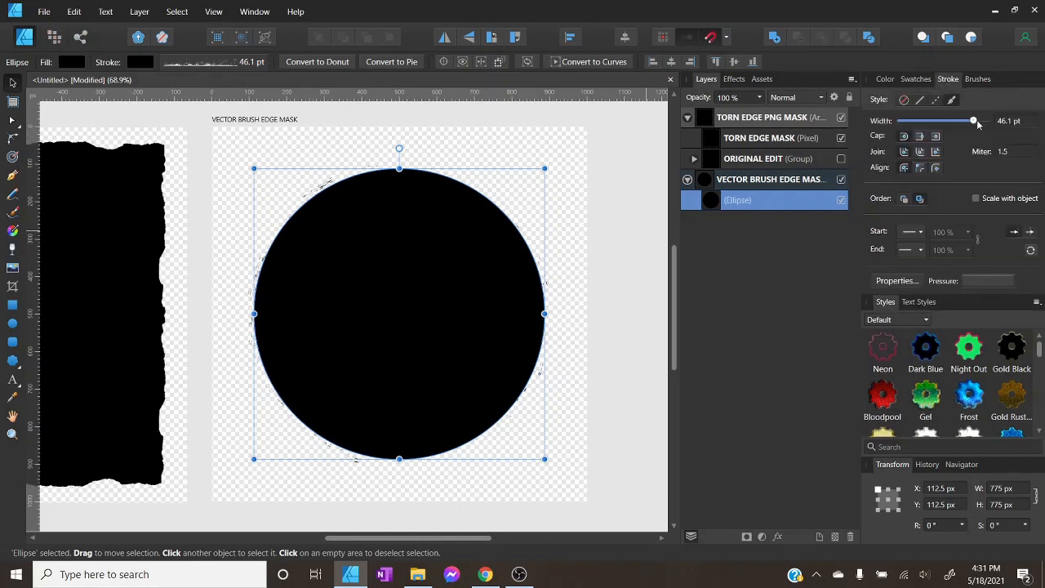
pyautogui.moveTo(974, 121)
pyautogui.mouseDown()
pyautogui.moveTo(998, 129)
pyautogui.moveTo(970, 129)
pyautogui.mouseUp()
pyautogui.click(977, 78)
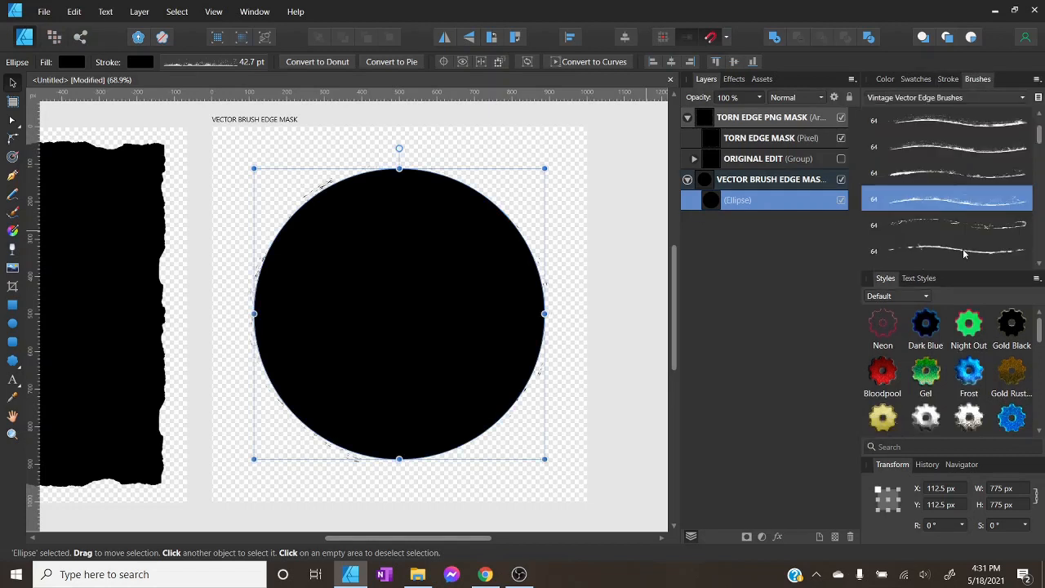
# Apply the bold Vintage Vector Edge brush listed just above fold 8 to the circle's outline, and deselect the circle.
pyautogui.scroll(-2, 1004, 229)
pyautogui.scroll(-4, 1004, 233)
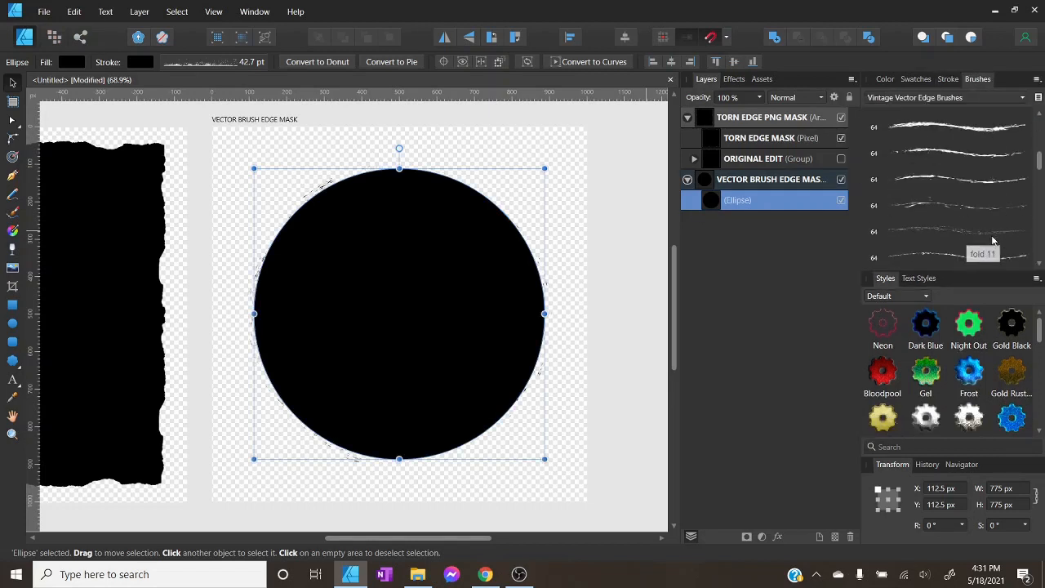
pyautogui.click(983, 133)
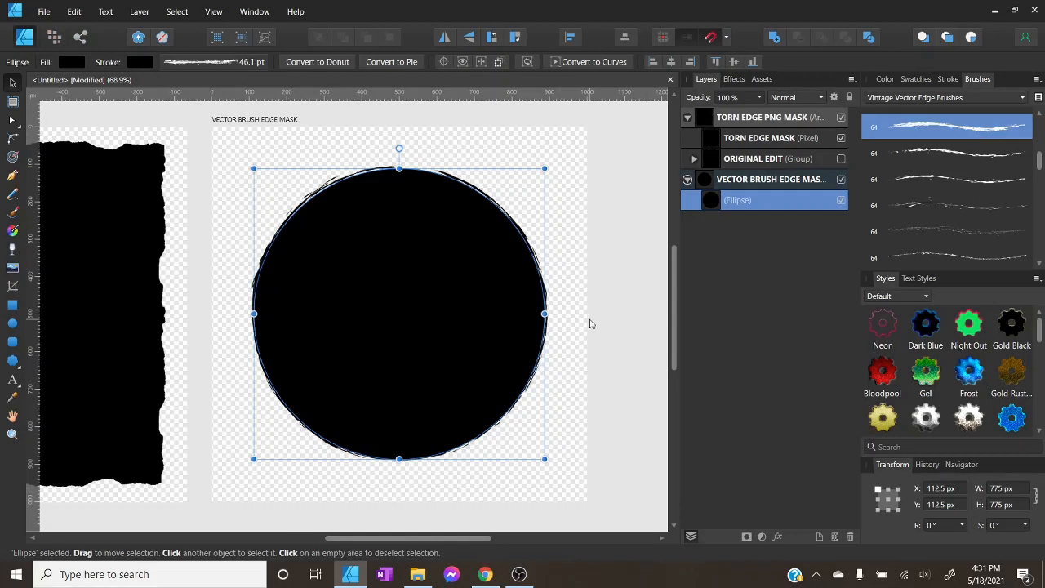
pyautogui.click(589, 326)
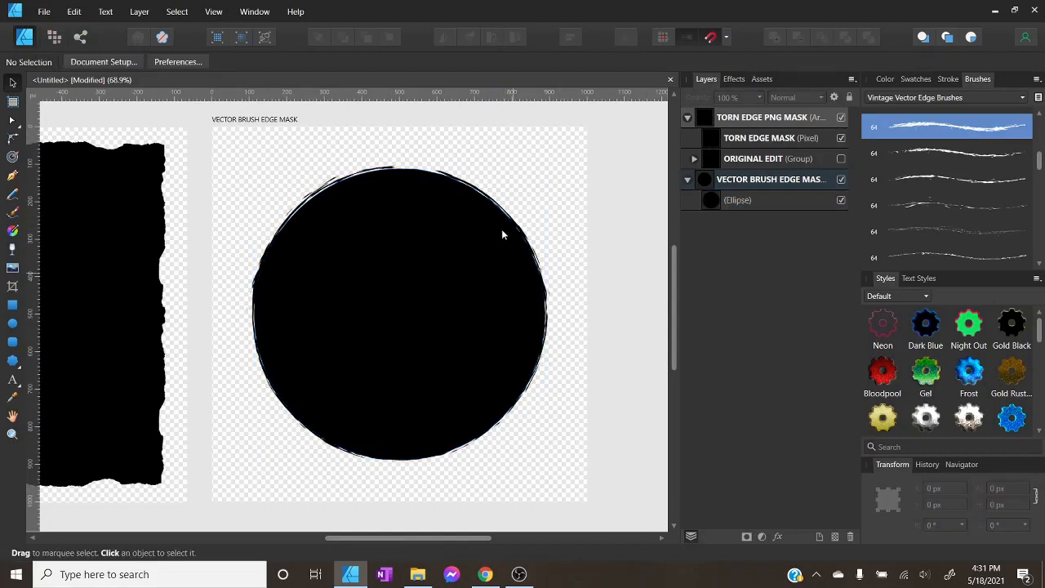
# Duplicate the brushed ellipse and remove the fill from the upper copy, keeping only its stroke.
pyautogui.click(753, 205)
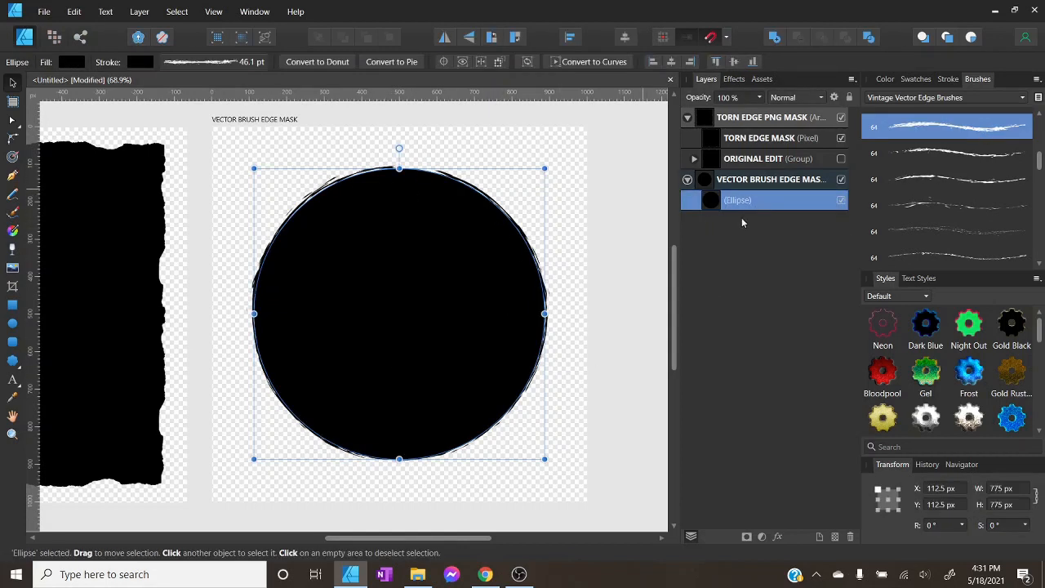
pyautogui.rightClick(755, 209)
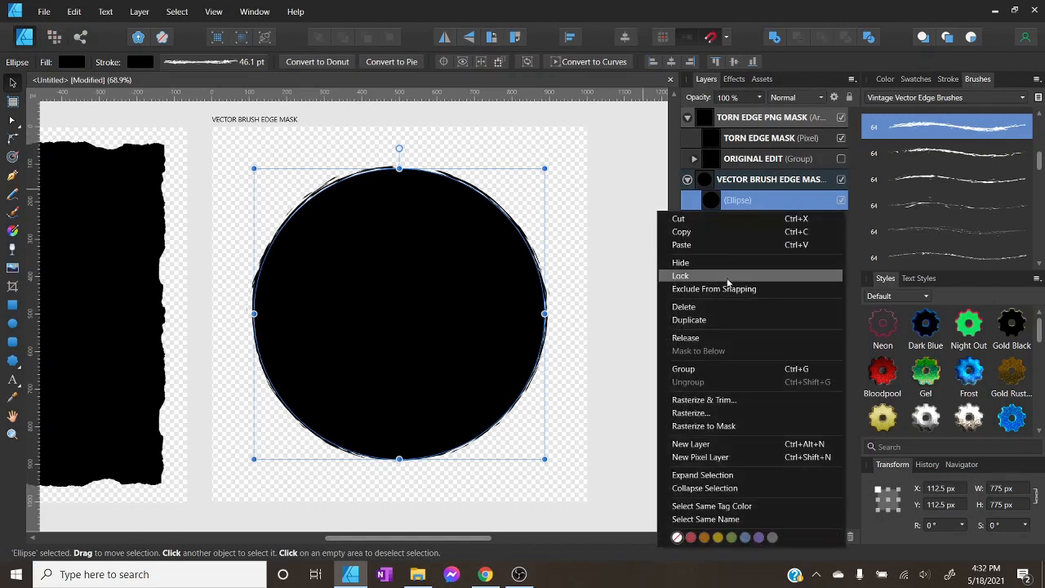
pyautogui.click(727, 322)
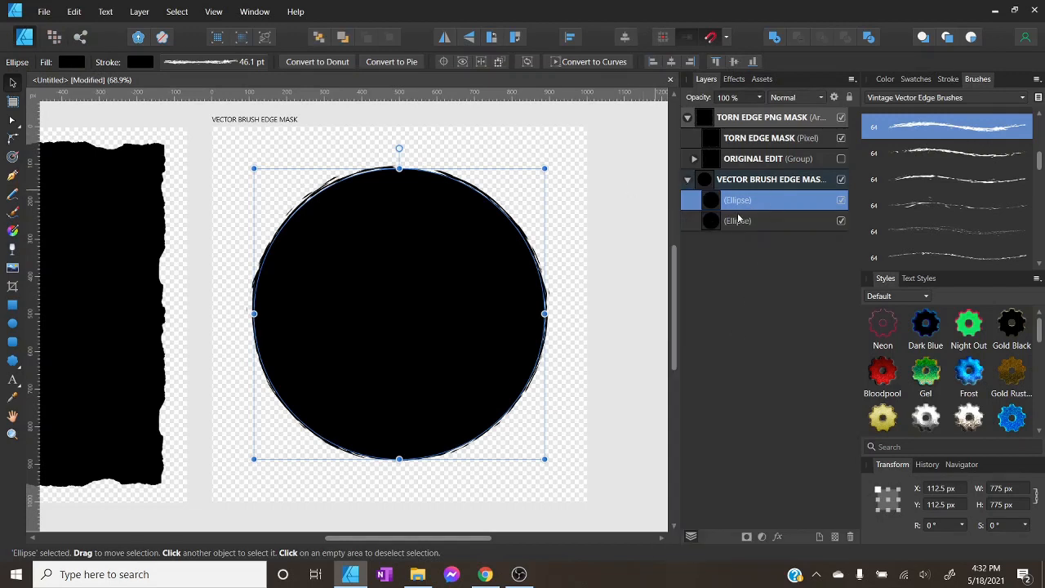
pyautogui.click(887, 80)
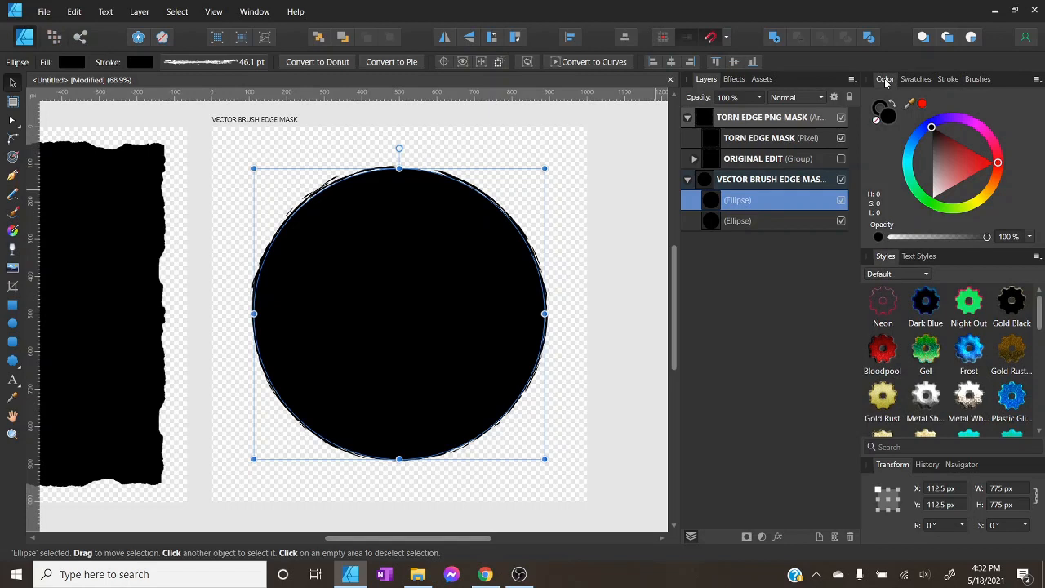
pyautogui.click(876, 120)
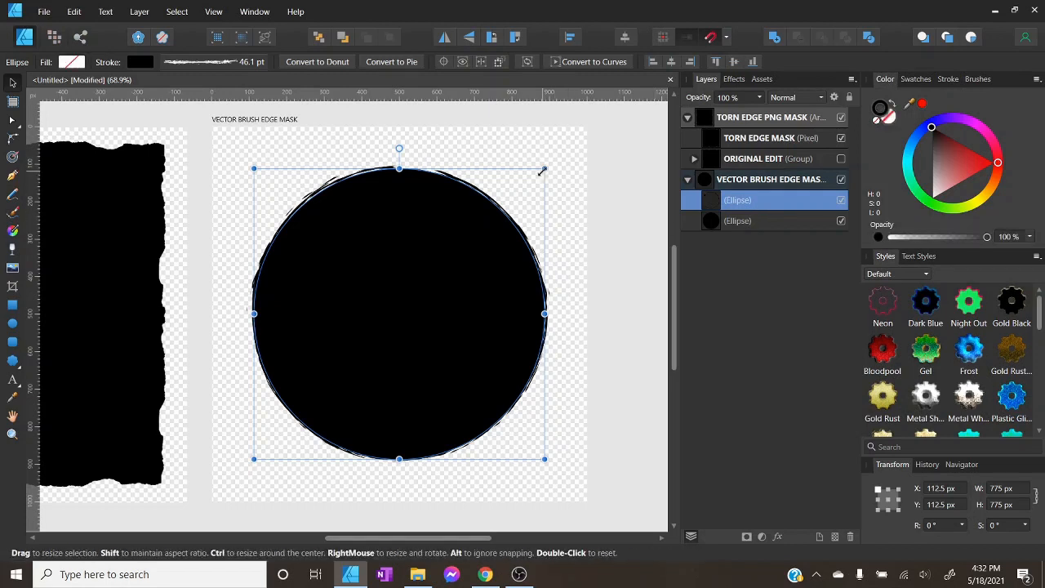
# Resize the unfilled ellipse copy to 785 by 785 px and move it to X 102.5 px, Y 112.5 px over the black circle.
pyautogui.moveTo(544, 167); pyautogui.dragTo(545, 161)
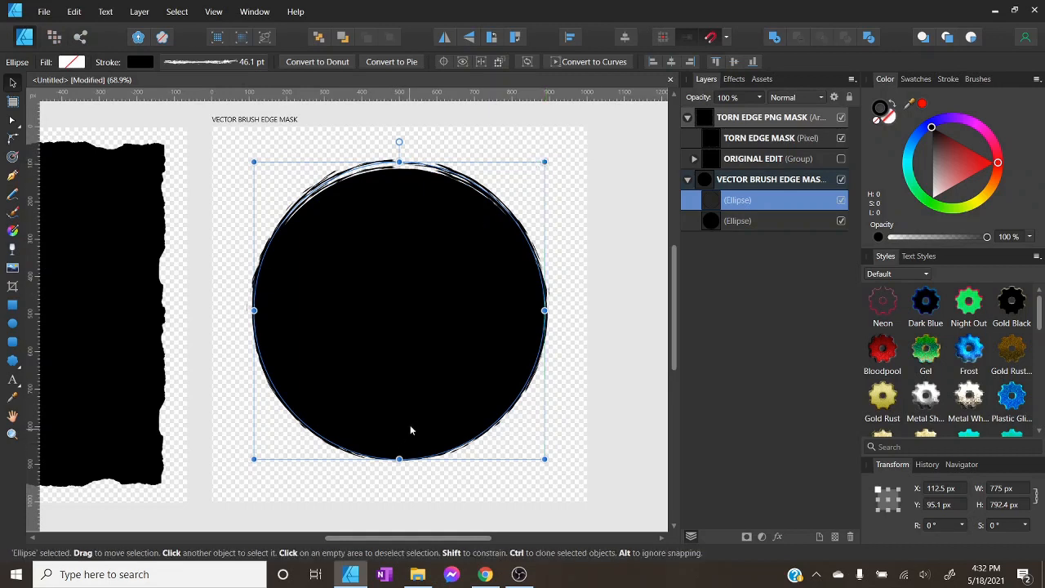
pyautogui.moveTo(410, 425); pyautogui.dragTo(406, 426)
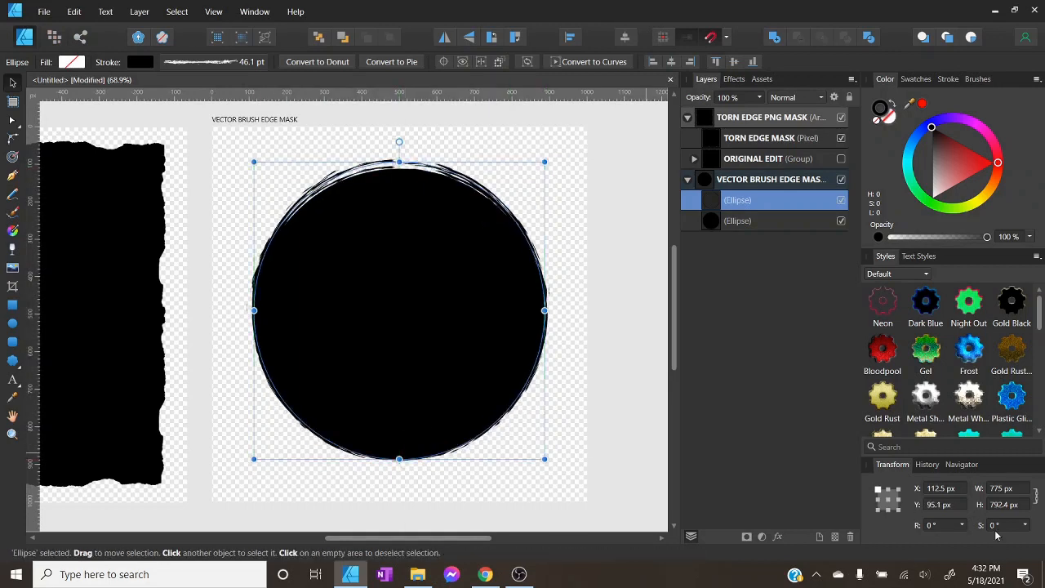
pyautogui.click(1011, 490)
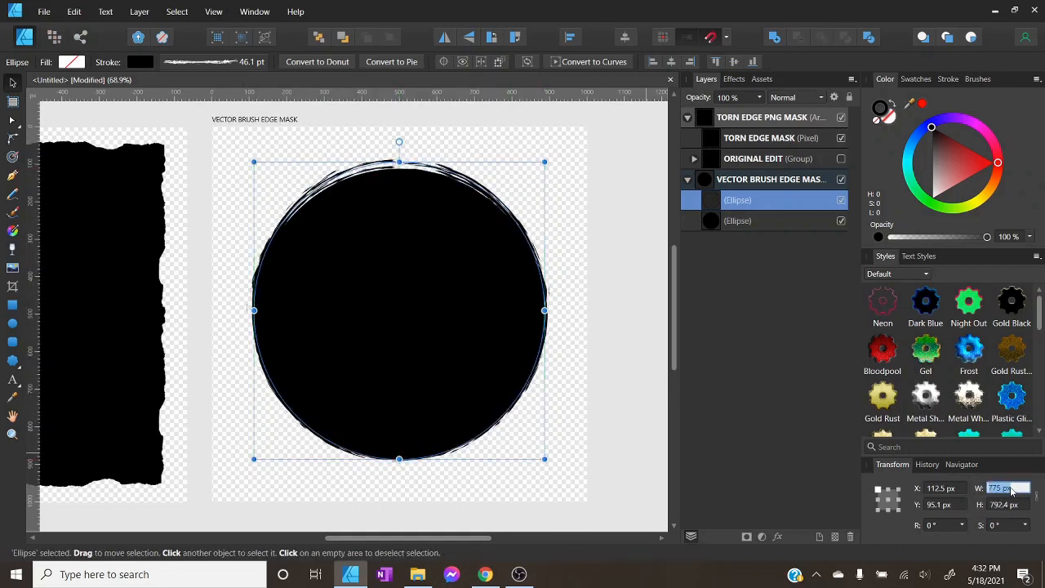
pyautogui.write('785')
pyautogui.press('Return')
pyautogui.click(1006, 505)
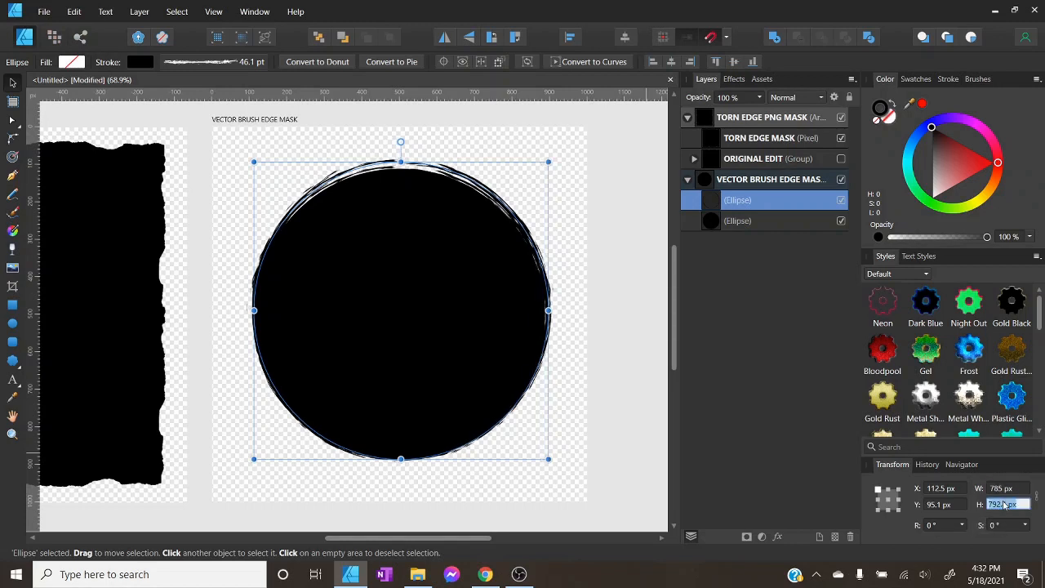
pyautogui.write('785')
pyautogui.press('Return')
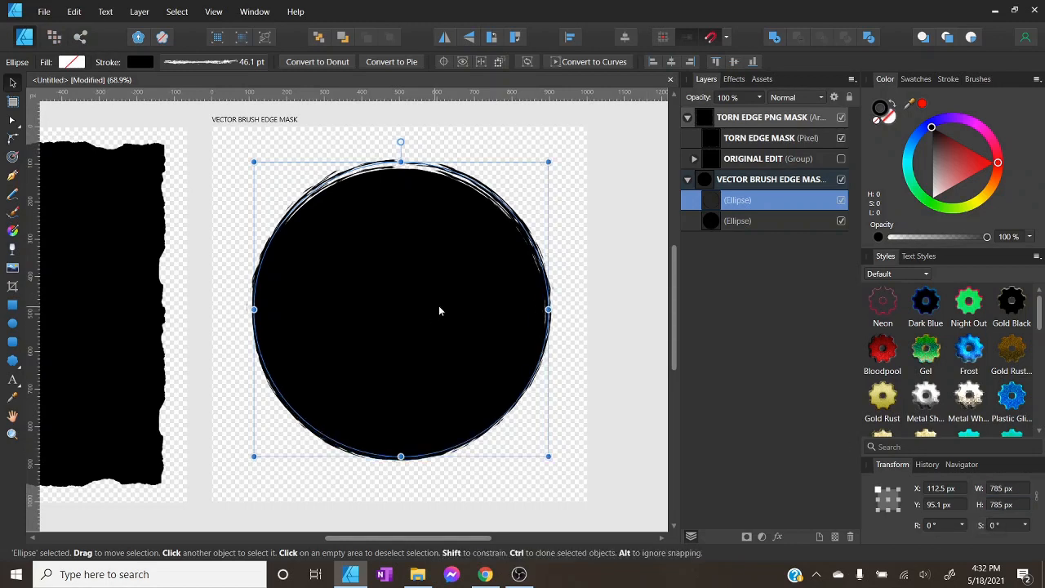
pyautogui.moveTo(441, 310); pyautogui.dragTo(437, 319)
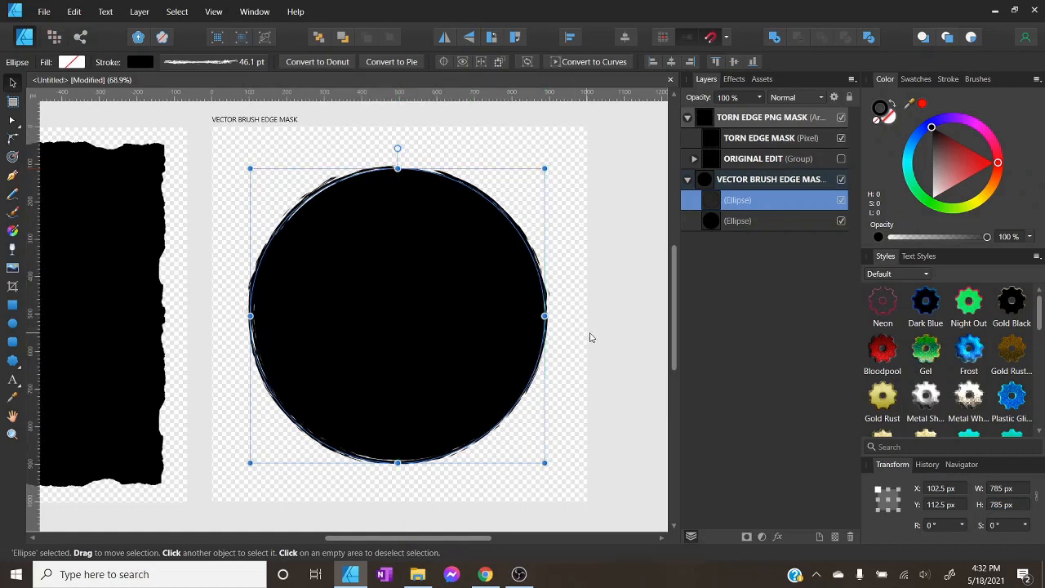
# Rename the unfilled ellipse layer OUTLINE LAYER 2 and the filled ellipse layer FILLED SHAPE WITH OUTLINE, leaving nothing selected.
pyautogui.click(592, 336)
pyautogui.doubleClick(762, 200)
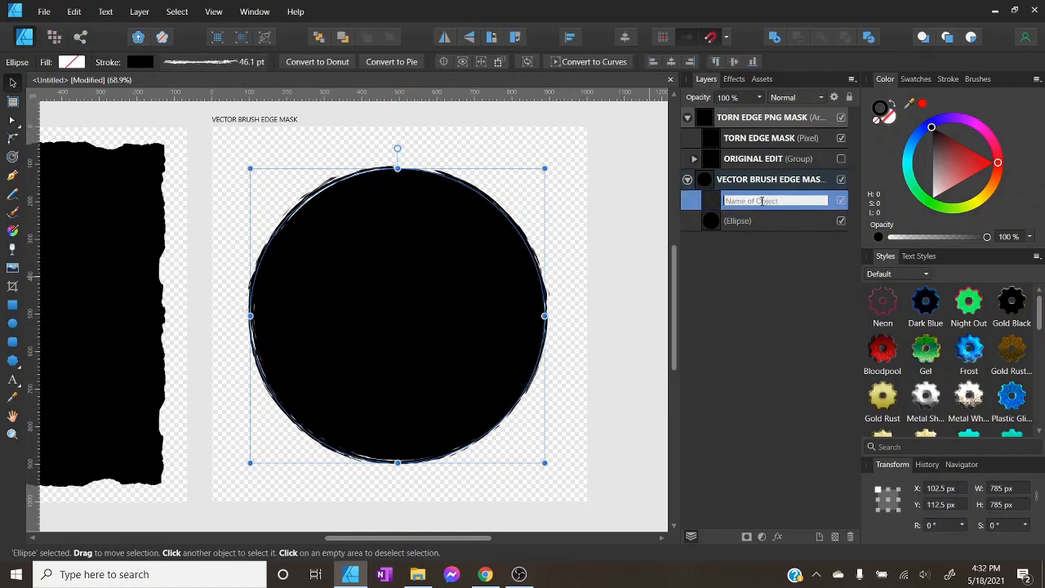
pyautogui.write('OUTLINE LAYER 2')
pyautogui.press('Return')
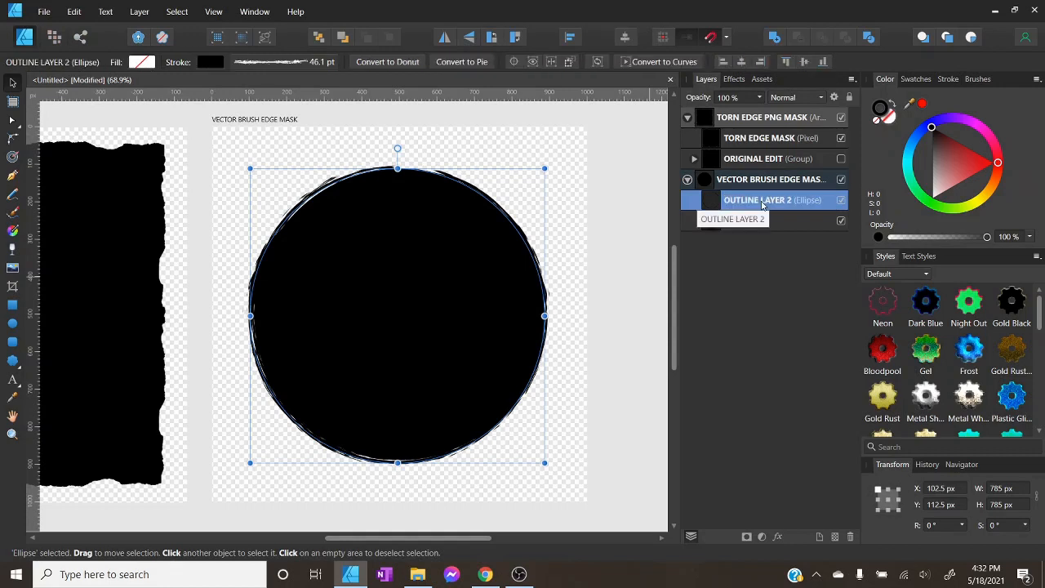
pyautogui.doubleClick(737, 222)
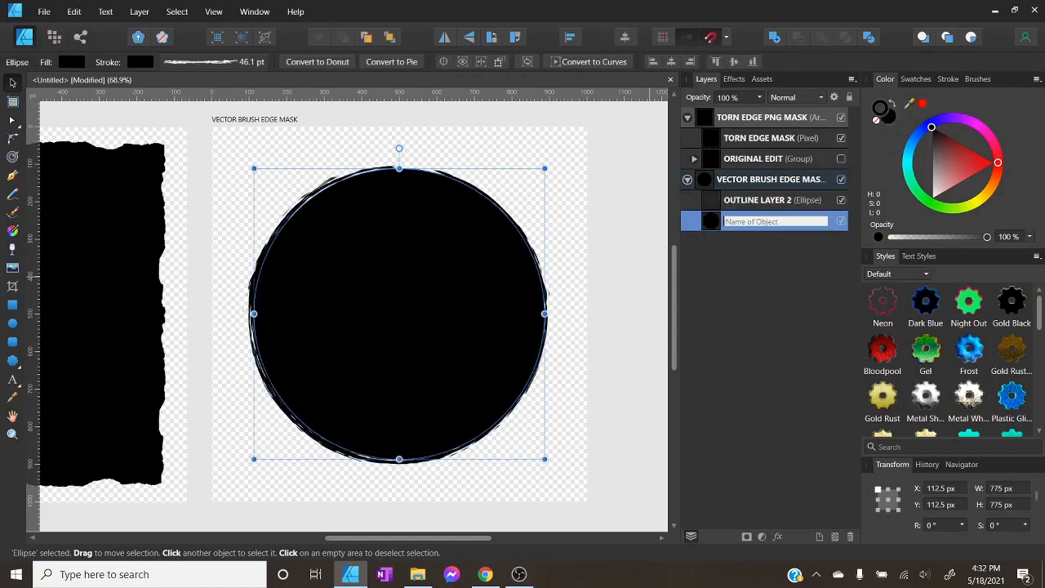
pyautogui.write('FILLED SHAPE WITH OUTLINE')
pyautogui.press('Return')
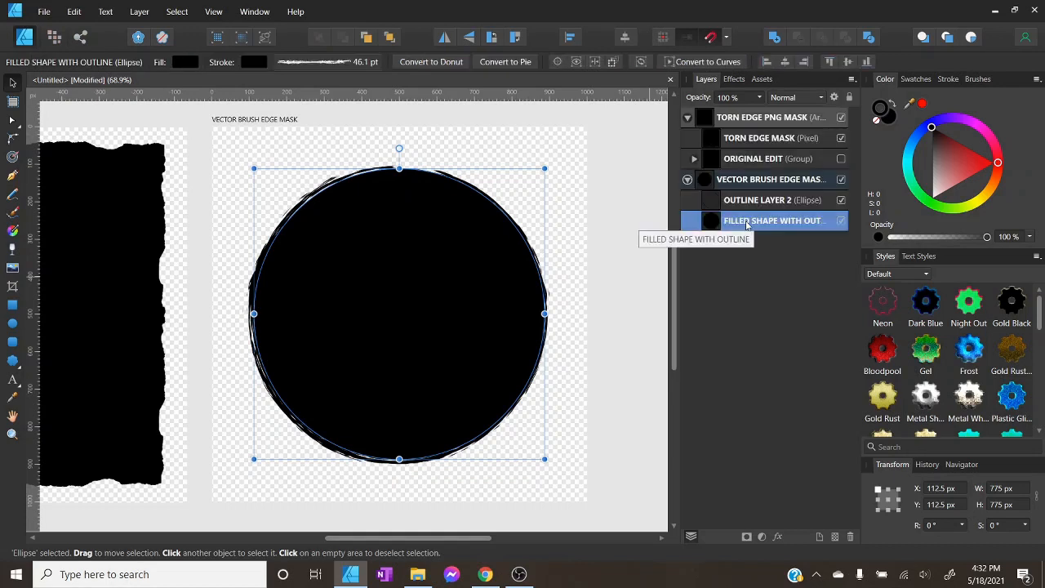
pyautogui.click(625, 338)
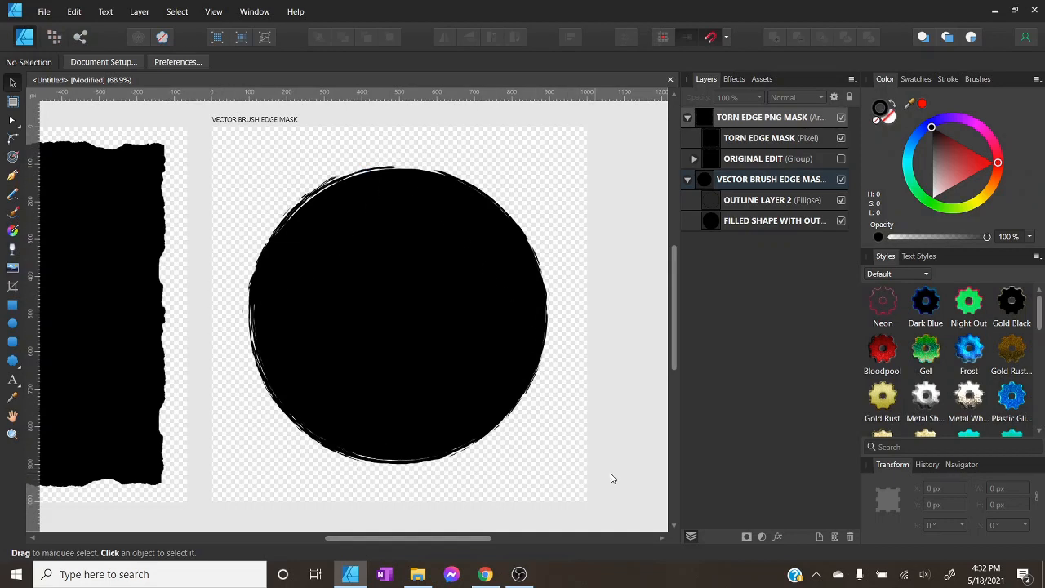
# Duplicate both ellipses on the VECTOR BRUSH EDGE MASK artboard and group the copies.
pyautogui.moveTo(608, 491); pyautogui.dragTo(209, 94)
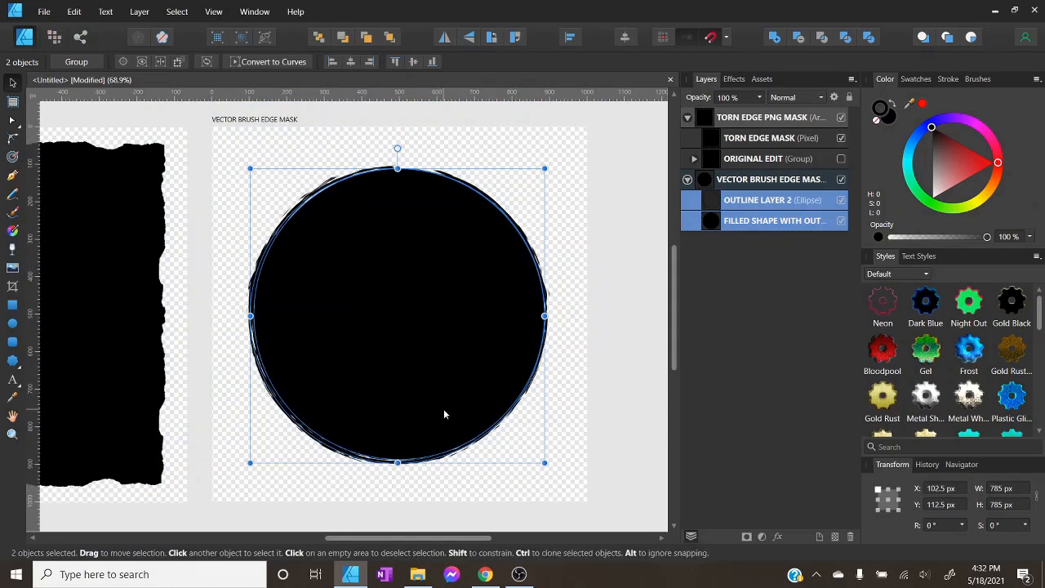
pyautogui.rightClick(749, 210)
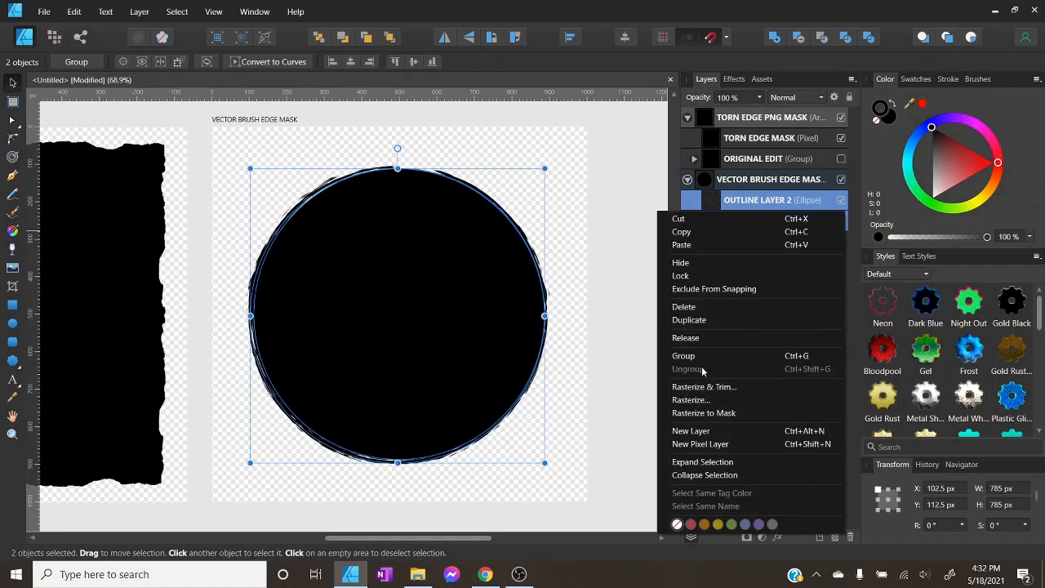
pyautogui.click(706, 321)
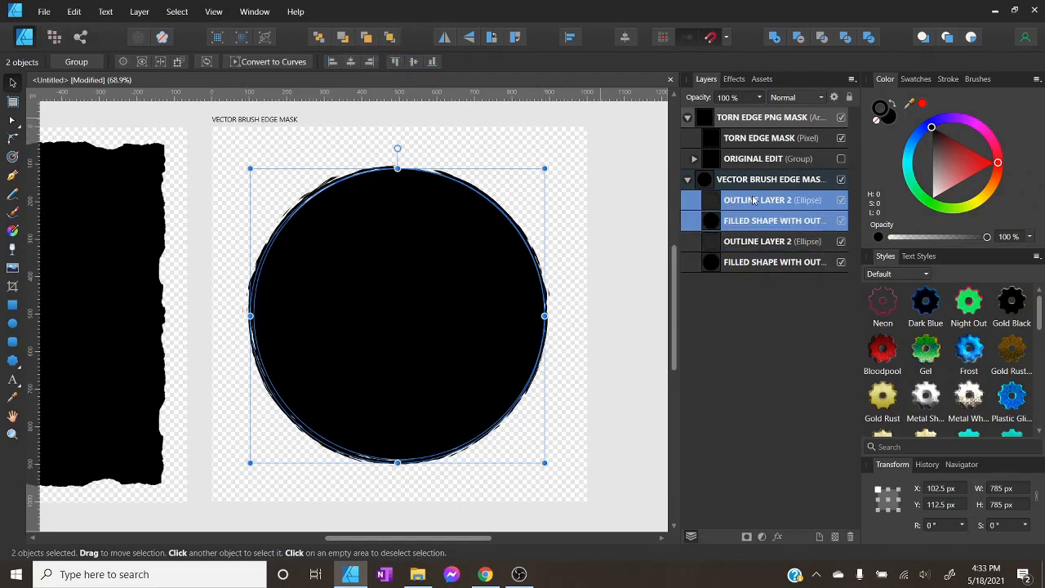
pyautogui.rightClick(702, 214)
pyautogui.click(699, 356)
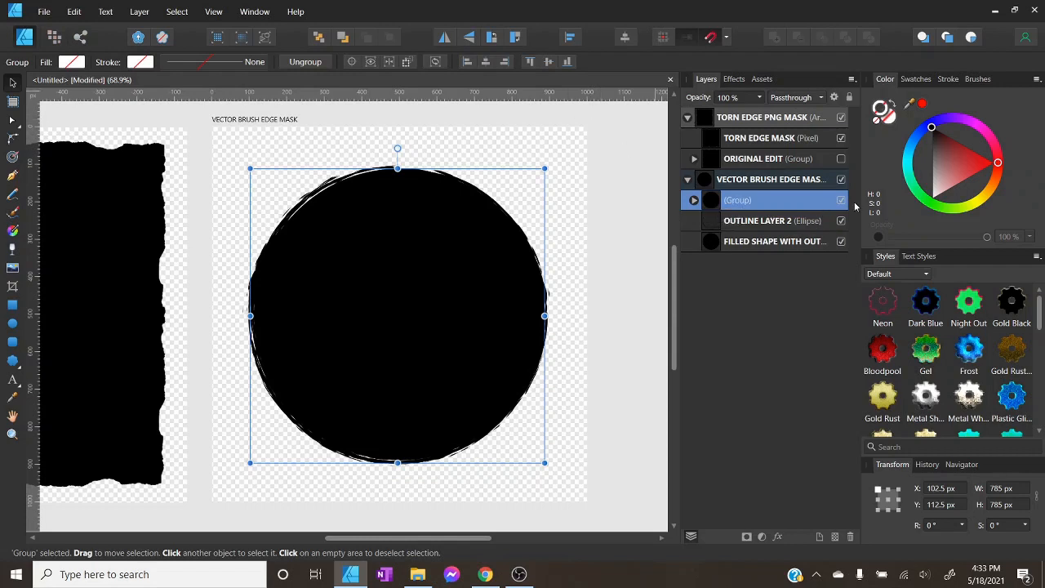
# Name the new group ORIGINAL EDIT and make it hidden and locked.
pyautogui.doubleClick(743, 200)
pyautogui.write('ORIGINAL E')
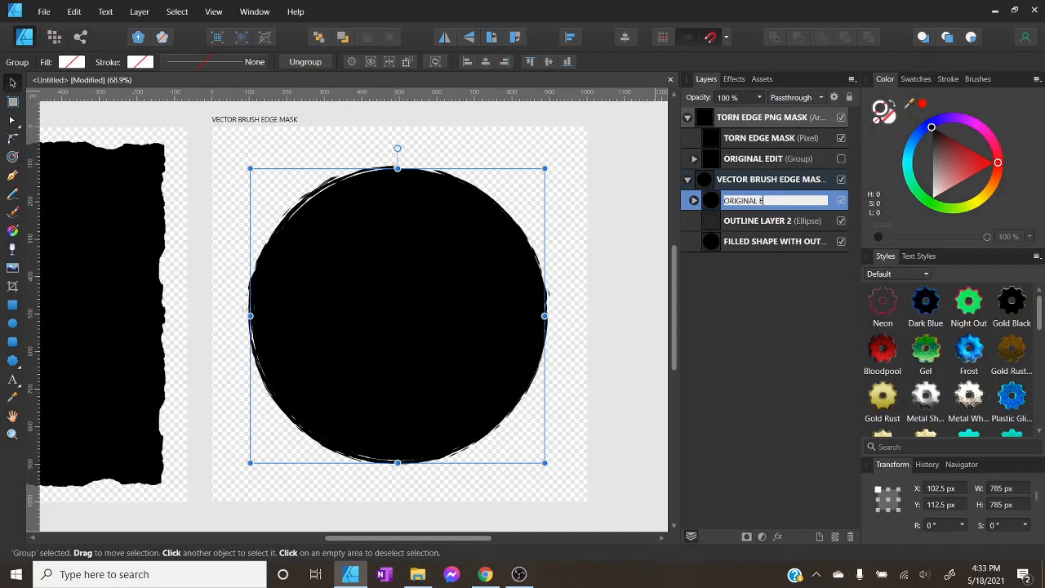
pyautogui.write('DIT')
pyautogui.press('Return')
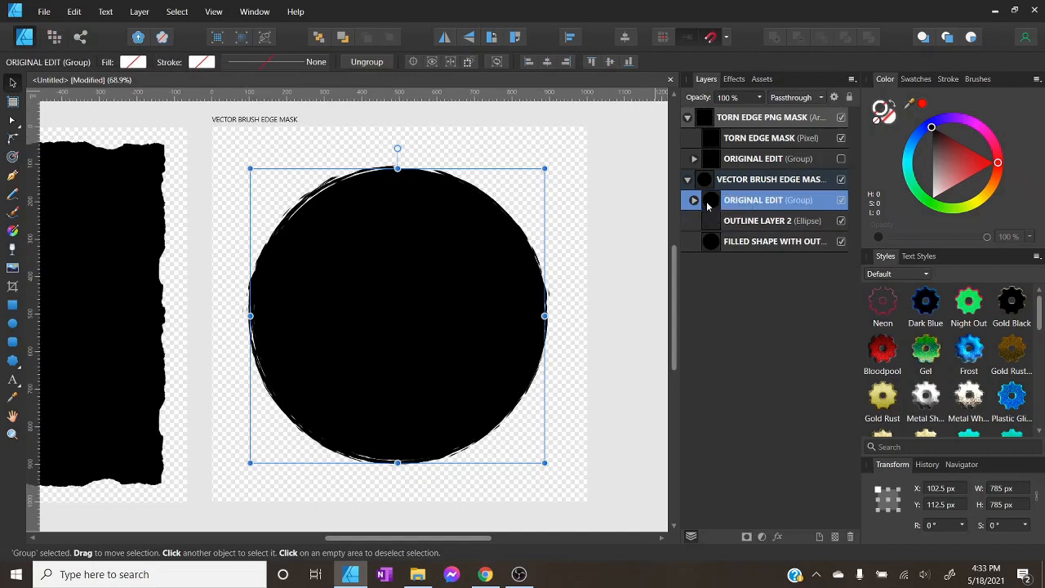
pyautogui.click(841, 200)
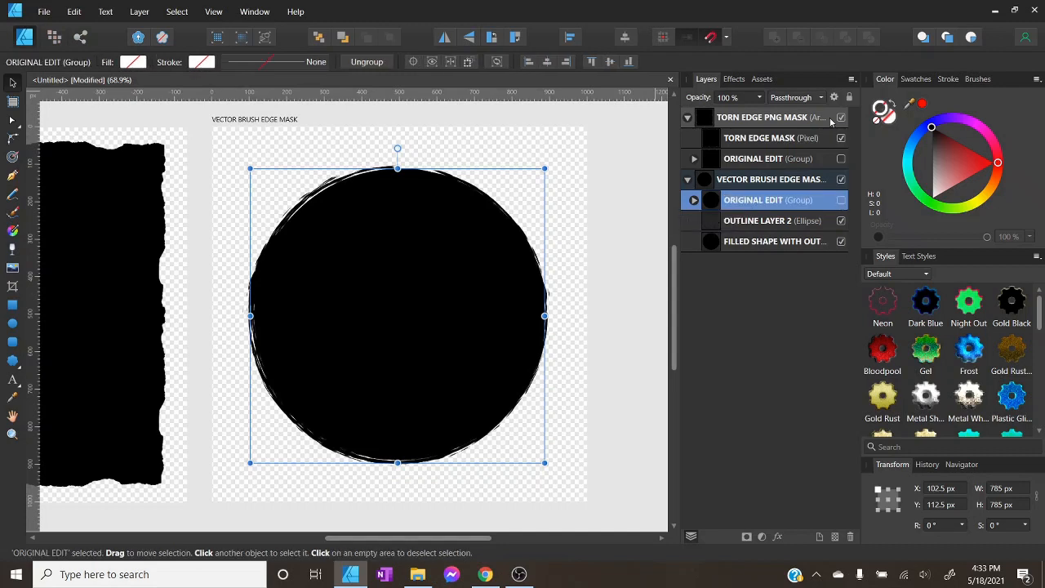
pyautogui.click(848, 98)
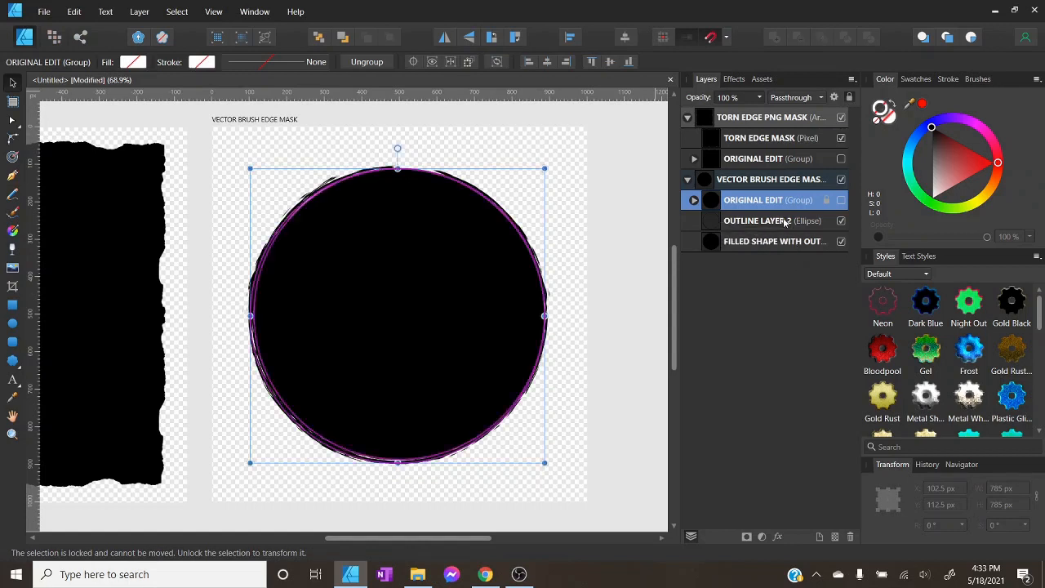
# Group the remaining OUTLINE LAYER 2 and FILLED SHAPE WITH OUTLINE ellipses and rasterize that group into a pixel layer.
pyautogui.click(784, 221)
pyautogui.keyDown('shift'); pyautogui.click(765, 241); pyautogui.keyUp('shift')
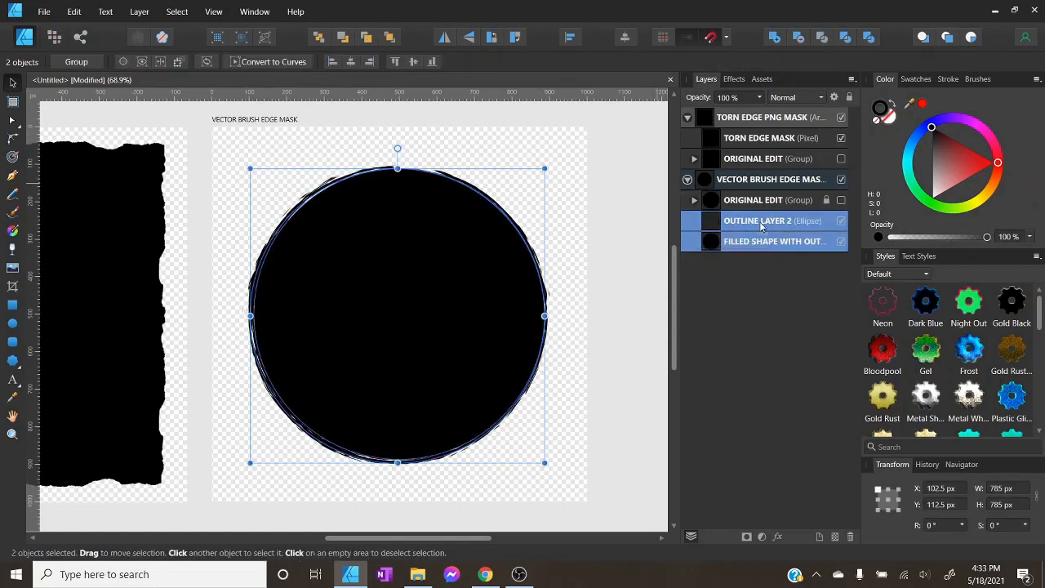
pyautogui.rightClick(761, 229)
pyautogui.click(683, 376)
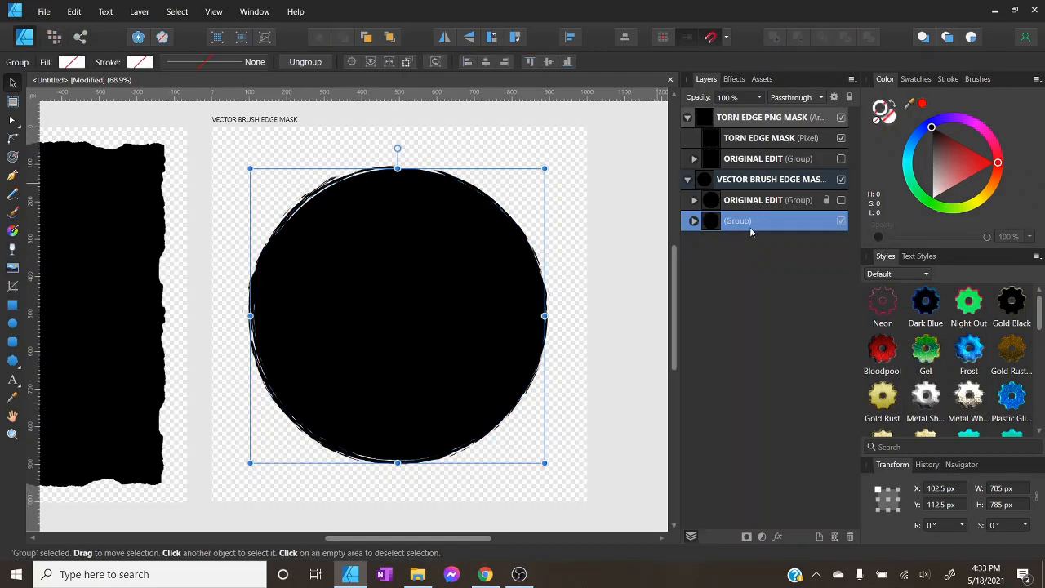
pyautogui.rightClick(752, 228)
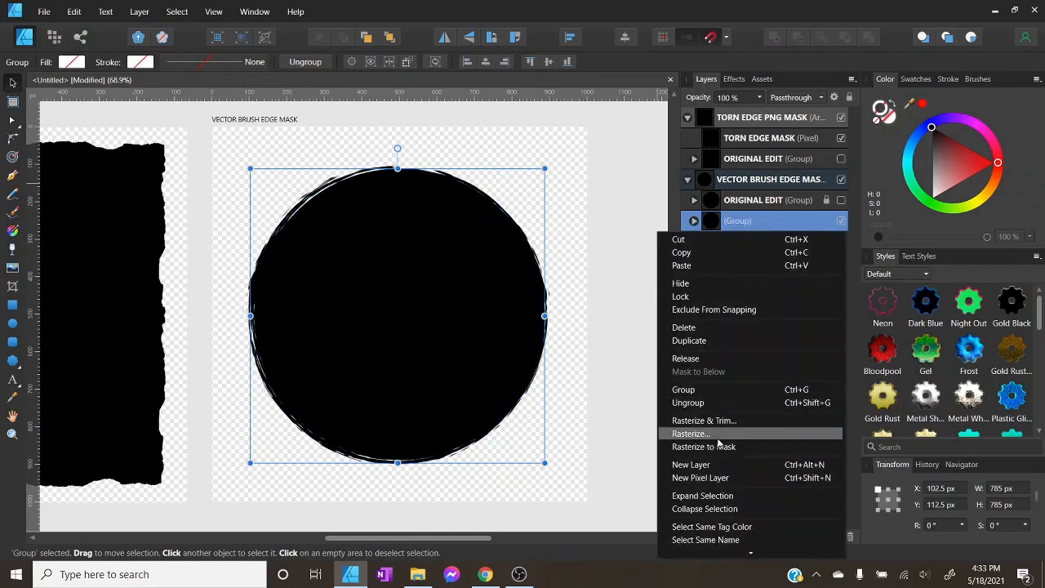
pyautogui.click(722, 434)
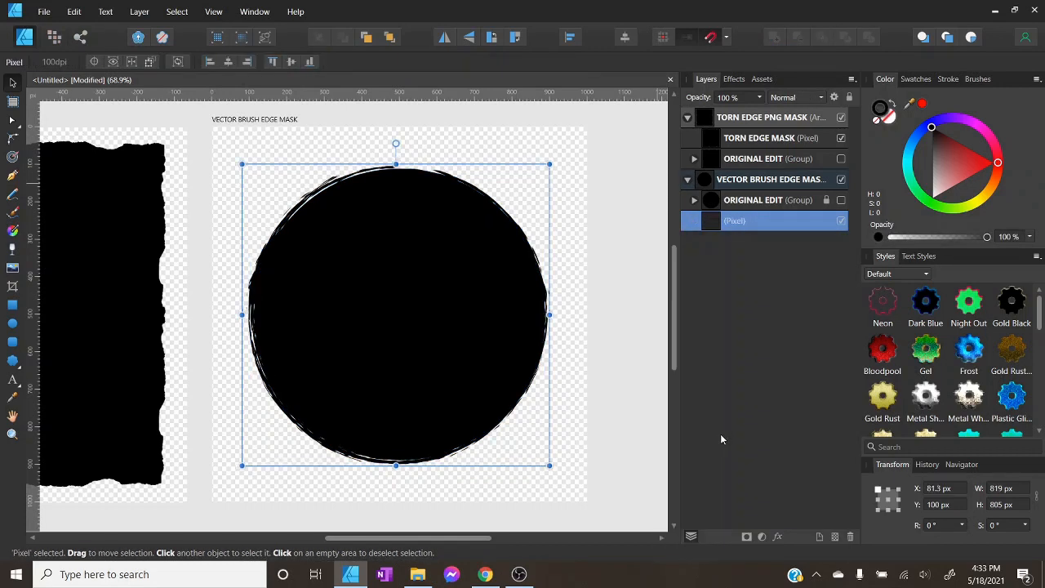
# Rename the rasterized pixel layer VECTOR BRUSH EDGE MASK and deselect it.
pyautogui.doubleClick(744, 225)
pyautogui.write('VECTOR BRUS')
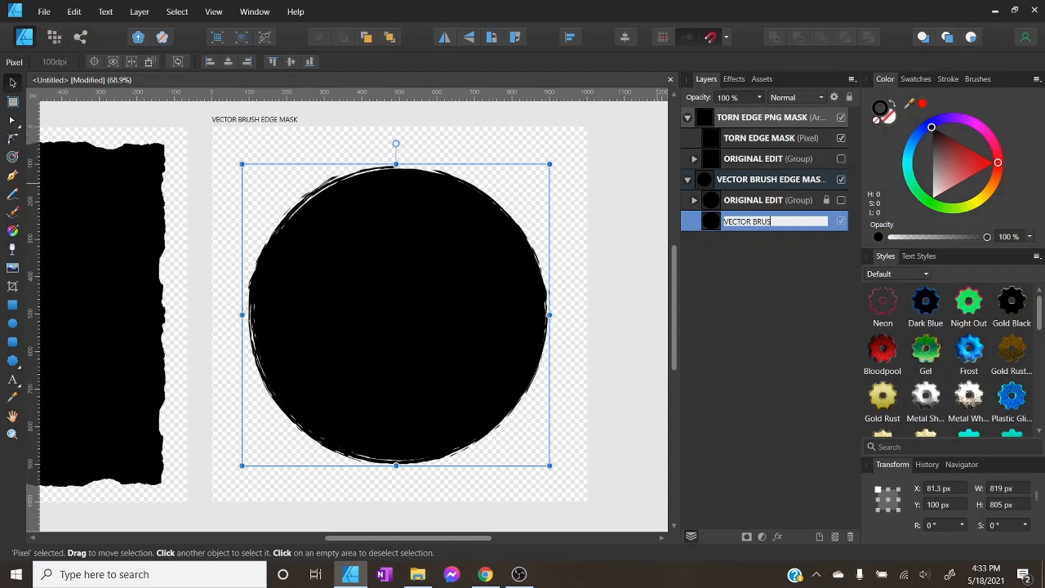
pyautogui.write('H EDGE MASK')
pyautogui.press('Return')
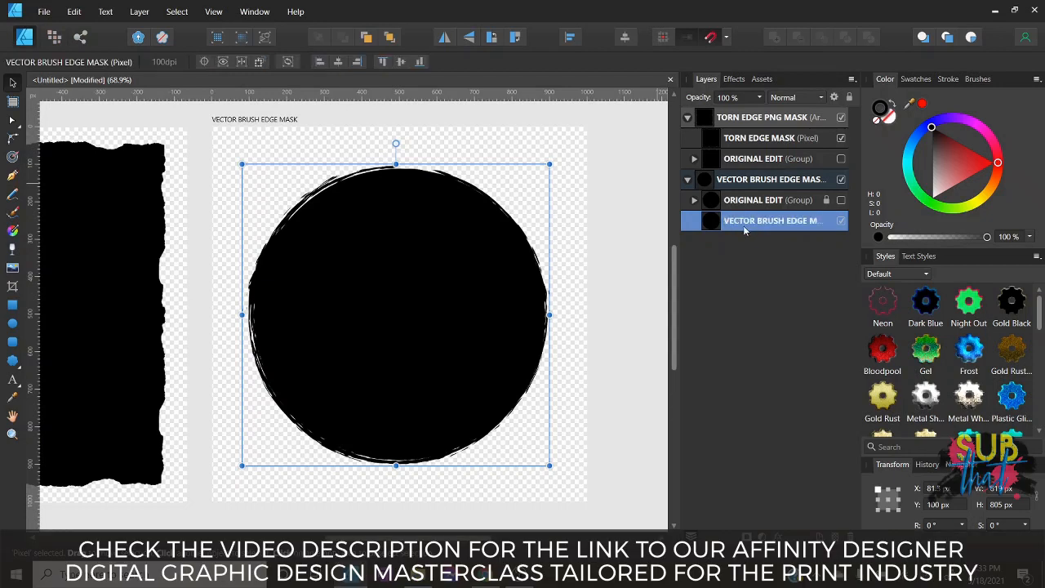
pyautogui.click(611, 313)
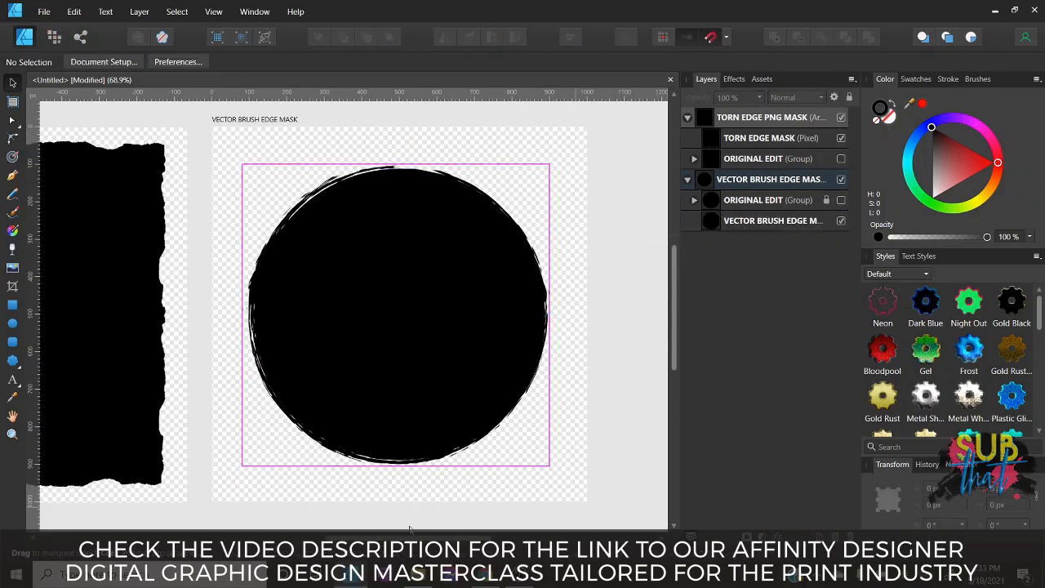
# Duplicate the VECTOR BRUSH EDGE MASK artboard and place the copy to the right of the original at Y 0 px.
pyautogui.moveTo(399, 538); pyautogui.dragTo(497, 538)
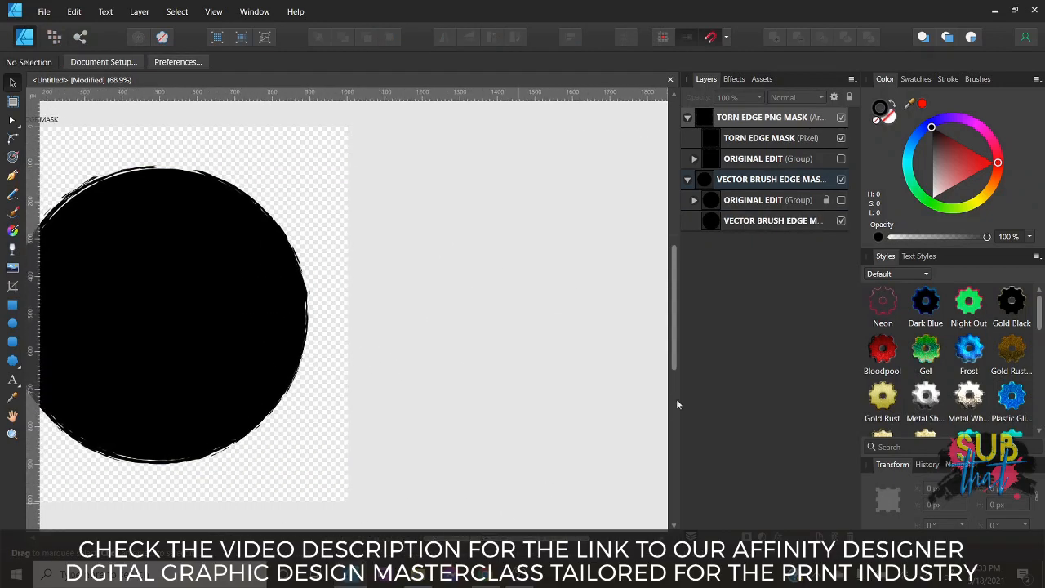
pyautogui.rightClick(774, 180)
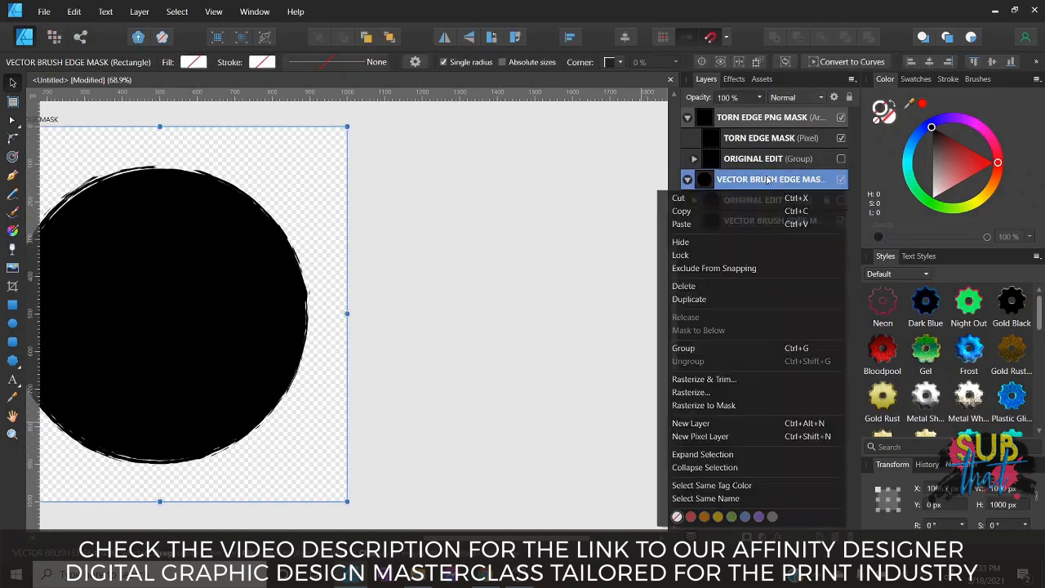
pyautogui.click(722, 298)
pyautogui.moveTo(203, 235); pyautogui.dragTo(572, 272)
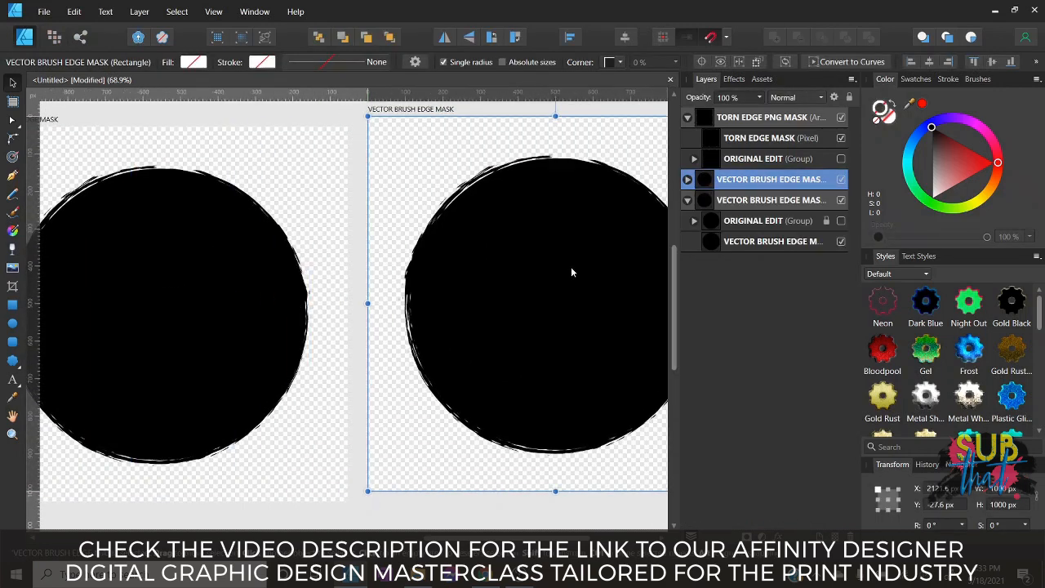
pyautogui.moveTo(477, 538); pyautogui.dragTo(452, 536)
# Delete the ORIGINAL EDIT group and the pixel circle from the duplicated artboard, leaving it empty.
pyautogui.click(427, 266)
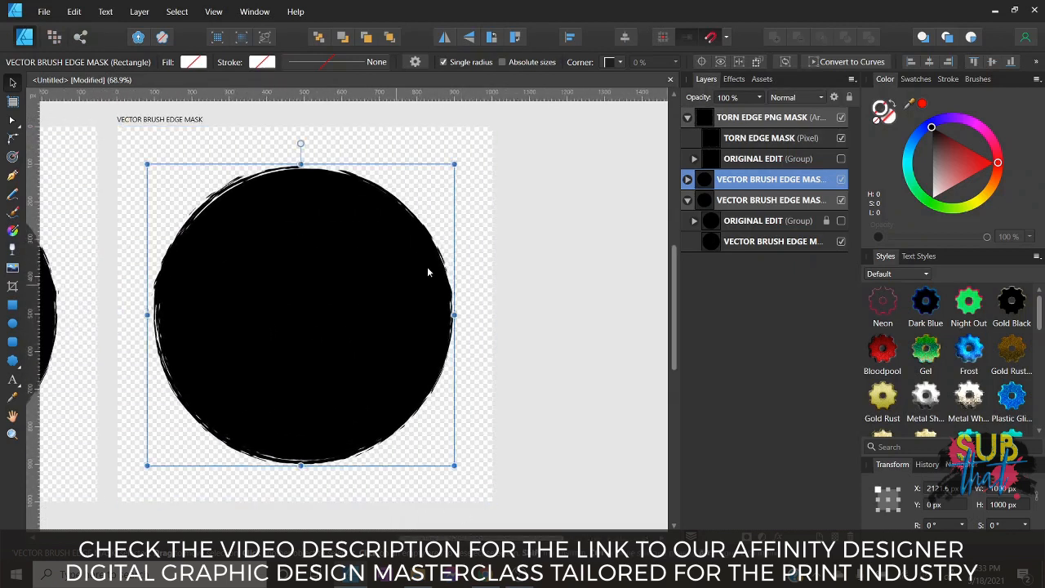
pyautogui.click(688, 179)
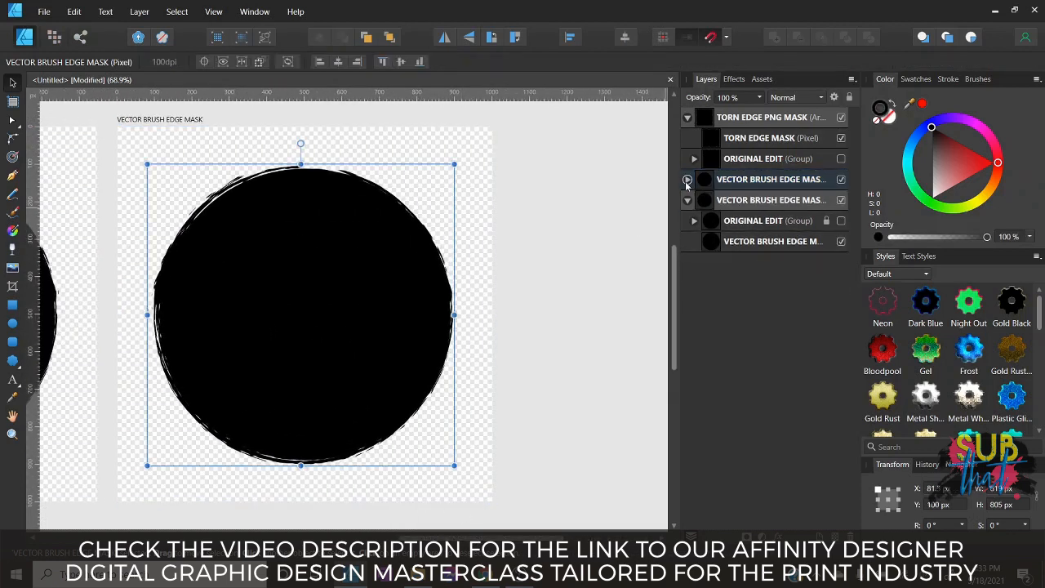
pyautogui.moveTo(700, 196); pyautogui.dragTo(695, 276)
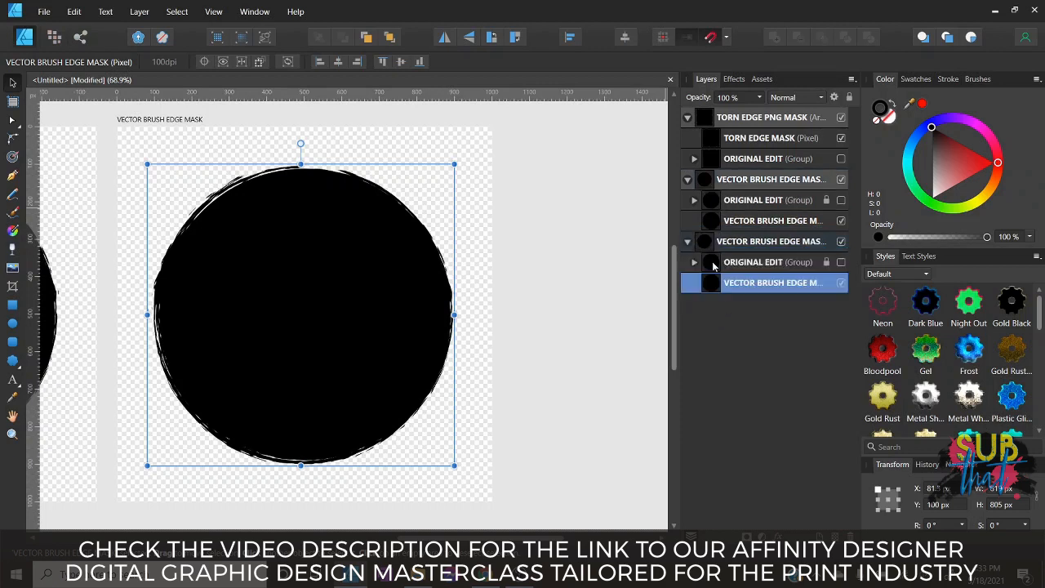
pyautogui.click(751, 264)
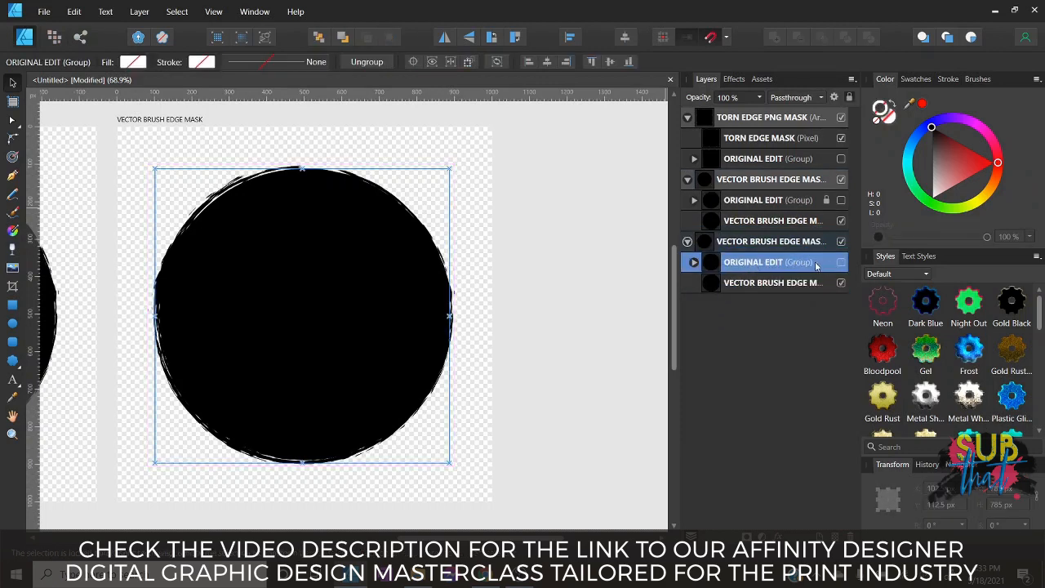
pyautogui.press('Delete')
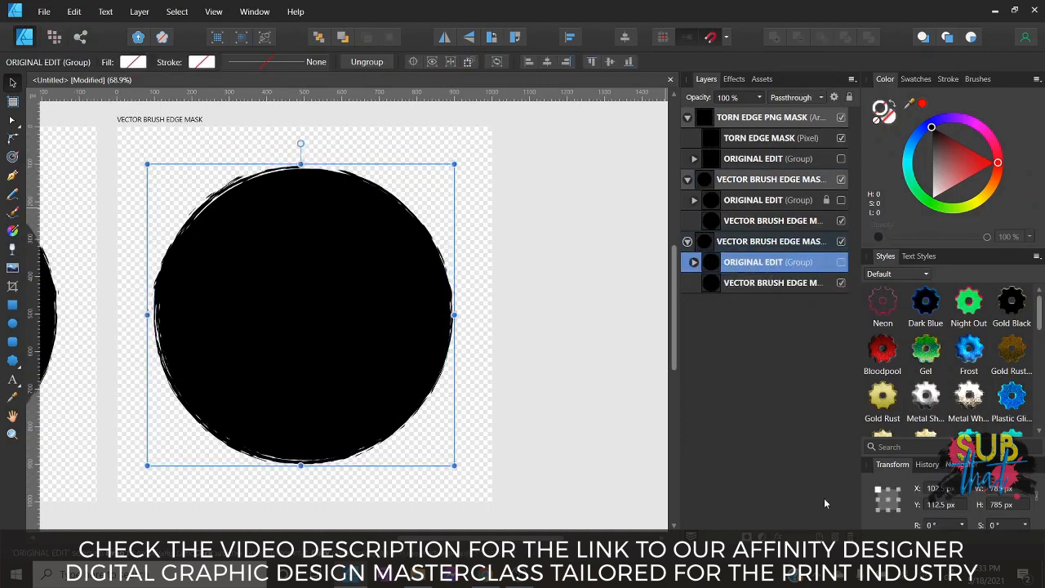
pyautogui.press('Delete')
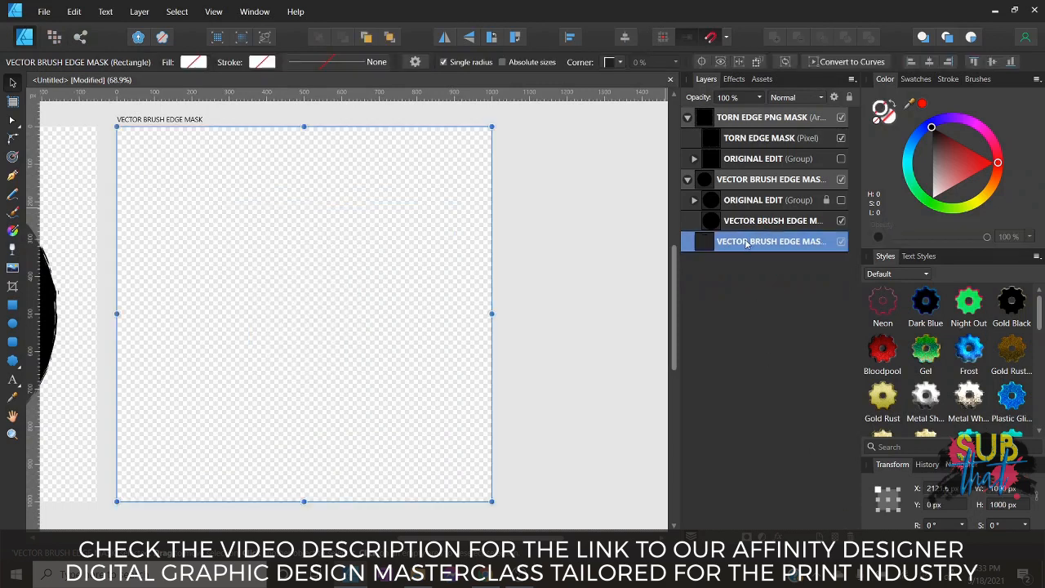
# Rename the empty duplicated artboard VECTOR BACKGROUND MASK.
pyautogui.doubleClick(745, 242)
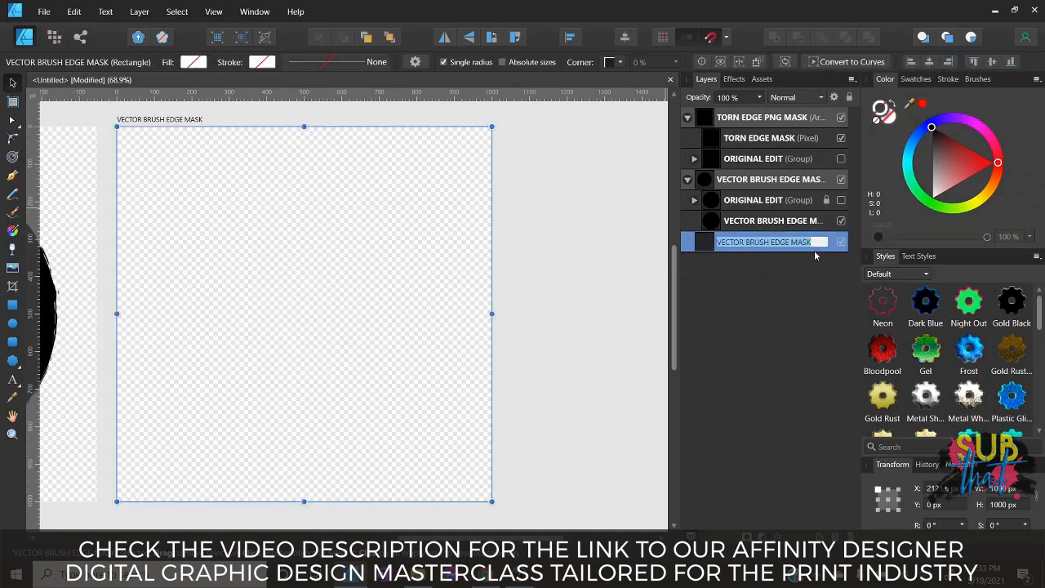
pyautogui.write('VECT')
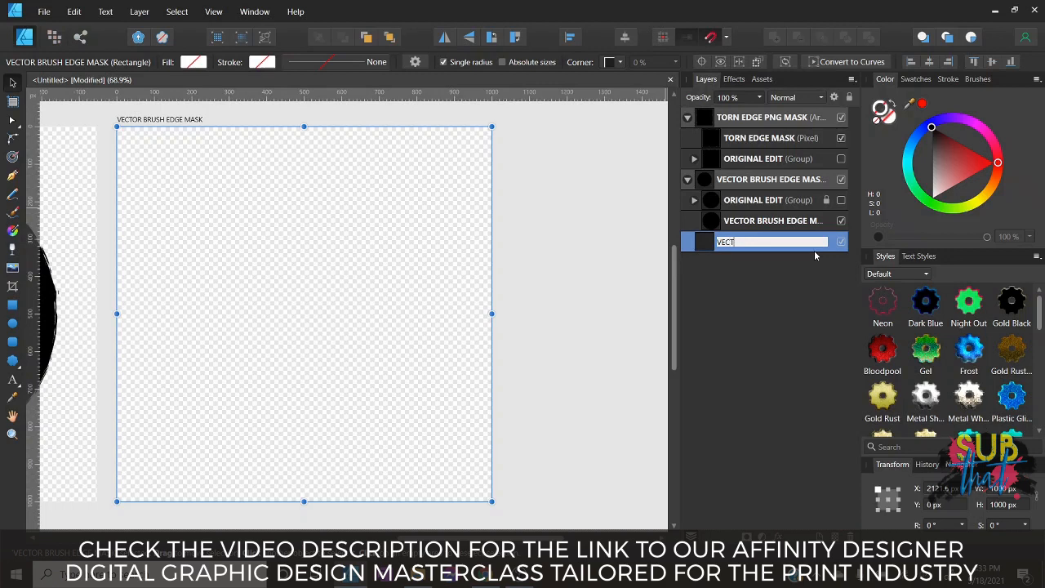
pyautogui.write('OR BACKGROUND MASK')
pyautogui.press('Return')
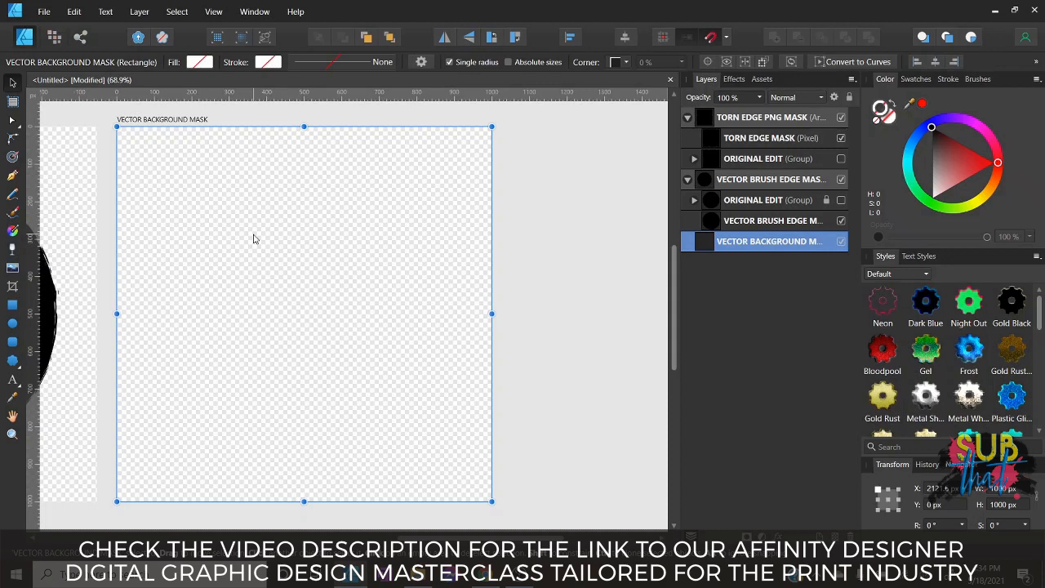
# Draw a nearly horizontal straight line about 815 px long with the Pen tool near the top of the VECTOR BACKGROUND MASK artboard.
pyautogui.click(12, 175)
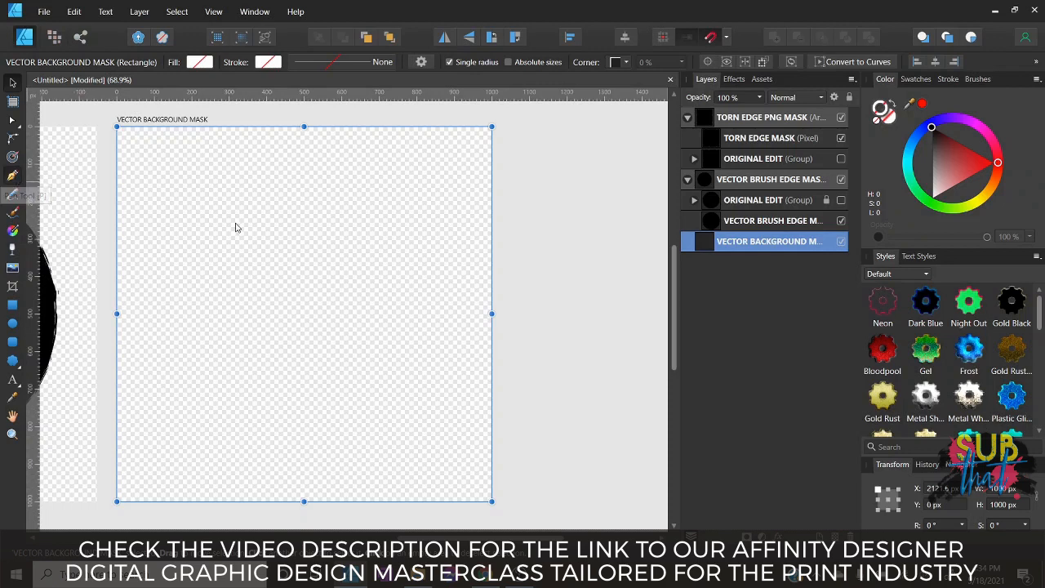
pyautogui.click(142, 175)
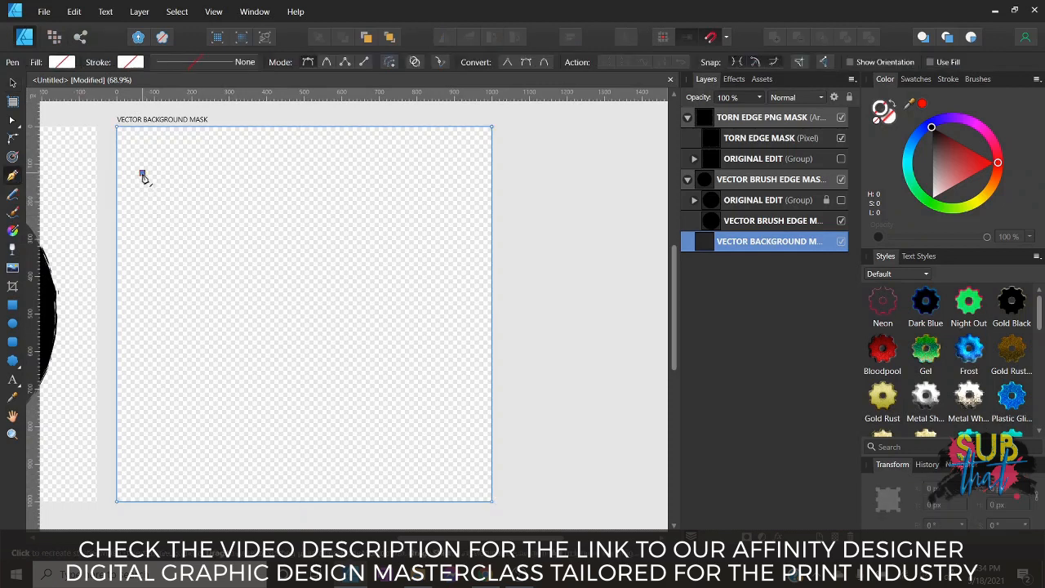
pyautogui.click(448, 177)
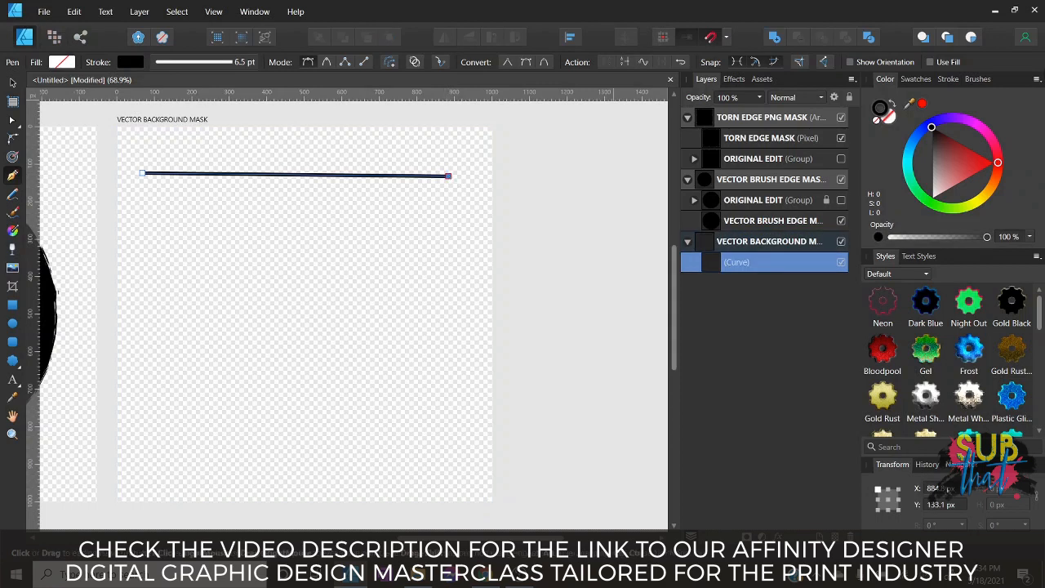
# Apply the first brush of the Vintage Vector Edge Brushes set to the stroke of the straight line.
pyautogui.click(977, 79)
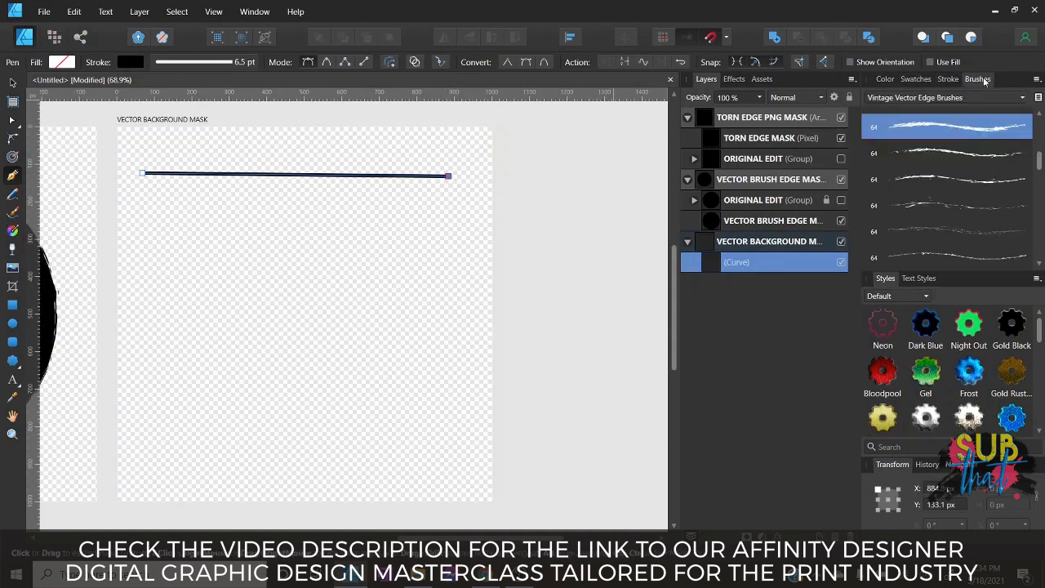
pyautogui.click(967, 132)
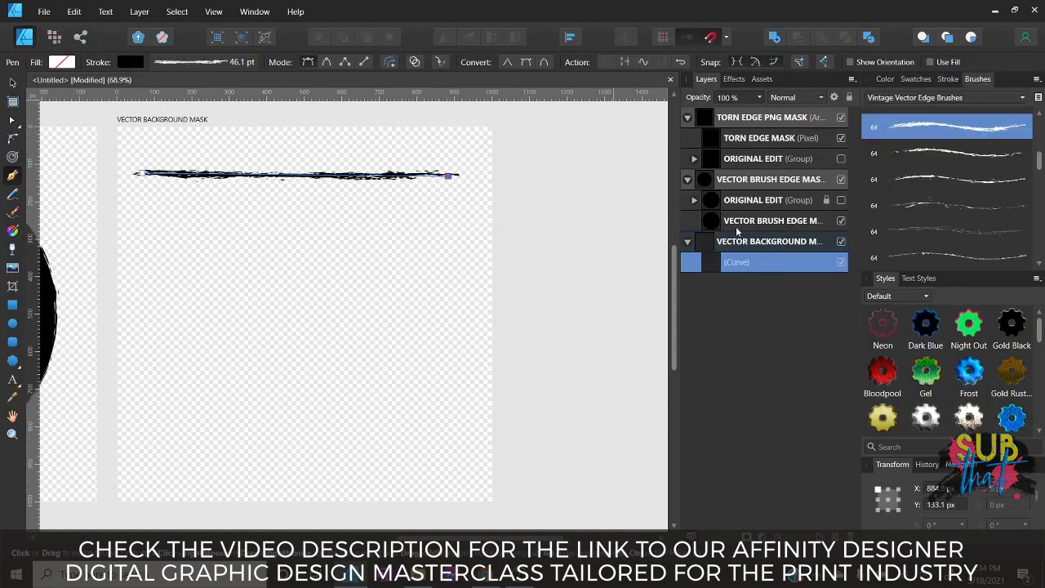
# Make the brushed line exactly horizontal by setting its rotation to 0°.
pyautogui.click(13, 82)
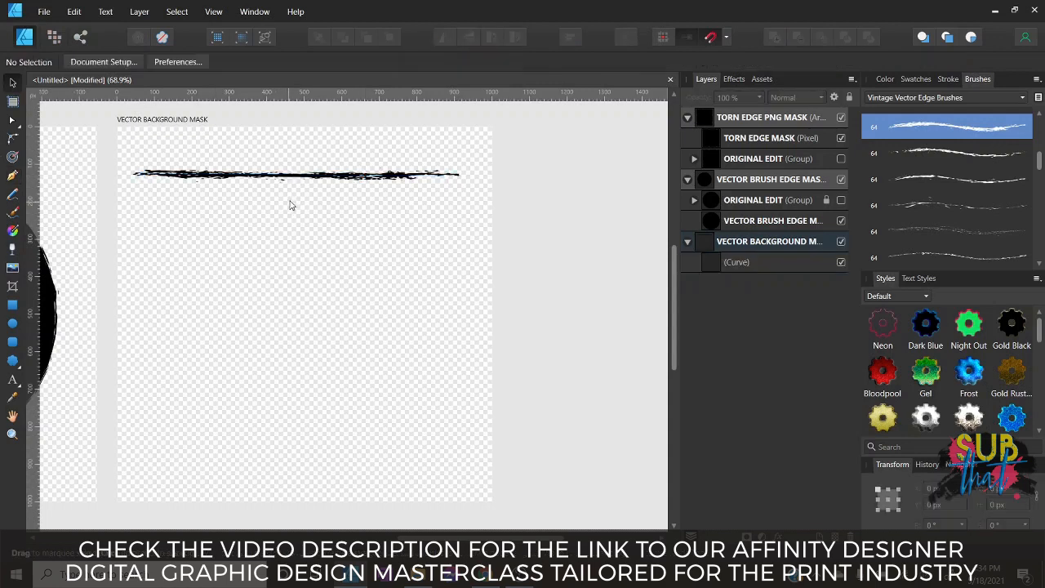
pyautogui.click(343, 175)
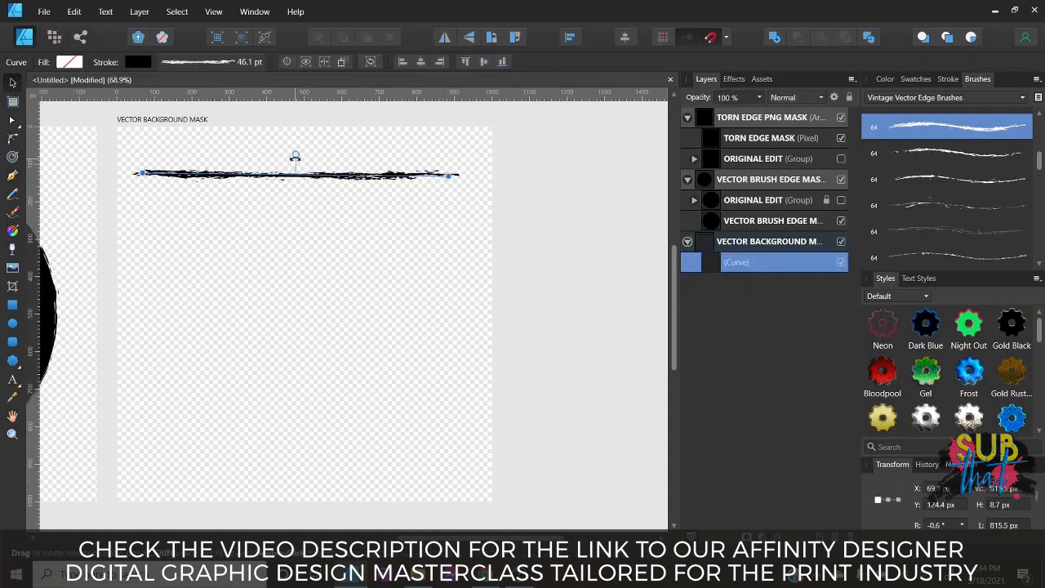
pyautogui.moveTo(289, 155); pyautogui.dragTo(292, 155)
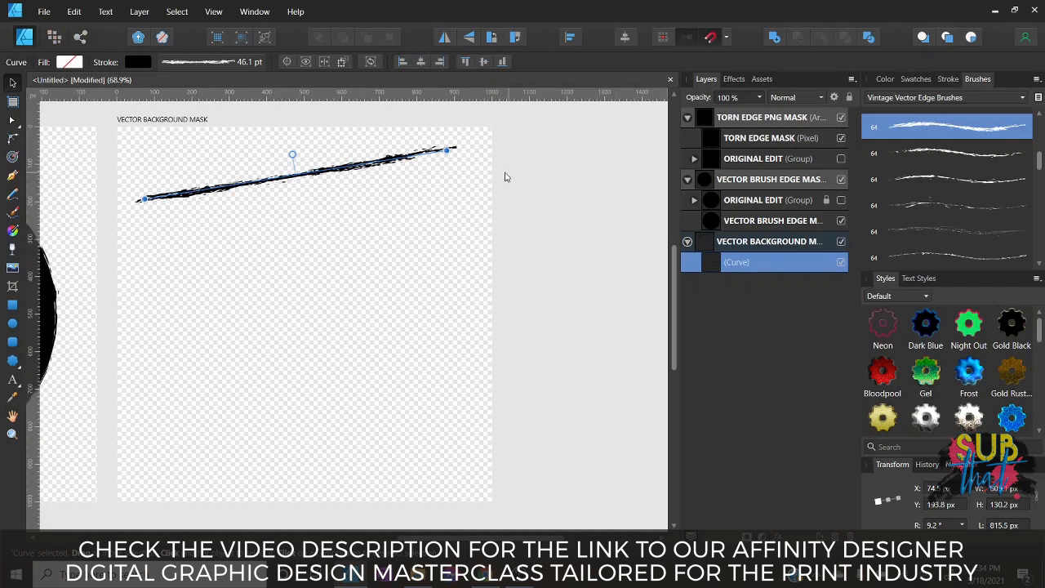
pyautogui.click(935, 525)
pyautogui.write('0')
pyautogui.press('Return')
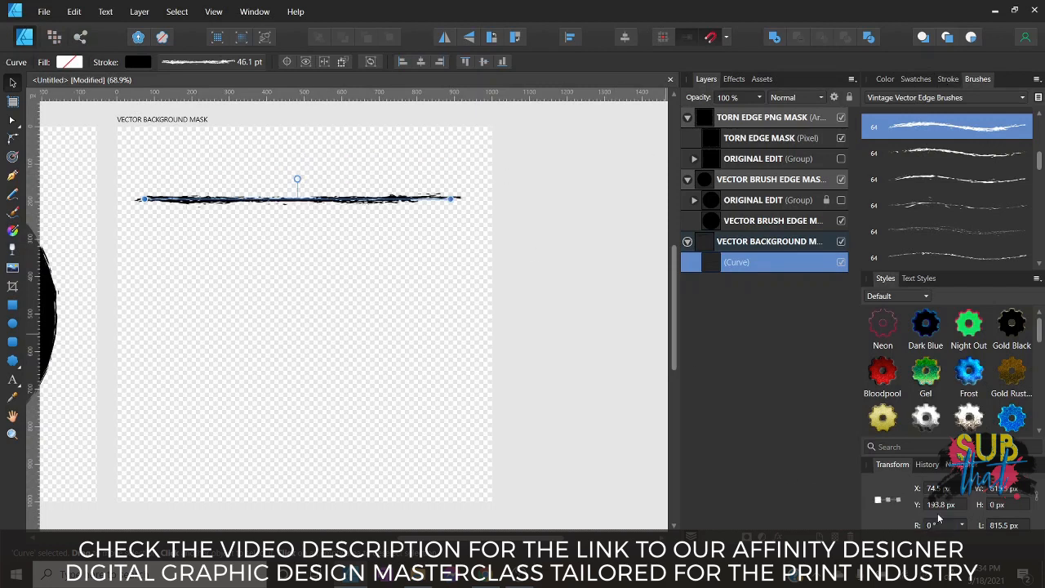
# Nudge the right end node of the brushed line up 5 px.
pyautogui.click(12, 121)
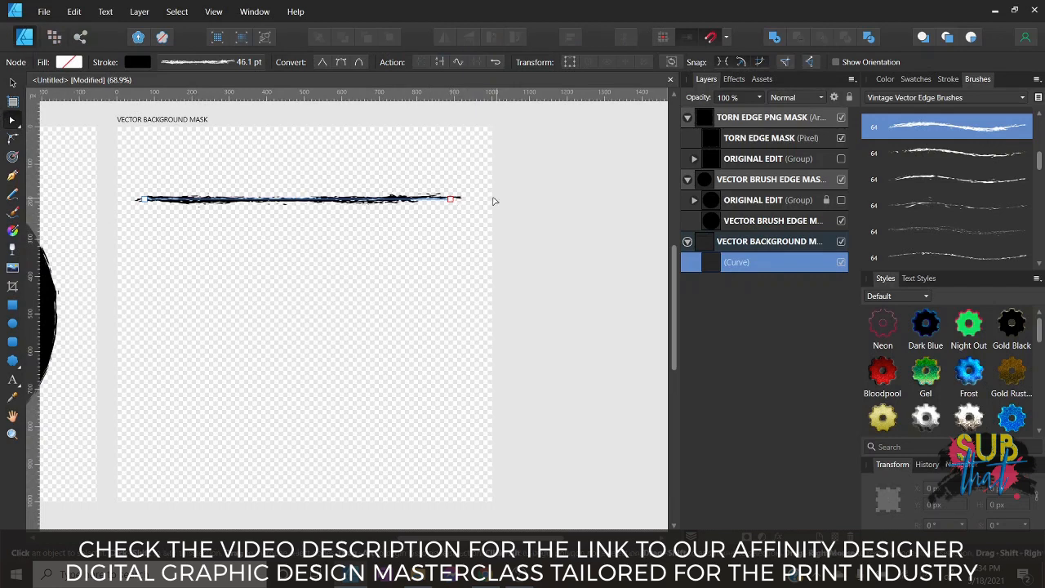
pyautogui.click(453, 199)
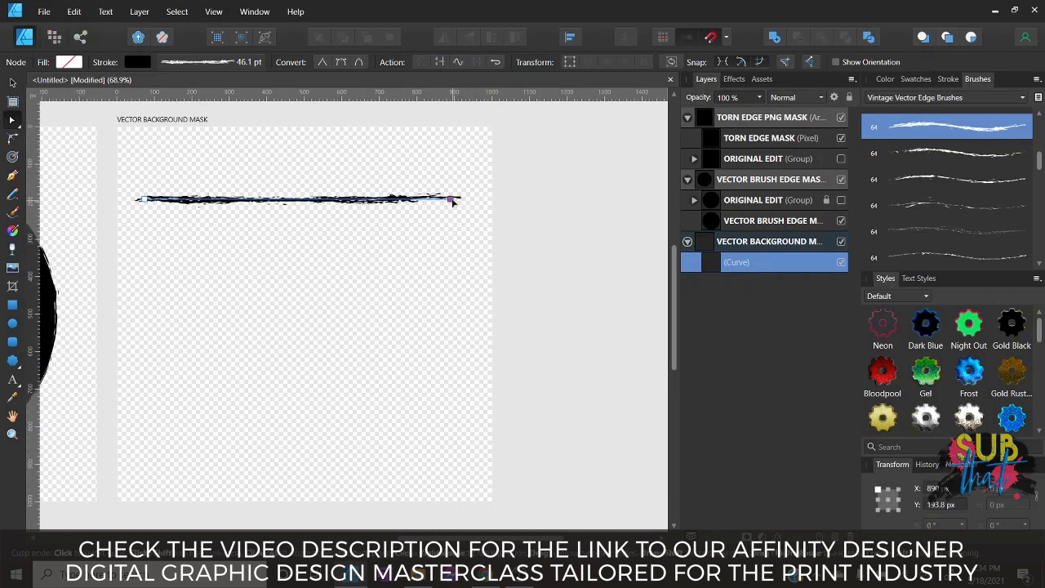
pyautogui.press('Up')
pyautogui.press('Up')
pyautogui.press('Up')
pyautogui.press('Up')
pyautogui.press('Up')
pyautogui.press('Up')
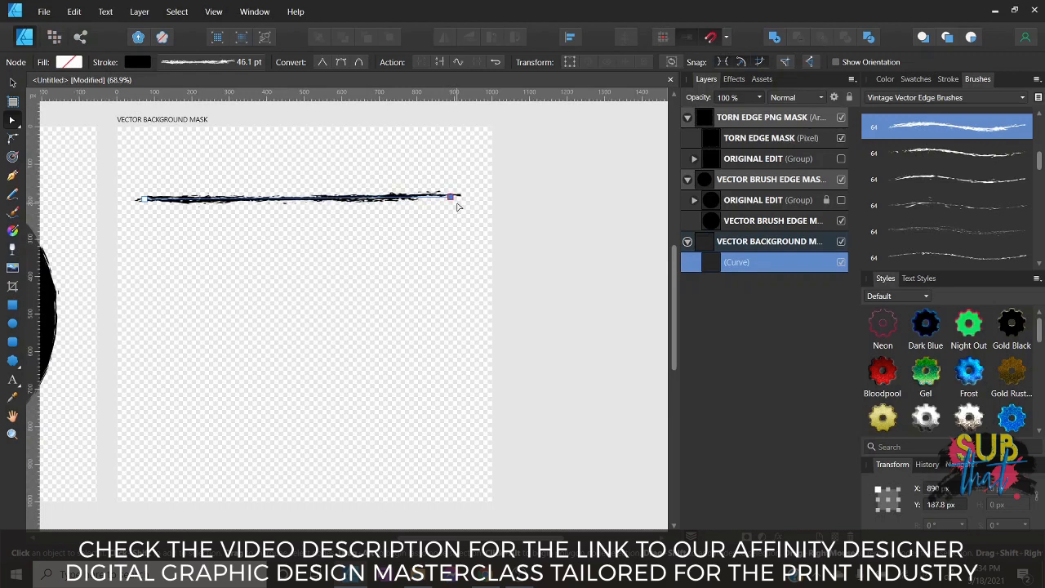
pyautogui.press('Down')
# Set the stroke width of the brushed line to 100 pt.
pyautogui.click(12, 82)
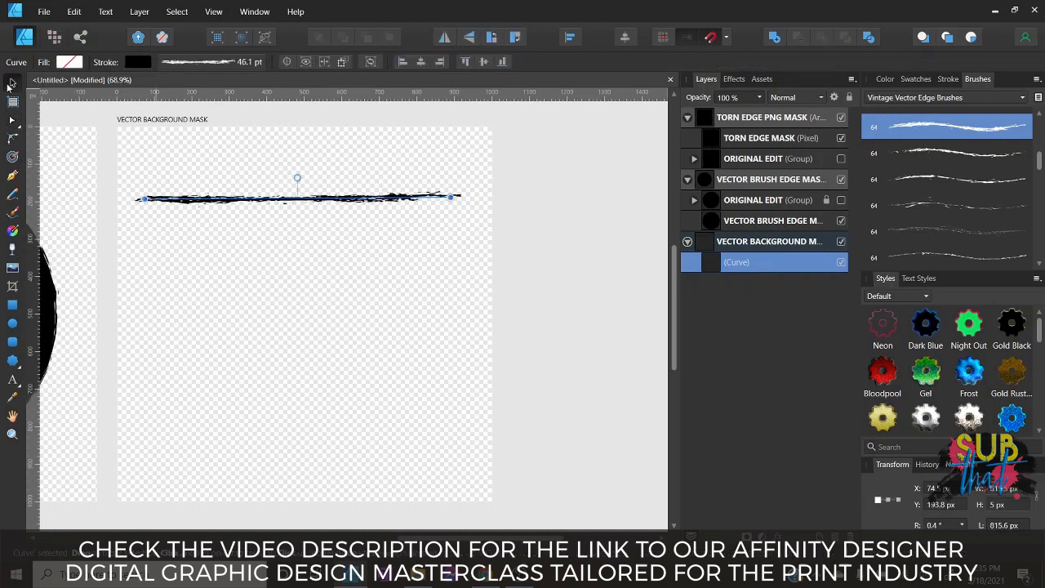
pyautogui.click(949, 80)
pyautogui.moveTo(972, 121); pyautogui.dragTo(997, 120)
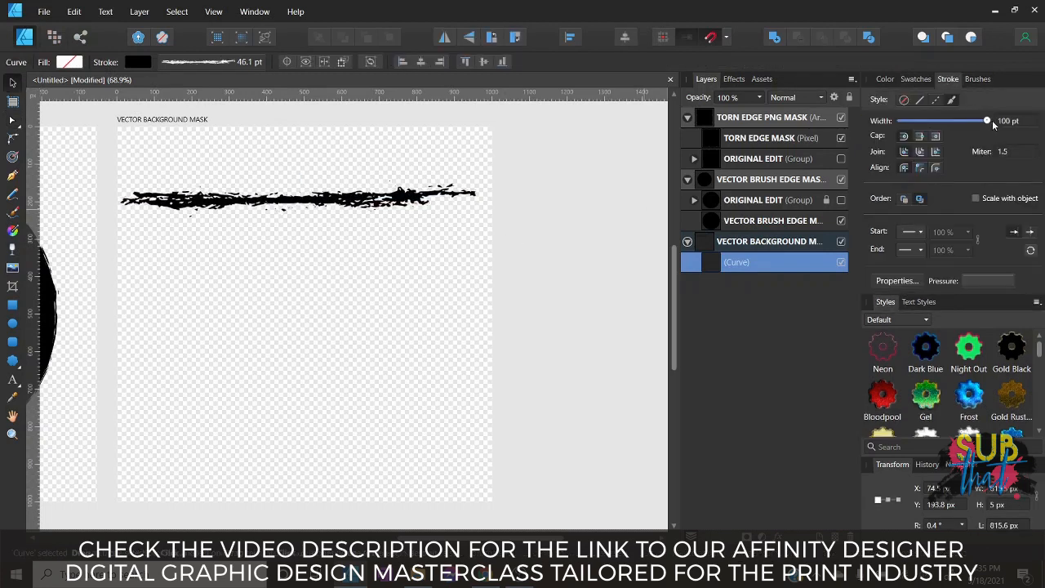
# Duplicate the brushed line and place the copy about 14 px below the original.
pyautogui.rightClick(739, 262)
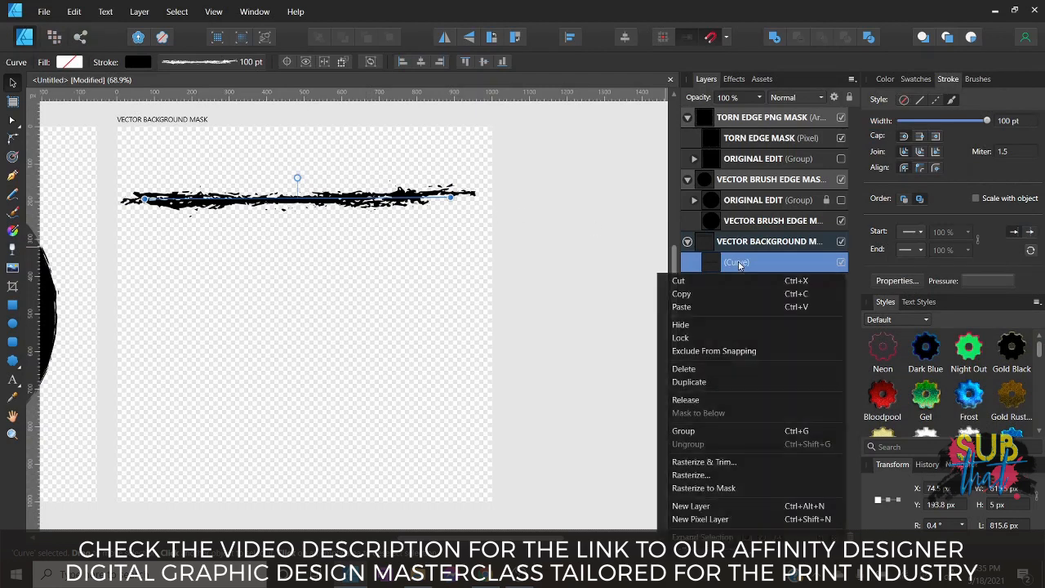
pyautogui.click(733, 382)
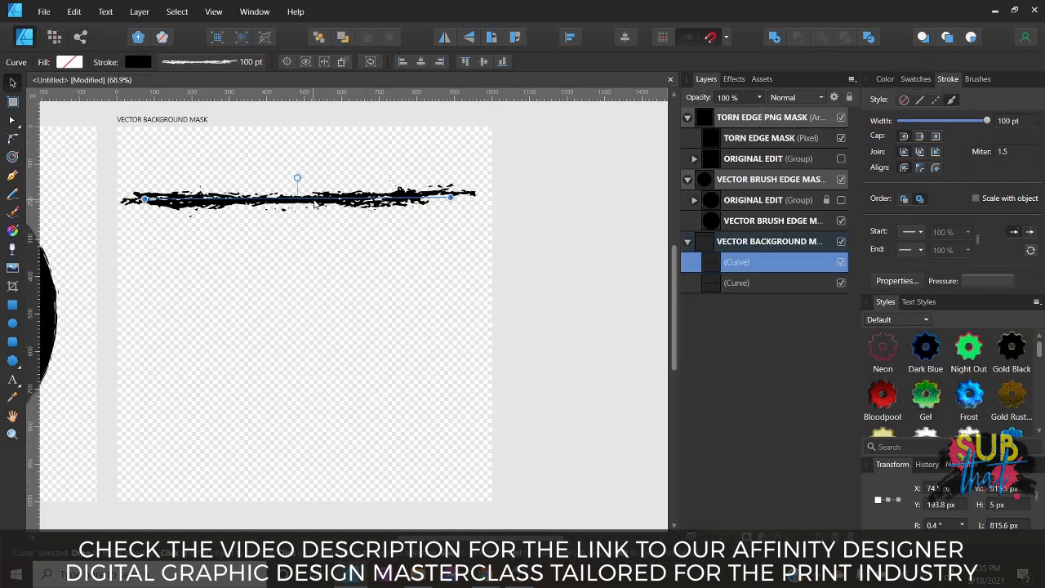
pyautogui.moveTo(318, 207); pyautogui.dragTo(319, 213)
pyautogui.press('Up')
pyautogui.press('Up')
pyautogui.press('Up')
pyautogui.press('Up')
pyautogui.press('Up')
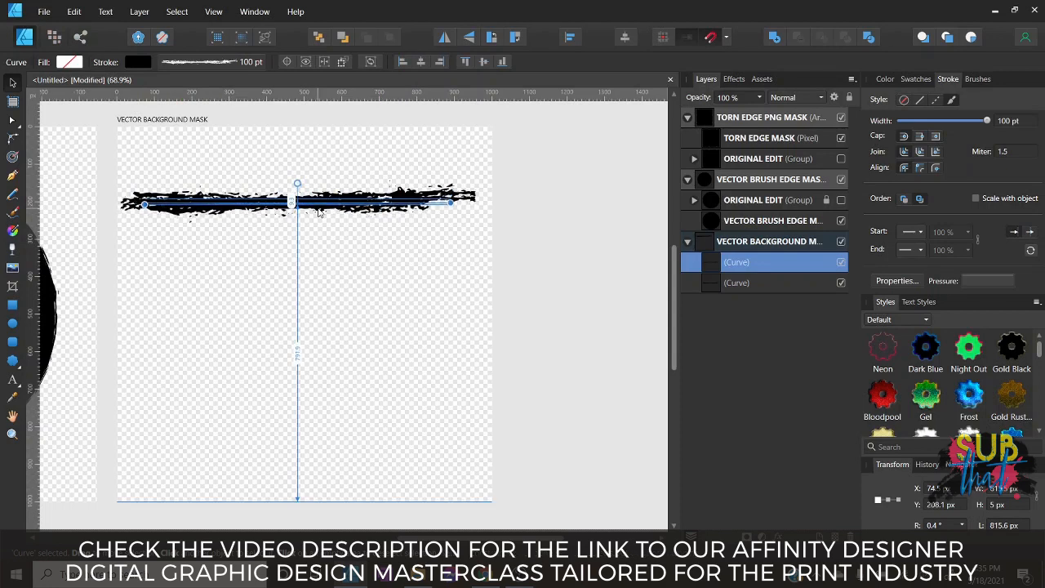
# Duplicate the lowest brushed line five more times, repeating the downward offset to build a stacked block of seven lines.
pyautogui.rightClick(745, 268)
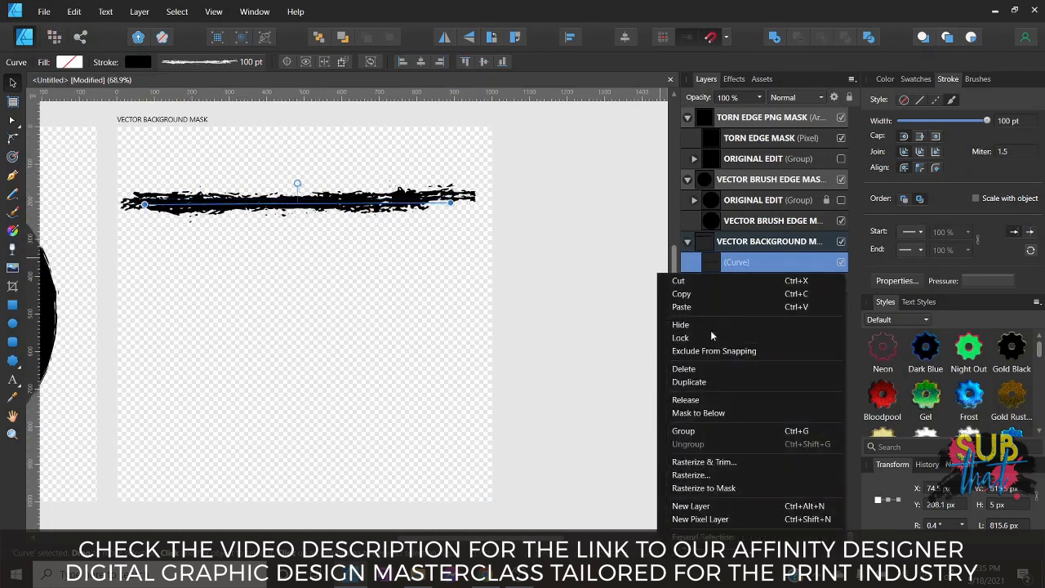
pyautogui.click(718, 381)
pyautogui.rightClick(736, 268)
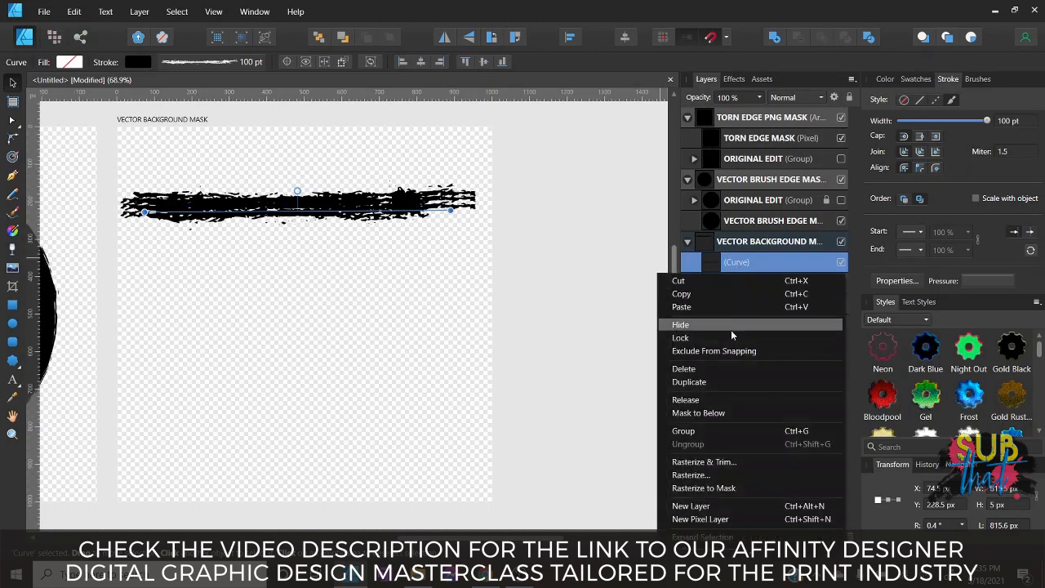
pyautogui.click(717, 381)
pyautogui.rightClick(729, 265)
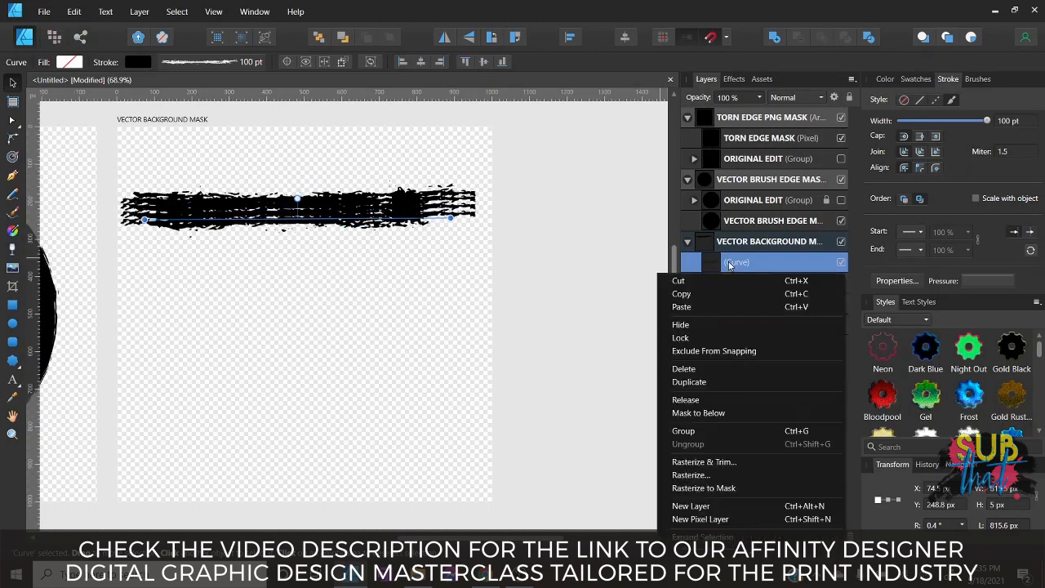
pyautogui.click(717, 381)
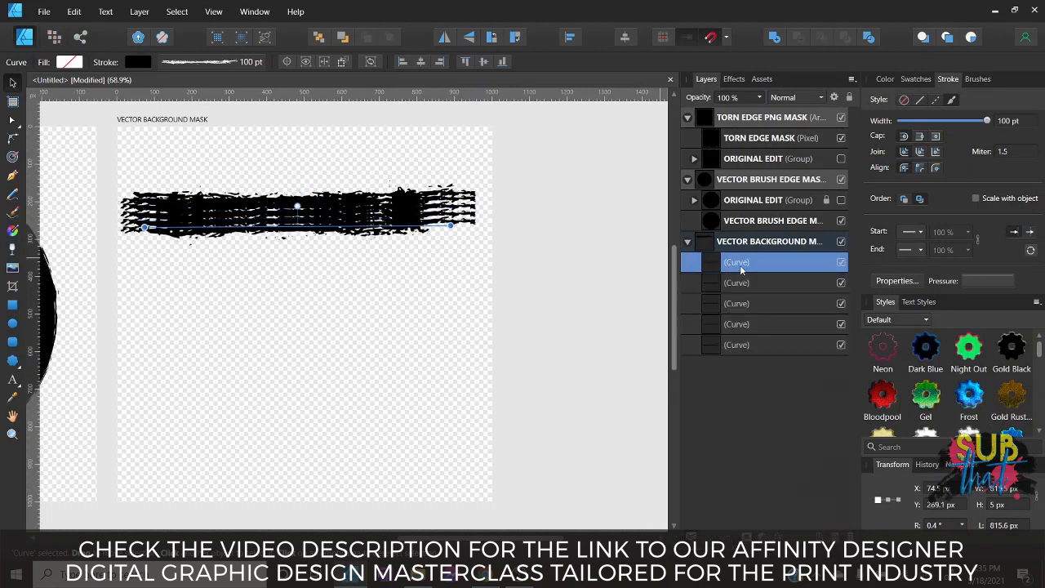
pyautogui.rightClick(740, 269)
pyautogui.click(726, 381)
pyautogui.rightClick(734, 278)
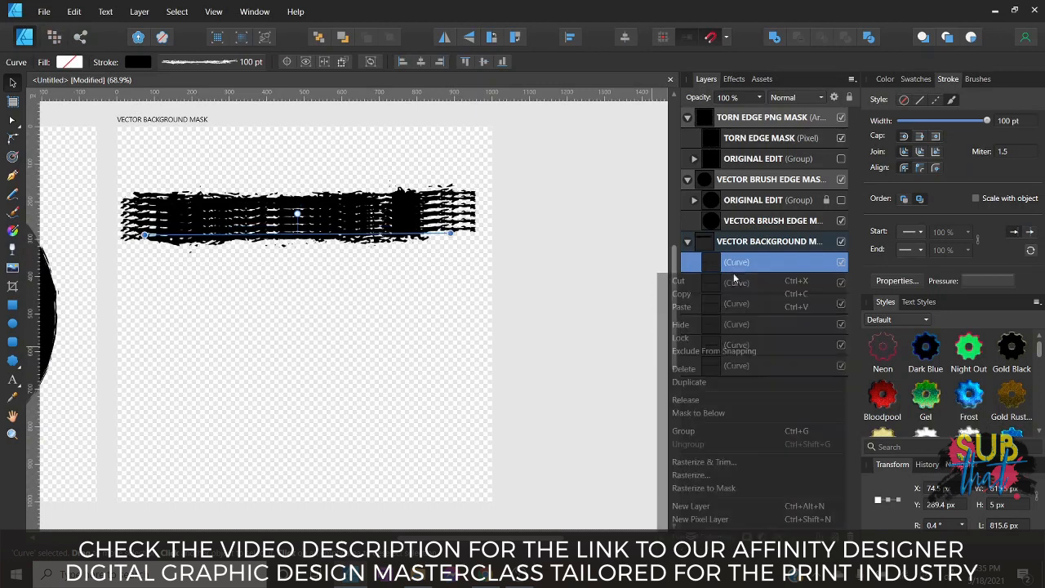
pyautogui.click(723, 381)
pyautogui.click(500, 298)
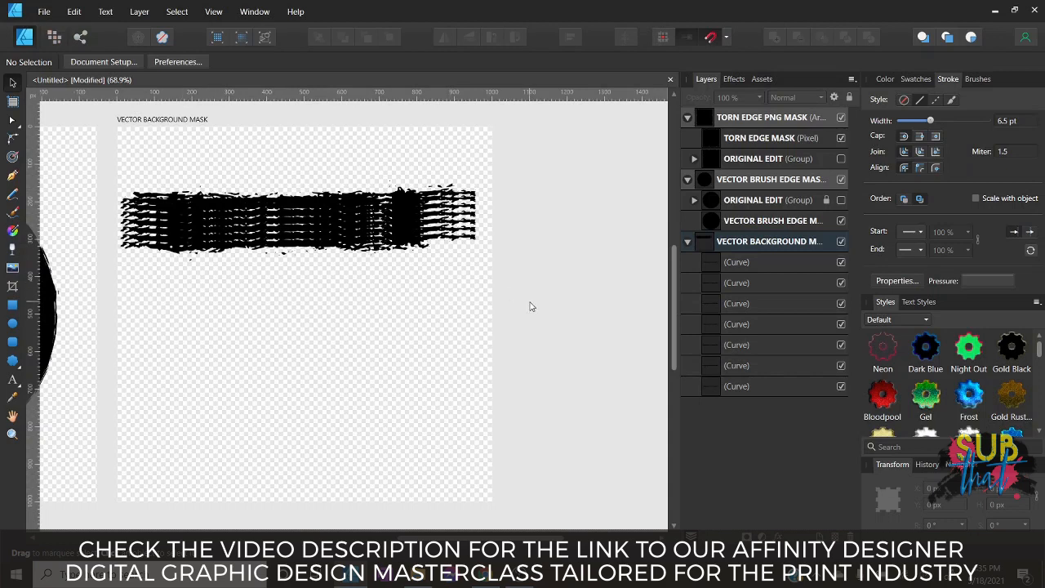
# Move all seven brushed lines up together to about Y 97 px, centred horizontally on the artboard.
pyautogui.moveTo(530, 305); pyautogui.dragTo(99, 155)
pyautogui.moveTo(289, 235); pyautogui.dragTo(292, 199)
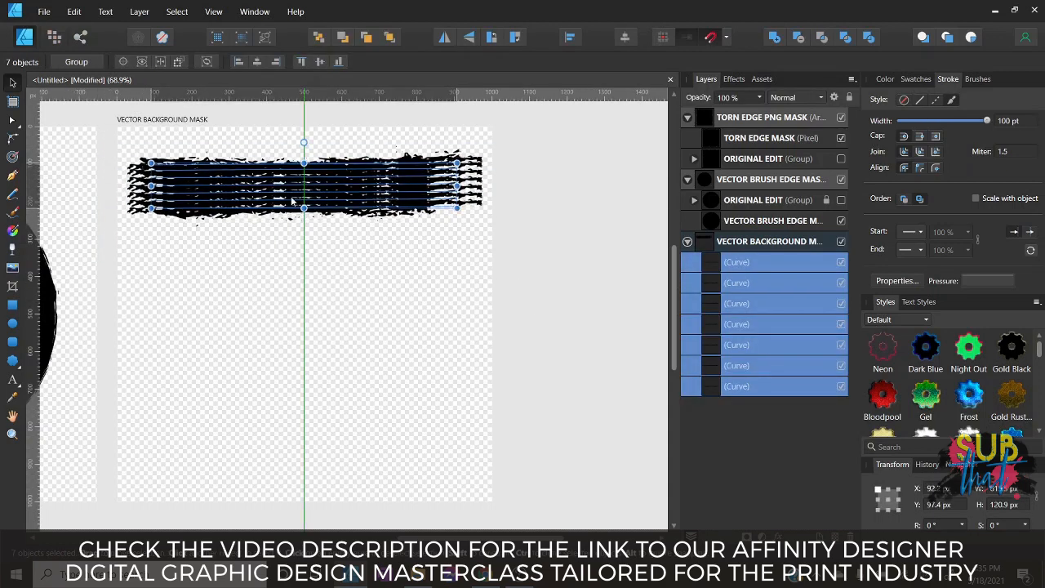
pyautogui.click(402, 282)
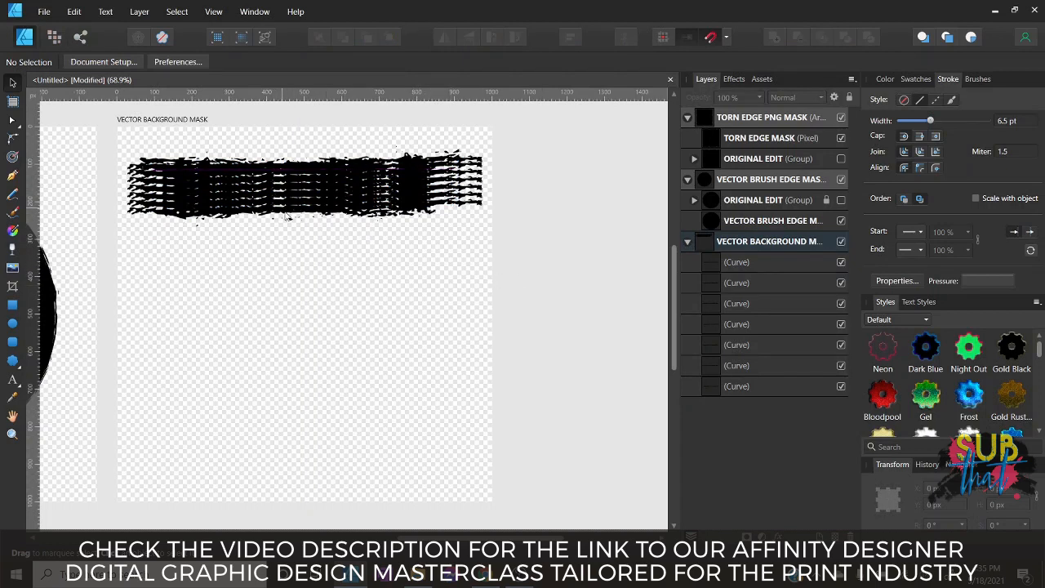
# Select the lowest brushed line and activate the Vector Brush tool.
pyautogui.click(276, 198)
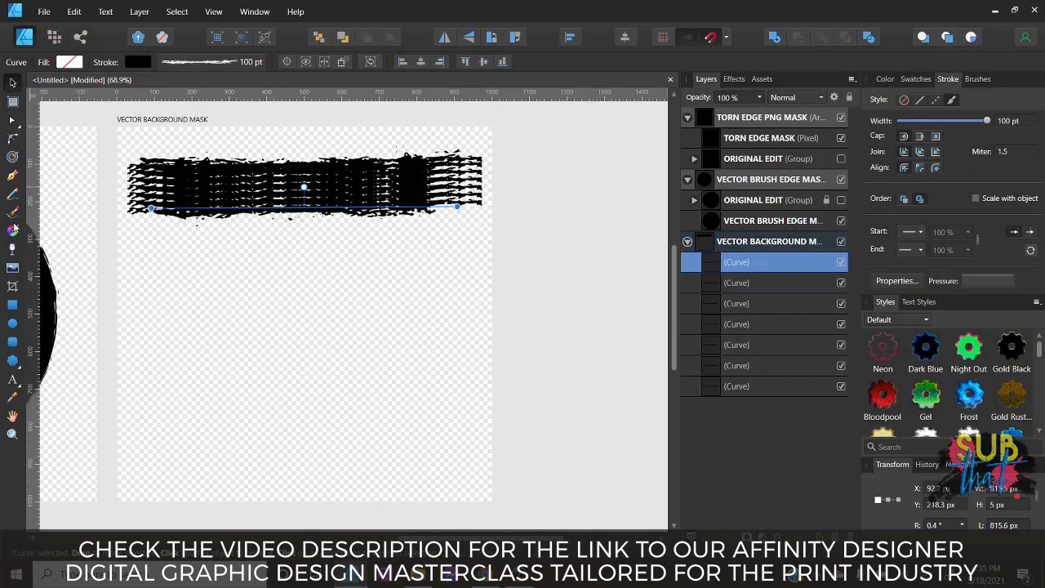
pyautogui.click(13, 213)
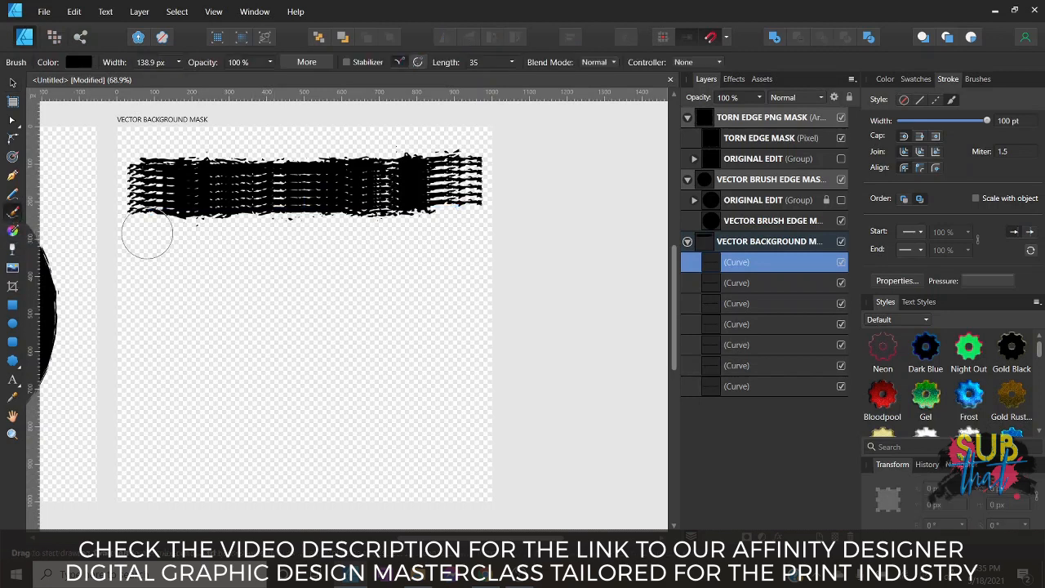
# Choose a solid 64 px brush with slightly dry edges from the Chunky Markers brush category.
pyautogui.click(977, 79)
pyautogui.click(947, 98)
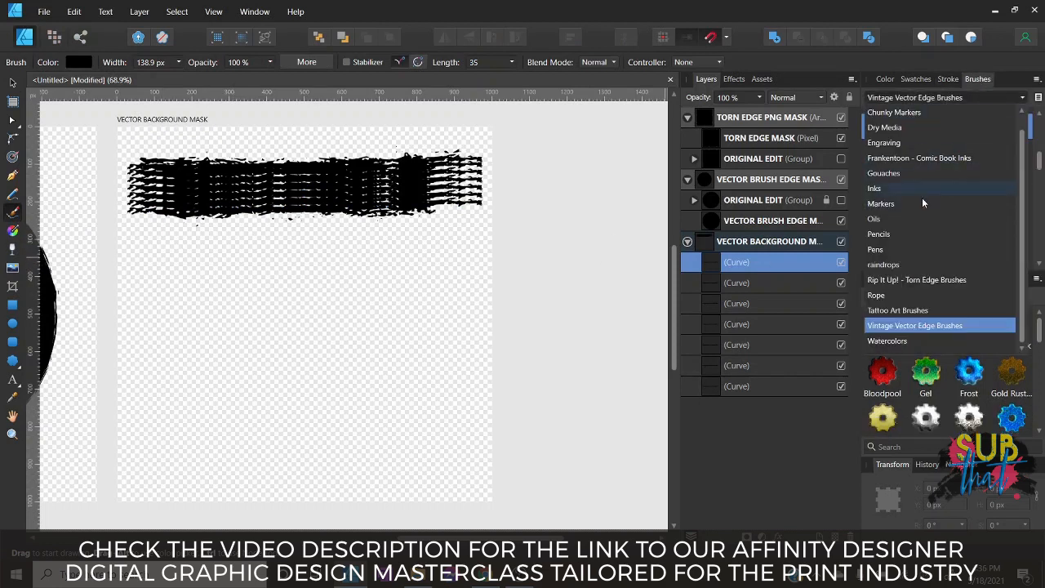
pyautogui.click(881, 204)
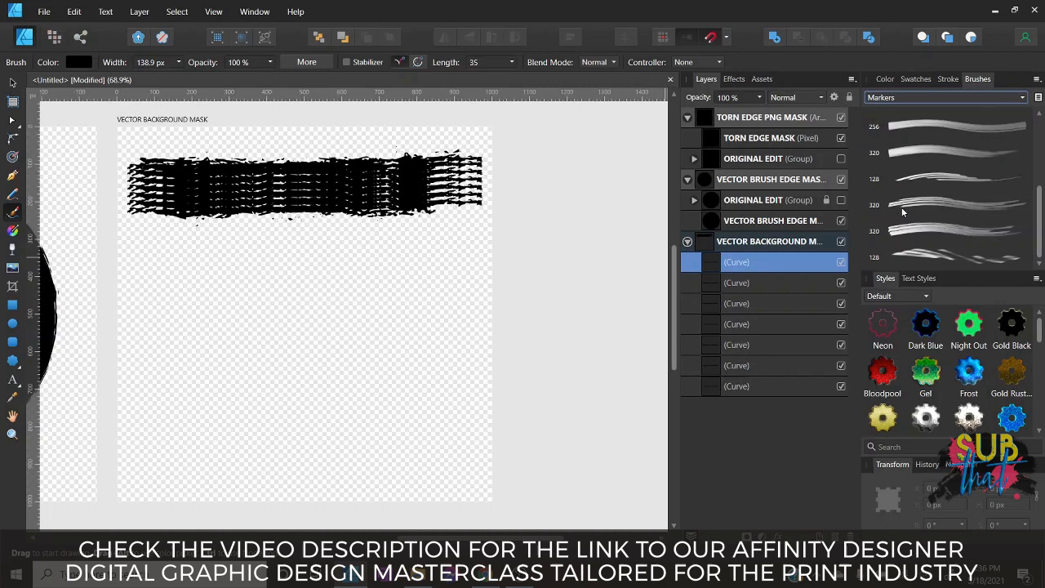
pyautogui.click(928, 100)
pyautogui.click(916, 113)
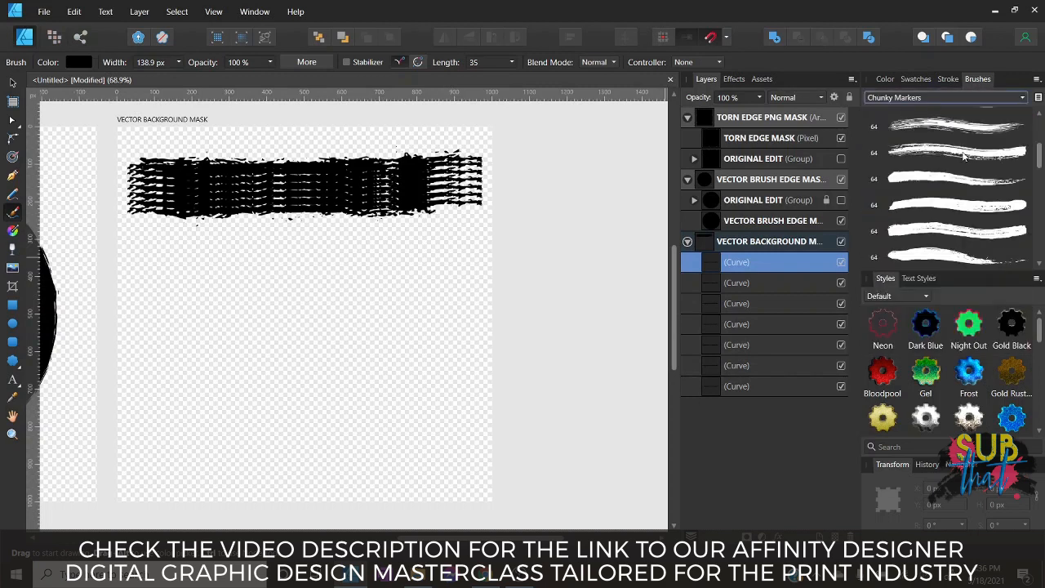
pyautogui.click(989, 204)
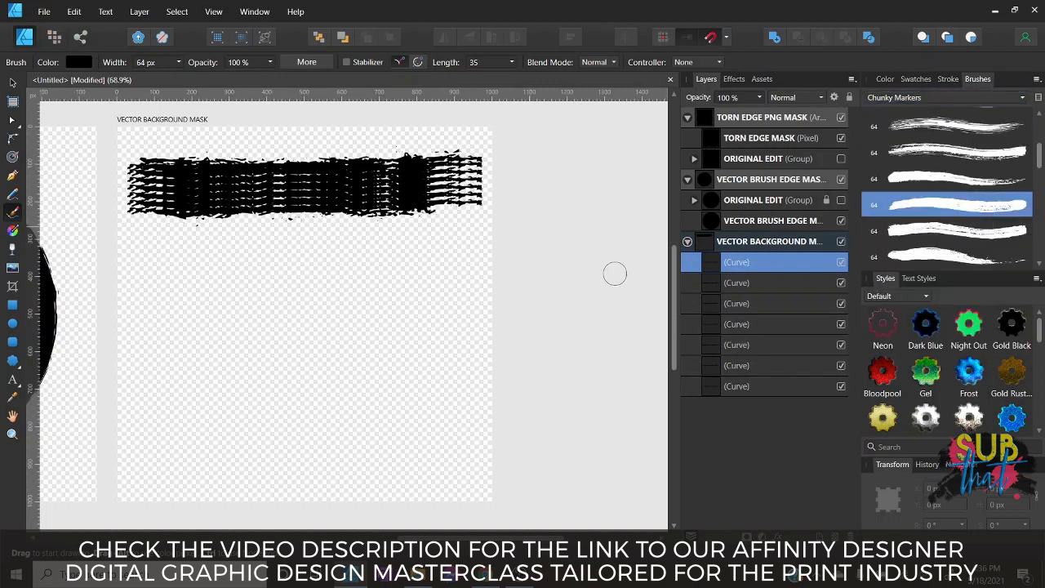
# Paint overlapping black marker strokes below the grunge stripe into a solid block about 460 px high, filling most gaps, then deselect.
pyautogui.moveTo(146, 260)
pyautogui.mouseDown()
pyautogui.moveTo(395, 268)
pyautogui.moveTo(449, 260)
pyautogui.mouseUp()
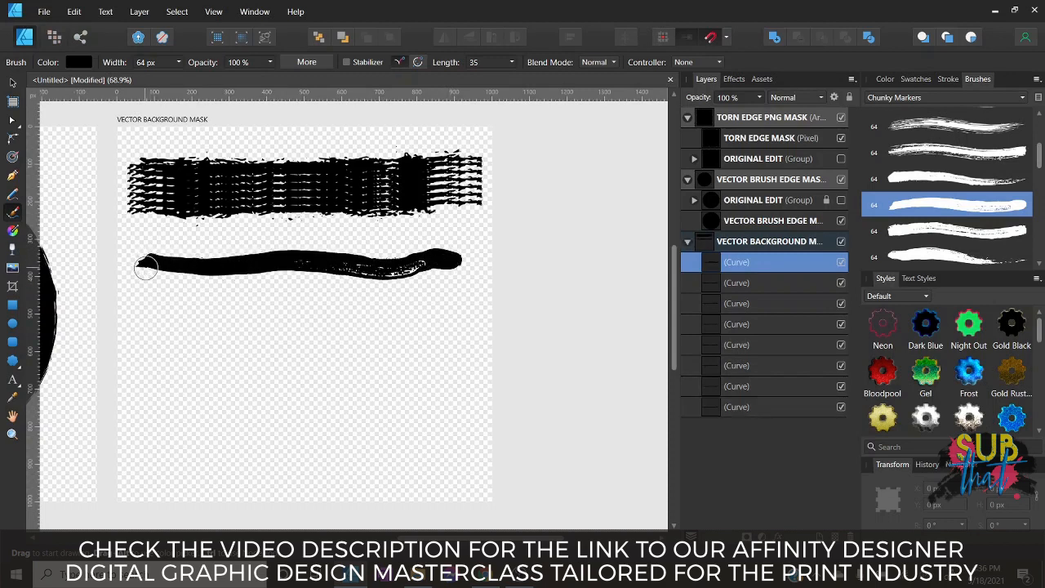
pyautogui.moveTo(143, 268)
pyautogui.mouseDown()
pyautogui.moveTo(248, 278)
pyautogui.moveTo(463, 263)
pyautogui.mouseUp()
pyautogui.moveTo(143, 285)
pyautogui.mouseDown()
pyautogui.moveTo(413, 291)
pyautogui.moveTo(449, 282)
pyautogui.mouseUp()
pyautogui.moveTo(140, 299)
pyautogui.mouseDown()
pyautogui.moveTo(219, 309)
pyautogui.moveTo(455, 302)
pyautogui.moveTo(457, 319)
pyautogui.moveTo(315, 327)
pyautogui.moveTo(155, 317)
pyautogui.moveTo(151, 338)
pyautogui.moveTo(460, 331)
pyautogui.moveTo(421, 347)
pyautogui.moveTo(143, 338)
pyautogui.moveTo(227, 349)
pyautogui.moveTo(421, 343)
pyautogui.moveTo(465, 363)
pyautogui.moveTo(185, 356)
pyautogui.moveTo(156, 360)
pyautogui.moveTo(361, 361)
pyautogui.moveTo(452, 378)
pyautogui.moveTo(170, 368)
pyautogui.moveTo(157, 380)
pyautogui.moveTo(434, 388)
pyautogui.moveTo(168, 389)
pyautogui.moveTo(165, 406)
pyautogui.moveTo(236, 391)
pyautogui.moveTo(445, 402)
pyautogui.moveTo(163, 399)
pyautogui.moveTo(444, 403)
pyautogui.mouseUp()
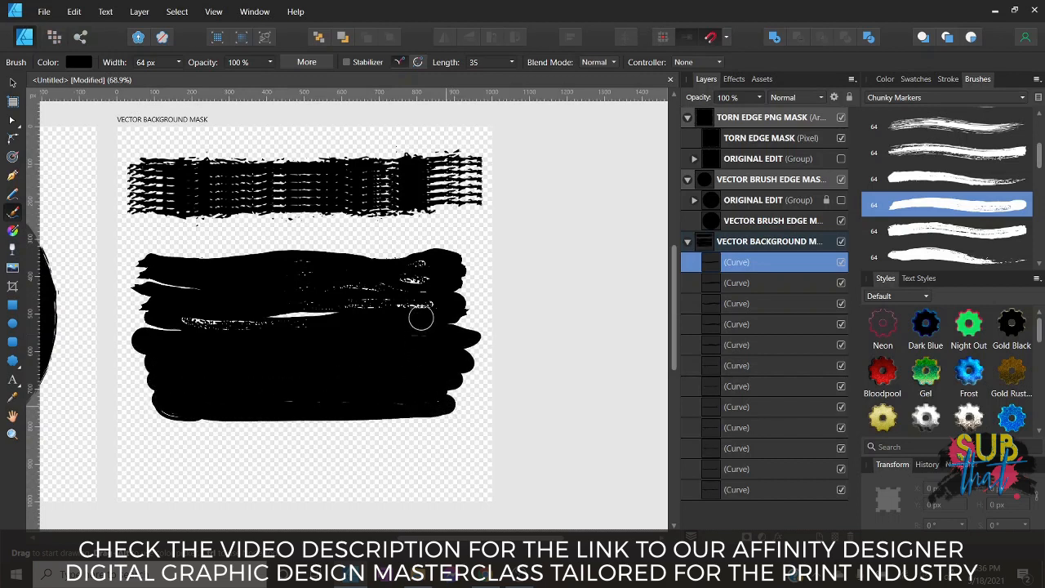
pyautogui.moveTo(419, 315)
pyautogui.mouseDown()
pyautogui.moveTo(169, 300)
pyautogui.moveTo(293, 318)
pyautogui.mouseUp()
pyautogui.moveTo(198, 283); pyautogui.dragTo(413, 282)
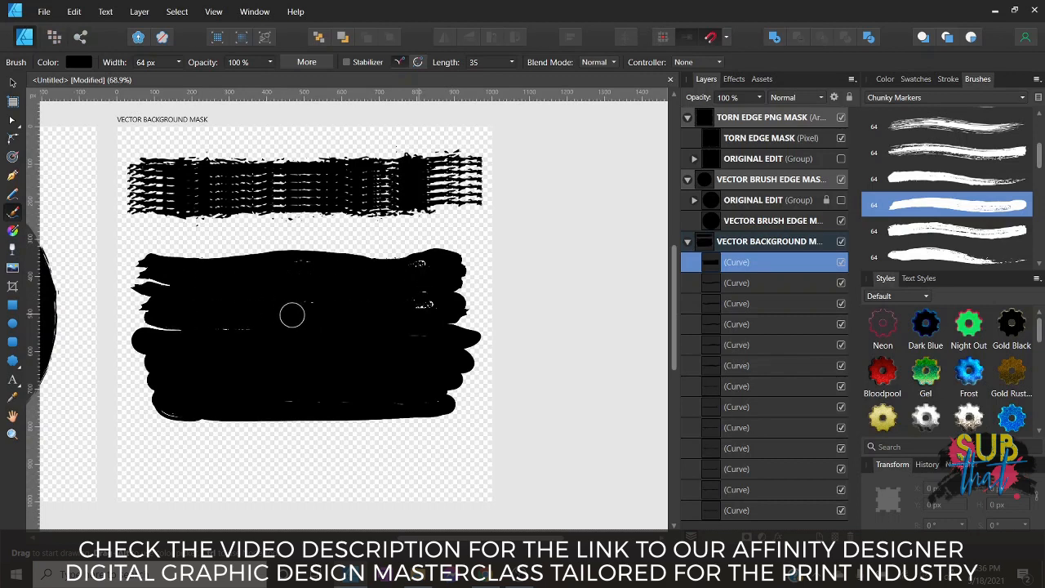
pyautogui.click(13, 83)
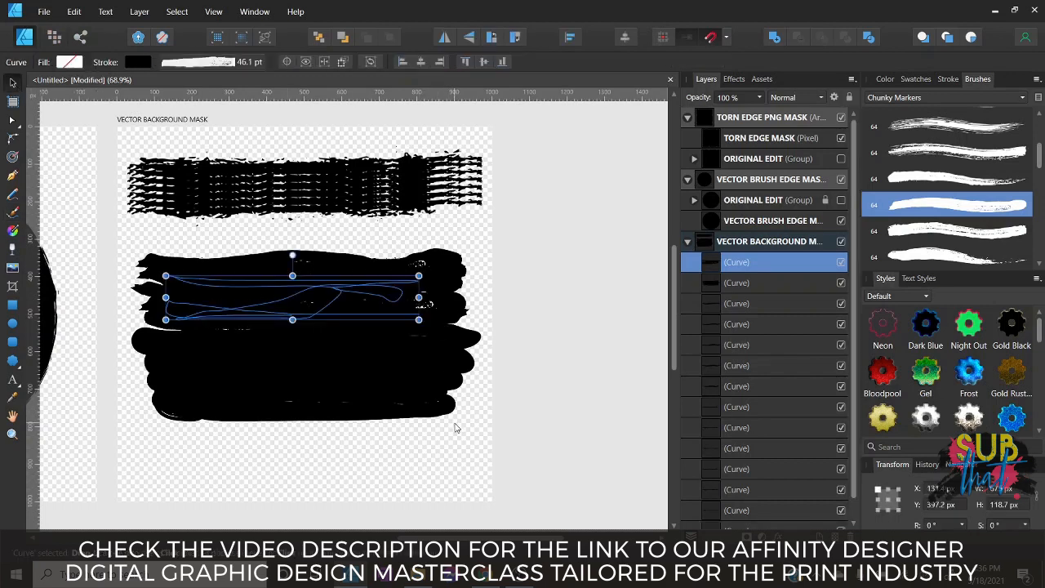
pyautogui.click(500, 475)
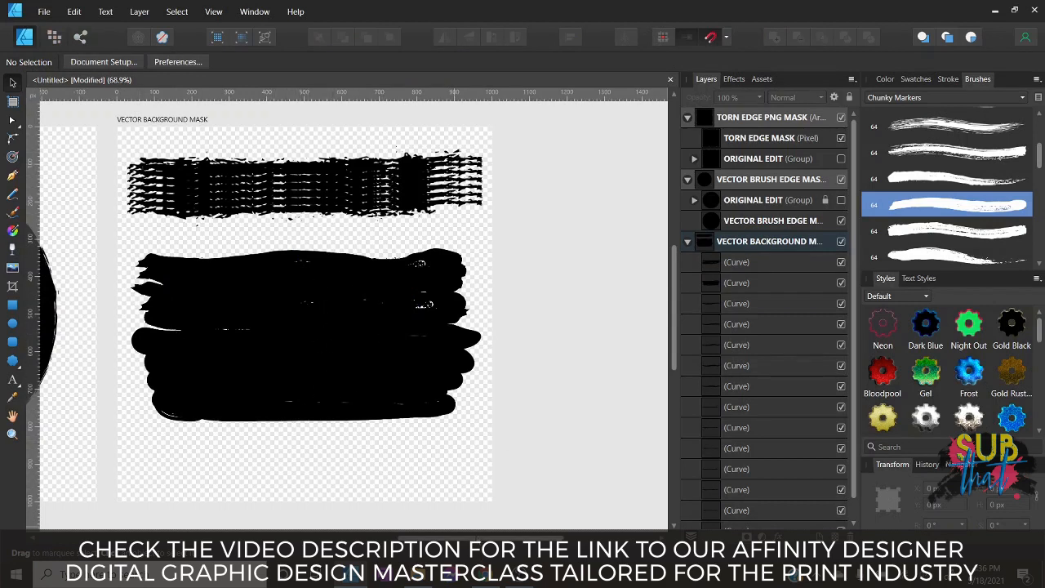
# Group the seven brush curves that form the grunge stripe on the VECTOR BACKGROUND MASK artboard.
pyautogui.hscroll(-5, 368, 368)
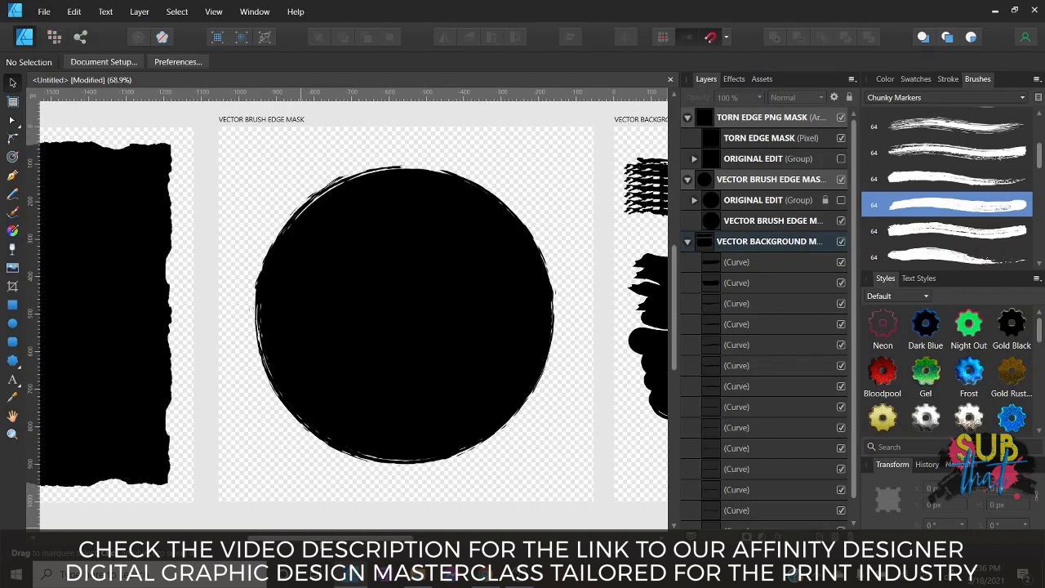
pyautogui.hscroll(5, 192, 450)
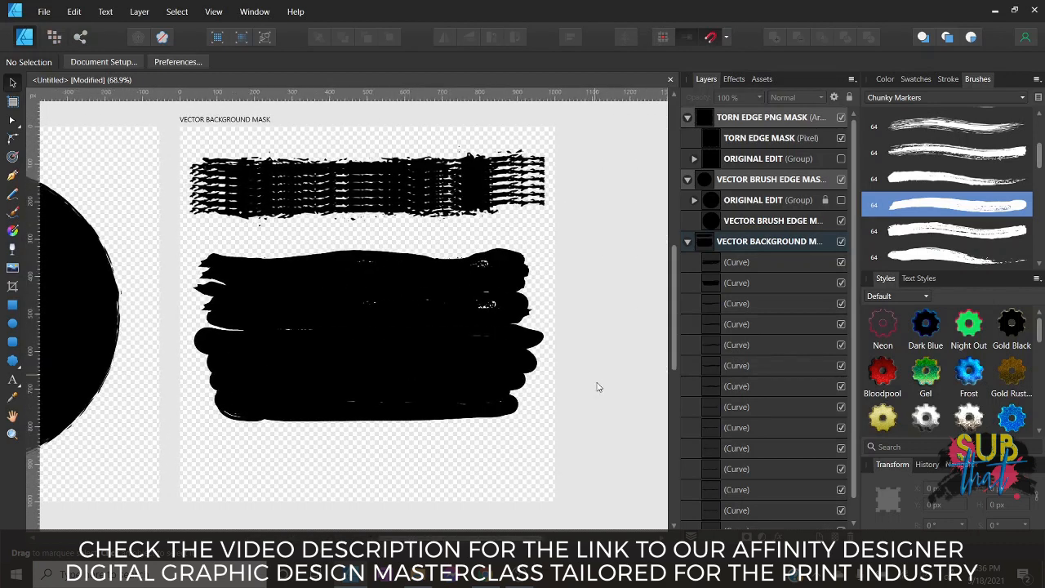
pyautogui.moveTo(603, 465); pyautogui.dragTo(151, 90)
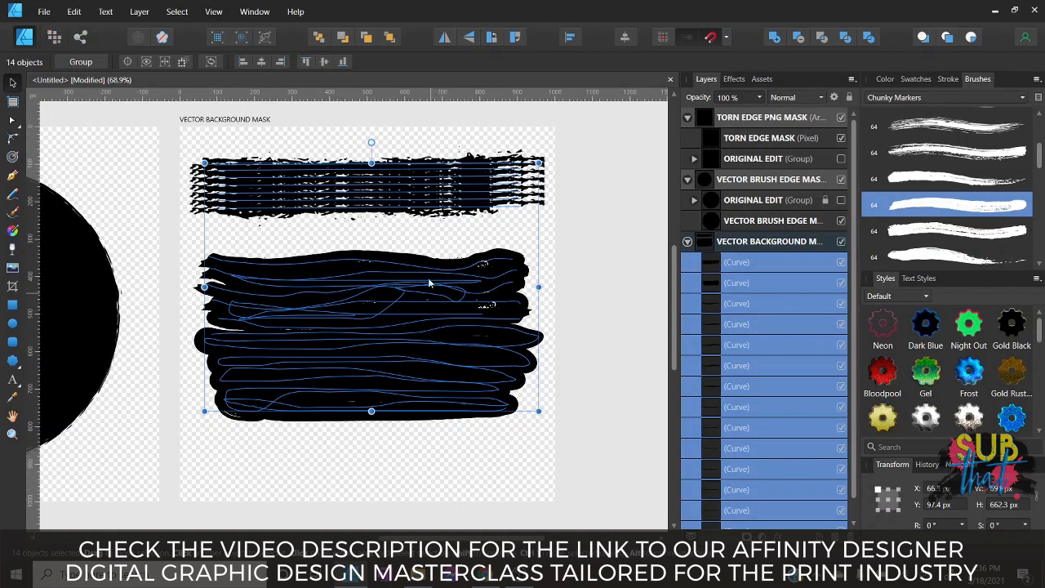
pyautogui.click(587, 285)
pyautogui.moveTo(598, 240); pyautogui.dragTo(292, 214)
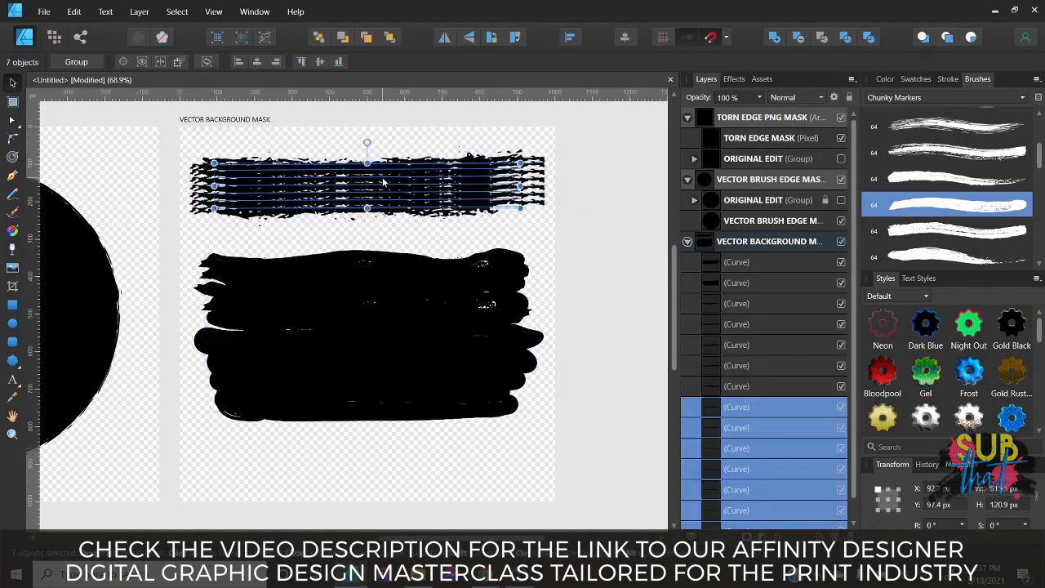
pyautogui.rightClick(752, 406)
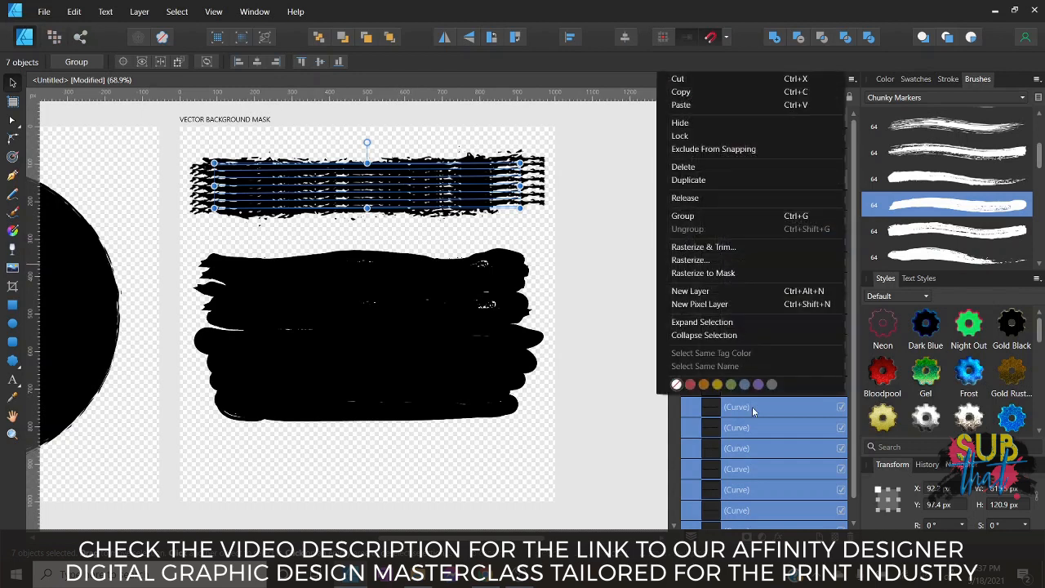
pyautogui.click(708, 216)
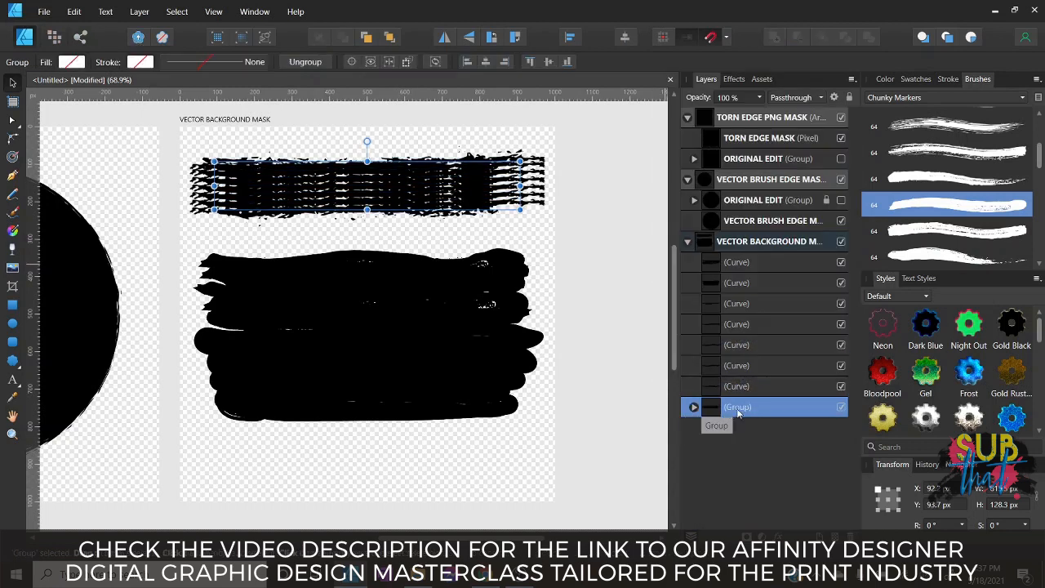
# Duplicate the grunge stripe group and rename the lower copy ORIGINAL EDIT.
pyautogui.rightClick(738, 414)
pyautogui.click(712, 169)
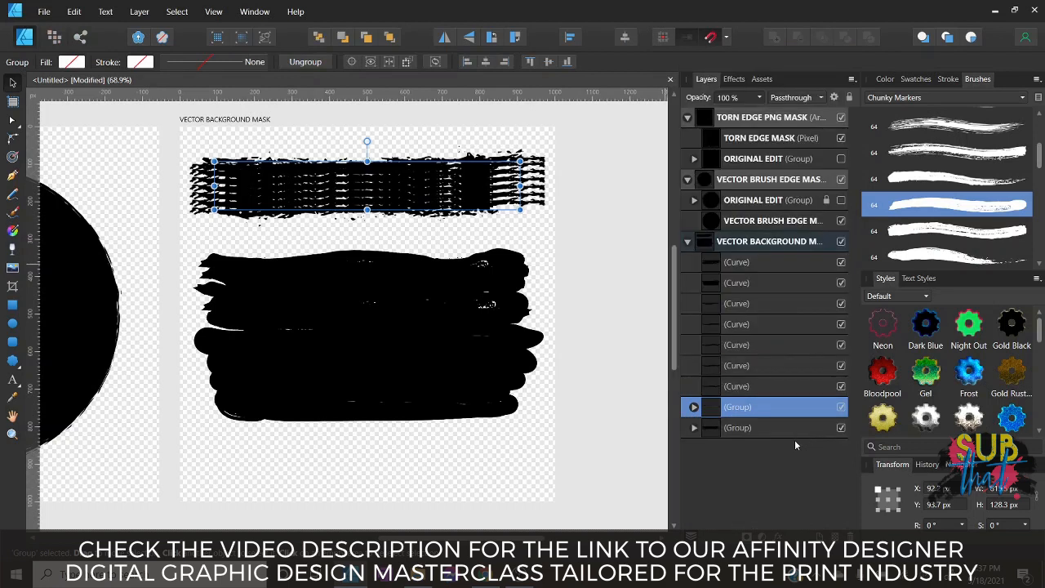
pyautogui.doubleClick(743, 430)
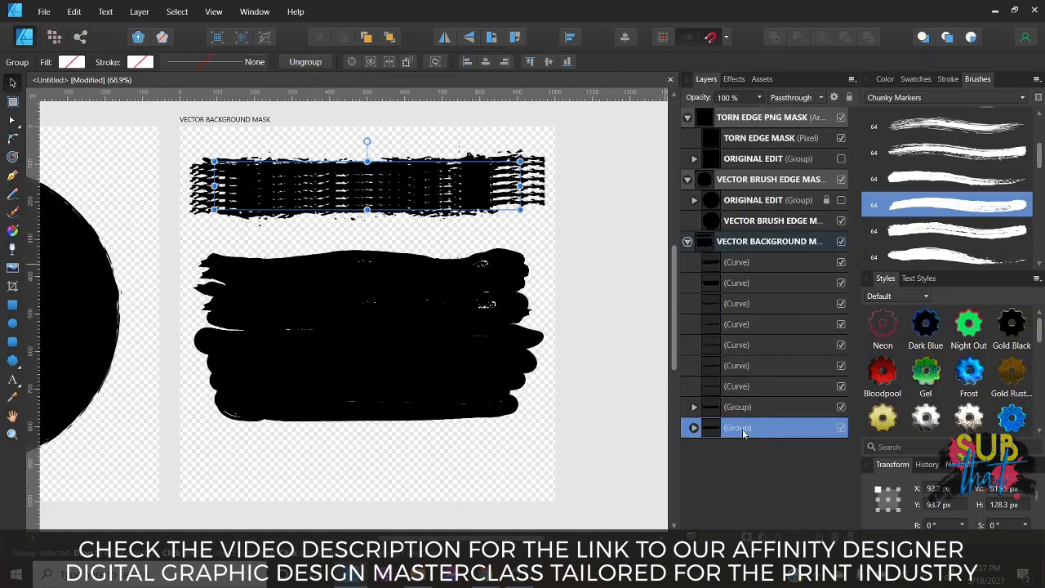
pyautogui.write('ORIGINAL EDIT')
pyautogui.press('Return')
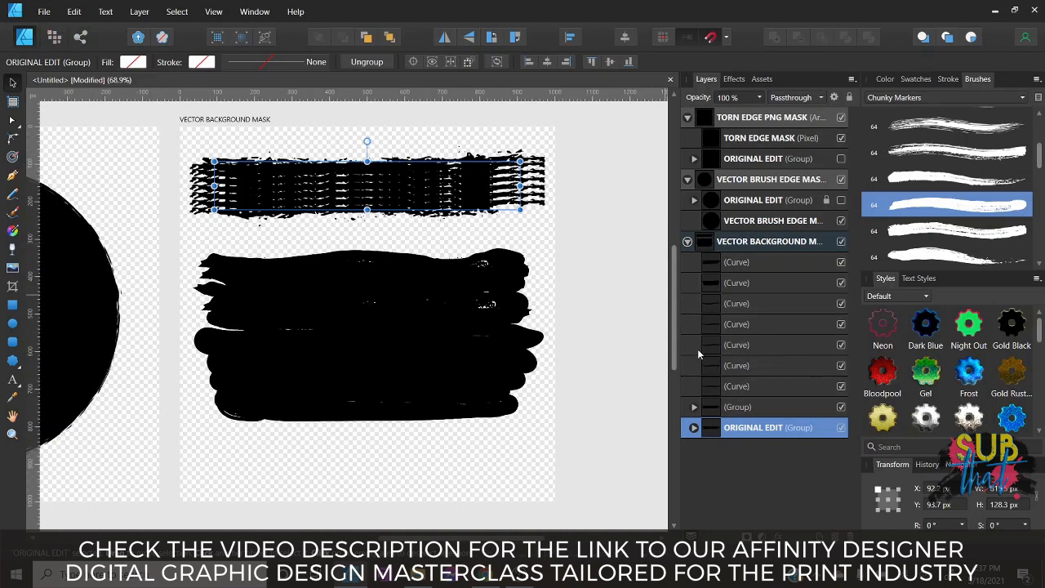
# Rasterize the unnamed grunge stripe group and name the pixel layer GRUNGE STRIPE MASK.
pyautogui.click(733, 410)
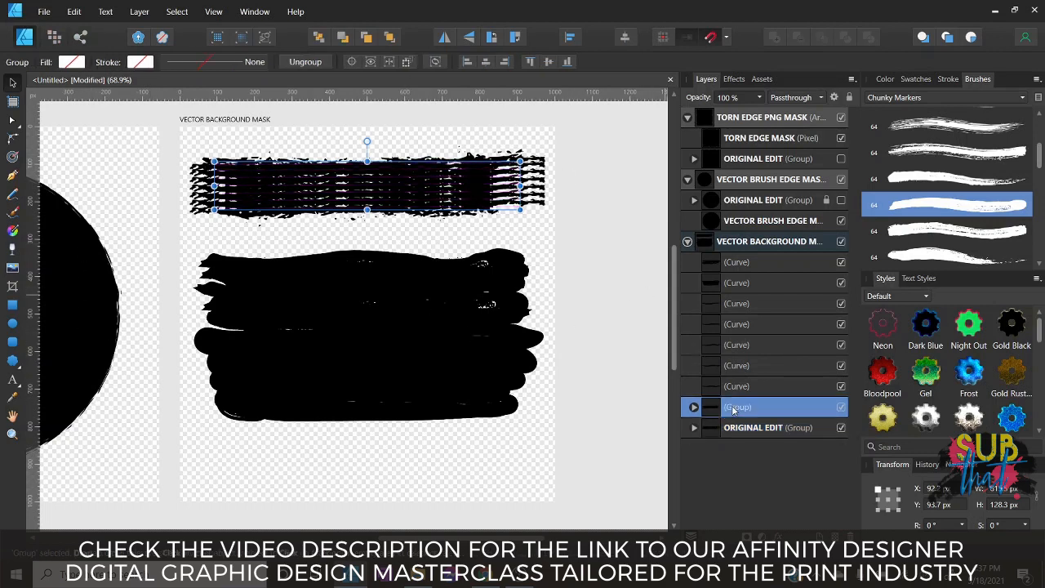
pyautogui.rightClick(733, 412)
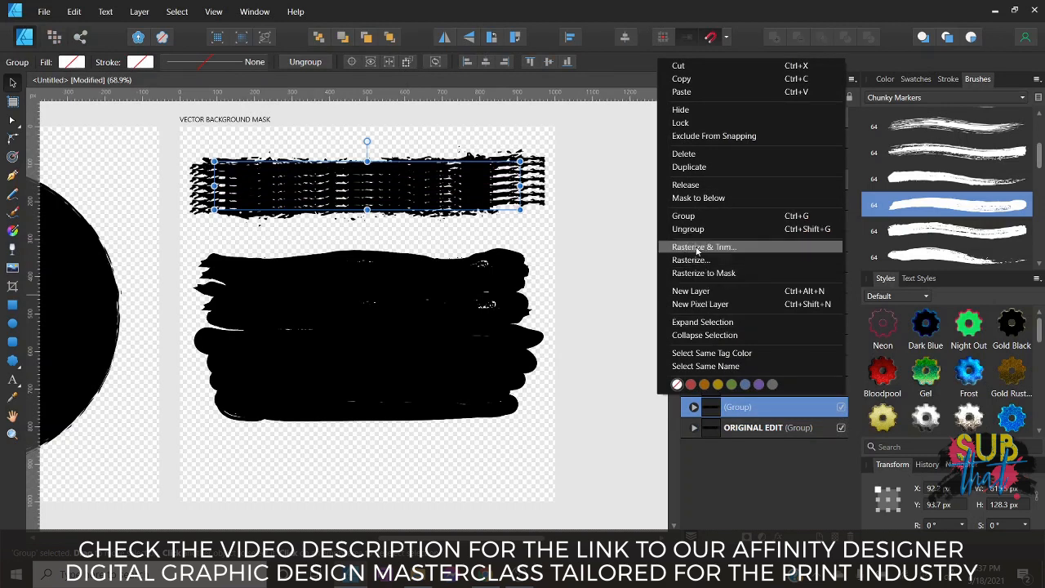
pyautogui.click(696, 260)
pyautogui.doubleClick(737, 409)
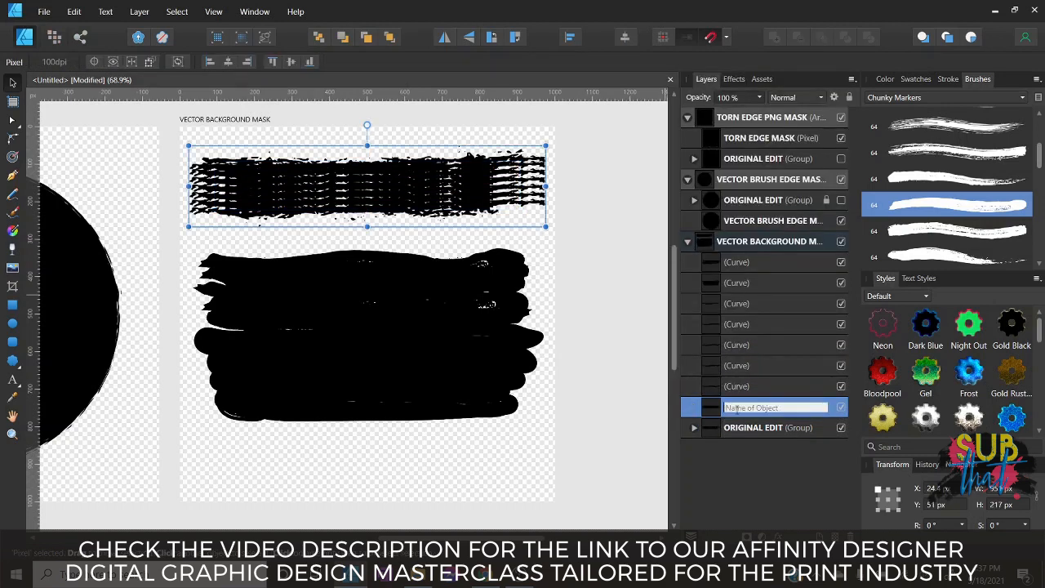
pyautogui.write('GRUNGE STRIPE MASK')
pyautogui.press('Return')
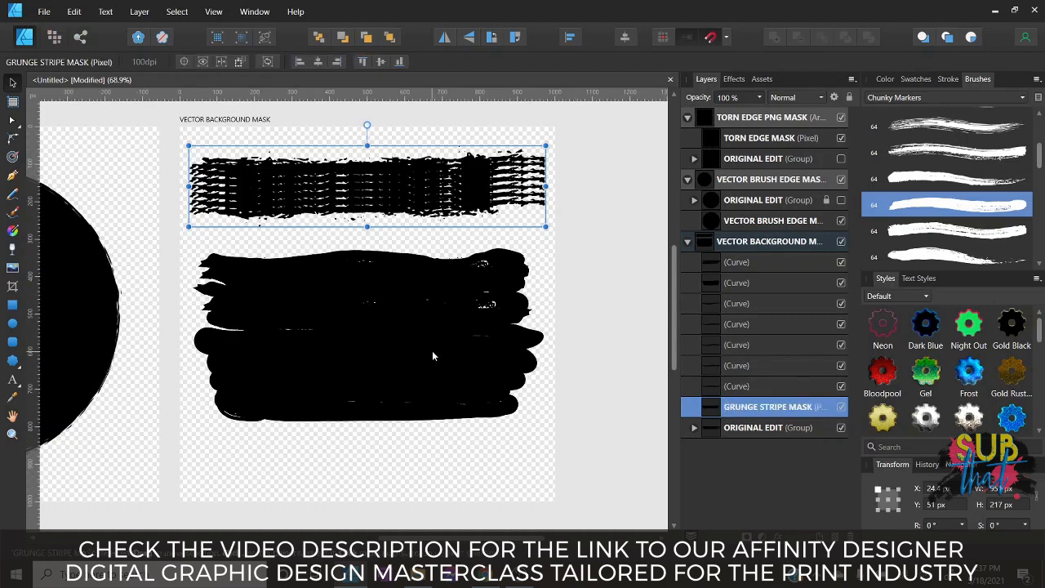
# Group the seven marker curves that form the large block below the stripe.
pyautogui.click(432, 350)
pyautogui.moveTo(558, 443); pyautogui.dragTo(194, 245)
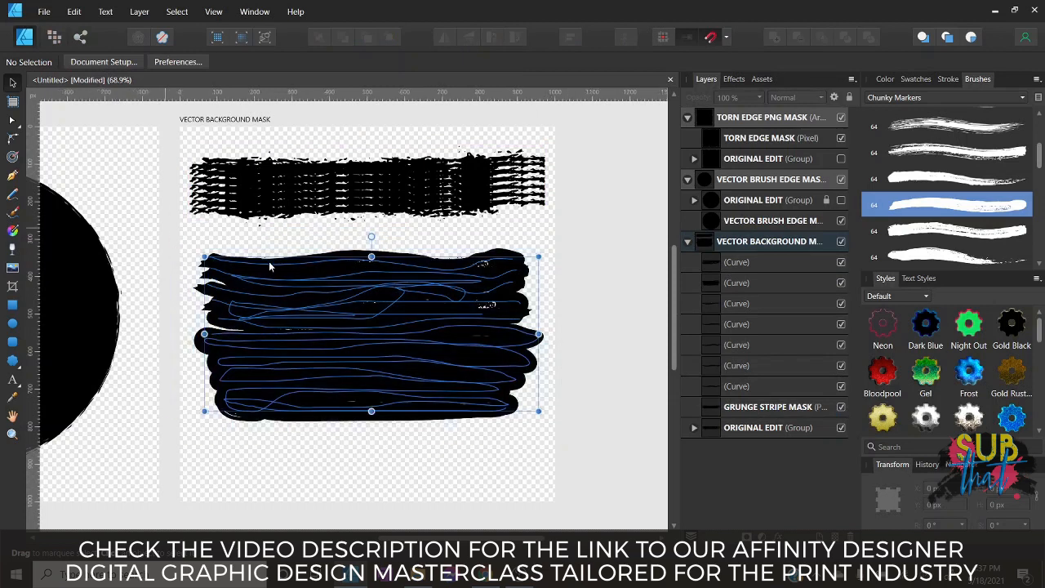
pyautogui.rightClick(738, 265)
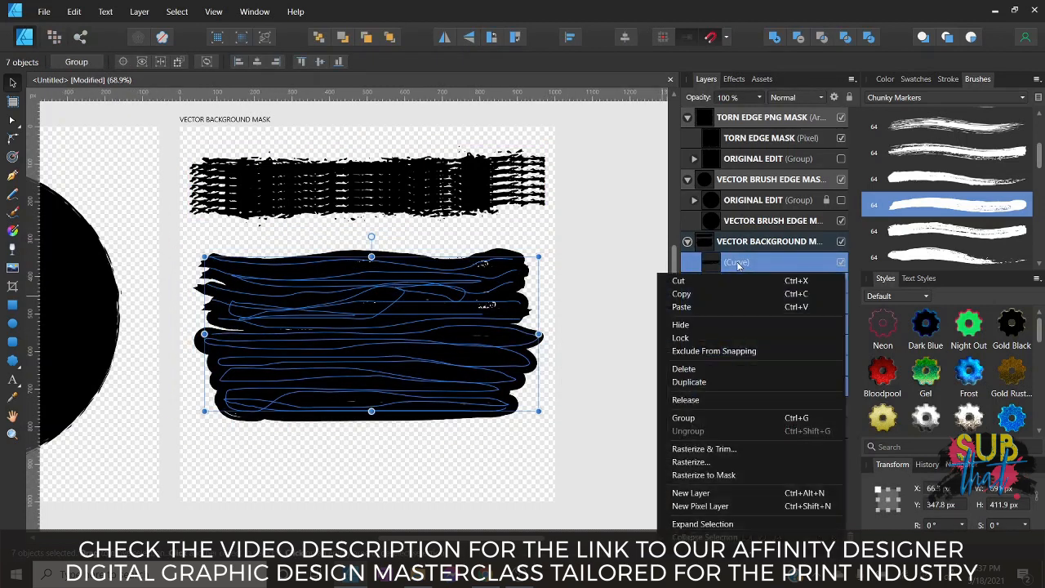
pyautogui.click(694, 418)
# Duplicate the marker block group and rename the lower copy ORIGINAL EDIT.
pyautogui.rightClick(738, 265)
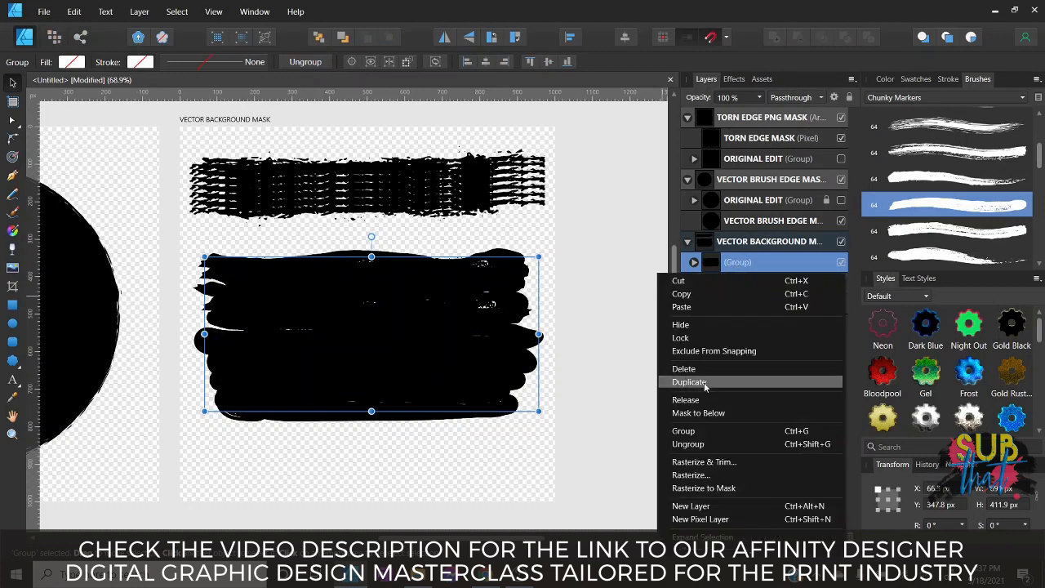
pyautogui.click(704, 385)
pyautogui.doubleClick(751, 284)
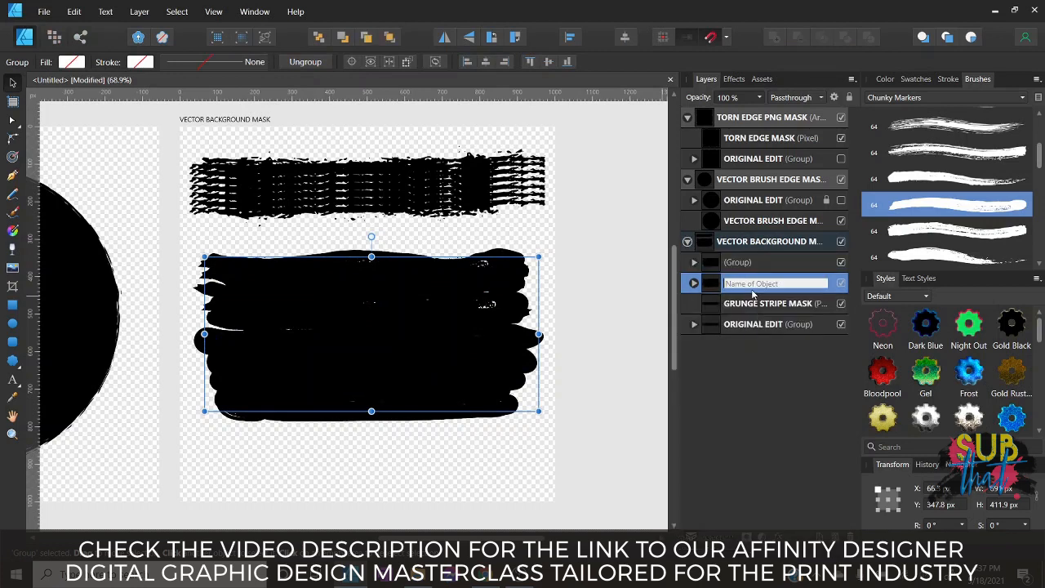
pyautogui.write('ORIGINAL EDIT')
pyautogui.press('Return')
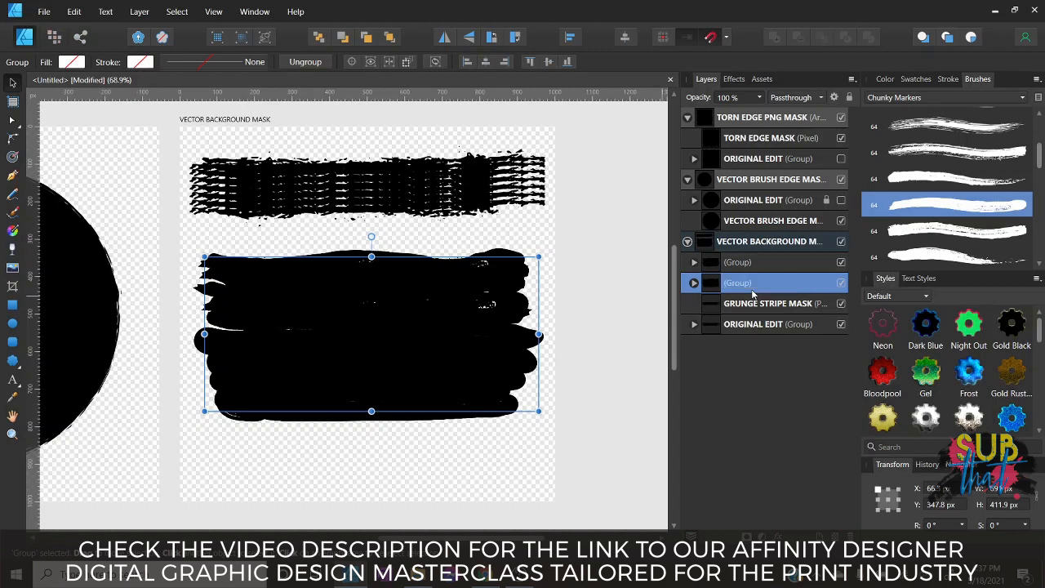
# Rasterize the unnamed marker block group and name the pixel layer BLOCKY BACKGROUND MASK.
pyautogui.click(738, 263)
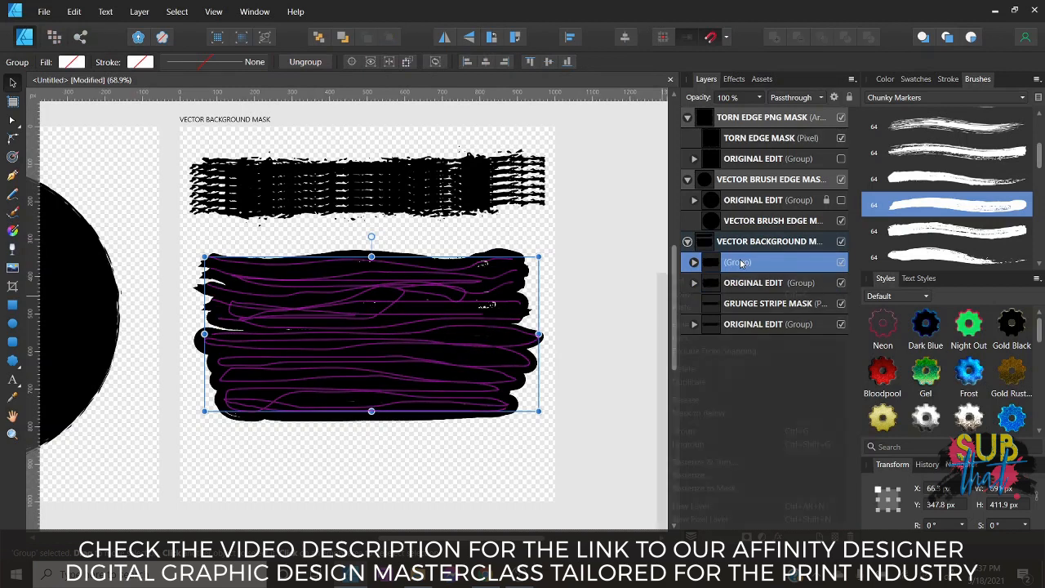
pyautogui.rightClick(737, 263)
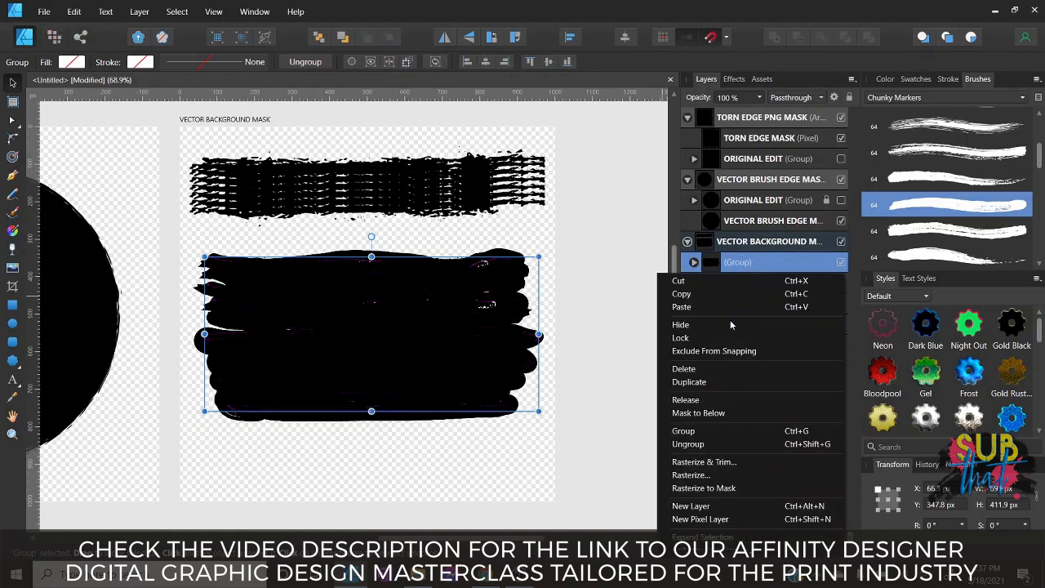
pyautogui.click(702, 475)
pyautogui.doubleClick(747, 262)
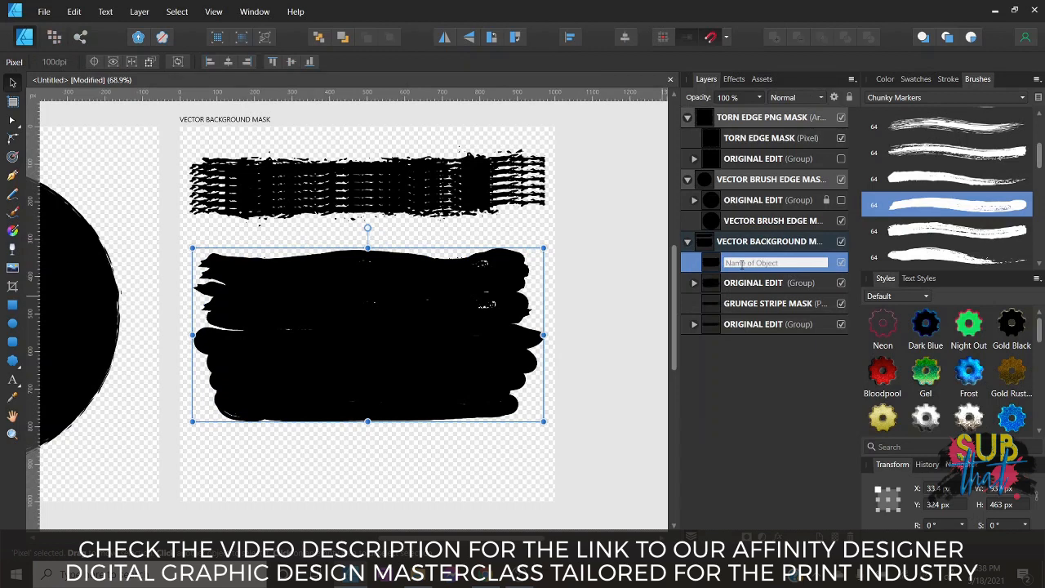
pyautogui.write('S')
pyautogui.write('LOCKY BACKGROUND MASK')
pyautogui.press('Return')
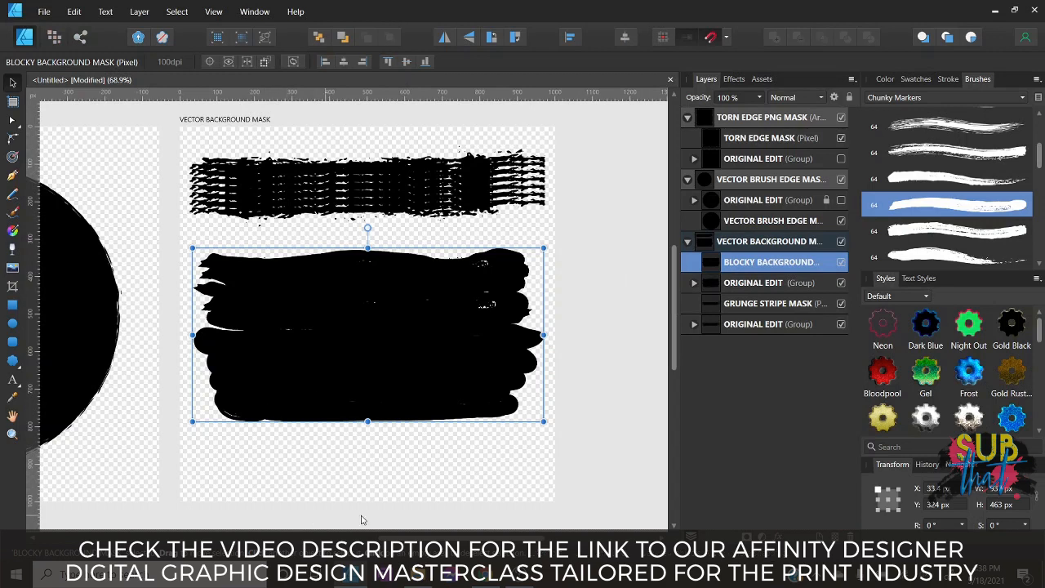
# Duplicate the VECTOR BACKGROUND MASK artboard, place the copy beside the original on its right, and select the copy's grunge stripe.
pyautogui.hscroll(10, 601, 346)
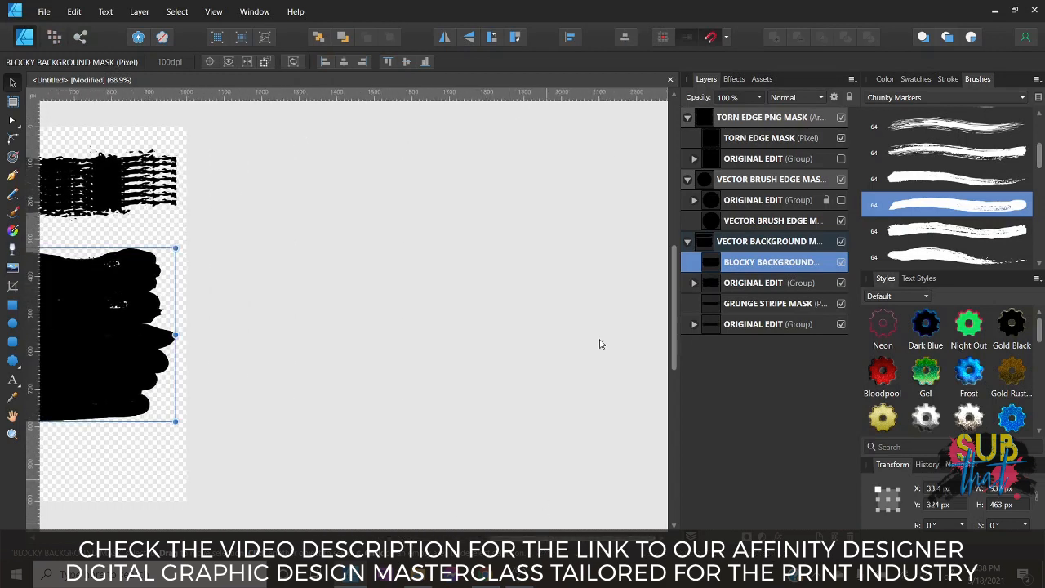
pyautogui.rightClick(772, 243)
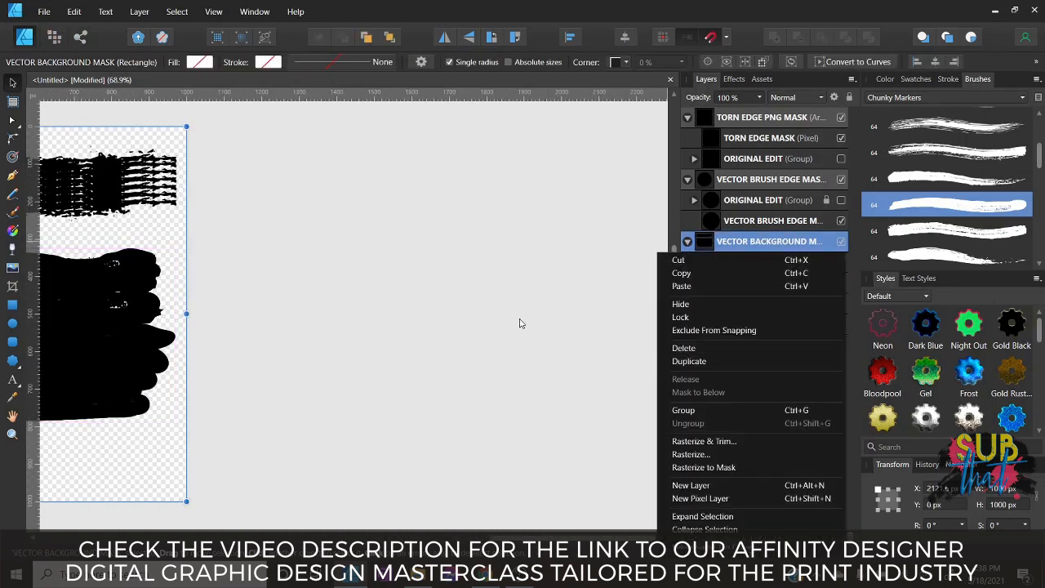
pyautogui.click(728, 367)
pyautogui.moveTo(105, 269); pyautogui.dragTo(492, 263)
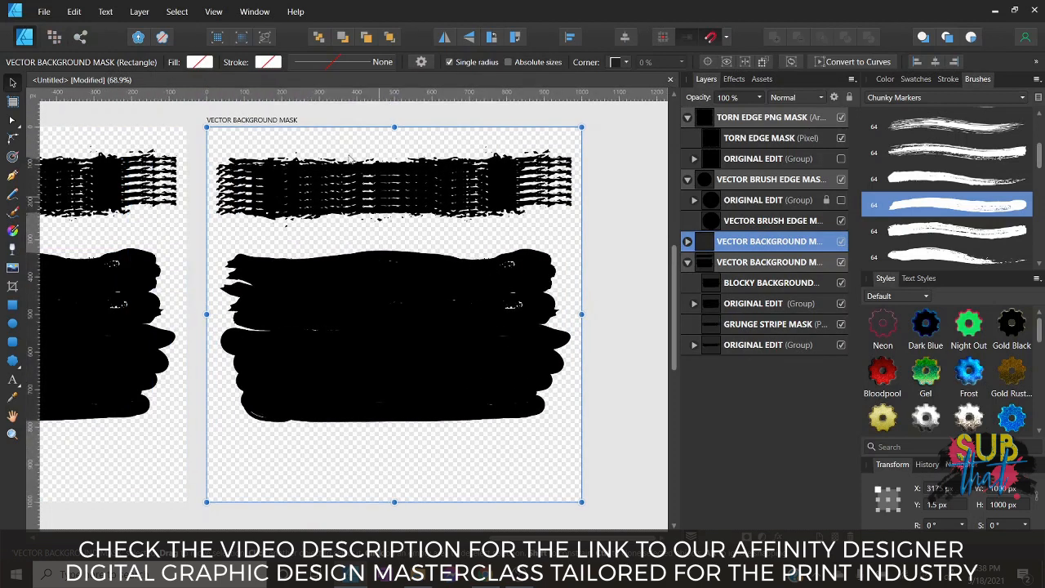
pyautogui.doubleClick(378, 186)
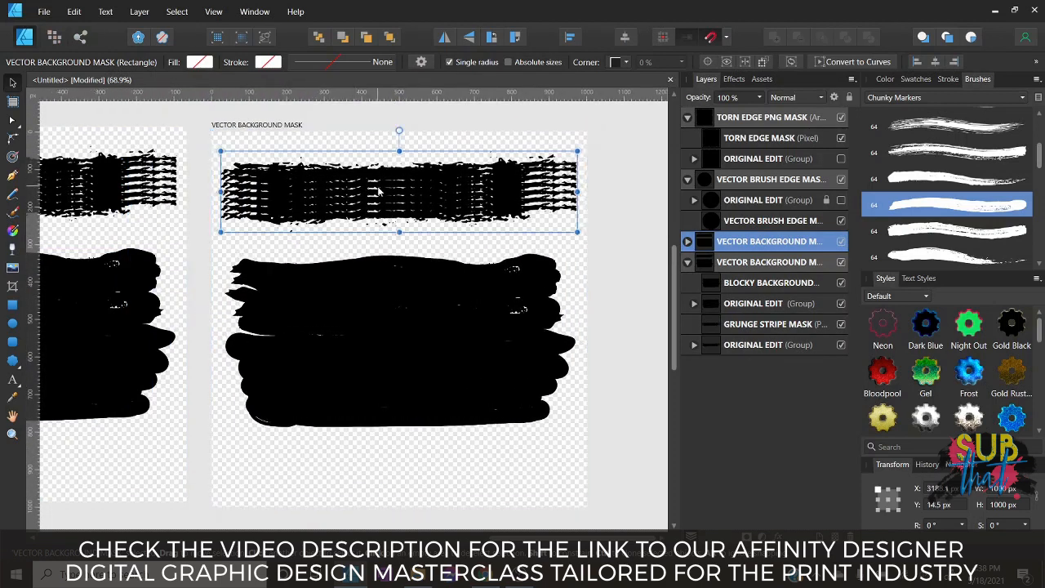
# Delete both masks and both ORIGINAL EDIT groups from the duplicated artboard, leaving the artboard empty.
pyautogui.press('Delete')
pyautogui.click(498, 350)
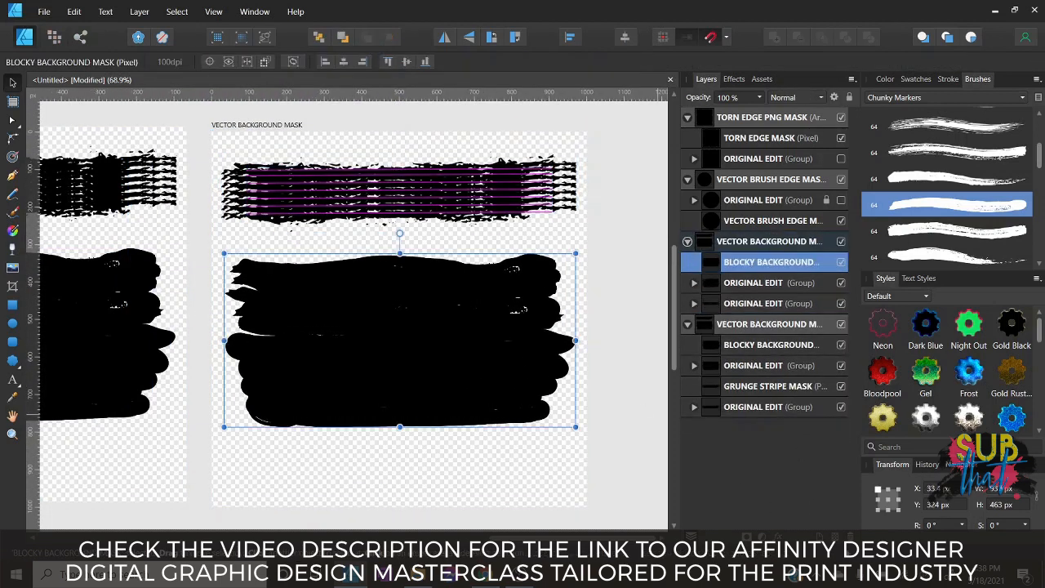
pyautogui.press('Delete')
pyautogui.click(491, 188)
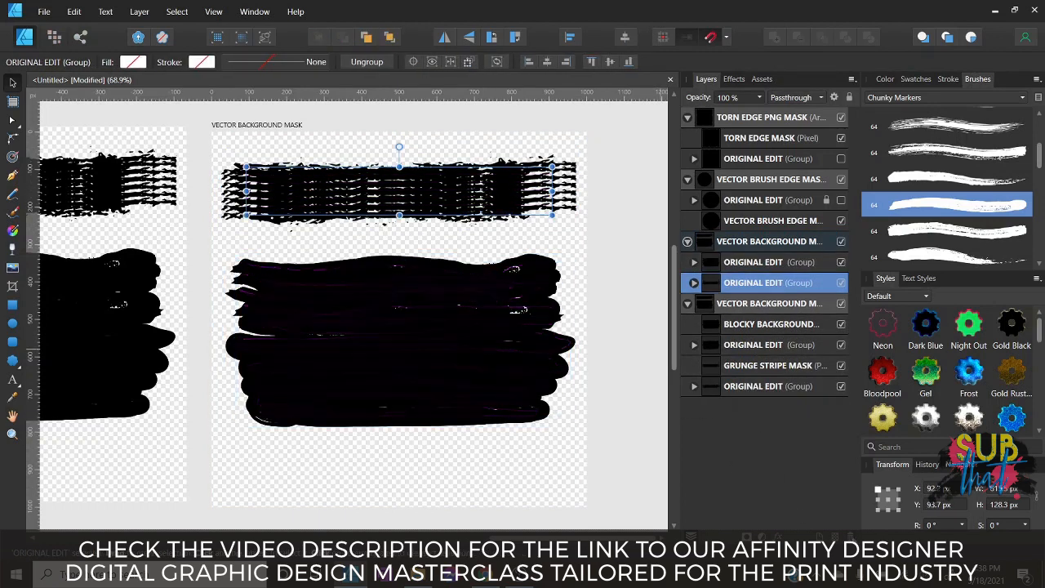
pyautogui.click(851, 536)
pyautogui.press('Delete')
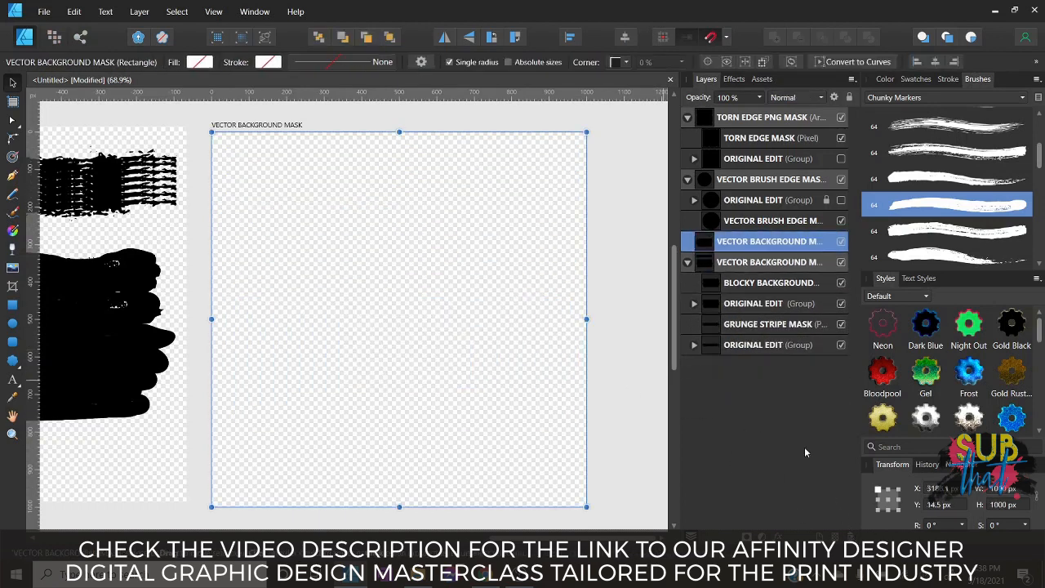
# Move the empty duplicate artboard below VECTOR BACKGROUND MASK in the layer order and rename it PIXEL PNG MASK.
pyautogui.click(686, 263)
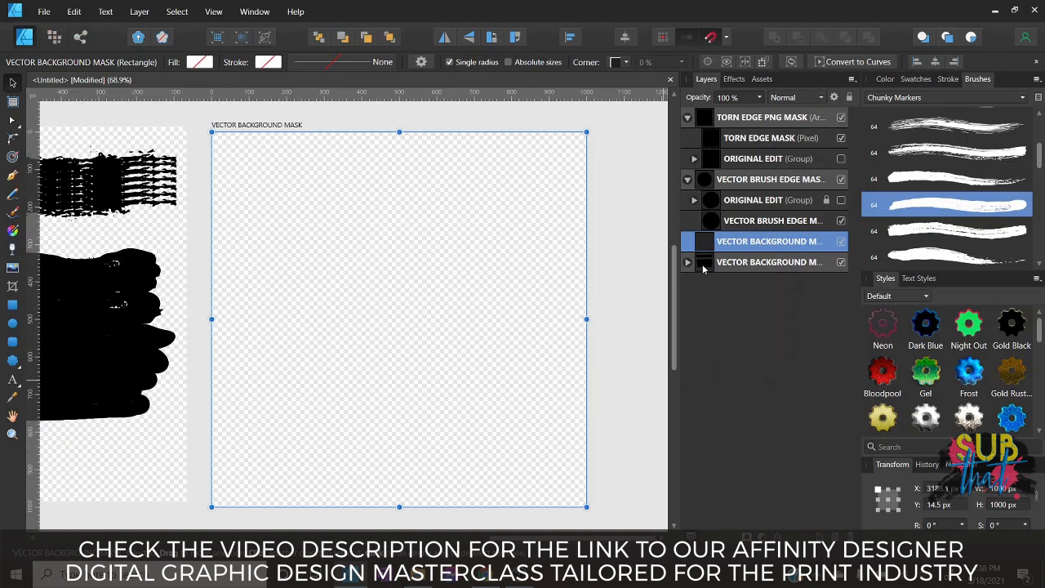
pyautogui.moveTo(695, 242); pyautogui.dragTo(728, 276)
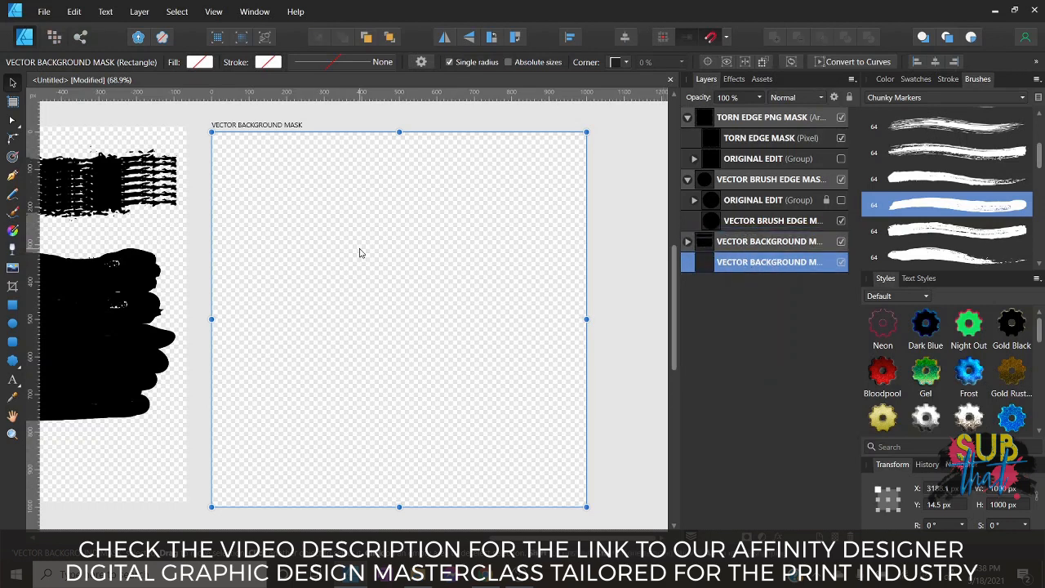
pyautogui.doubleClick(746, 265)
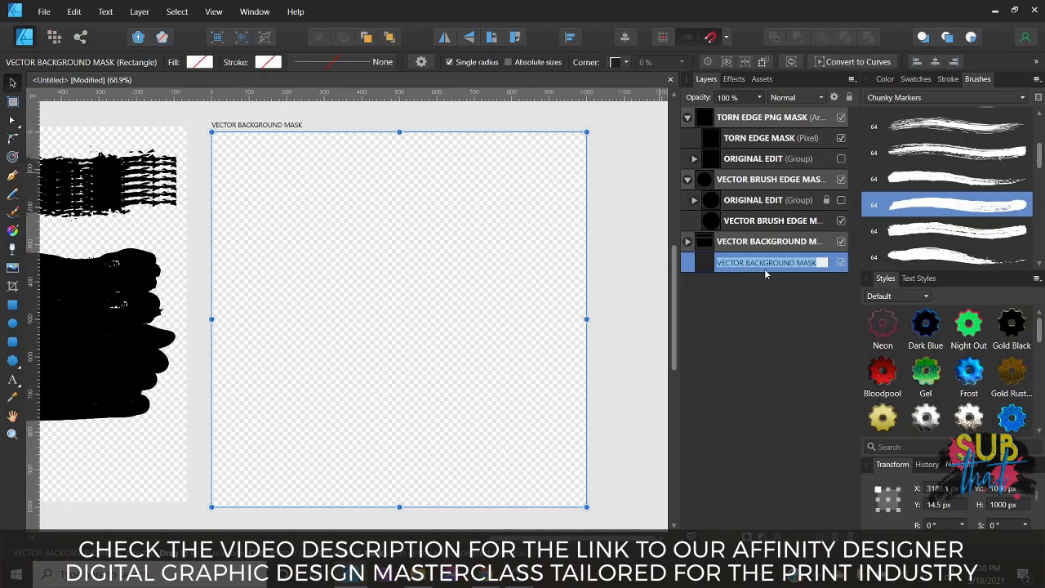
pyautogui.write('PIXEL PN')
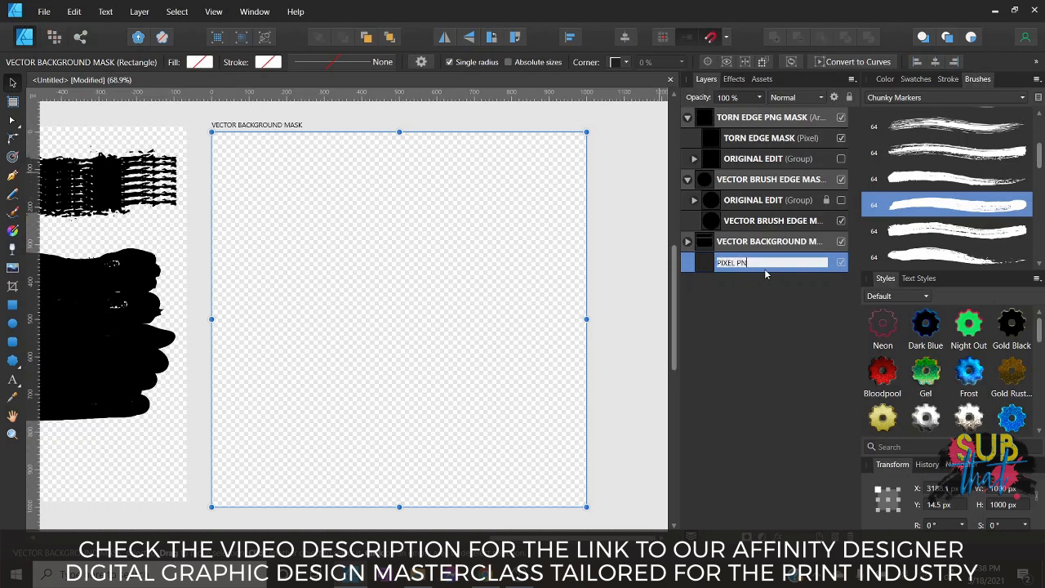
pyautogui.write('G MASK')
pyautogui.press('Return')
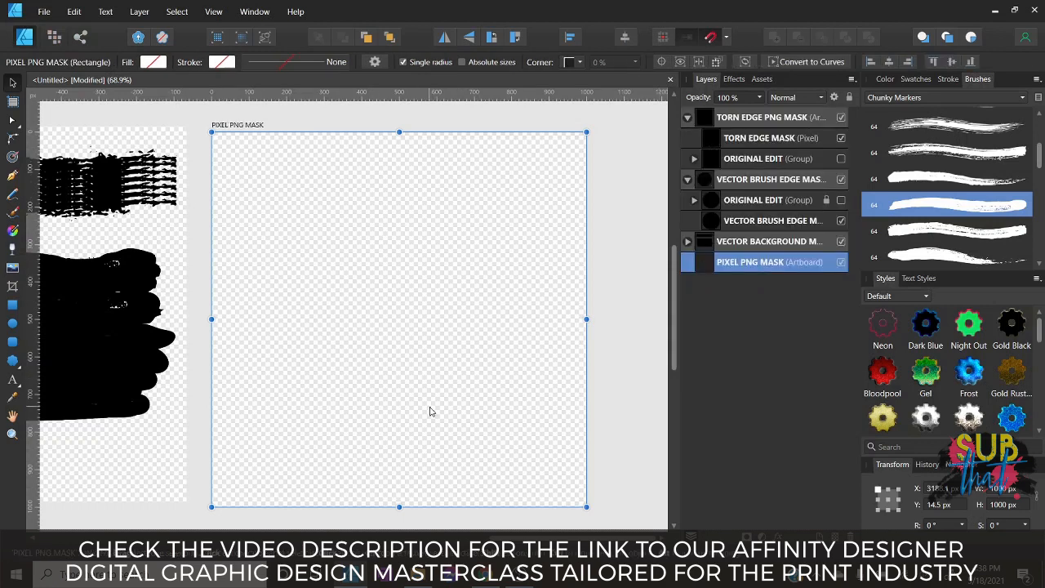
# Switch to the Pixel Persona and look through its brush categories, displaying the DAUB Watercolours & Washes set.
pyautogui.click(54, 37)
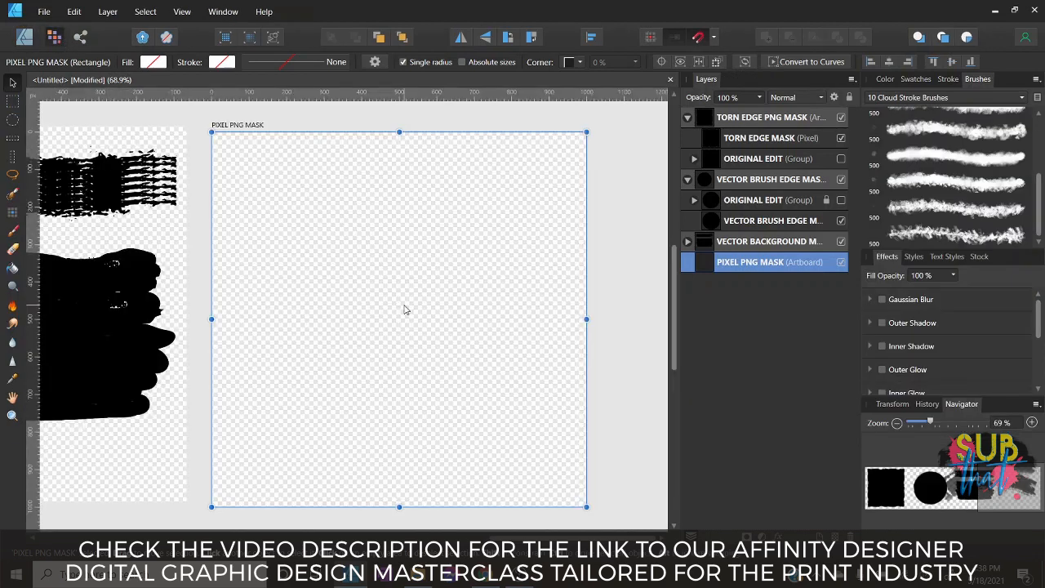
pyautogui.moveTo(33, 204); pyautogui.dragTo(46, 366)
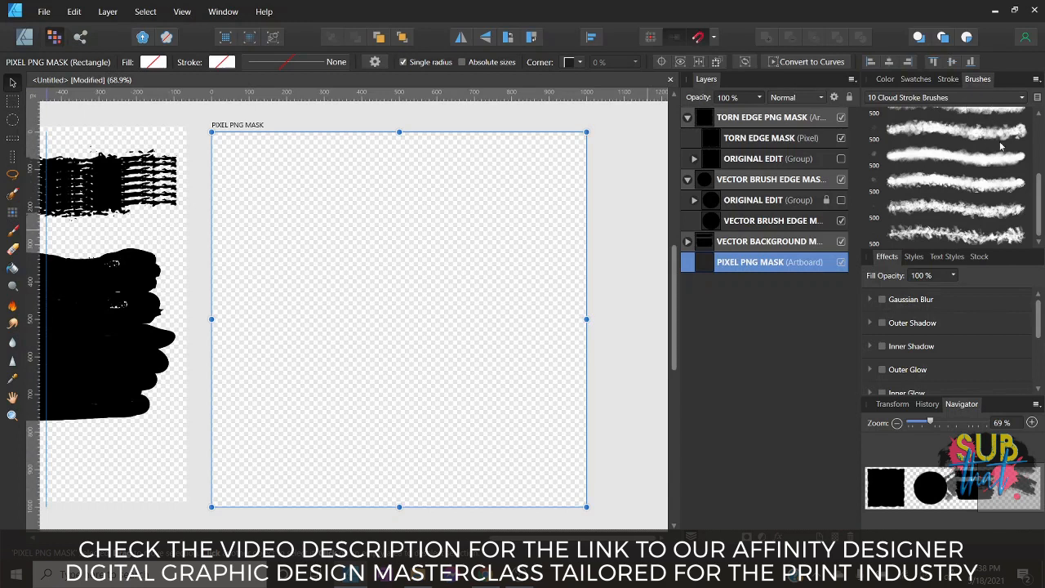
pyautogui.scroll(3, 1001, 146)
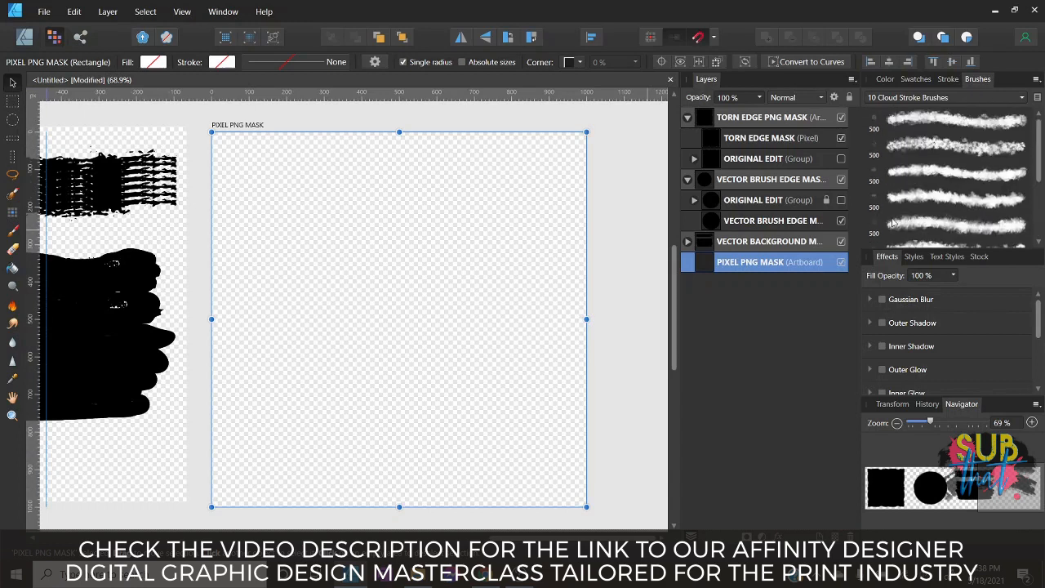
pyautogui.click(951, 98)
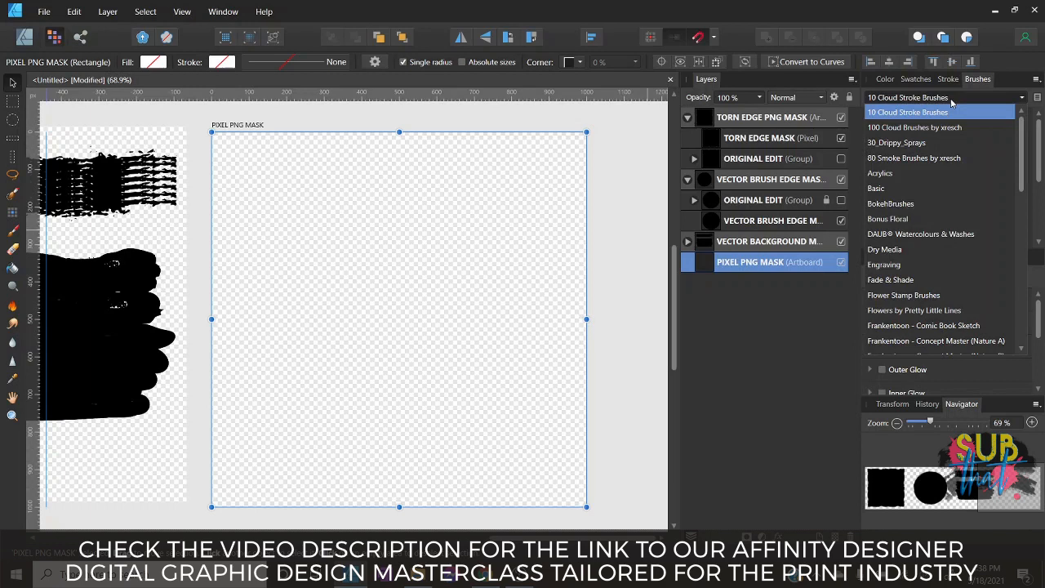
pyautogui.scroll(-3, 933, 220)
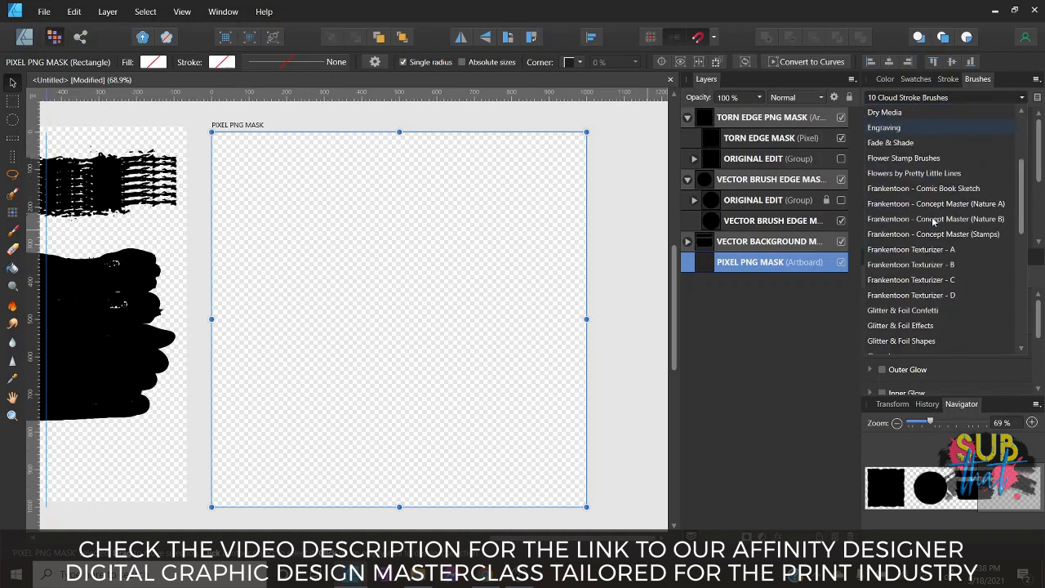
pyautogui.scroll(-4, 914, 167)
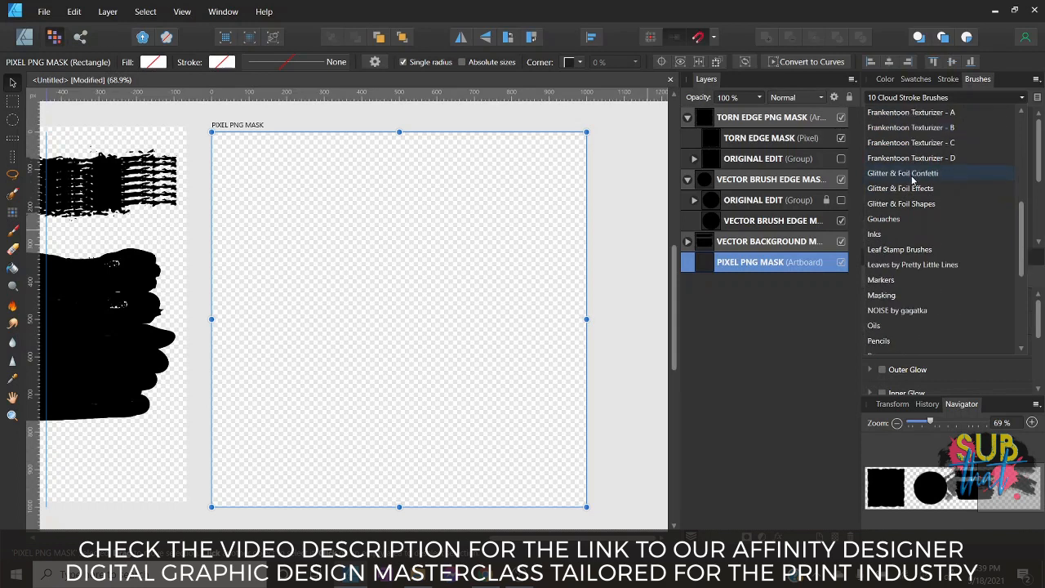
pyautogui.scroll(-4, 913, 163)
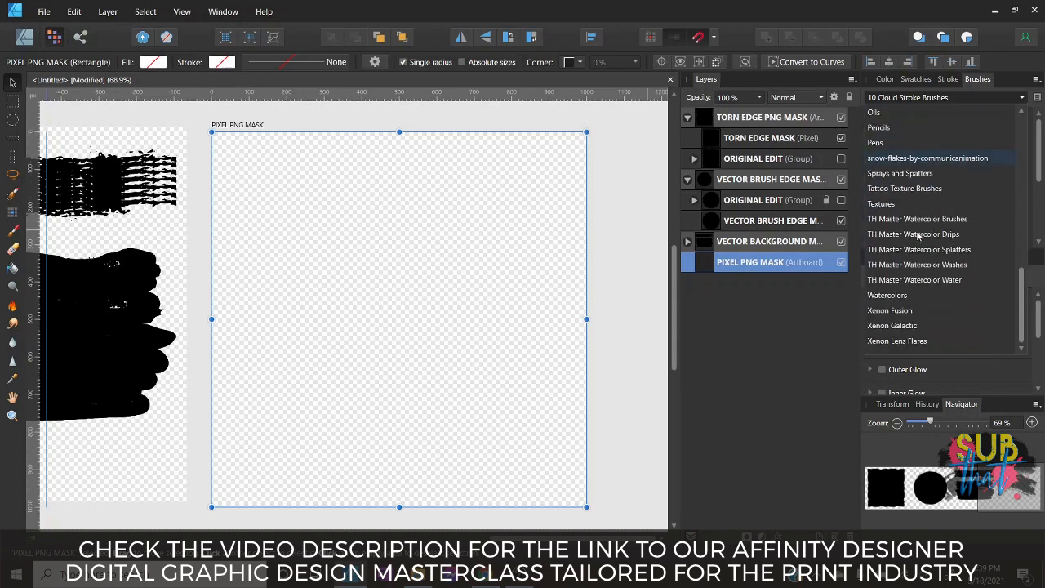
pyautogui.scroll(2, 901, 168)
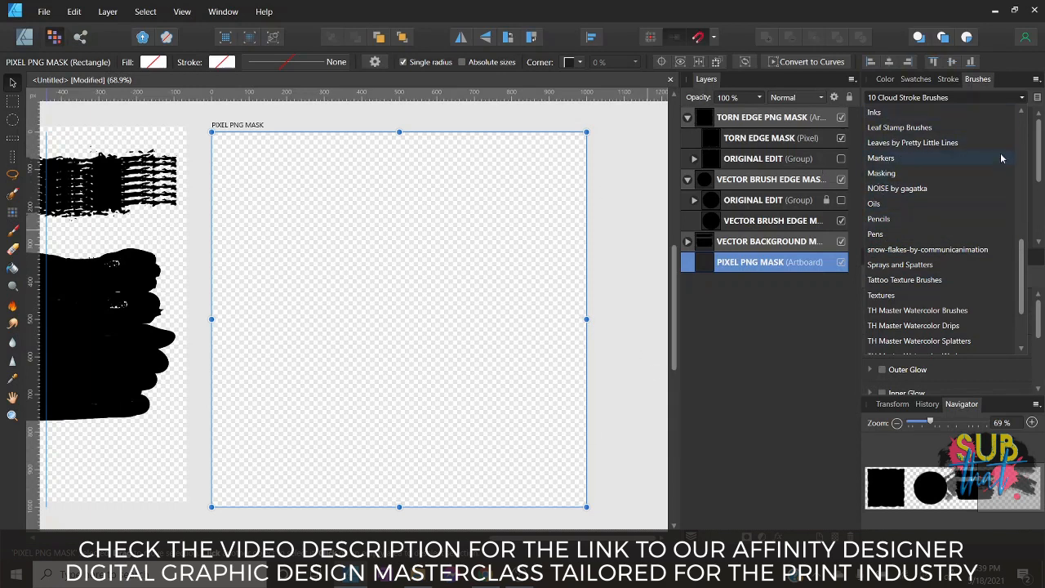
pyautogui.scroll(-2, 927, 239)
pyautogui.scroll(8, 934, 262)
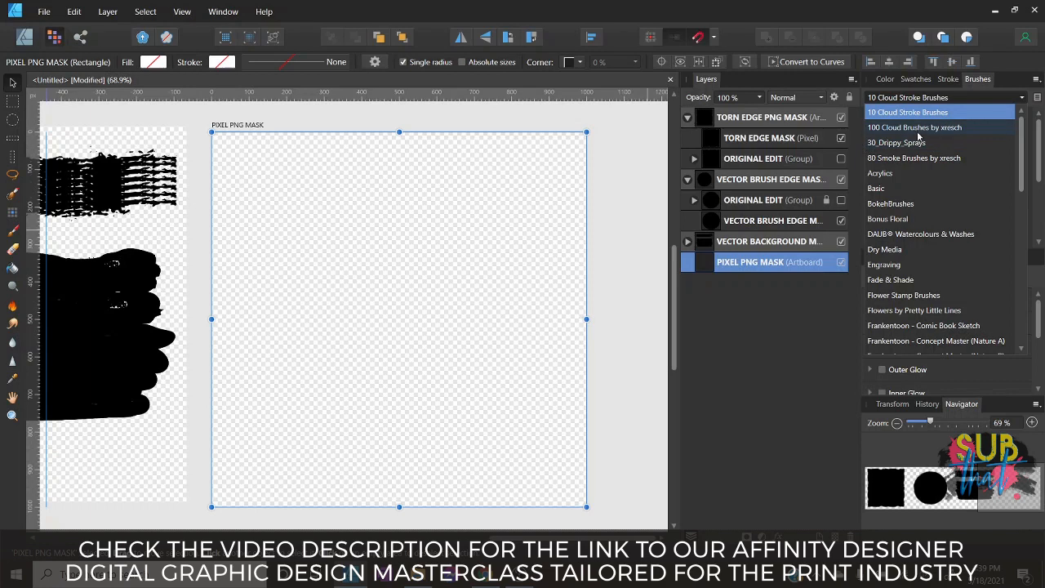
pyautogui.scroll(-3, 931, 178)
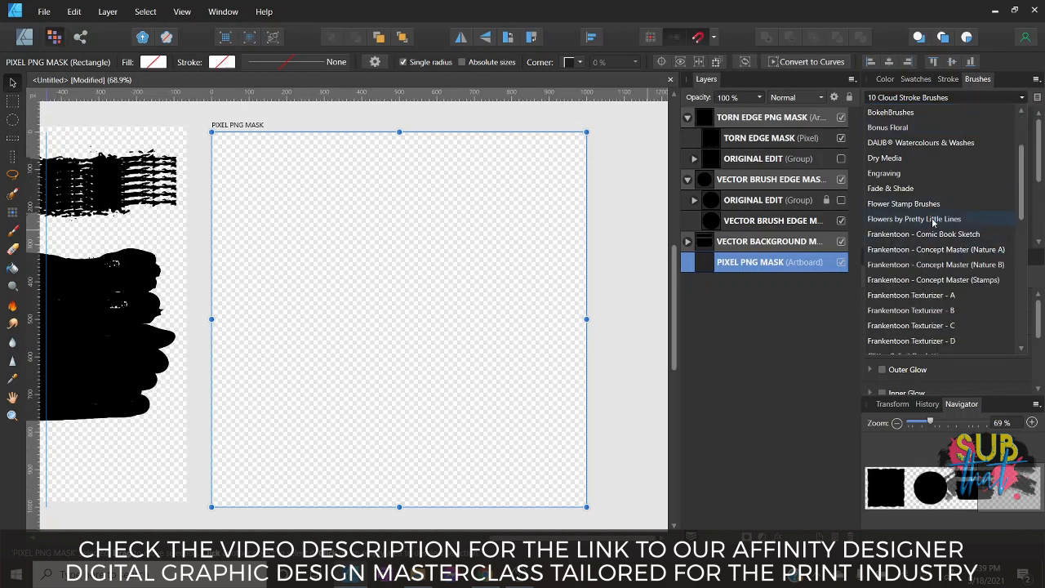
pyautogui.click(926, 144)
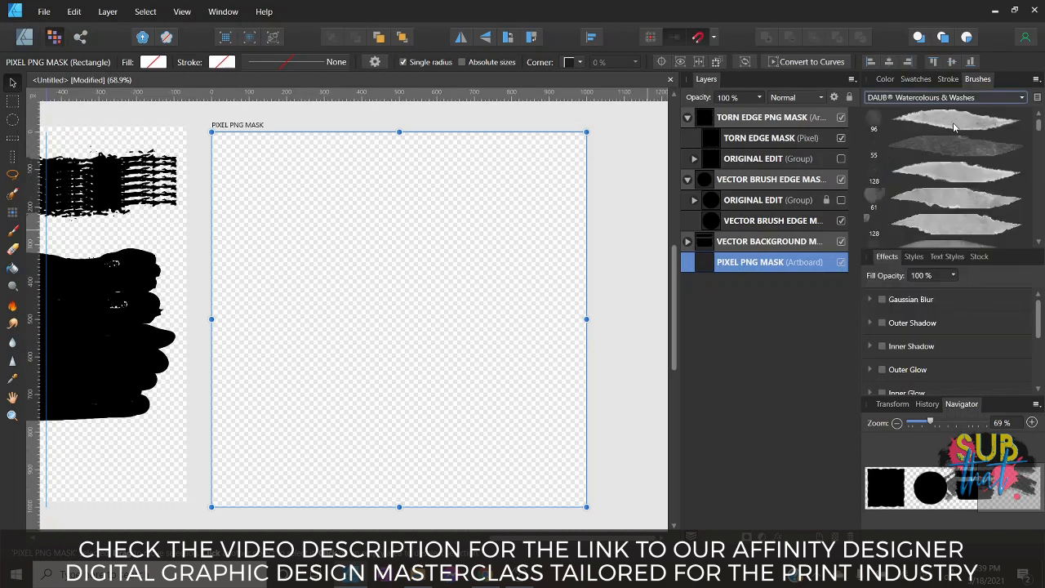
# Choose the Classic Crayon brush from the Dry Media category and activate the Paint Brush tool.
pyautogui.click(944, 99)
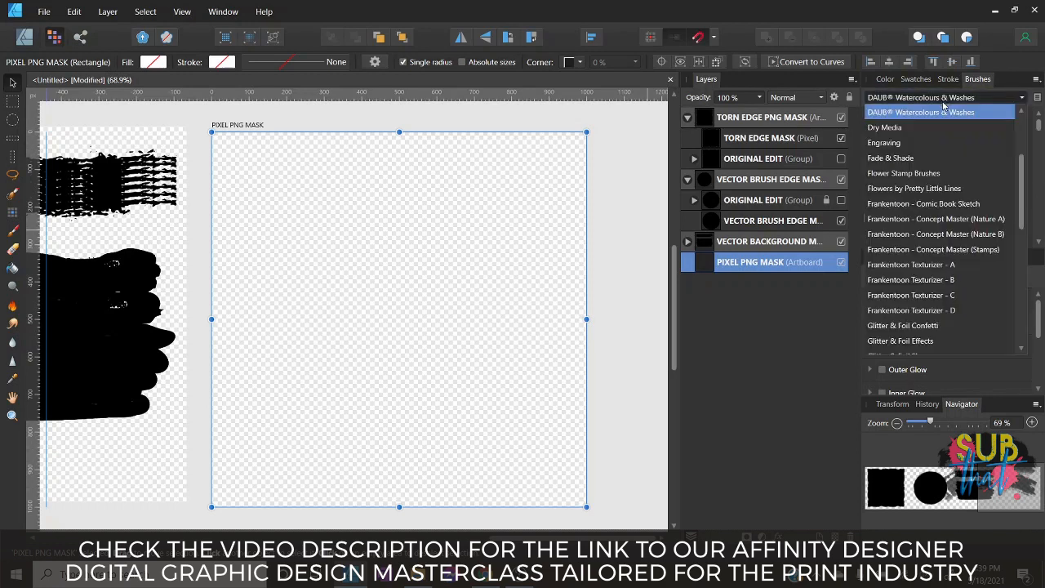
pyautogui.click(901, 128)
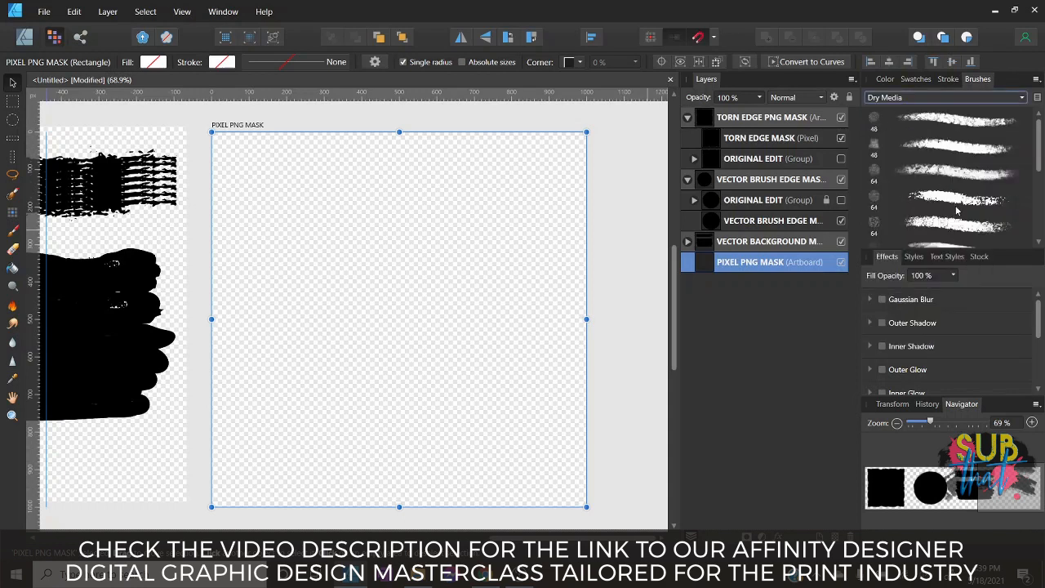
pyautogui.click(956, 173)
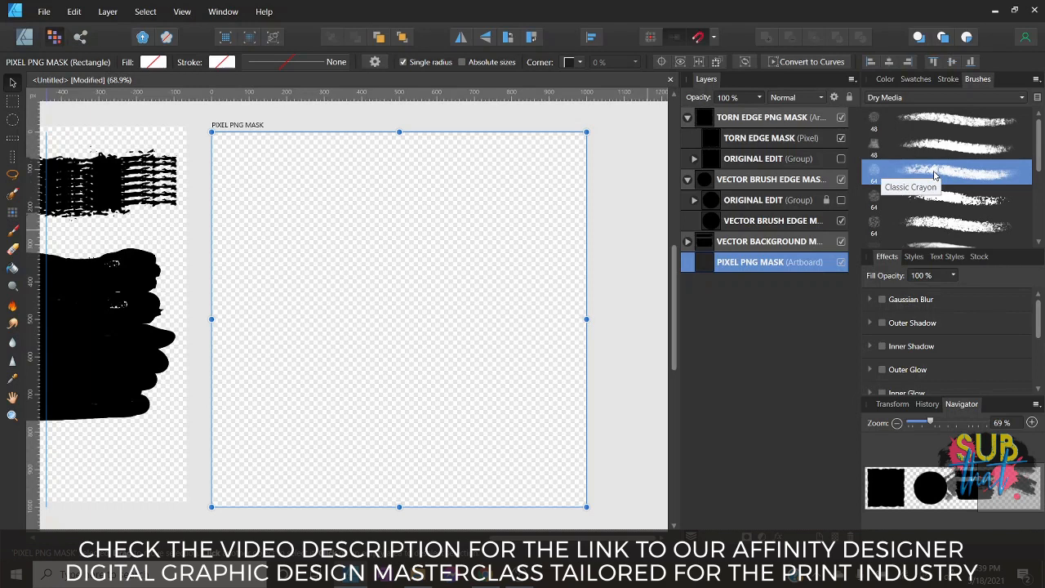
pyautogui.click(13, 231)
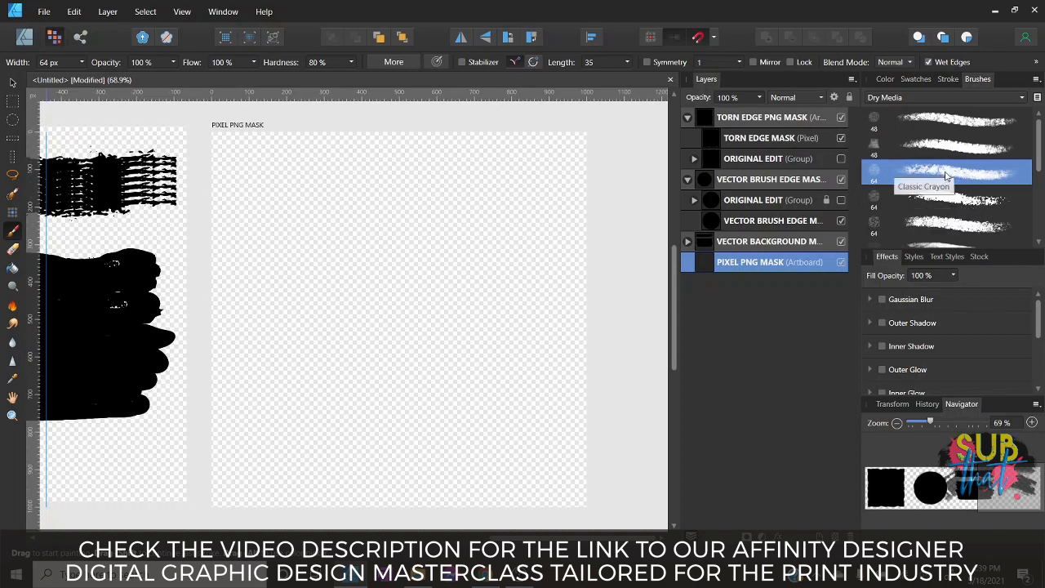
# Paint a filled black crayon block, about 800 by 700 px, on the PIXEL PNG MASK artboard with the 64 px brush.
pyautogui.click(884, 79)
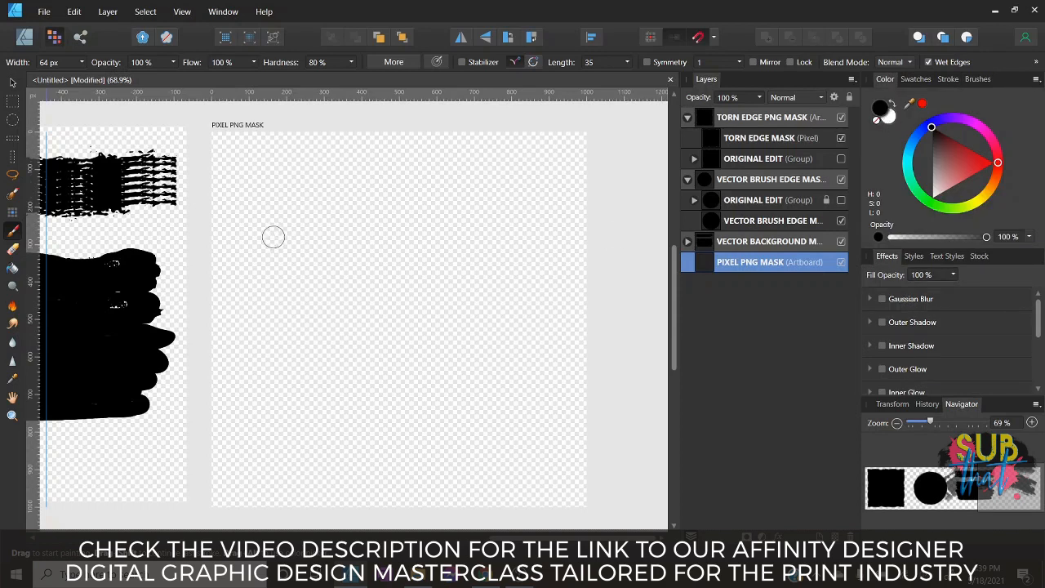
pyautogui.moveTo(259, 205)
pyautogui.mouseDown()
pyautogui.moveTo(529, 209)
pyautogui.moveTo(531, 451)
pyautogui.moveTo(284, 439)
pyautogui.moveTo(270, 401)
pyautogui.moveTo(263, 206)
pyautogui.moveTo(487, 209)
pyautogui.mouseUp()
pyautogui.moveTo(512, 220)
pyautogui.mouseDown()
pyautogui.moveTo(270, 213)
pyautogui.moveTo(314, 225)
pyautogui.moveTo(513, 231)
pyautogui.moveTo(530, 241)
pyautogui.moveTo(261, 228)
pyautogui.moveTo(525, 258)
pyautogui.moveTo(280, 262)
pyautogui.moveTo(448, 268)
pyautogui.moveTo(527, 285)
pyautogui.moveTo(253, 283)
pyautogui.moveTo(507, 276)
pyautogui.moveTo(292, 244)
pyautogui.moveTo(273, 252)
pyautogui.moveTo(515, 252)
pyautogui.moveTo(455, 232)
pyautogui.moveTo(266, 221)
pyautogui.moveTo(503, 258)
pyautogui.moveTo(271, 267)
pyautogui.moveTo(259, 223)
pyautogui.moveTo(258, 261)
pyautogui.moveTo(259, 207)
pyautogui.moveTo(258, 311)
pyautogui.moveTo(261, 288)
pyautogui.moveTo(432, 285)
pyautogui.moveTo(502, 290)
pyautogui.moveTo(519, 307)
pyautogui.moveTo(270, 299)
pyautogui.moveTo(534, 326)
pyautogui.moveTo(283, 304)
pyautogui.moveTo(263, 308)
pyautogui.moveTo(519, 325)
pyautogui.moveTo(524, 336)
pyautogui.moveTo(351, 324)
pyautogui.moveTo(269, 329)
pyautogui.moveTo(510, 343)
pyautogui.moveTo(257, 346)
pyautogui.moveTo(524, 360)
pyautogui.moveTo(457, 367)
pyautogui.moveTo(275, 350)
pyautogui.moveTo(455, 362)
pyautogui.moveTo(531, 345)
pyautogui.moveTo(527, 382)
pyautogui.moveTo(267, 378)
pyautogui.moveTo(473, 380)
pyautogui.moveTo(528, 397)
pyautogui.moveTo(310, 381)
pyautogui.moveTo(508, 392)
pyautogui.moveTo(276, 397)
pyautogui.moveTo(531, 412)
pyautogui.moveTo(273, 422)
pyautogui.moveTo(527, 439)
pyautogui.moveTo(260, 445)
pyautogui.moveTo(260, 292)
pyautogui.mouseUp()
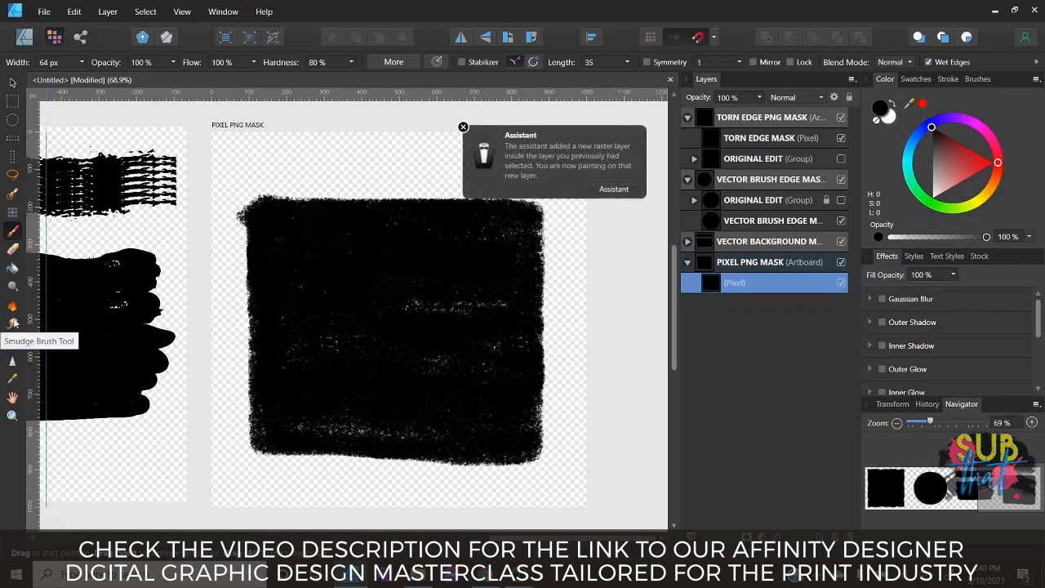
pyautogui.click(12, 250)
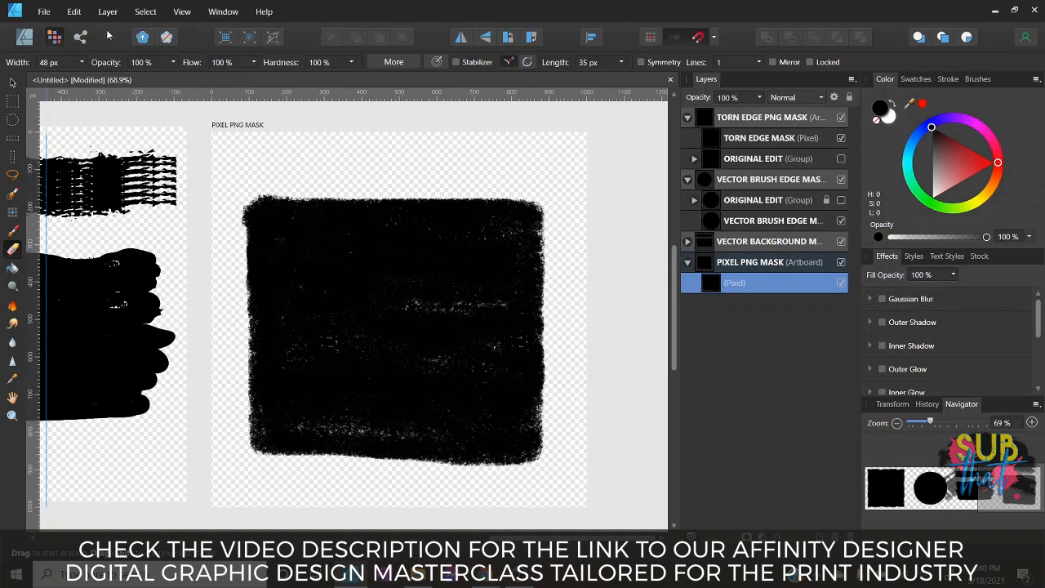
pyautogui.click(334, 196)
# Rename the painted crayon block's pixel layer as PIXEL GRUNGE MASK.
pyautogui.click(12, 83)
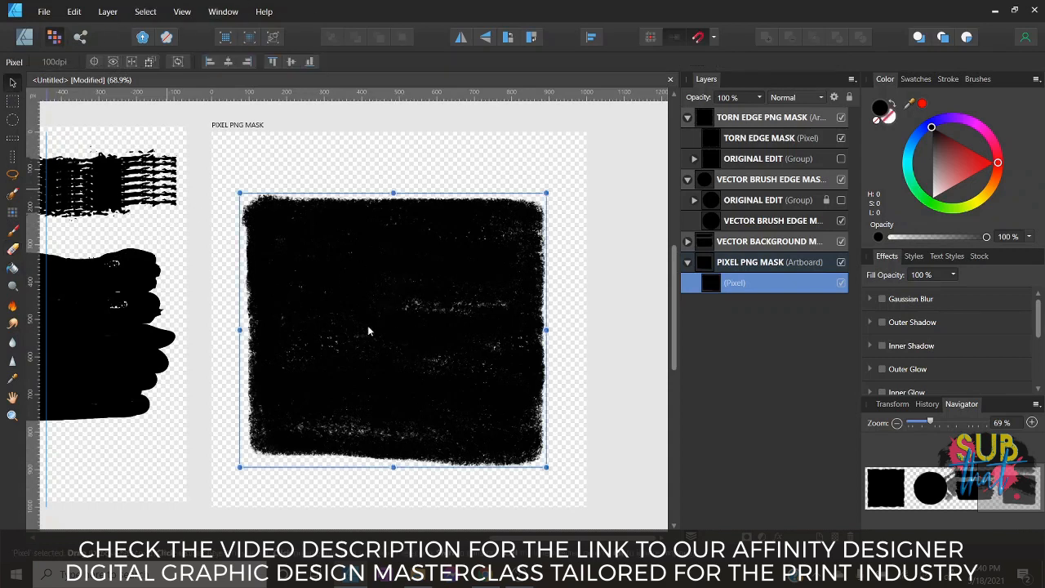
pyautogui.doubleClick(732, 283)
pyautogui.write('PIXEL GRUNGE MASK')
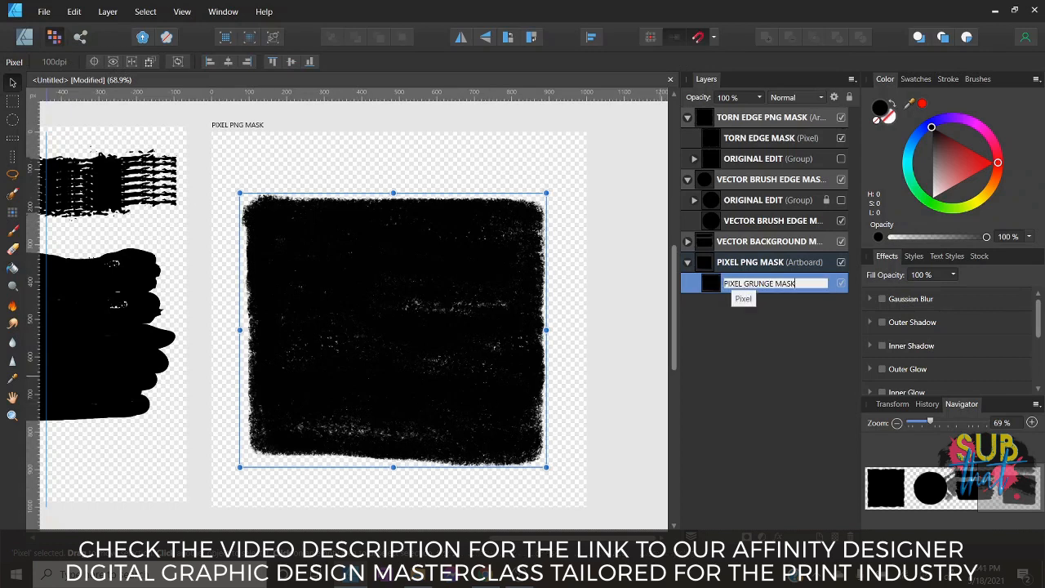
pyautogui.press('Return')
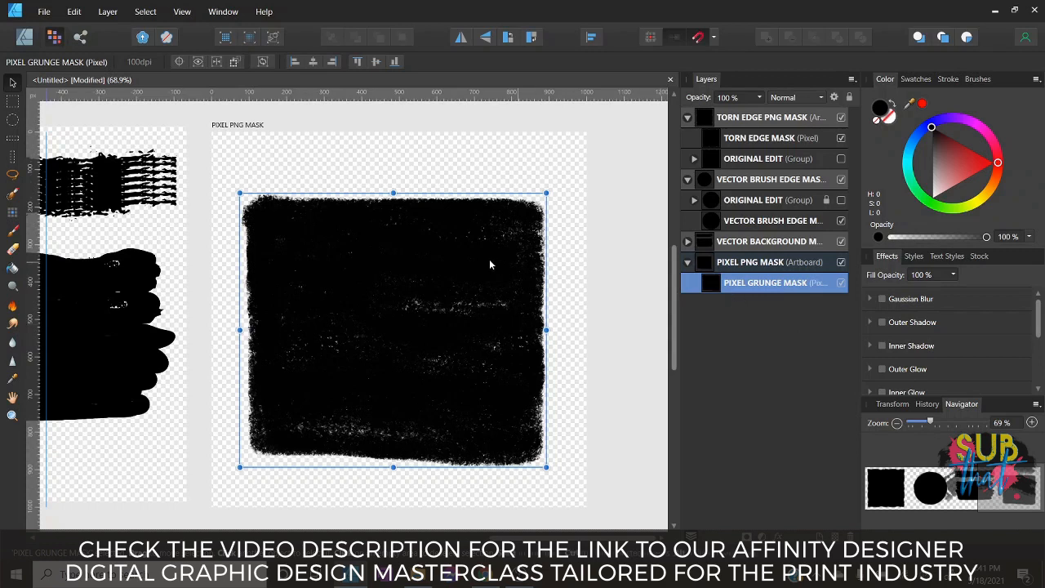
pyautogui.hscroll(-10, 298, 279)
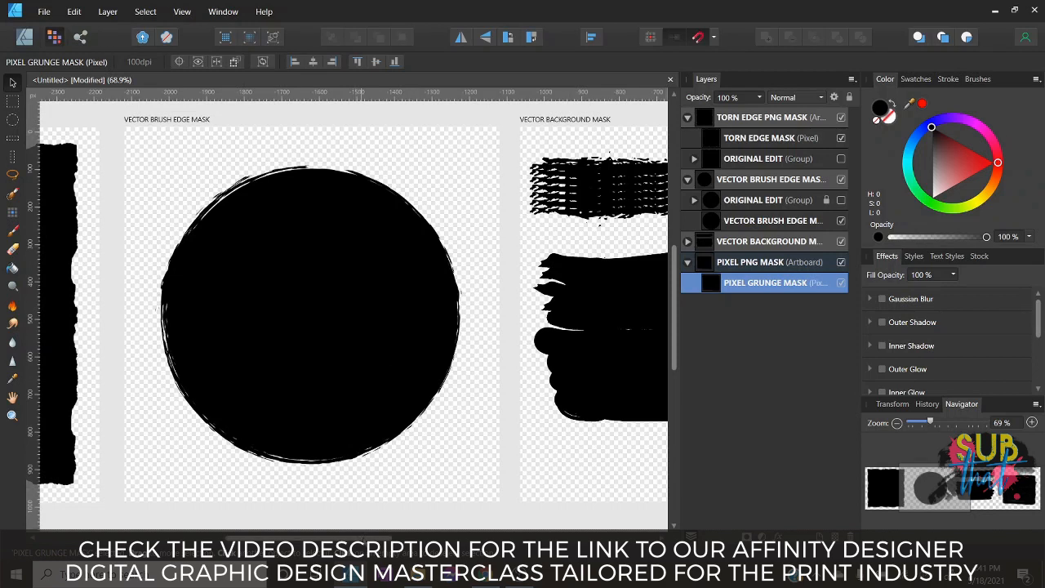
pyautogui.hscroll(3, 348, 316)
pyautogui.hscroll(12, 347, 317)
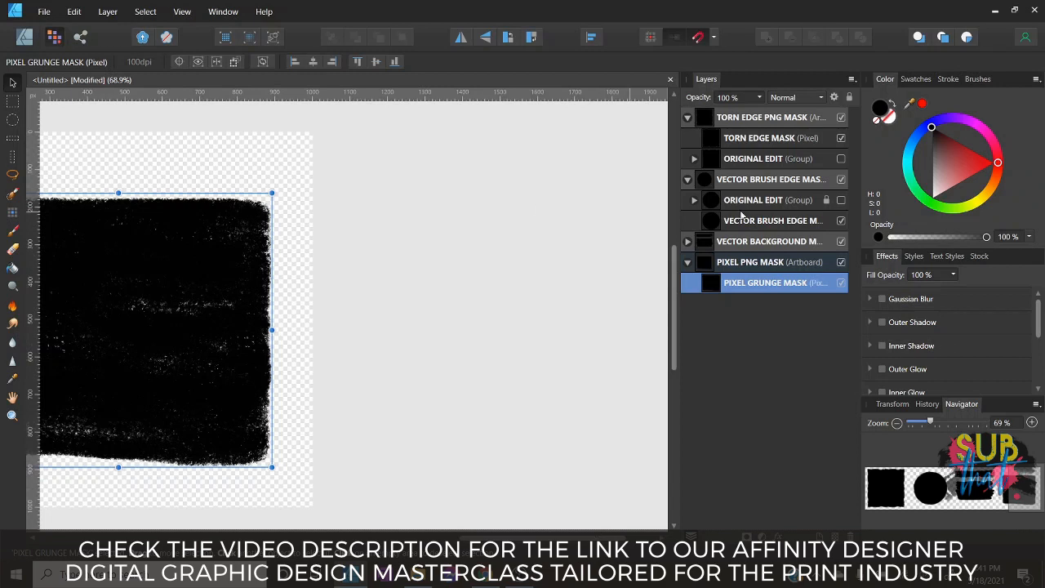
pyautogui.click(735, 263)
pyautogui.rightClick(743, 267)
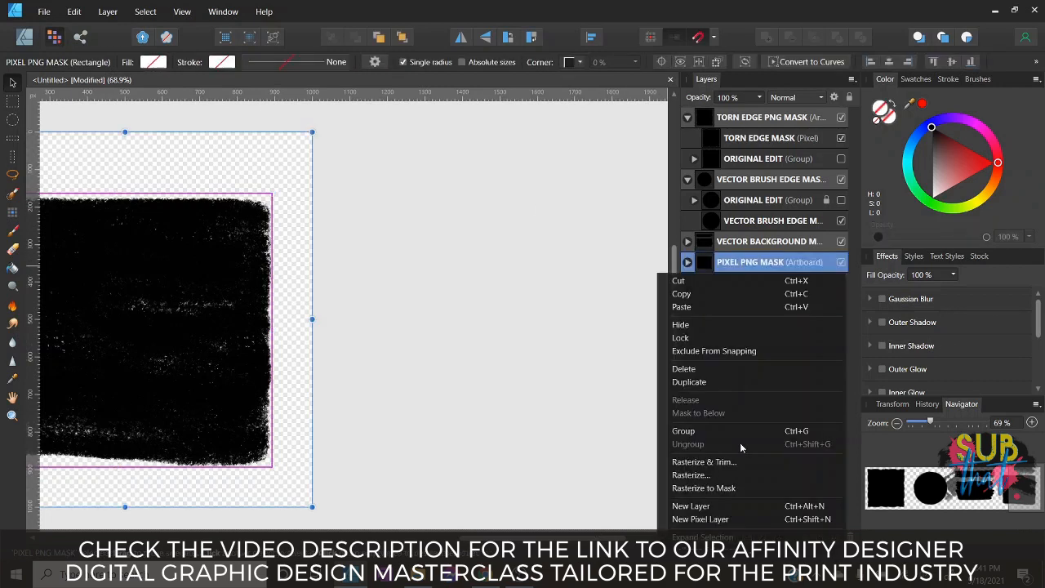
pyautogui.click(438, 224)
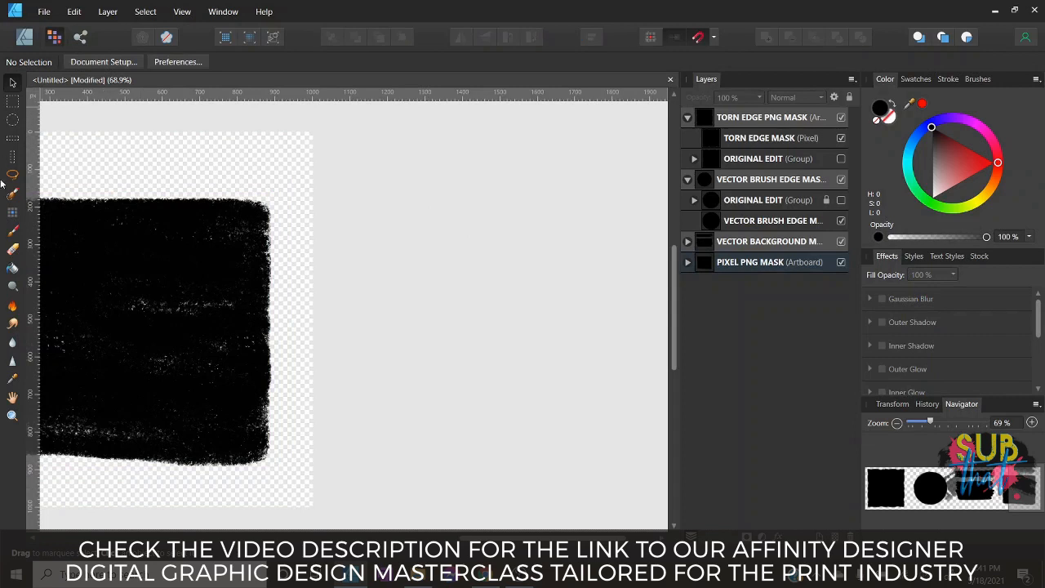
# Return to the Designer Persona and draw a new square artboard, about 980 px wide, to the right of PIXEL PNG MASK.
pyautogui.click(23, 36)
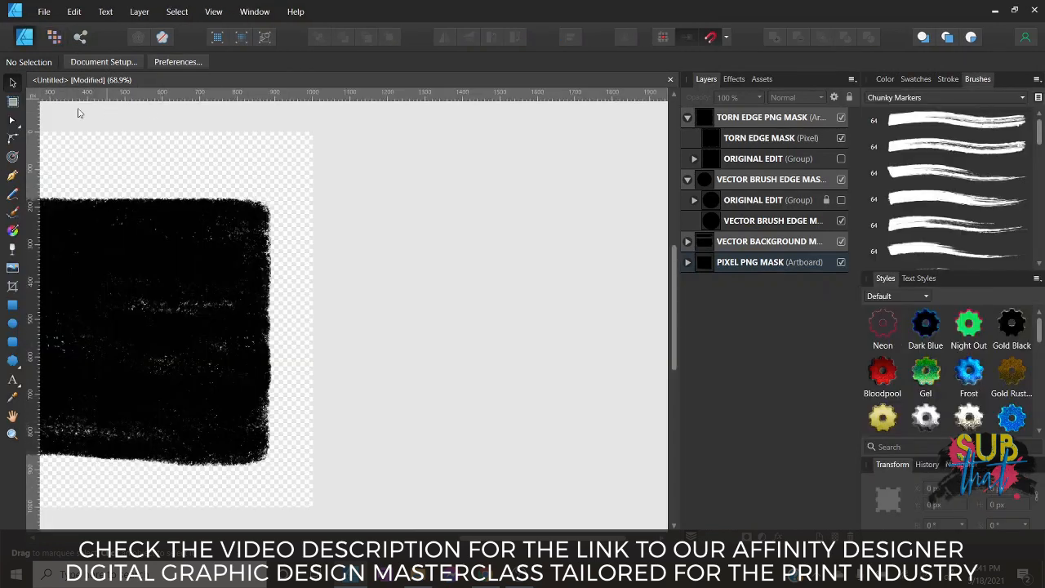
pyautogui.click(12, 101)
pyautogui.moveTo(330, 133); pyautogui.dragTo(663, 500)
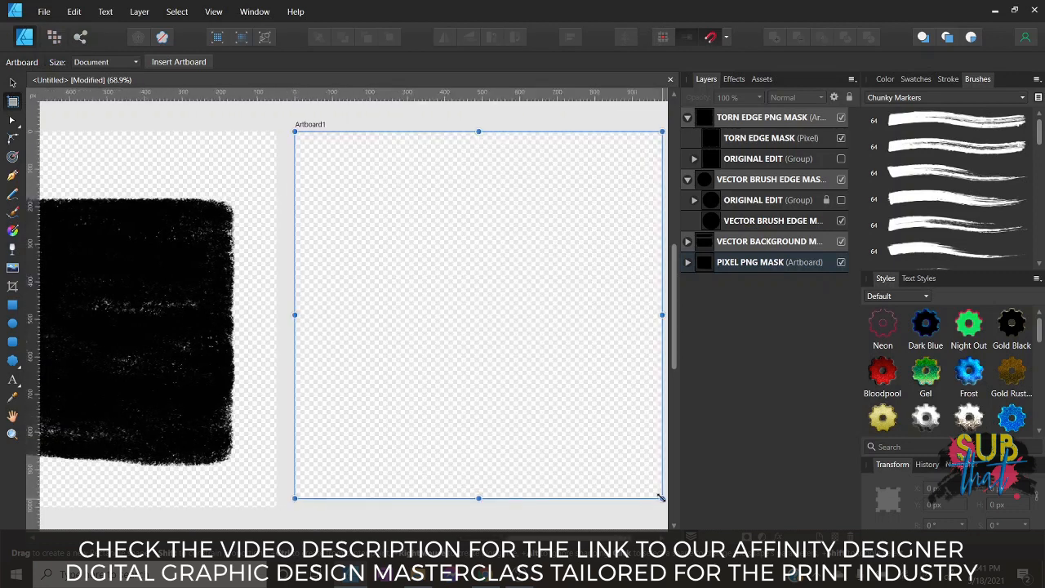
# Move the new artboard slightly right and down, a little farther from the PIXEL PNG MASK artboard.
pyautogui.moveTo(479, 538); pyautogui.dragTo(495, 538)
pyautogui.click(12, 83)
pyautogui.moveTo(283, 252); pyautogui.dragTo(287, 256)
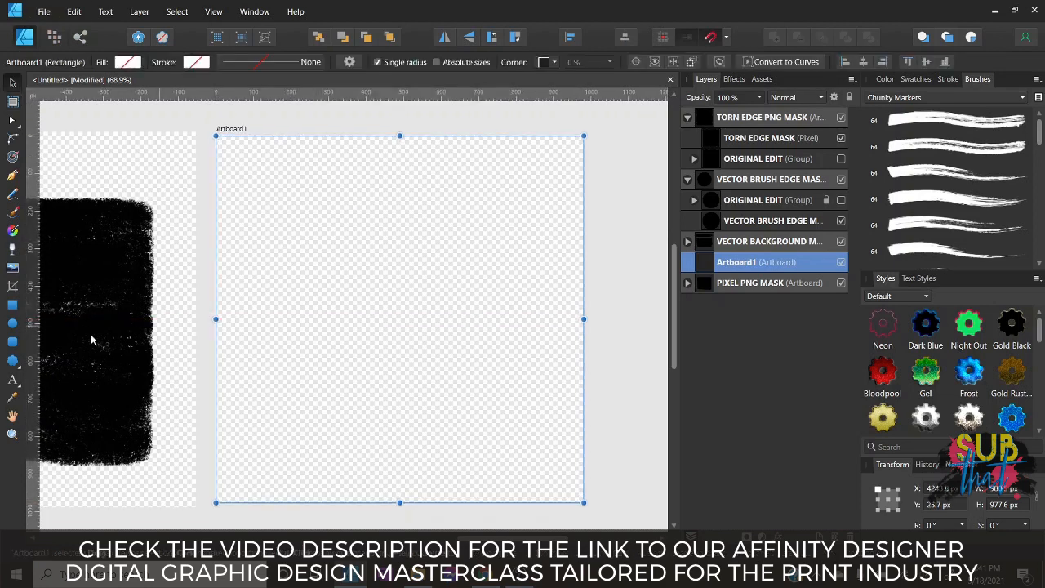
# Draw a rectangle about 740 by 730 px on the new artboard and centre it horizontally.
pyautogui.click(12, 306)
pyautogui.moveTo(279, 193); pyautogui.dragTo(556, 467)
pyautogui.click(13, 85)
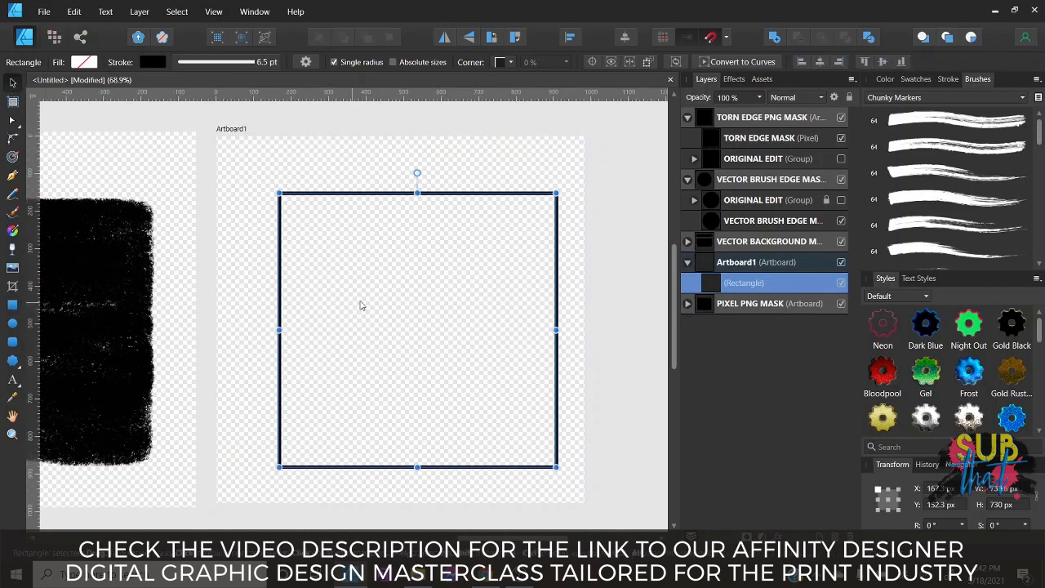
pyautogui.moveTo(444, 197); pyautogui.dragTo(426, 198)
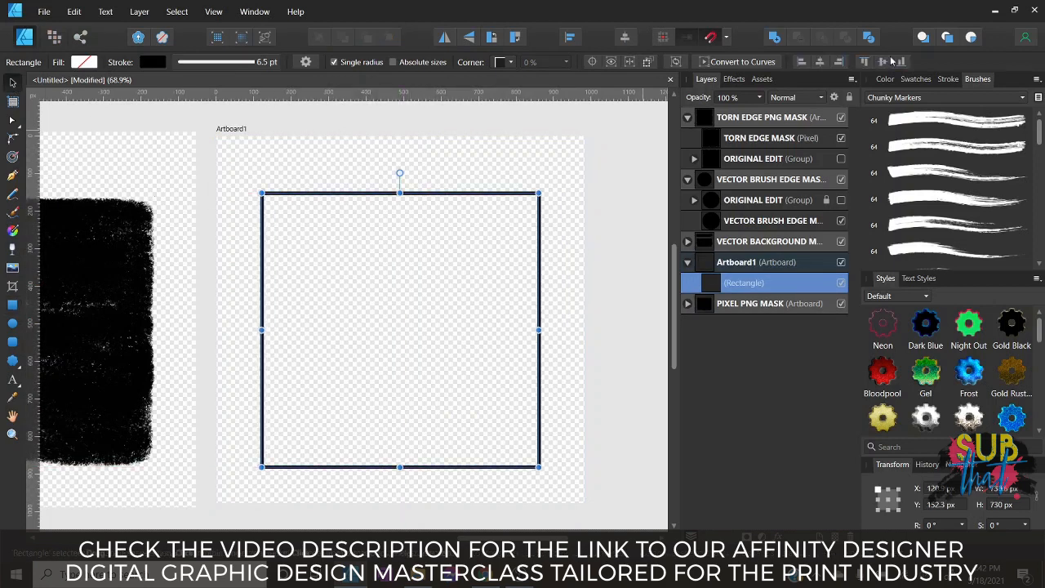
# Swap the rectangle's stroke and fill colours so it has a solid black fill and no stroke.
pyautogui.click(885, 79)
pyautogui.click(891, 105)
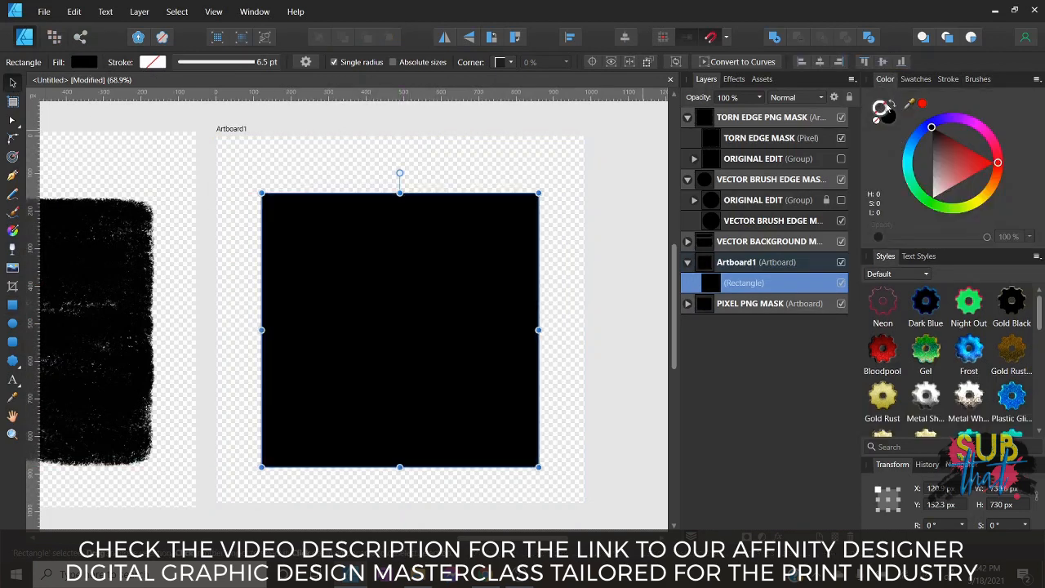
pyautogui.click(889, 120)
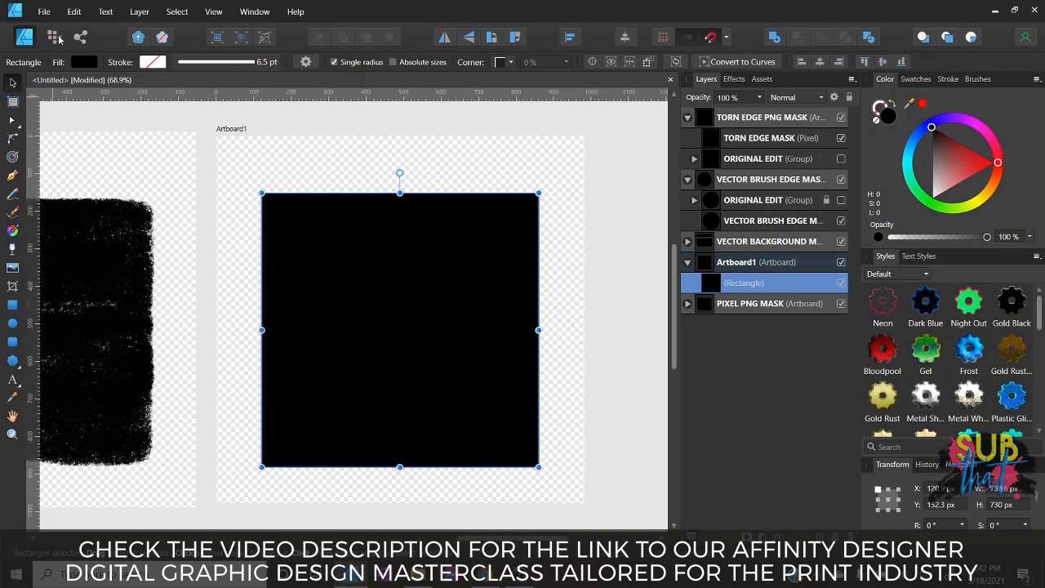
# In the Pixel Persona, move the new artboard below PIXEL PNG MASK in the layer order and rename it SOLID BACKGROUND PIXEL MASK.
pyautogui.click(57, 38)
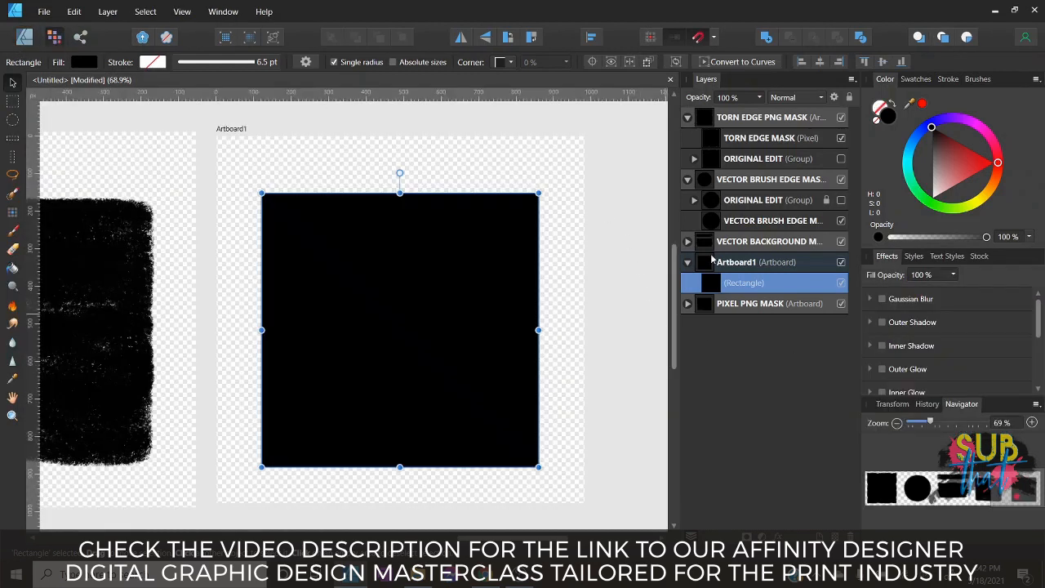
pyautogui.moveTo(706, 263); pyautogui.dragTo(700, 333)
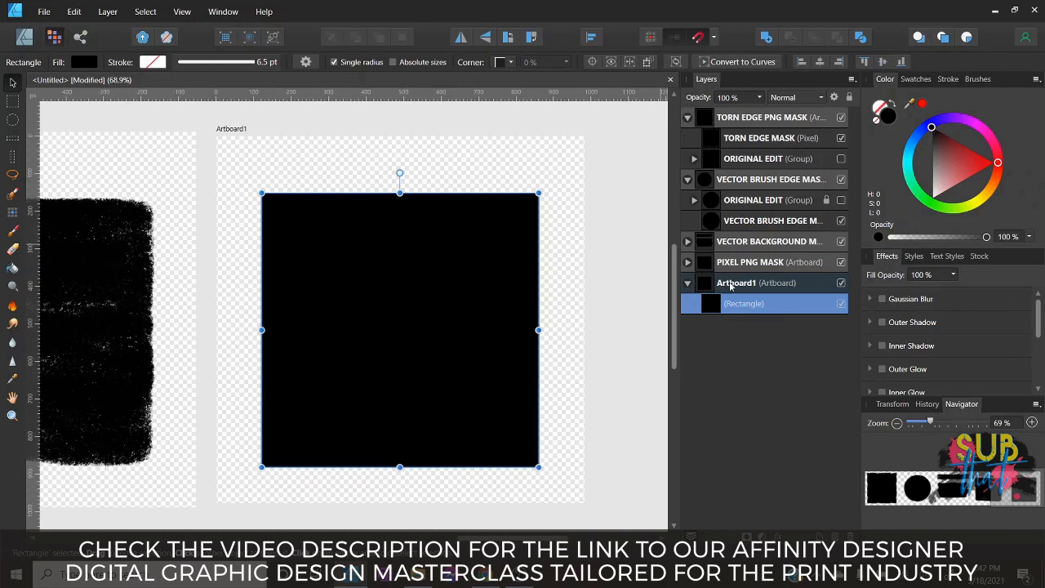
pyautogui.doubleClick(733, 285)
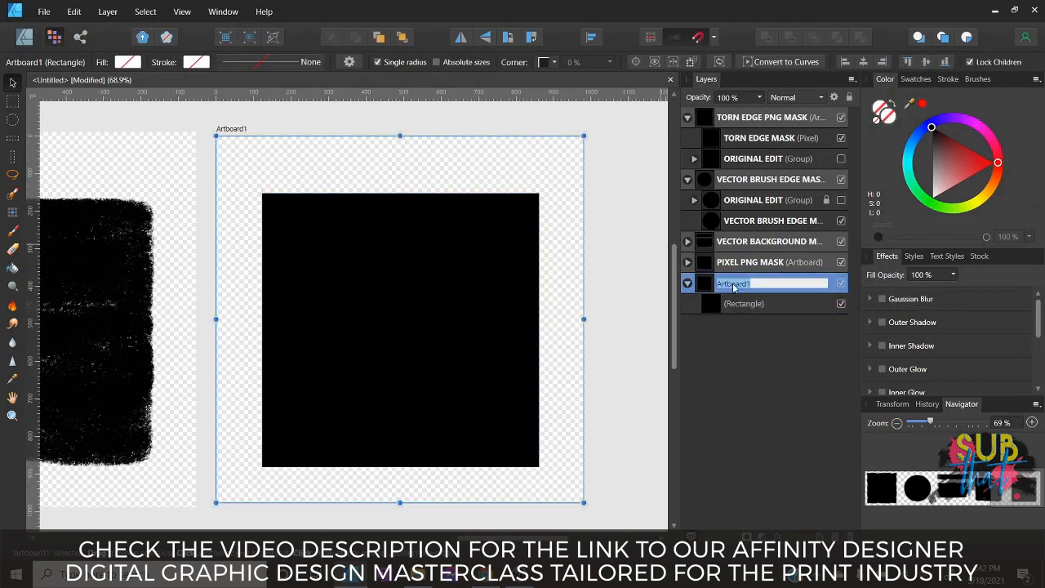
pyautogui.write('SOLID BACKGROUND PIXEL')
pyautogui.write('MASK')
pyautogui.press('Return')
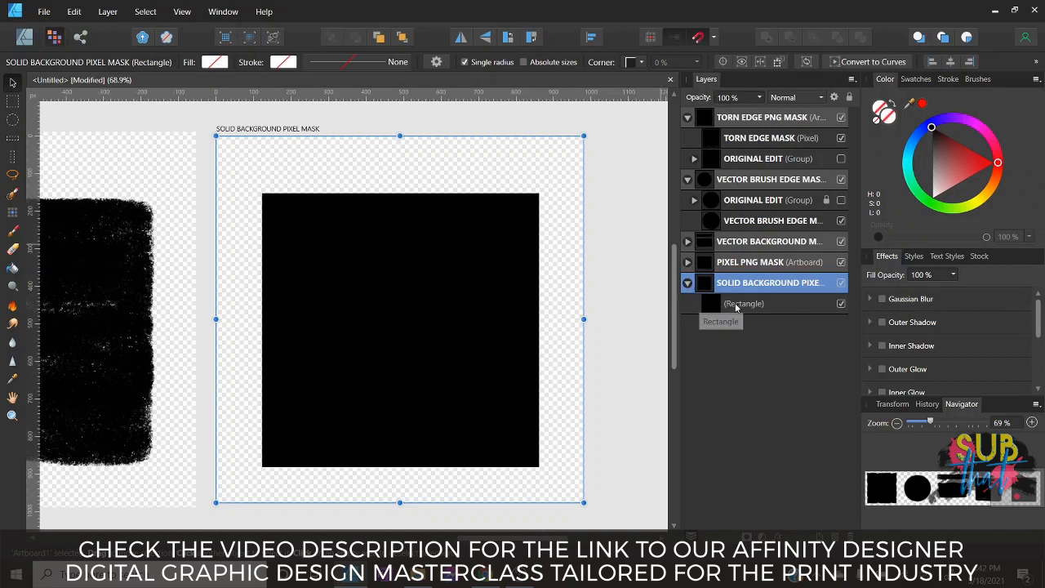
# Select the black rectangle's layer, activate the Paint Brush tool and make black the active colour.
pyautogui.click(737, 304)
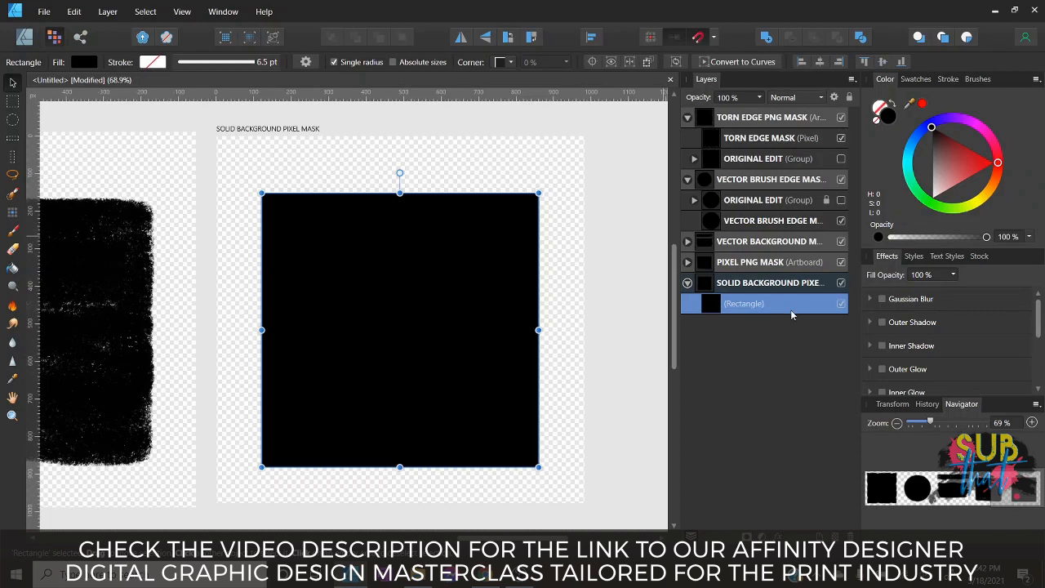
pyautogui.click(14, 234)
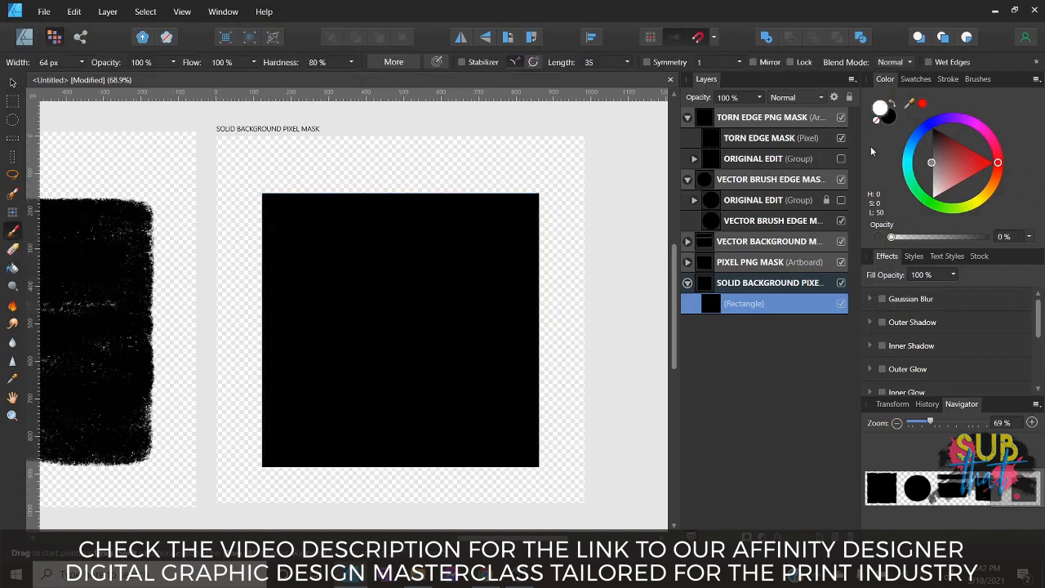
pyautogui.click(890, 119)
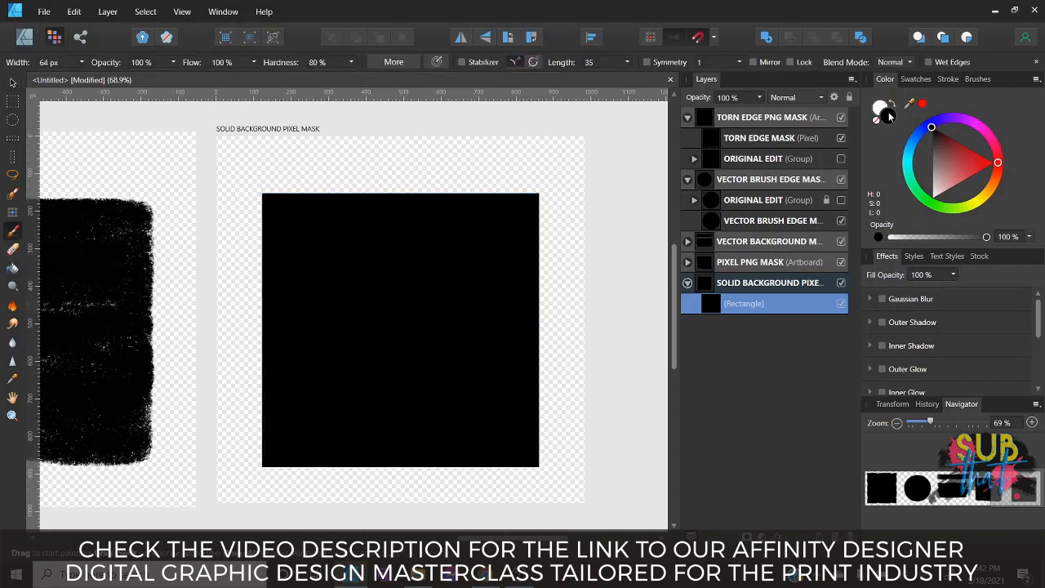
# Choose the first brush, size 1045, from the NOISE by gagatka brush category.
pyautogui.click(983, 83)
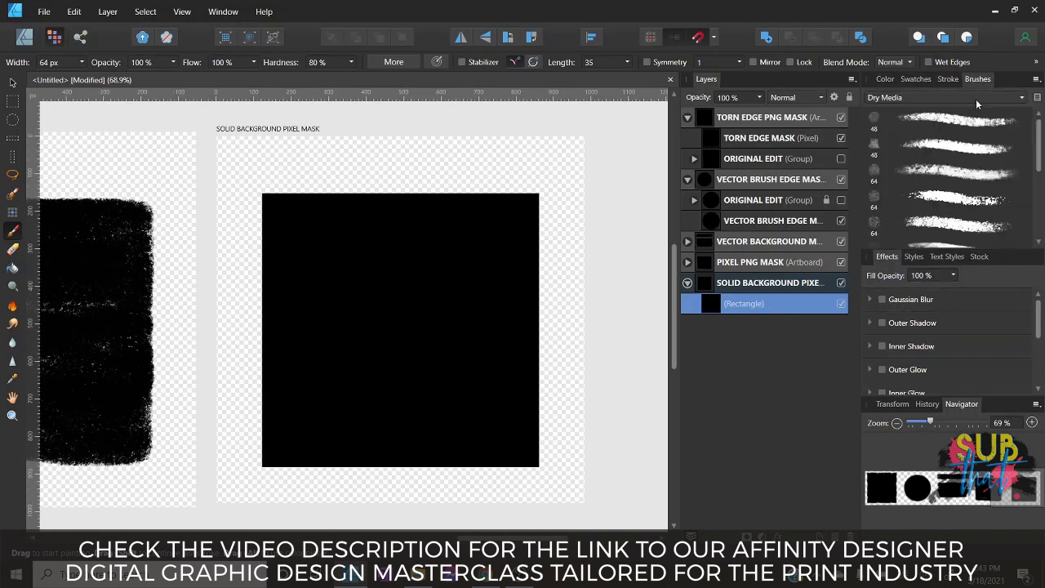
pyautogui.click(976, 99)
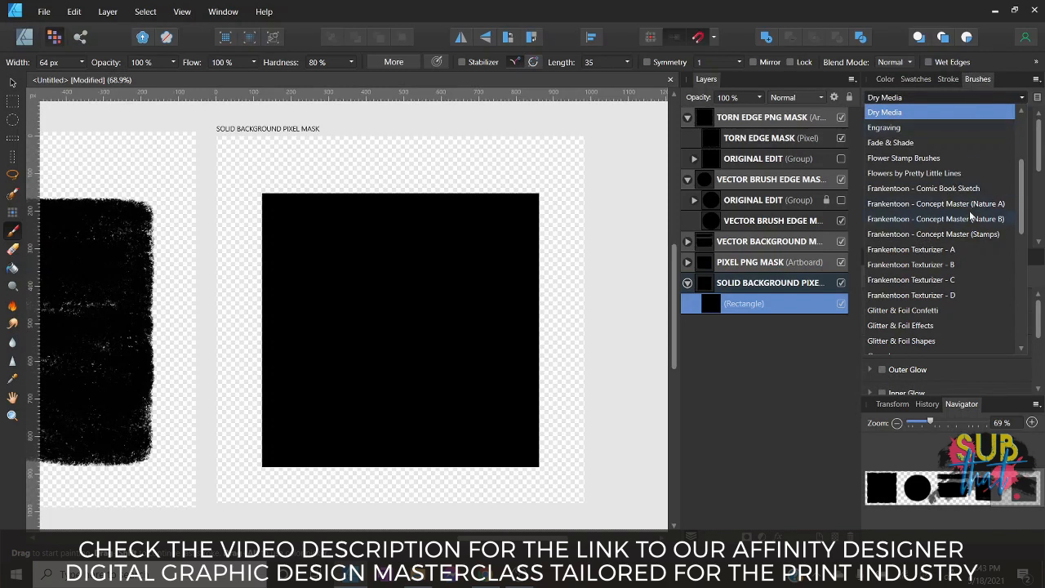
pyautogui.scroll(3, 968, 219)
pyautogui.scroll(-4, 970, 216)
pyautogui.scroll(-3, 971, 237)
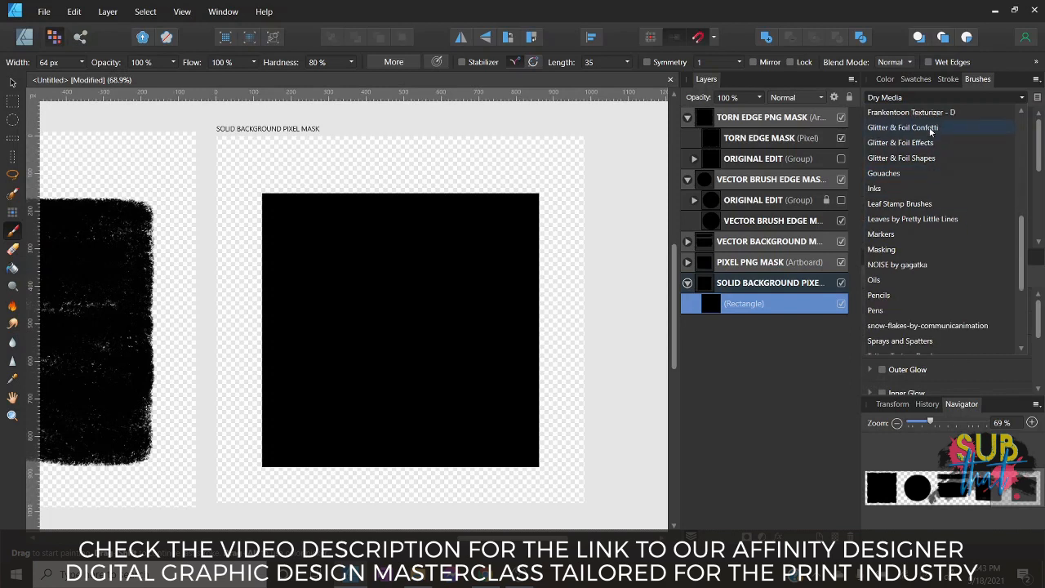
pyautogui.click(920, 129)
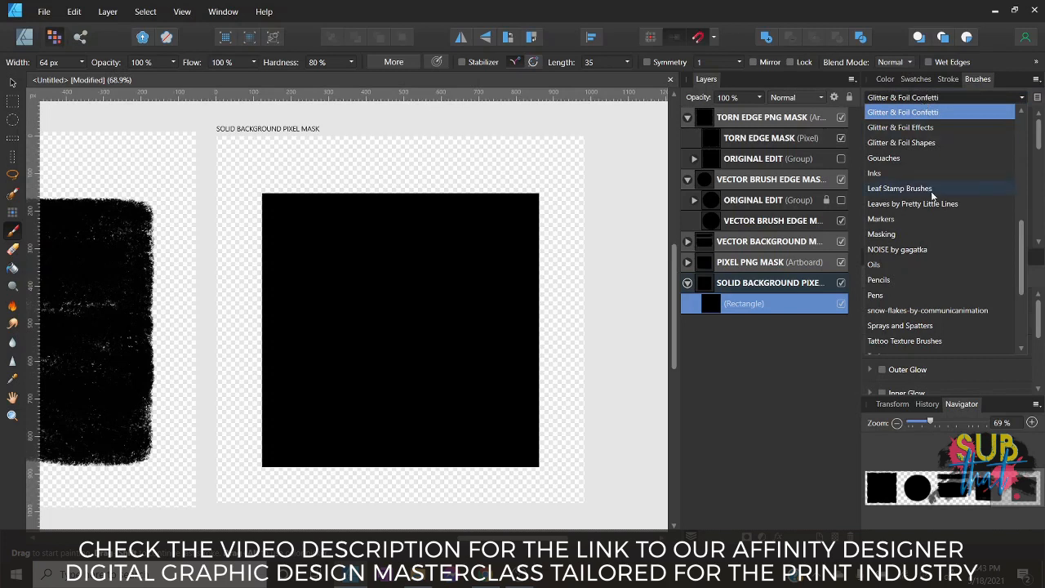
pyautogui.click(934, 249)
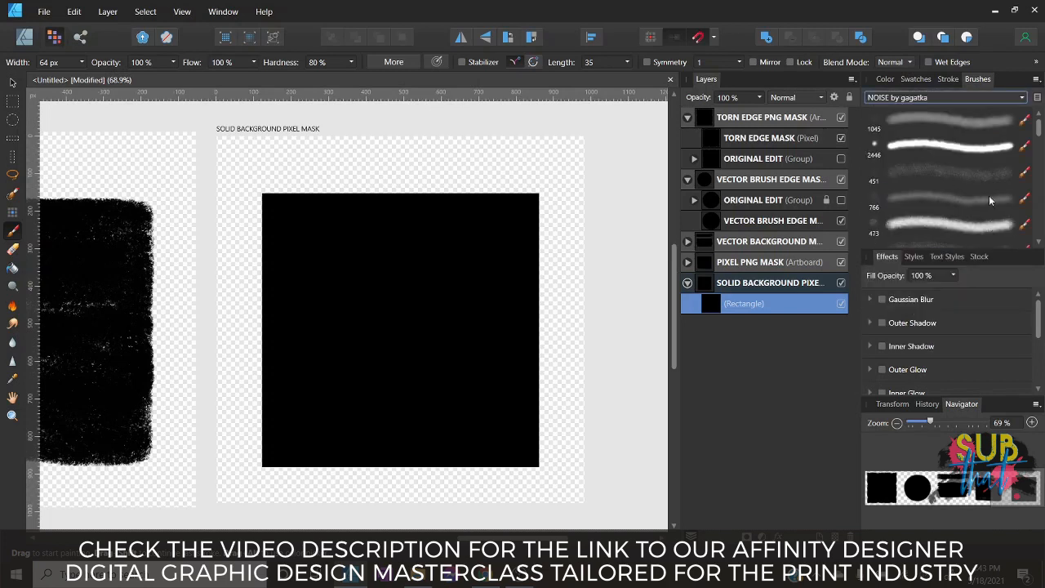
pyautogui.click(947, 119)
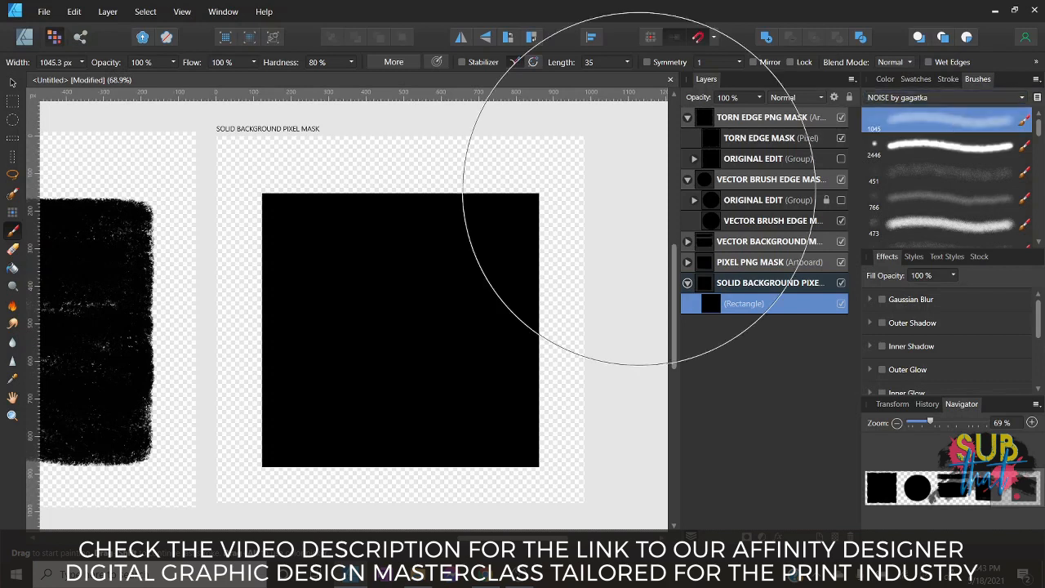
# Set the brush width to 298 px and paint a noise stroke along the rectangle's upper edge.
pyautogui.click(81, 62)
pyautogui.moveTo(80, 80); pyautogui.dragTo(69, 80)
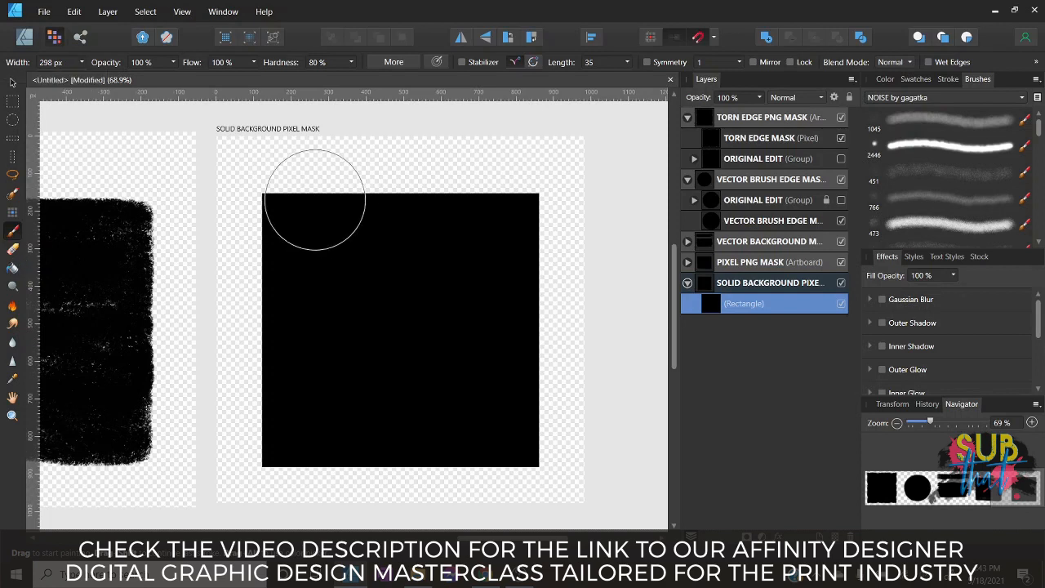
pyautogui.moveTo(314, 203); pyautogui.dragTo(508, 204)
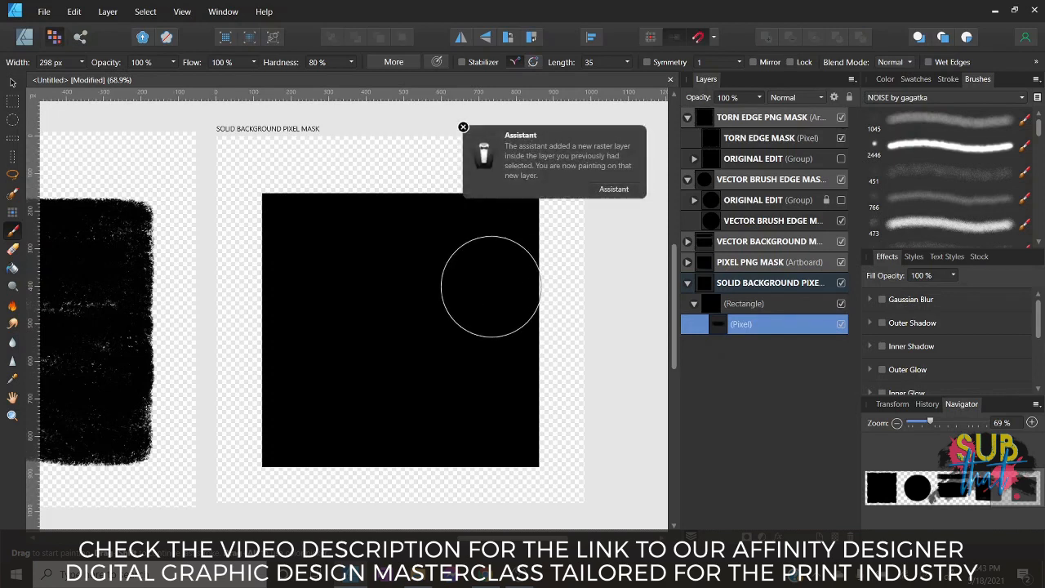
# Place the pixel layer above the rectangle layer instead of inside it, and remove the 298 px noise stroke.
pyautogui.moveTo(724, 324); pyautogui.dragTo(720, 303)
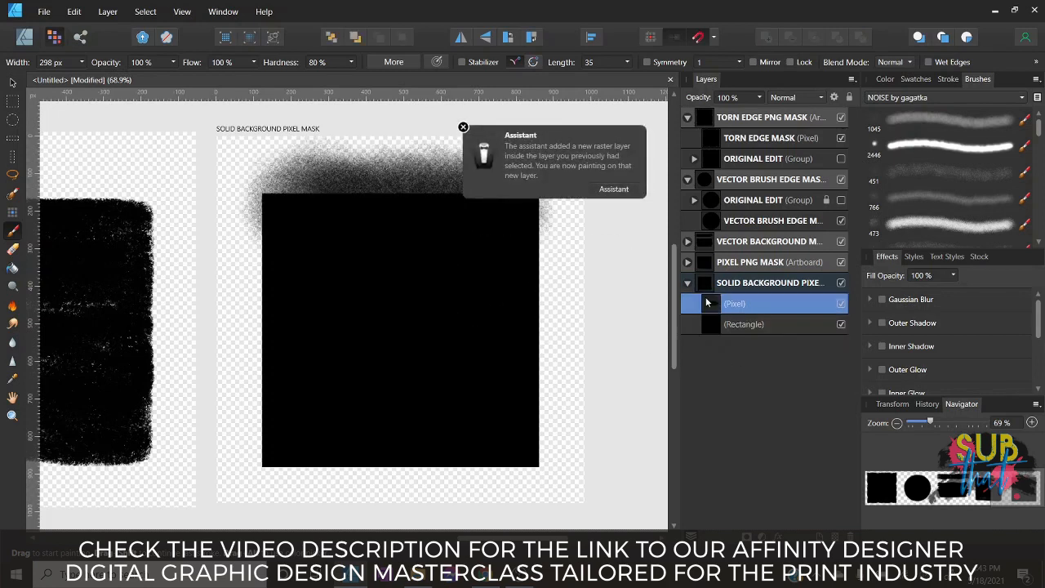
pyautogui.click(464, 128)
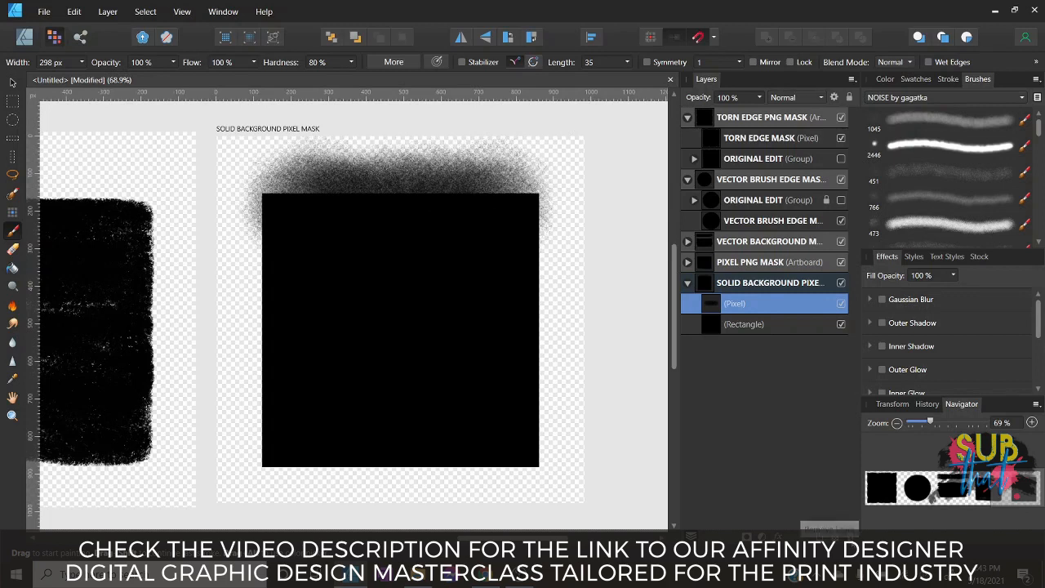
pyautogui.press('Delete')
pyautogui.hotkey('ctrl', 'z')
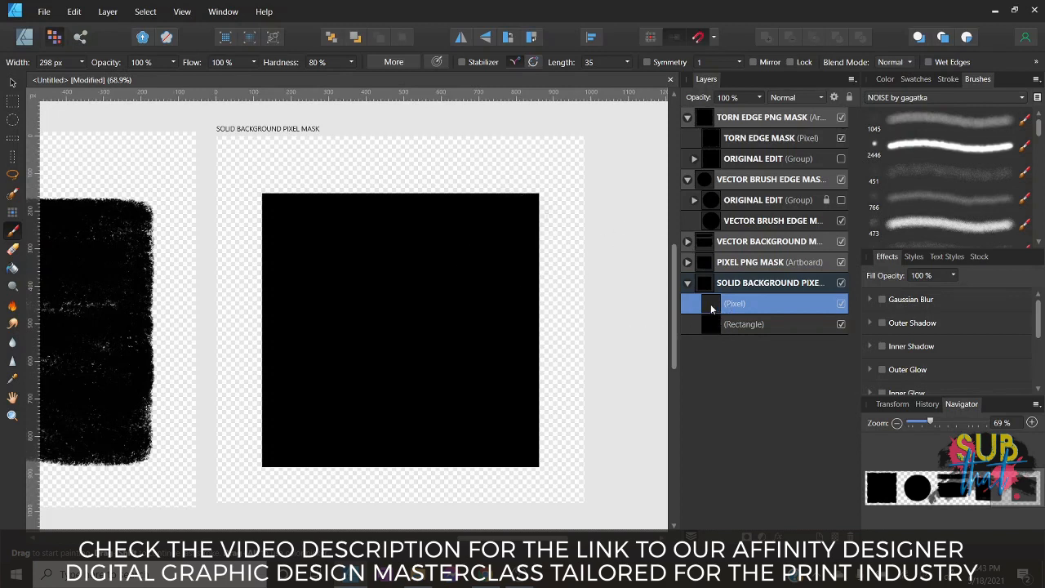
# Set the brush width to 93 px and paint a soft black noise border along all four edges of the rectangle.
pyautogui.click(81, 63)
pyautogui.moveTo(83, 78); pyautogui.dragTo(69, 78)
pyautogui.moveTo(268, 187)
pyautogui.mouseDown()
pyautogui.moveTo(446, 196)
pyautogui.moveTo(526, 187)
pyautogui.moveTo(261, 192)
pyautogui.moveTo(545, 192)
pyautogui.moveTo(541, 459)
pyautogui.moveTo(531, 210)
pyautogui.moveTo(531, 459)
pyautogui.moveTo(263, 466)
pyautogui.moveTo(546, 463)
pyautogui.moveTo(538, 413)
pyautogui.moveTo(541, 454)
pyautogui.moveTo(378, 443)
pyautogui.moveTo(263, 462)
pyautogui.moveTo(261, 191)
pyautogui.moveTo(266, 464)
pyautogui.moveTo(267, 200)
pyautogui.mouseUp()
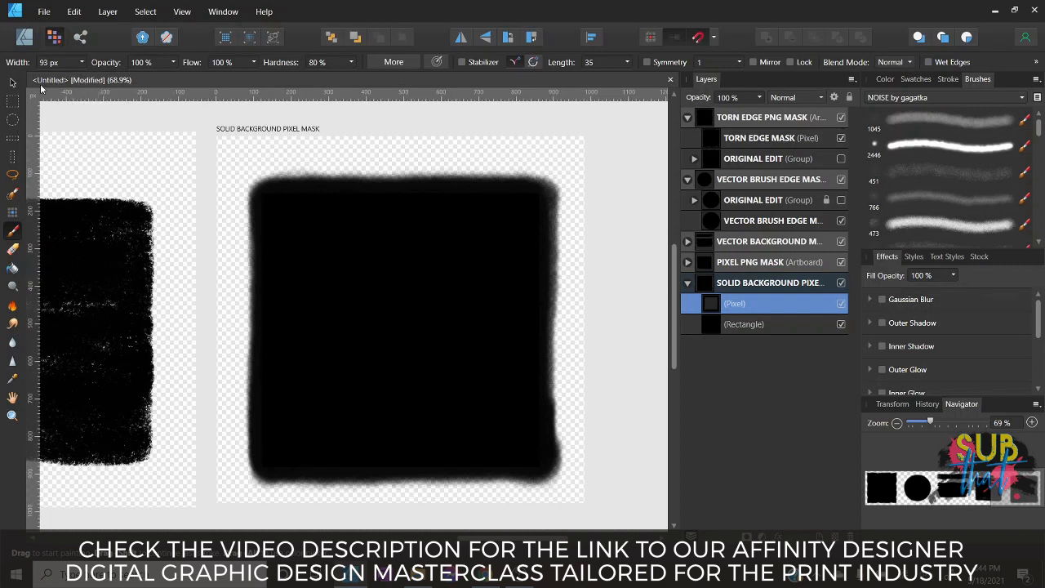
# Inspect the painted border on its own by briefly hiding the rectangle layer, and deselect everything.
pyautogui.click(13, 84)
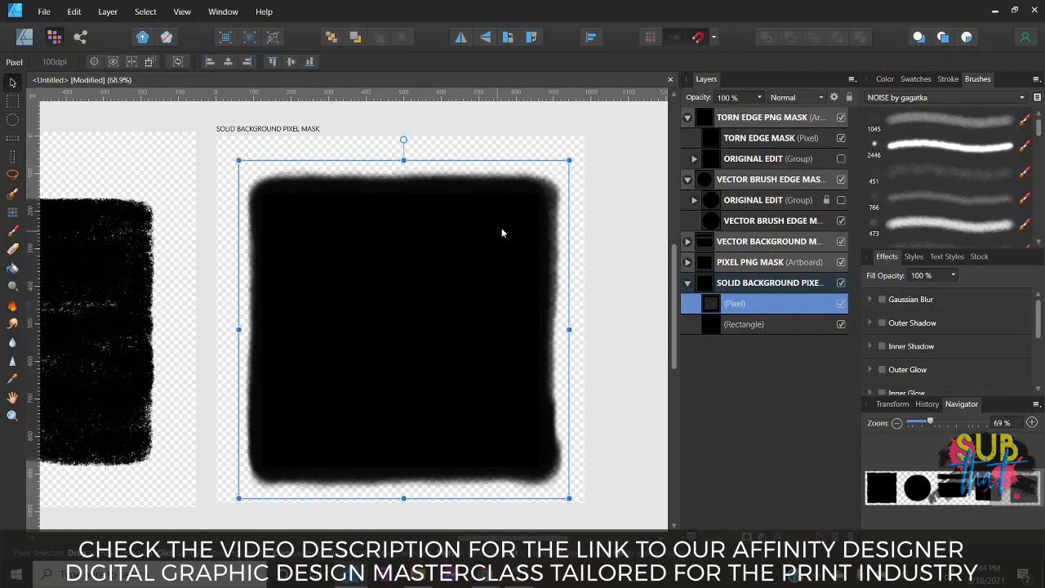
pyautogui.click(841, 325)
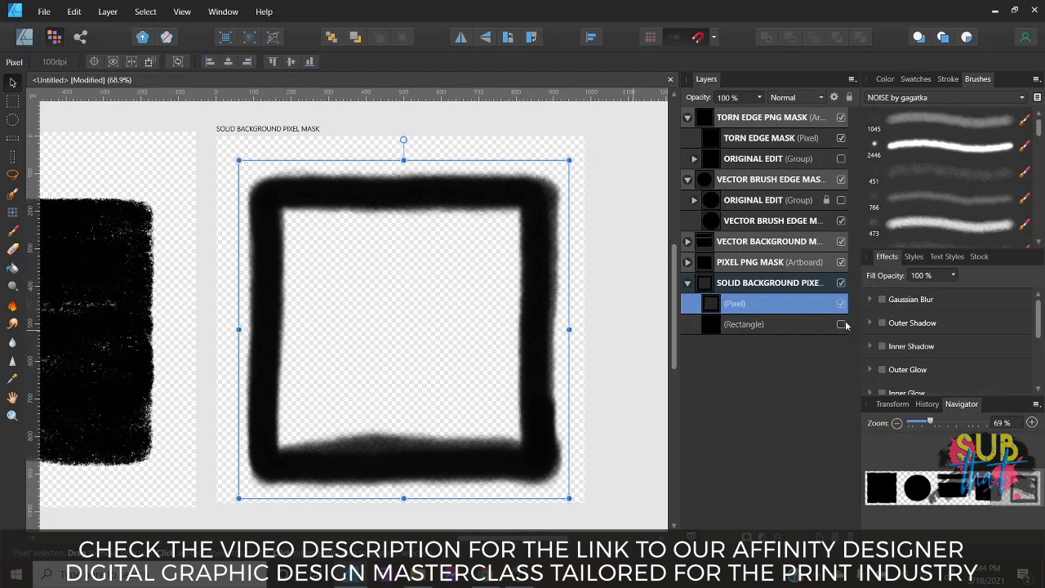
pyautogui.click(841, 324)
pyautogui.click(601, 329)
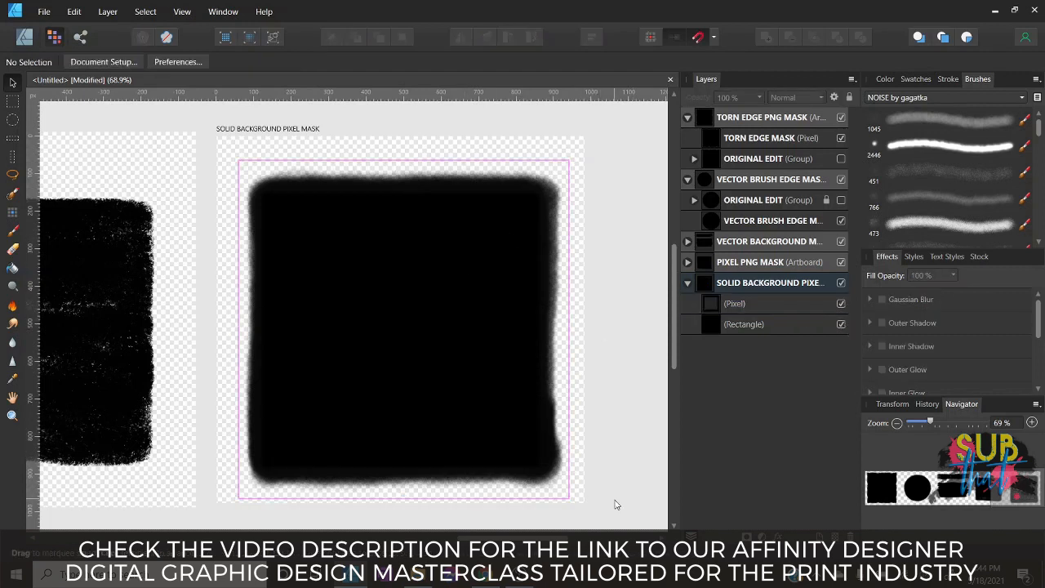
# Group the painted pixel border with the rectangle and duplicate the group.
pyautogui.moveTo(616, 505); pyautogui.dragTo(212, 139)
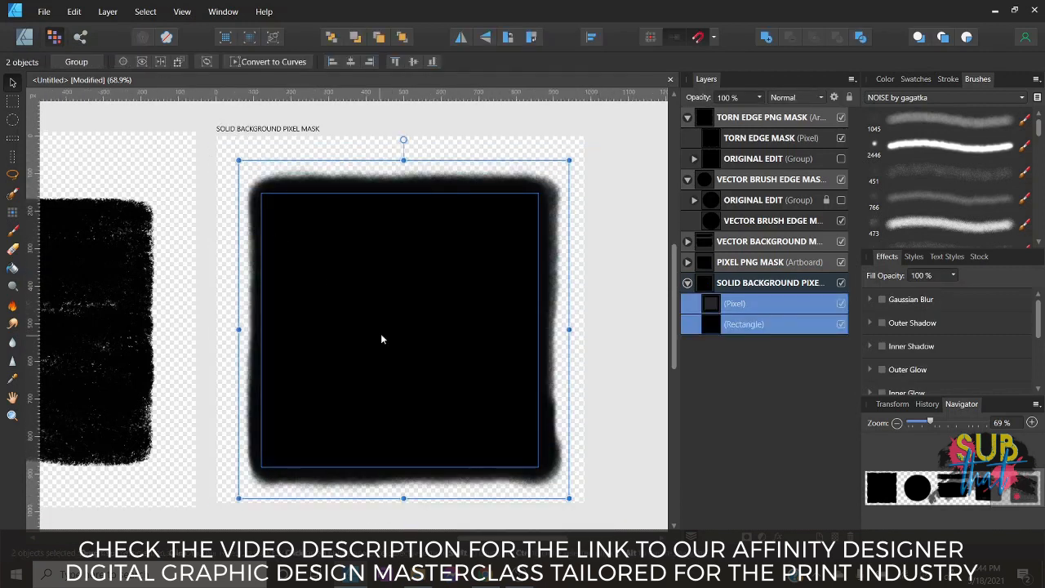
pyautogui.rightClick(739, 305)
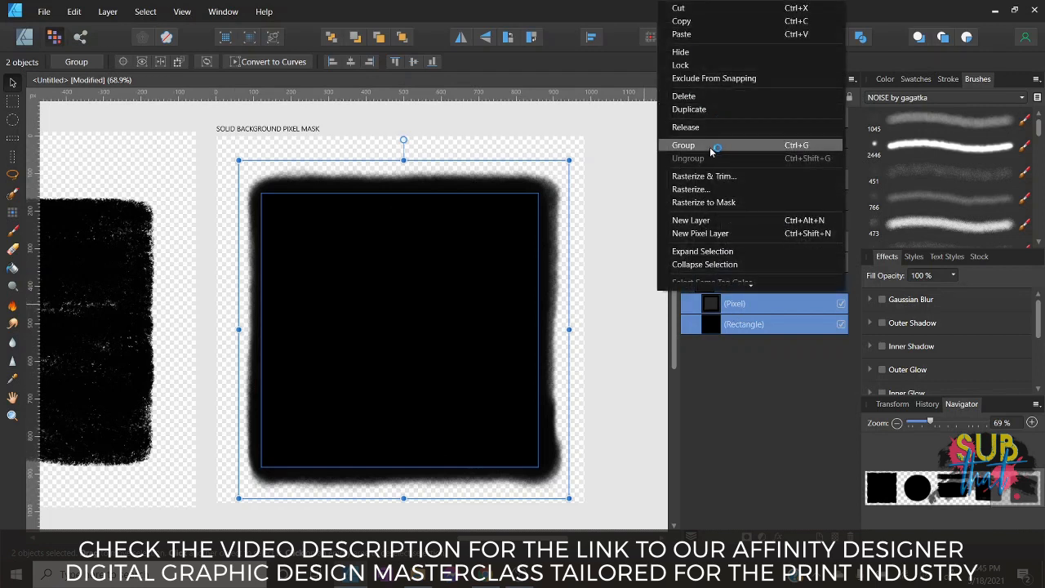
pyautogui.click(714, 145)
pyautogui.rightClick(740, 309)
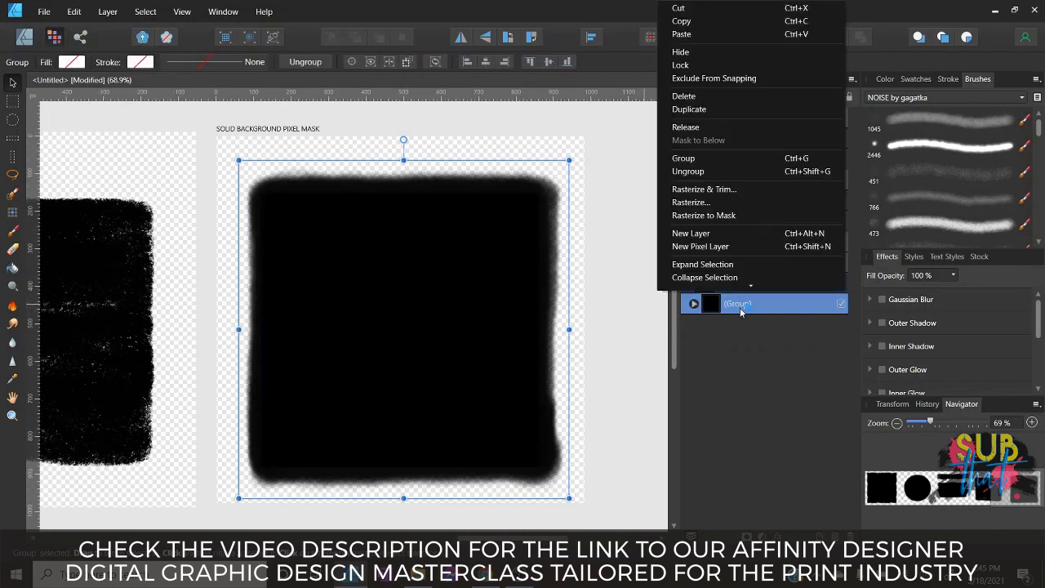
pyautogui.click(710, 118)
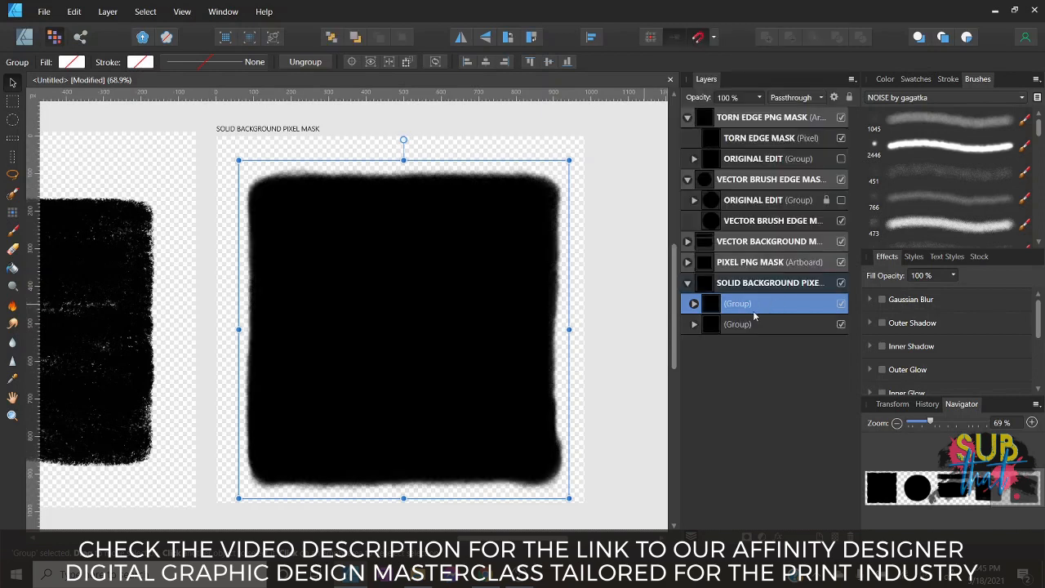
# Rename the lower of the two identical groups as ORIGINAL EDIT.
pyautogui.doubleClick(752, 324)
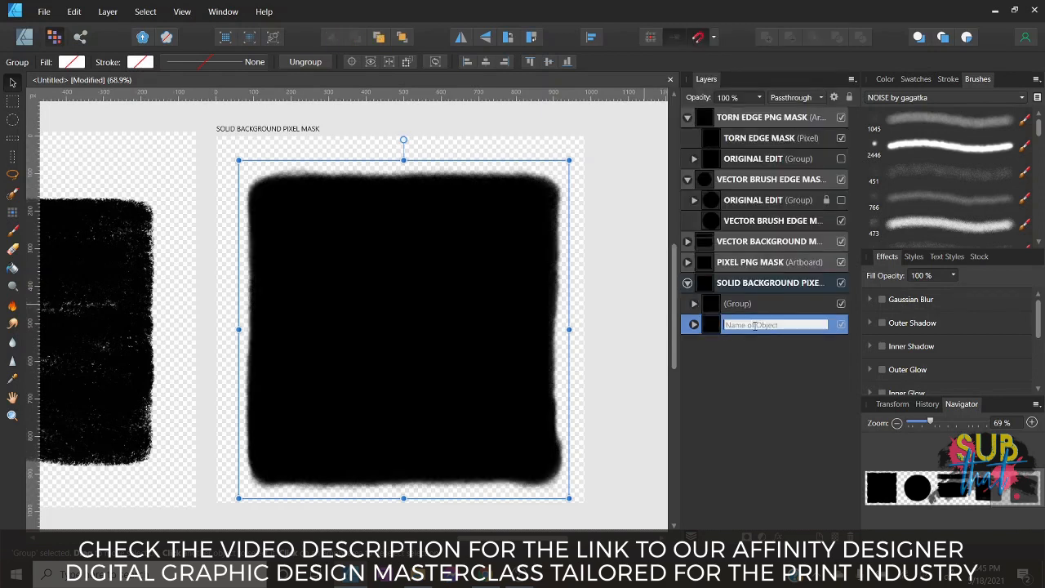
pyautogui.write('ORIGINAL EDIT')
pyautogui.press('Return')
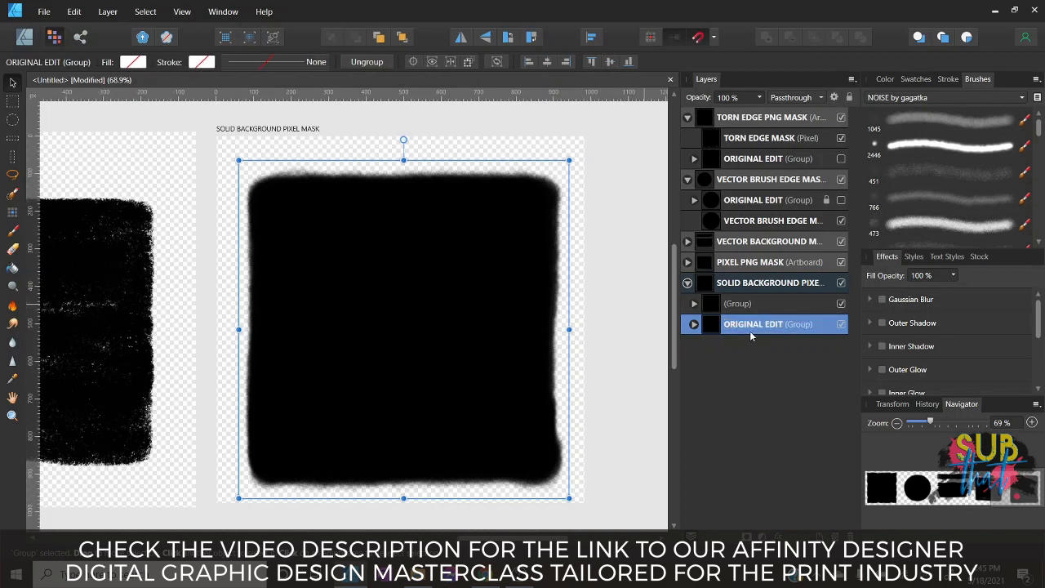
# Rasterize the unnamed duplicate group above ORIGINAL EDIT on the solid background artboard into a pixel layer and deselect it.
pyautogui.click(745, 308)
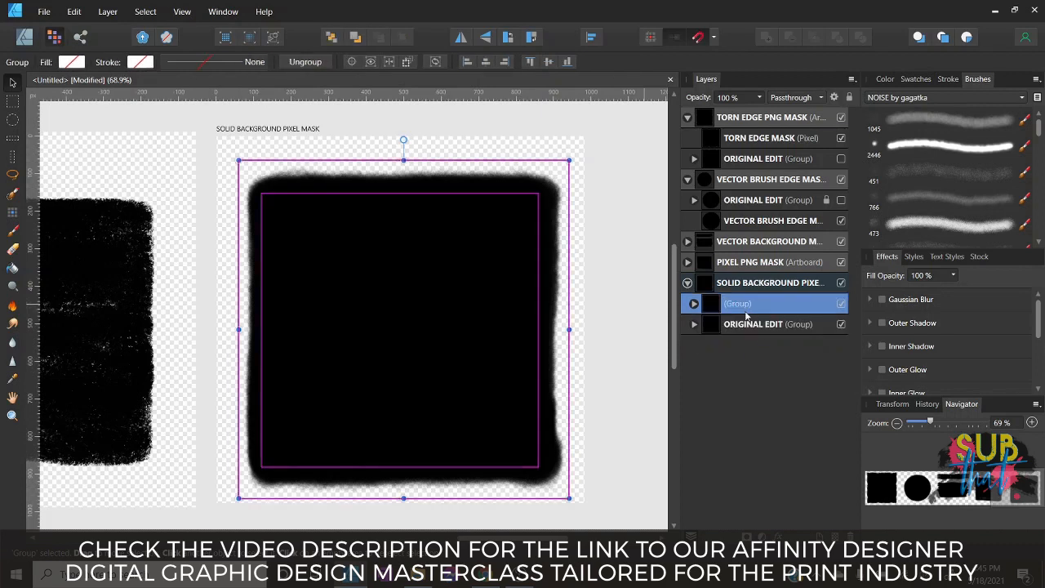
pyautogui.rightClick(746, 312)
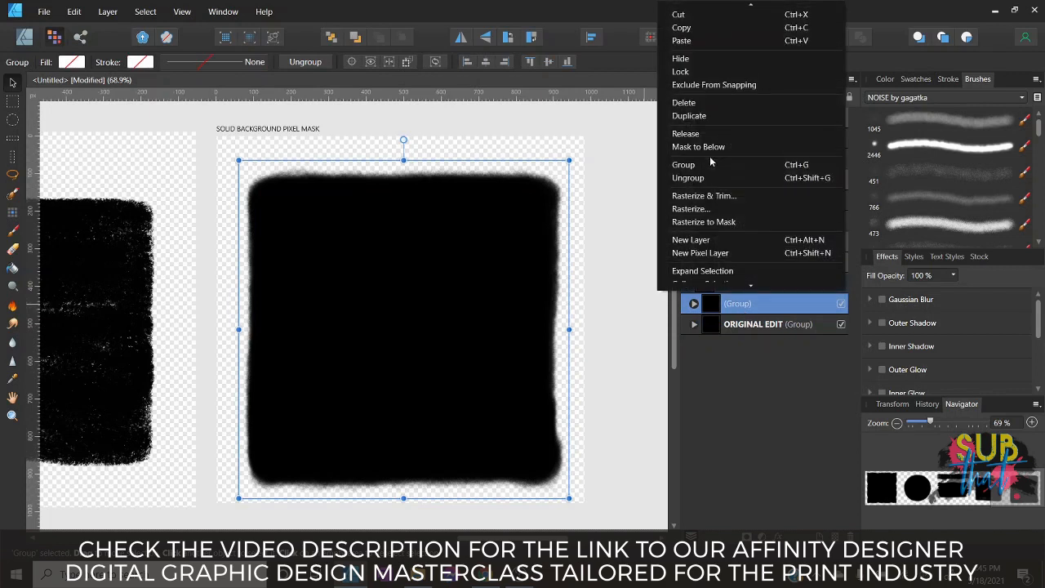
pyautogui.click(707, 211)
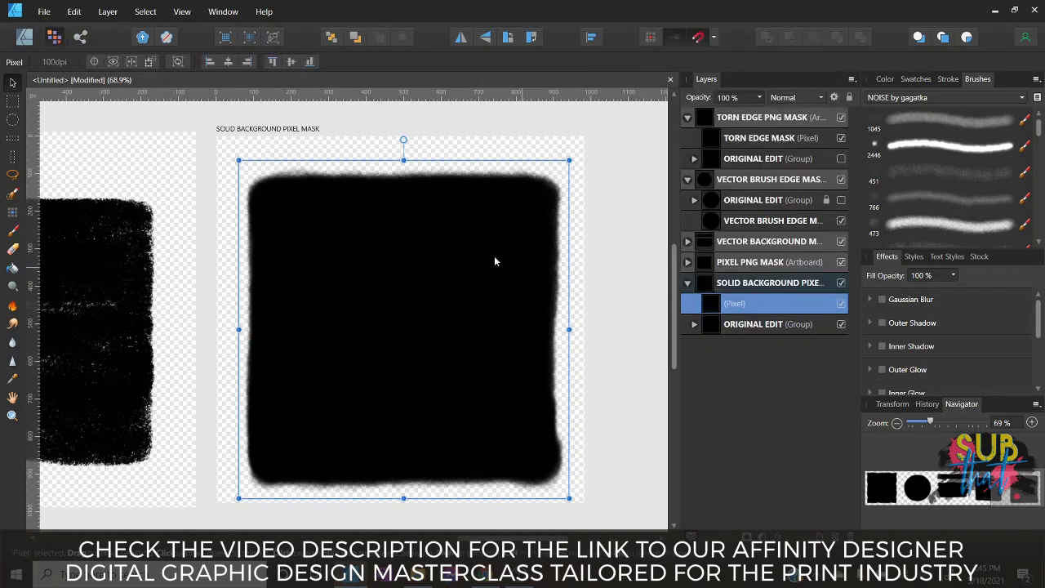
pyautogui.click(623, 419)
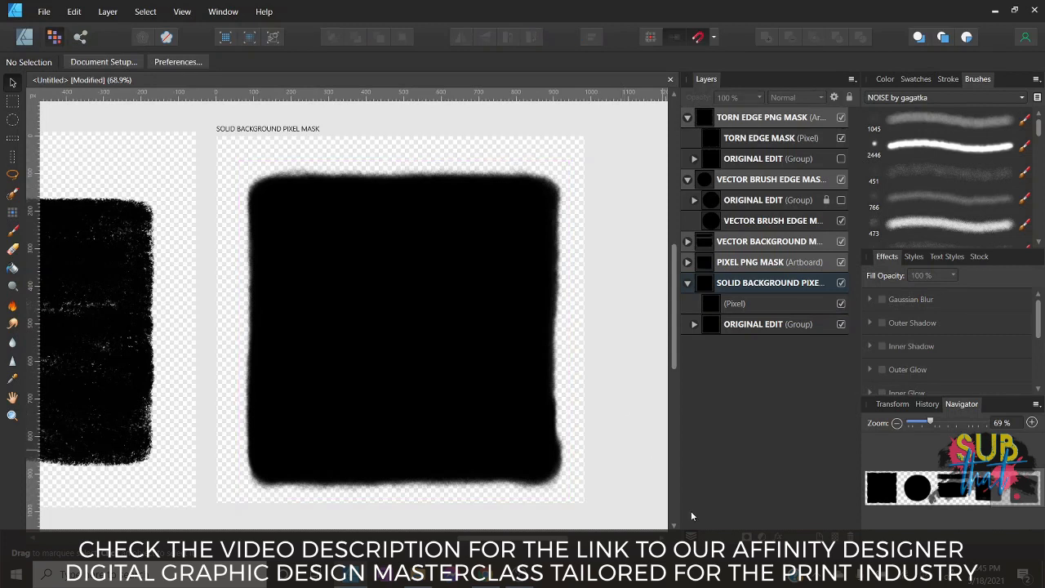
# Switch to the Designer Persona and export the TORN EDGE PNG MASK artboard to Downloads as a PNG named TORN EDGE PNG MASK.
pyautogui.moveTo(546, 538)
pyautogui.mouseDown()
pyautogui.moveTo(195, 519)
pyautogui.moveTo(226, 515)
pyautogui.mouseUp()
pyautogui.click(19, 41)
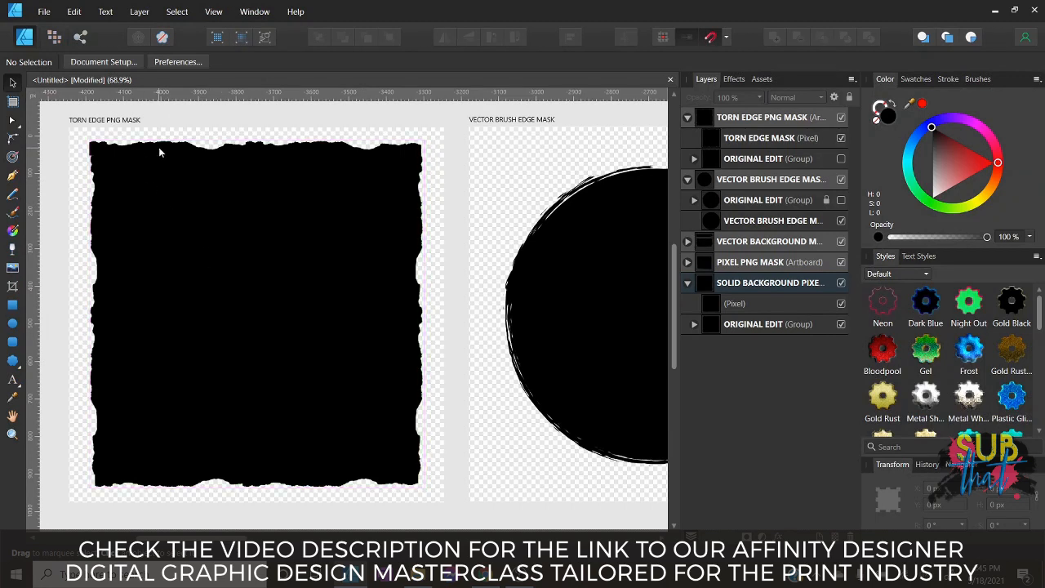
pyautogui.click(49, 11)
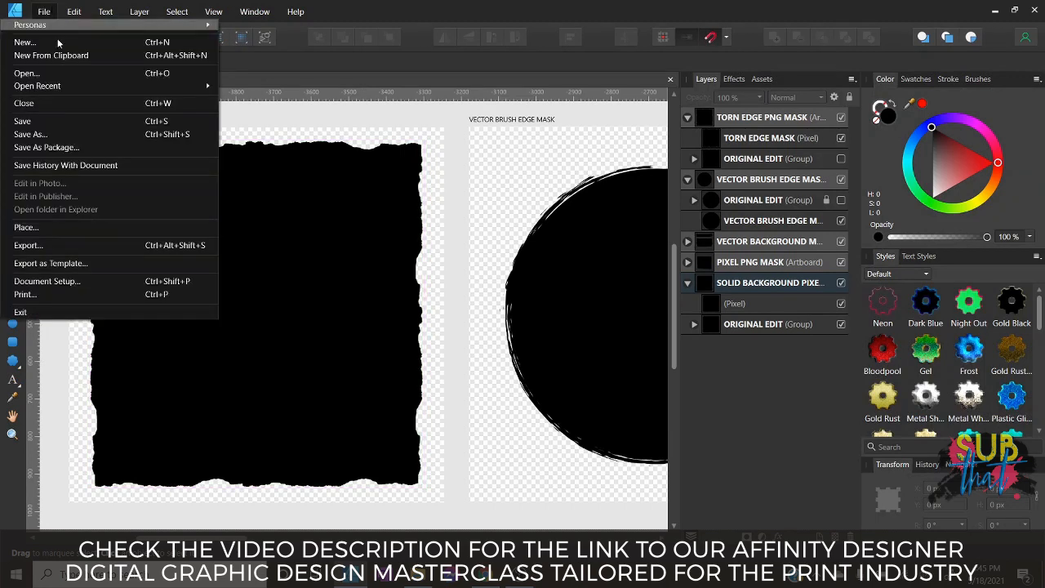
pyautogui.click(55, 243)
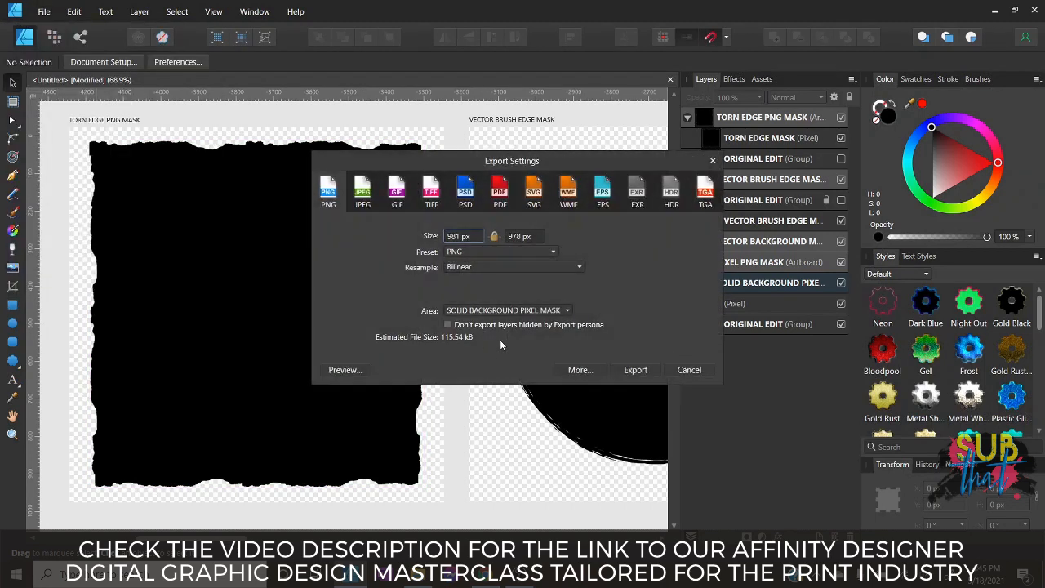
pyautogui.click(524, 313)
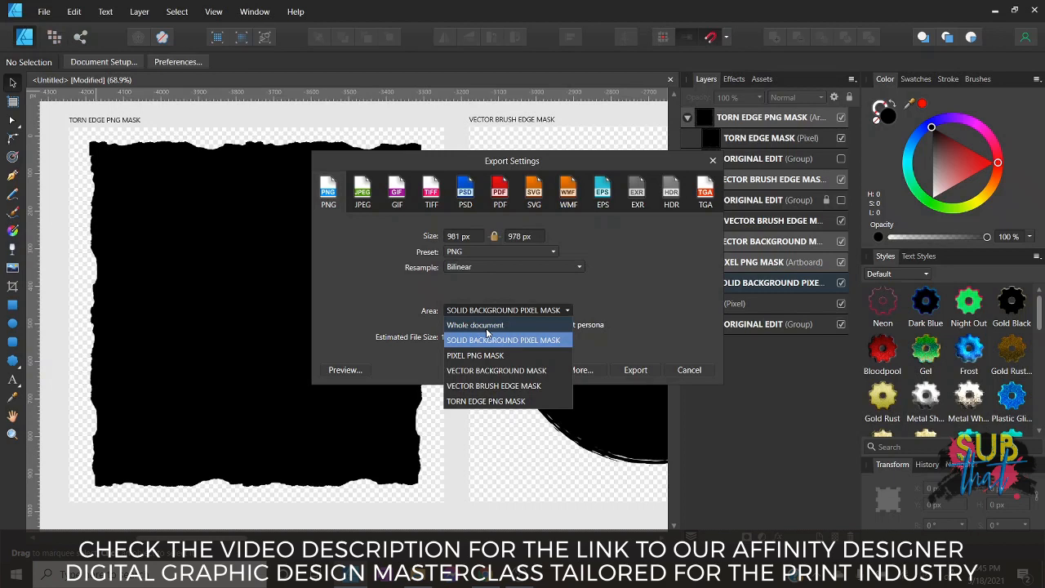
pyautogui.click(502, 401)
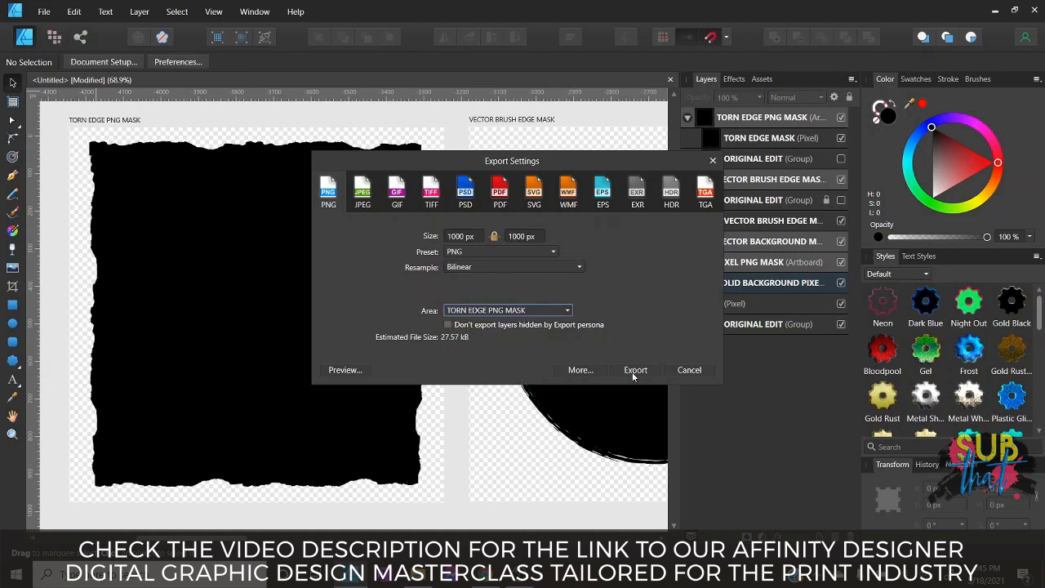
pyautogui.click(634, 372)
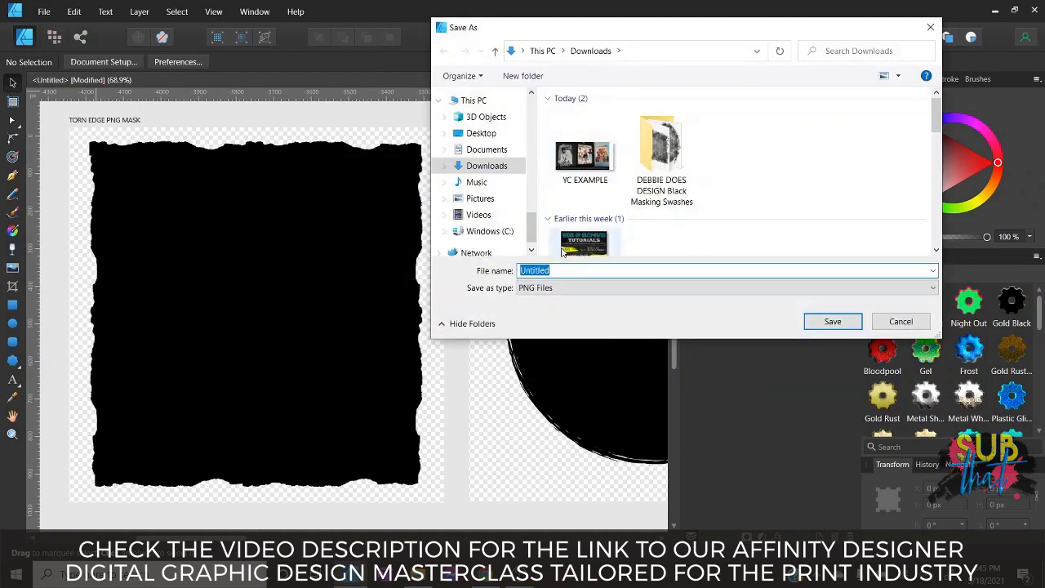
pyautogui.write('TORN EDGE PNG MASK')
pyautogui.press('Return')
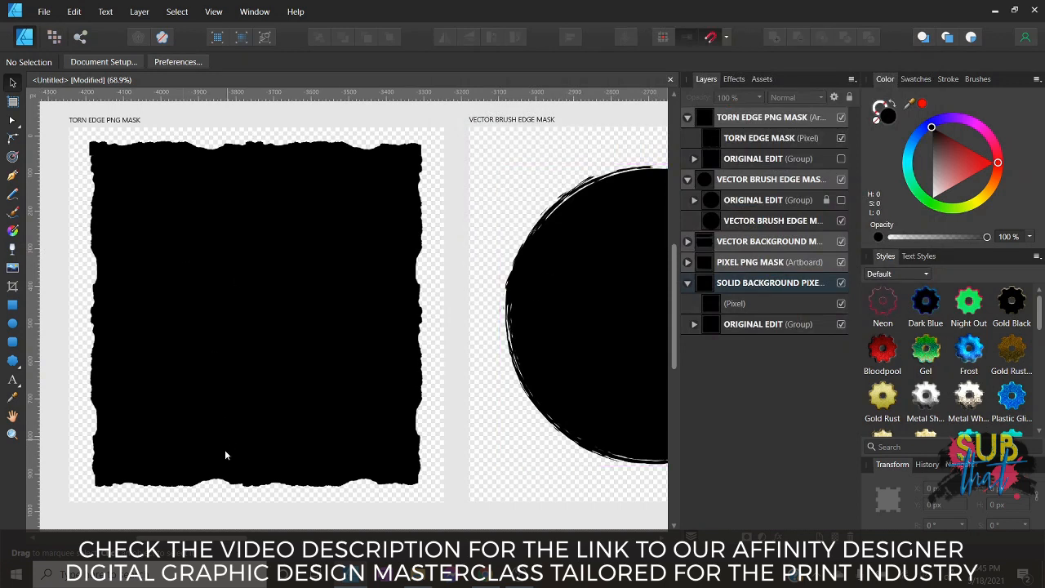
# Export the VECTOR BRUSH EDGE MASK artboard to Downloads as a PNG named VECTOR BRUSH EDGE MASK.
pyautogui.moveTo(219, 538); pyautogui.dragTo(290, 538)
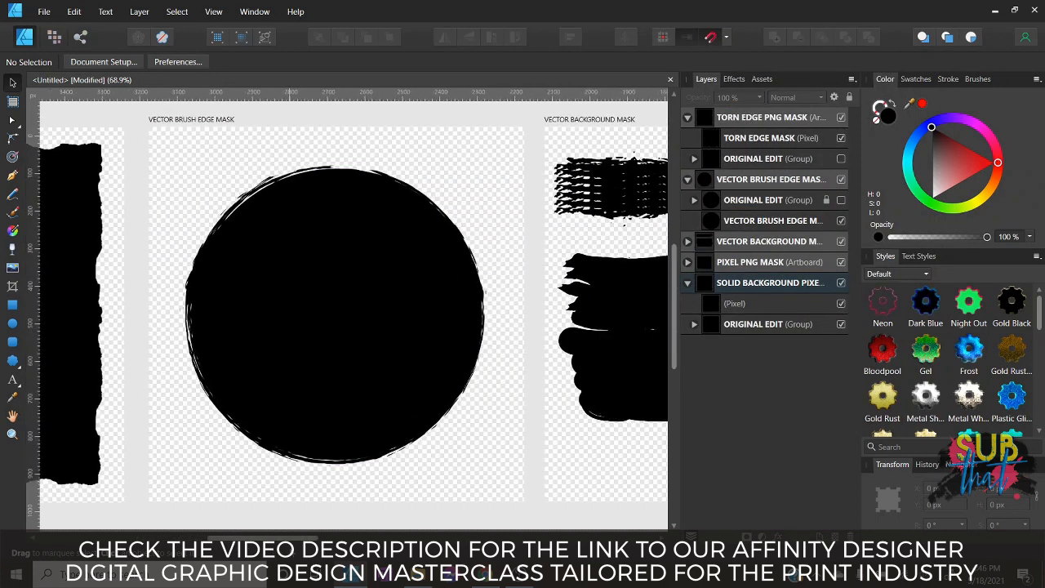
pyautogui.click(308, 302)
pyautogui.click(45, 11)
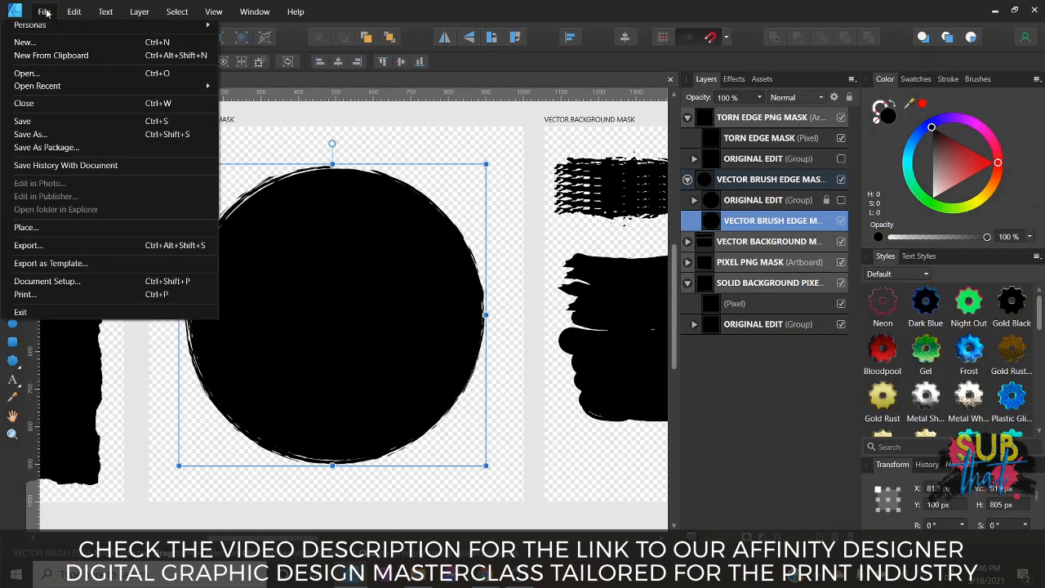
pyautogui.click(83, 250)
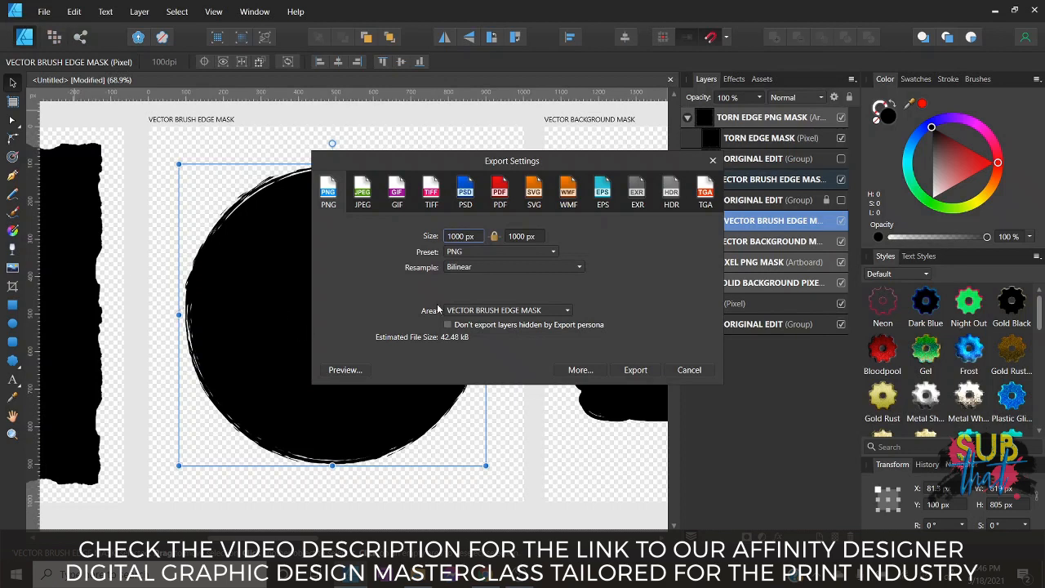
pyautogui.click(506, 314)
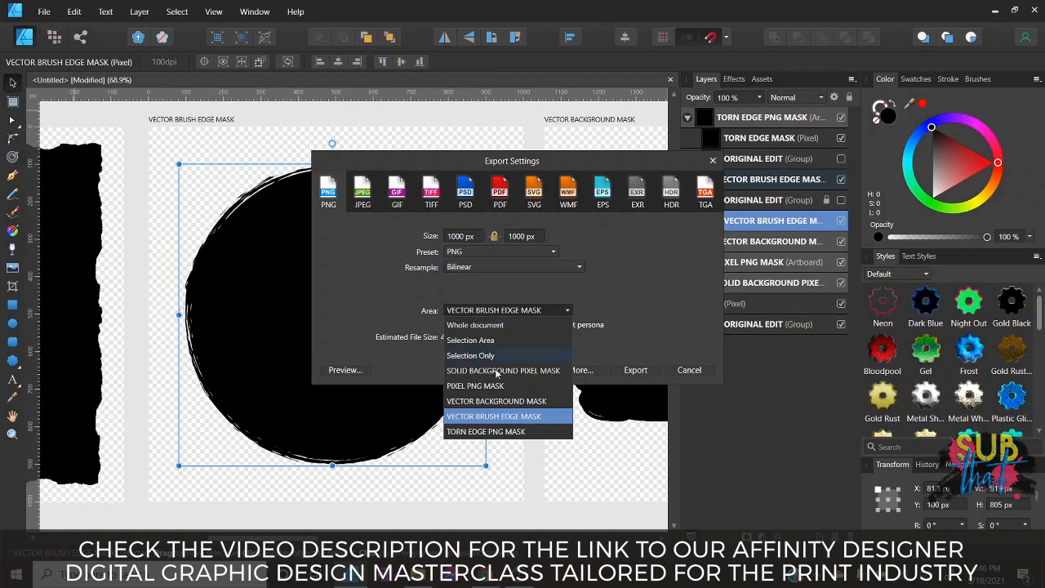
pyautogui.click(495, 417)
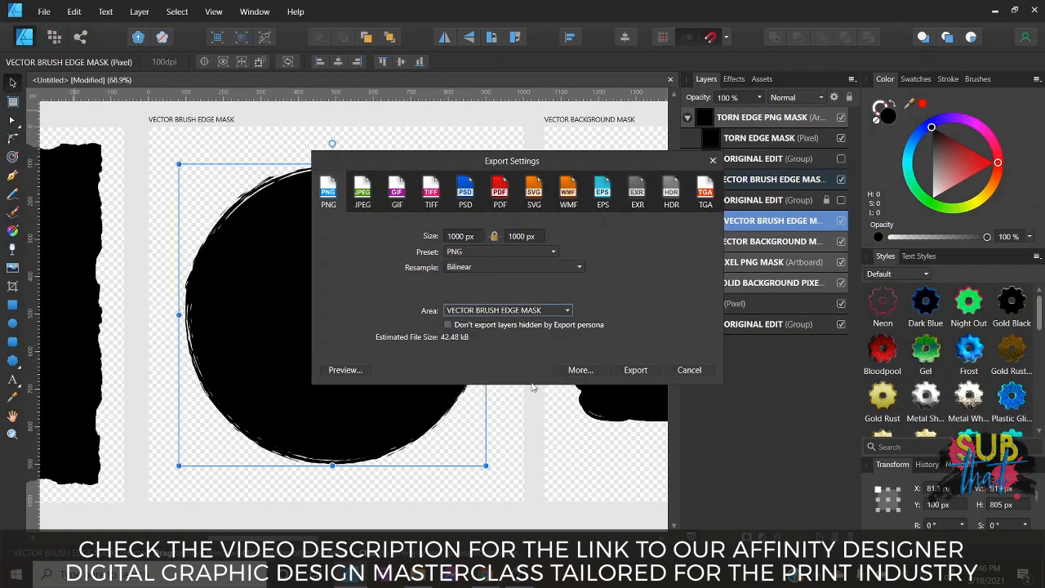
pyautogui.click(626, 370)
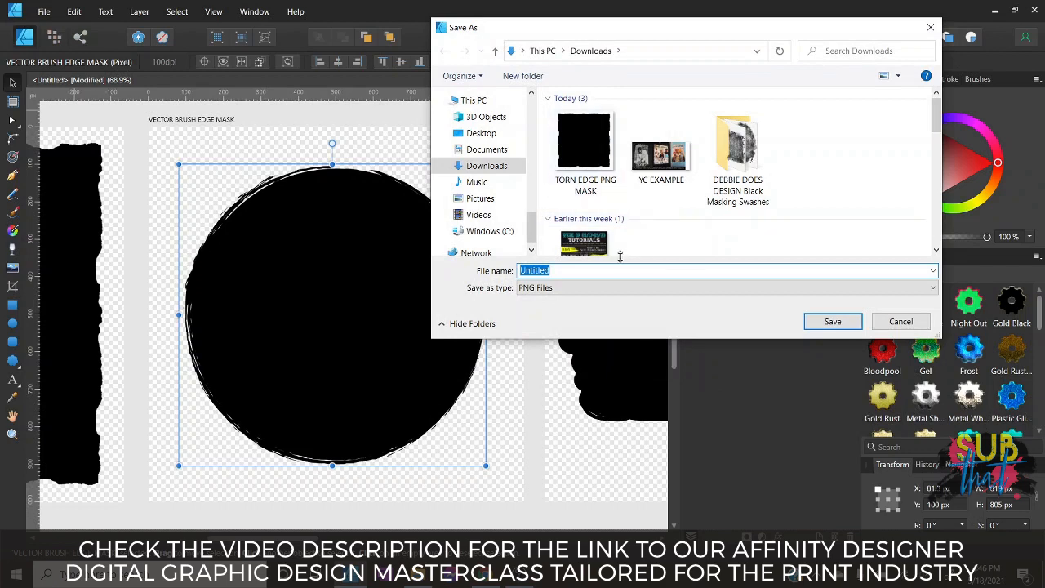
pyautogui.write('VECTOR BRUSH ED')
pyautogui.write('GE MASK')
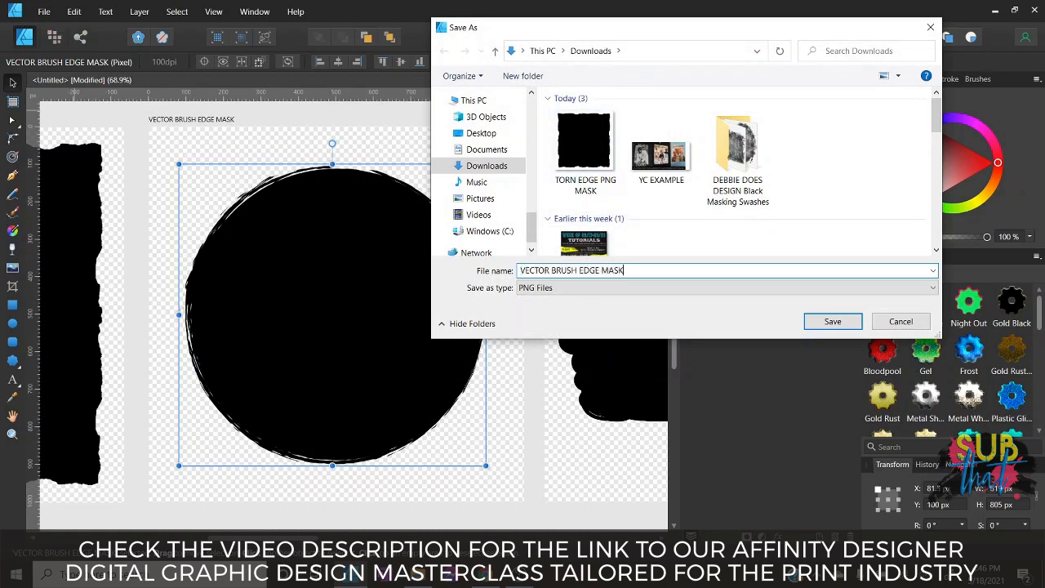
pyautogui.press('Return')
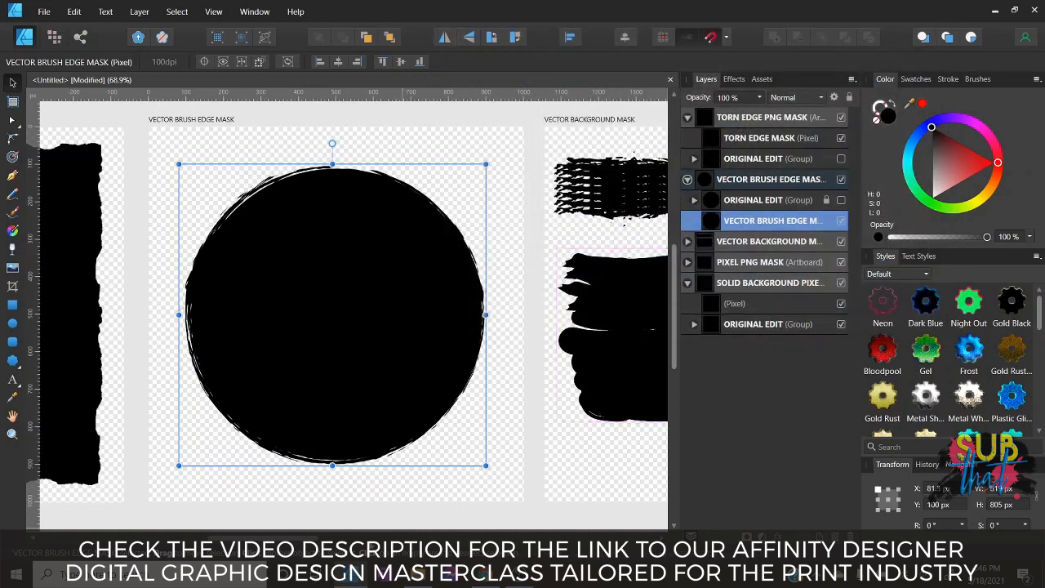
# Export the PIXEL PNG MASK artboard to Downloads as a PNG named PIXEL PNG GRUNGE MASK, and deselect the grunge mask.
pyautogui.moveTo(309, 537); pyautogui.dragTo(461, 537)
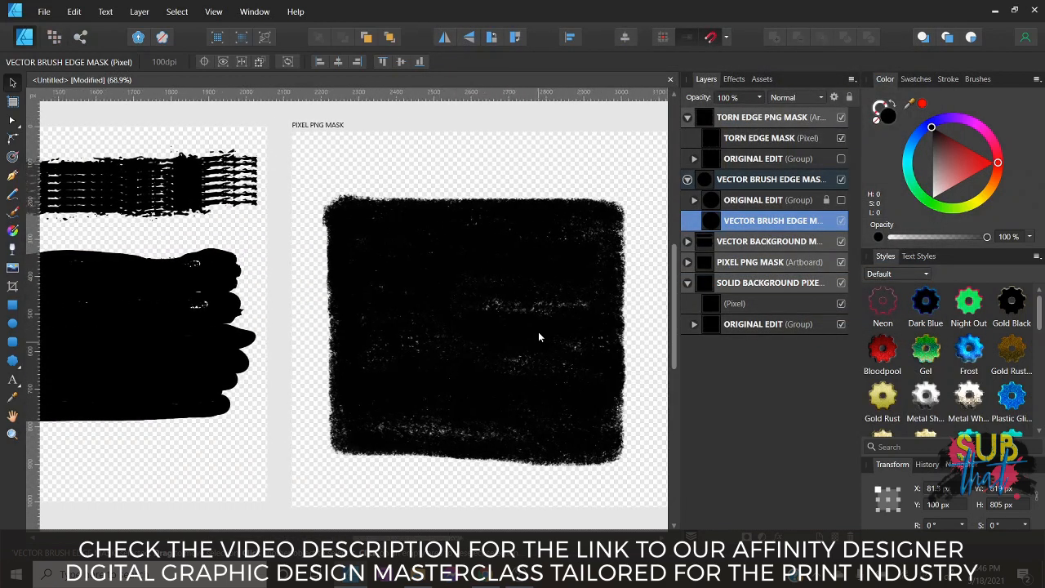
pyautogui.click(534, 327)
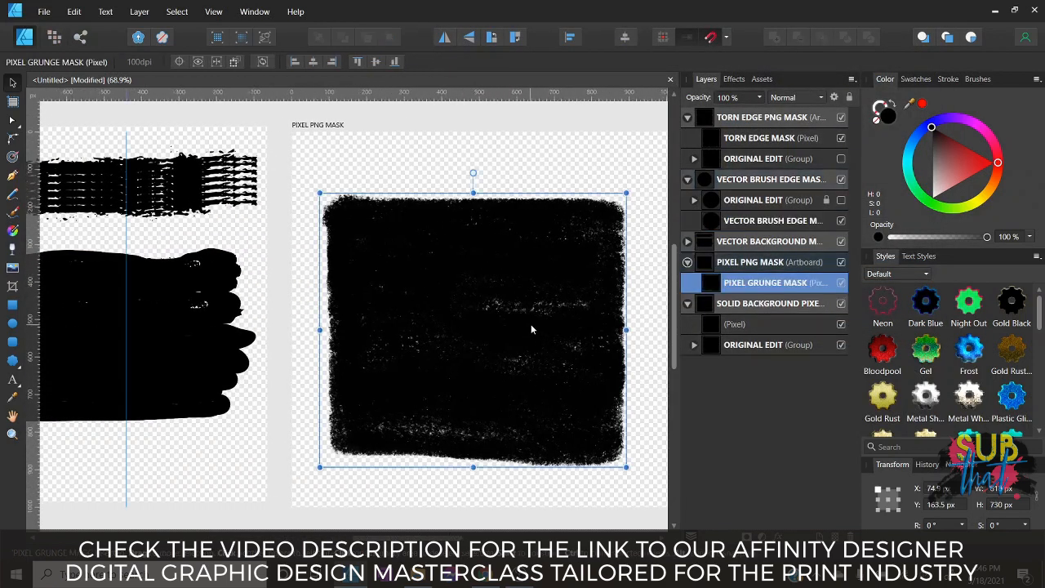
pyautogui.click(45, 14)
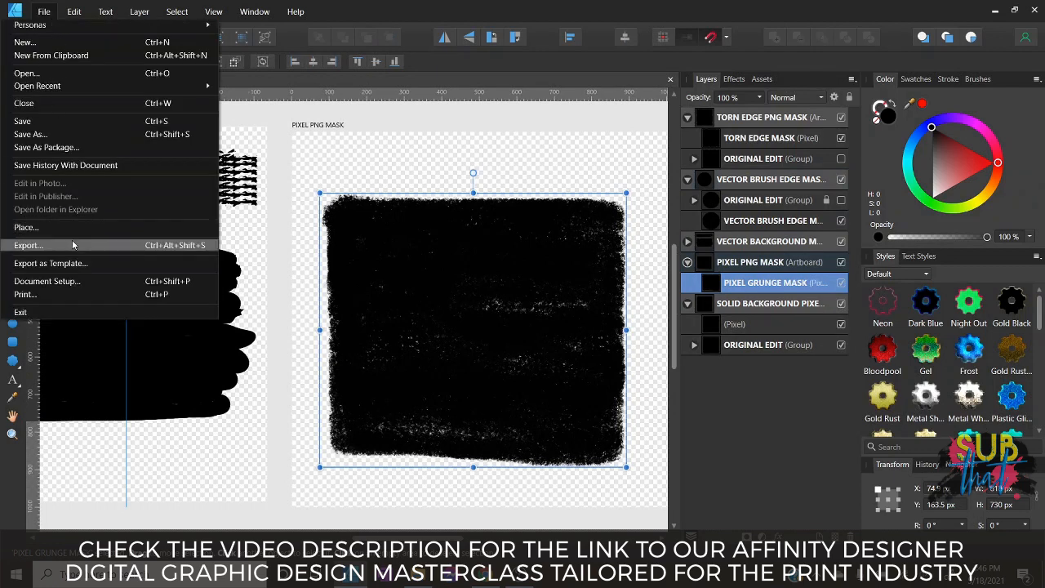
pyautogui.click(27, 245)
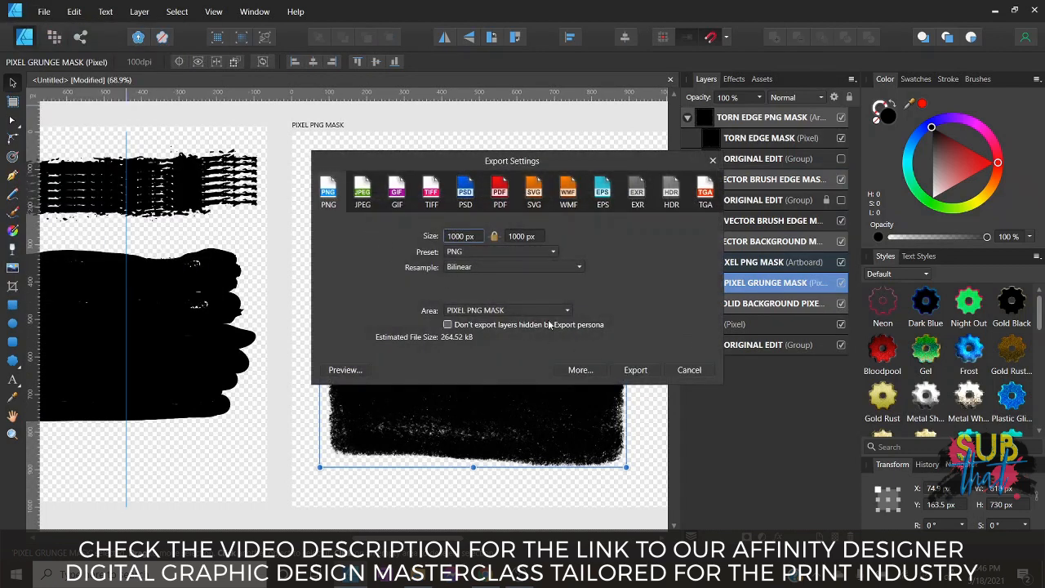
pyautogui.click(634, 370)
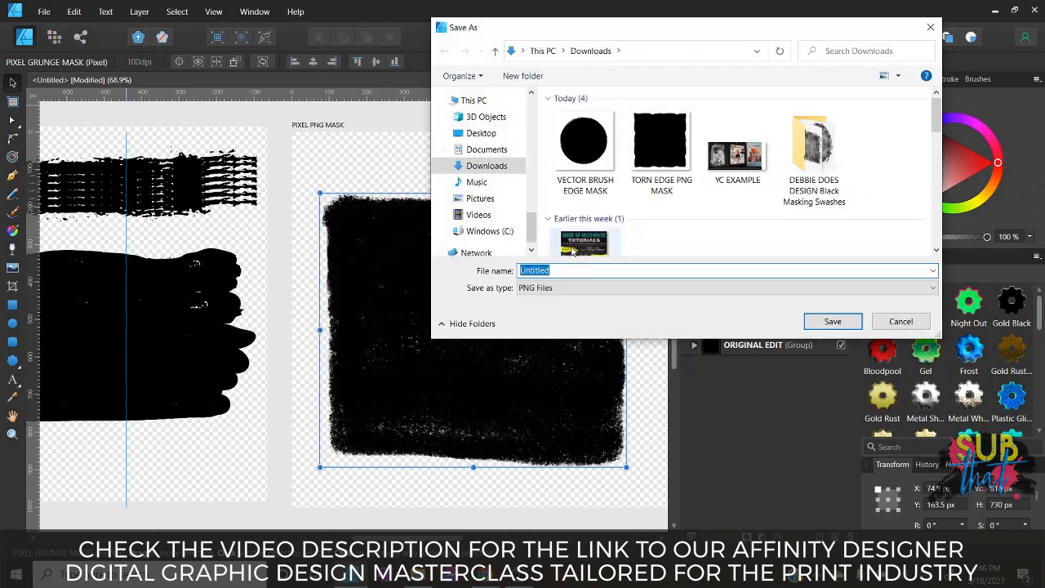
pyautogui.write('PIXEL PNG GRUNGE MASK')
pyautogui.press('Return')
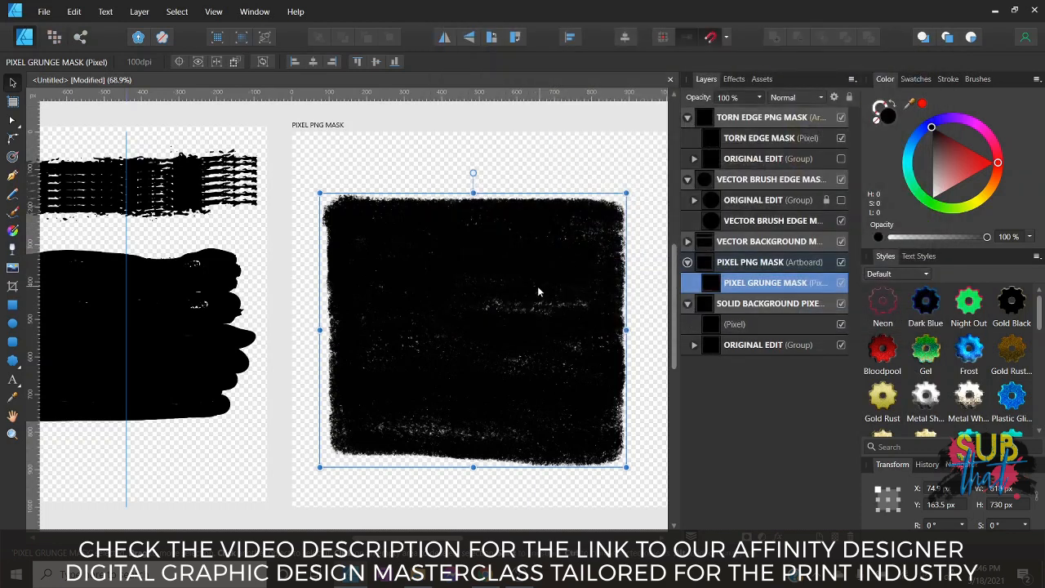
pyautogui.click(272, 126)
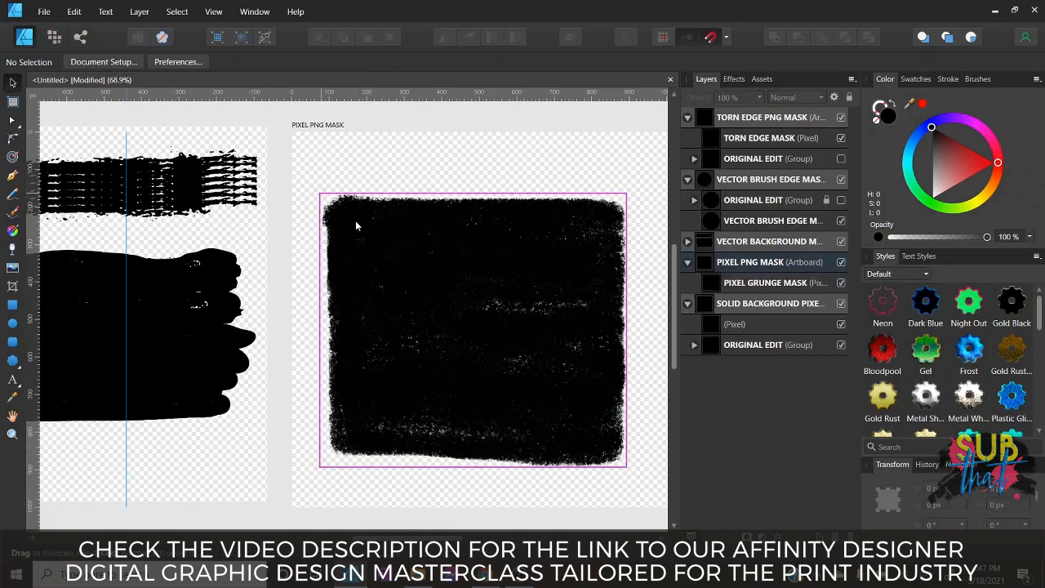
# Save the document with all mask artboards in Downloads as an Affinity file named PNG MASK MASTER FILE.
pyautogui.hscroll(-10, 326, 433)
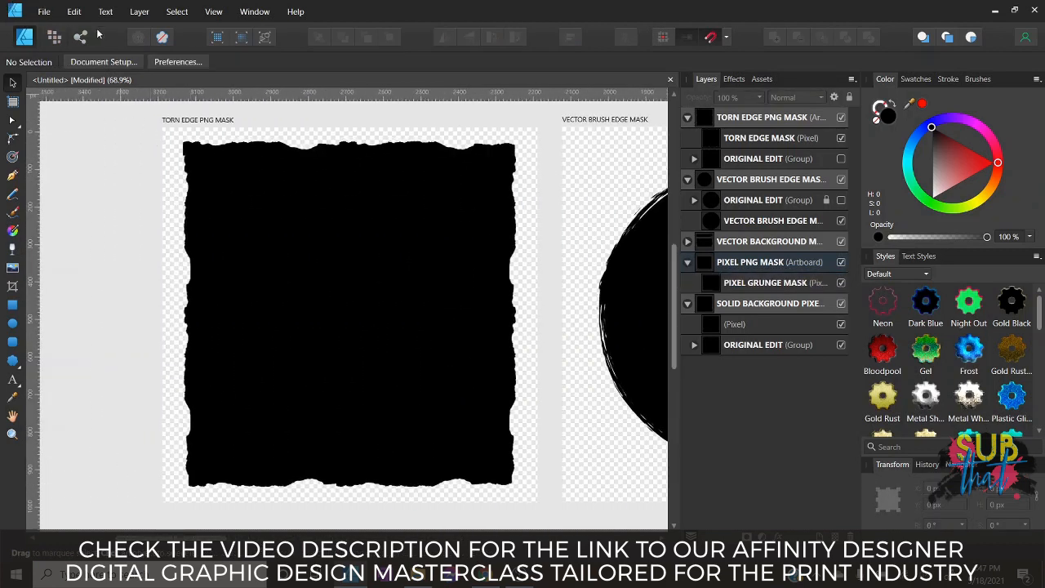
pyautogui.click(45, 13)
pyautogui.click(33, 134)
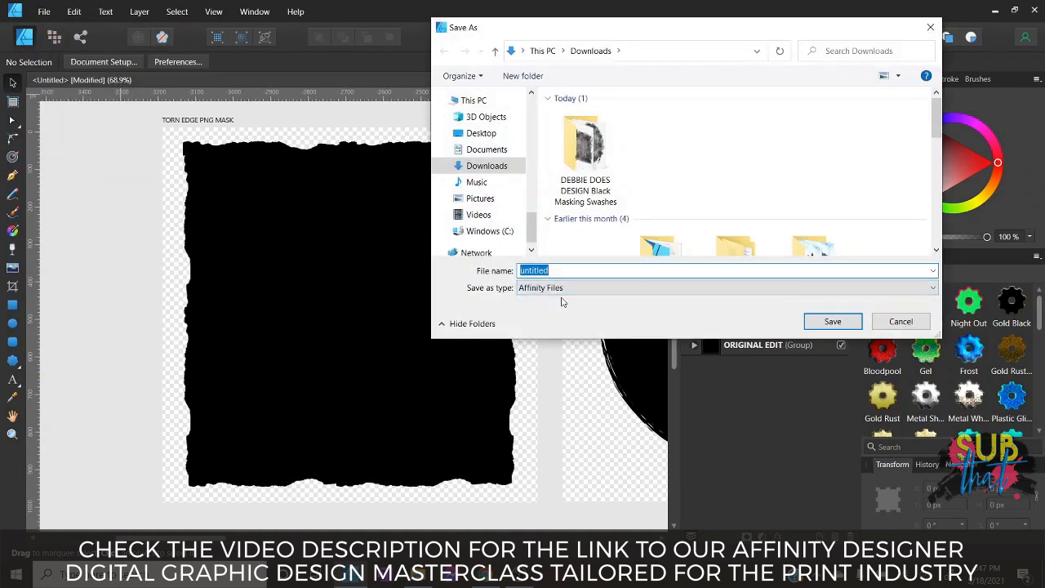
pyautogui.write('PNG MASK MASTER FILE')
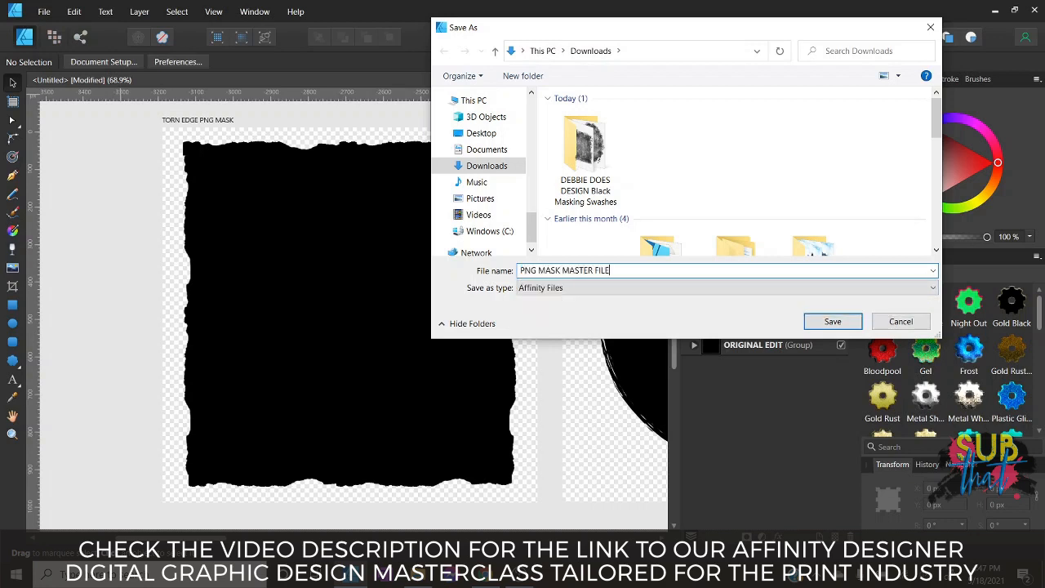
pyautogui.press('Return')
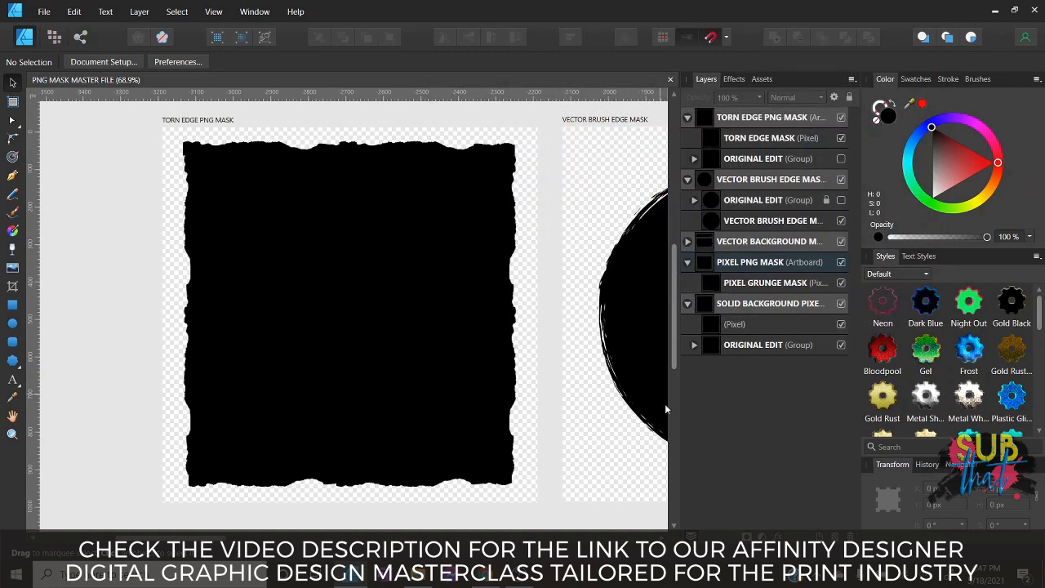
# Look over the torn edge and vector brush masks, and close the master file.
pyautogui.moveTo(215, 537)
pyautogui.mouseDown()
pyautogui.moveTo(426, 561)
pyautogui.moveTo(657, 551)
pyautogui.moveTo(338, 525)
pyautogui.moveTo(269, 512)
pyautogui.moveTo(241, 486)
pyautogui.mouseUp()
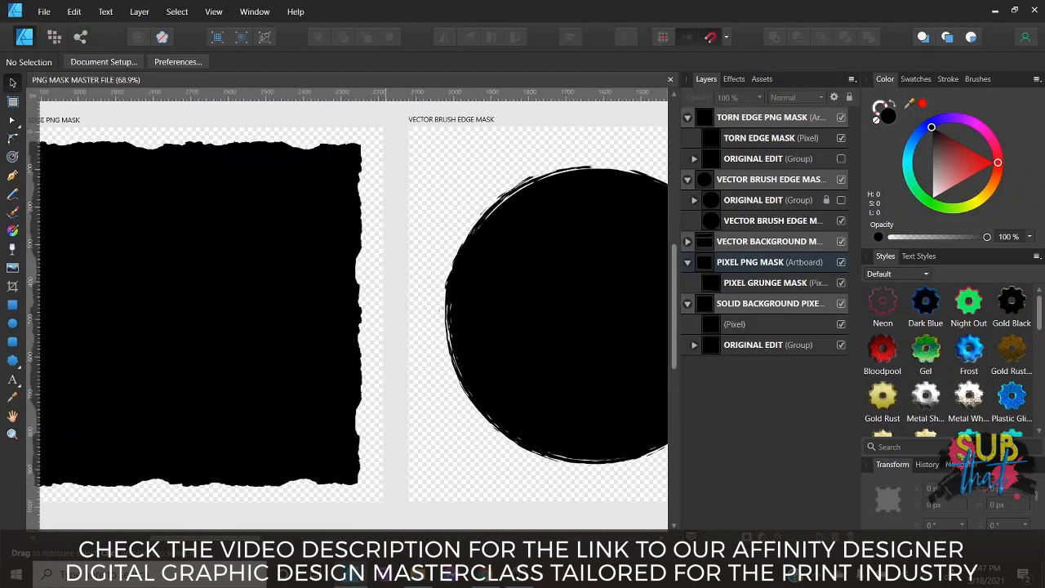
pyautogui.moveTo(241, 537); pyautogui.dragTo(354, 537)
pyautogui.moveTo(281, 539); pyautogui.dragTo(195, 537)
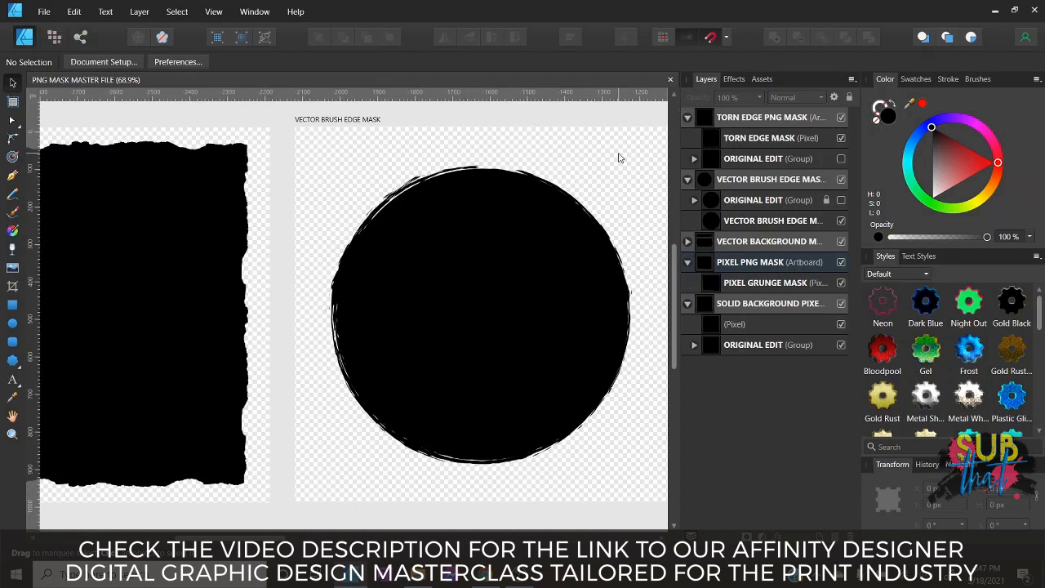
pyautogui.click(671, 79)
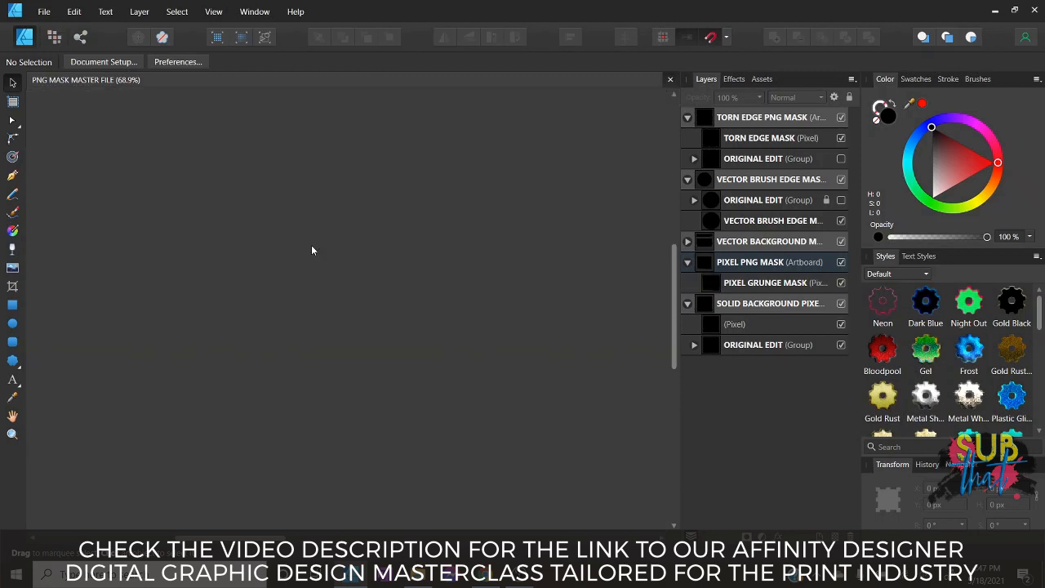
# Create a new 1000 × 1000 px document from the PROMO GRAPHIC preset with margins excluded.
pyautogui.click(44, 12)
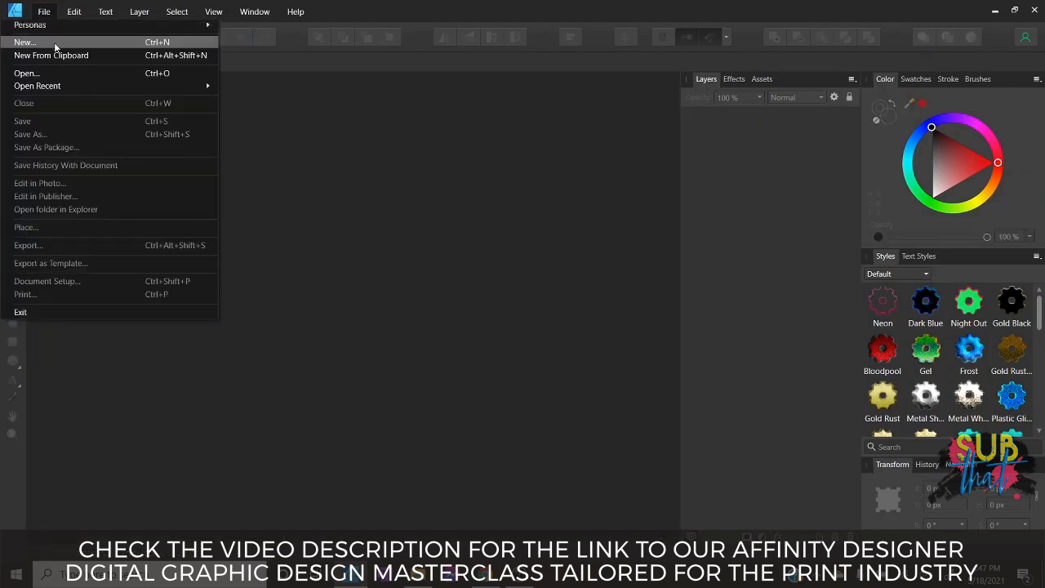
pyautogui.click(52, 40)
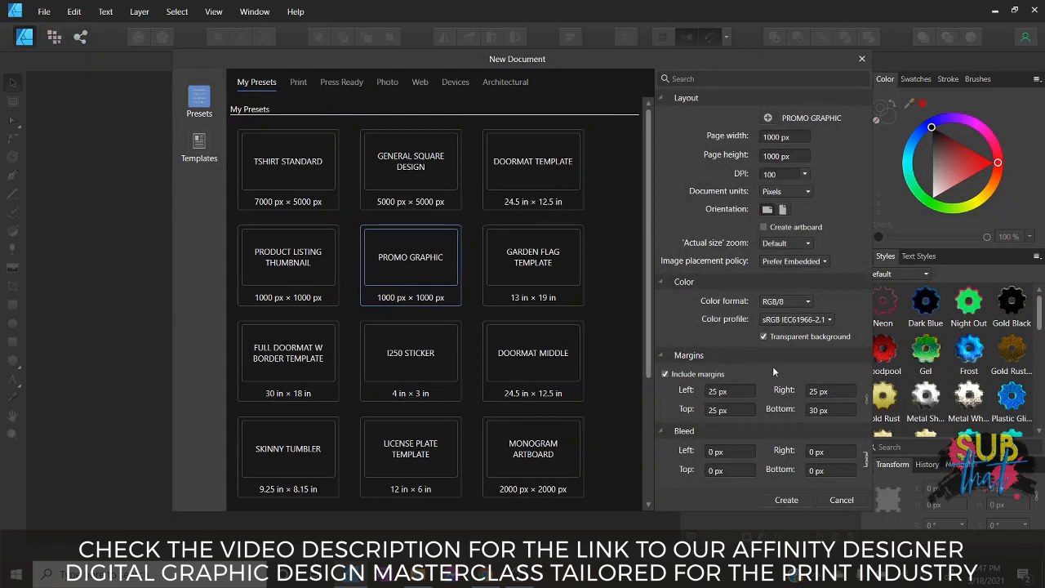
pyautogui.click(665, 374)
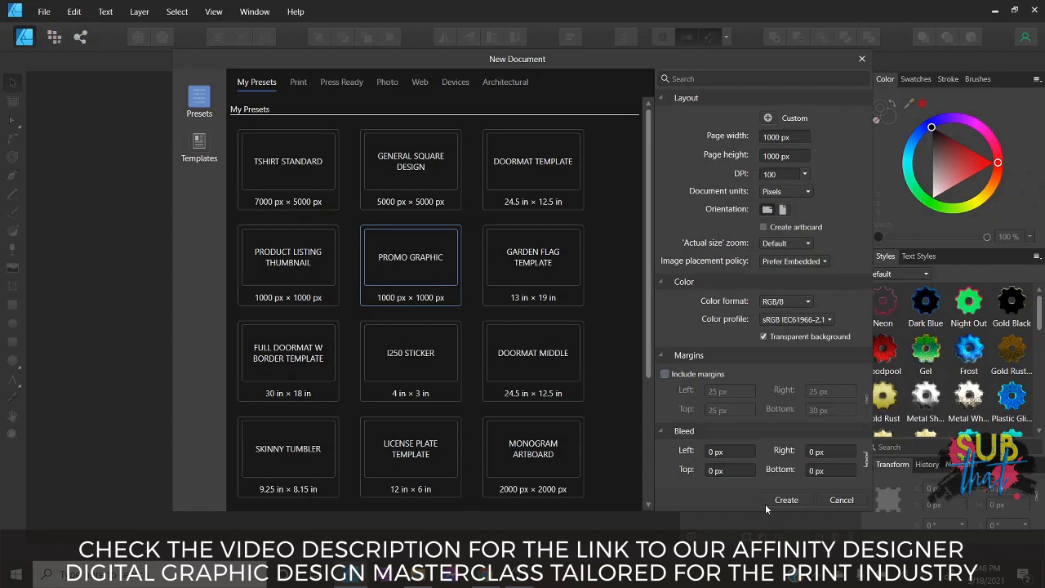
pyautogui.click(802, 501)
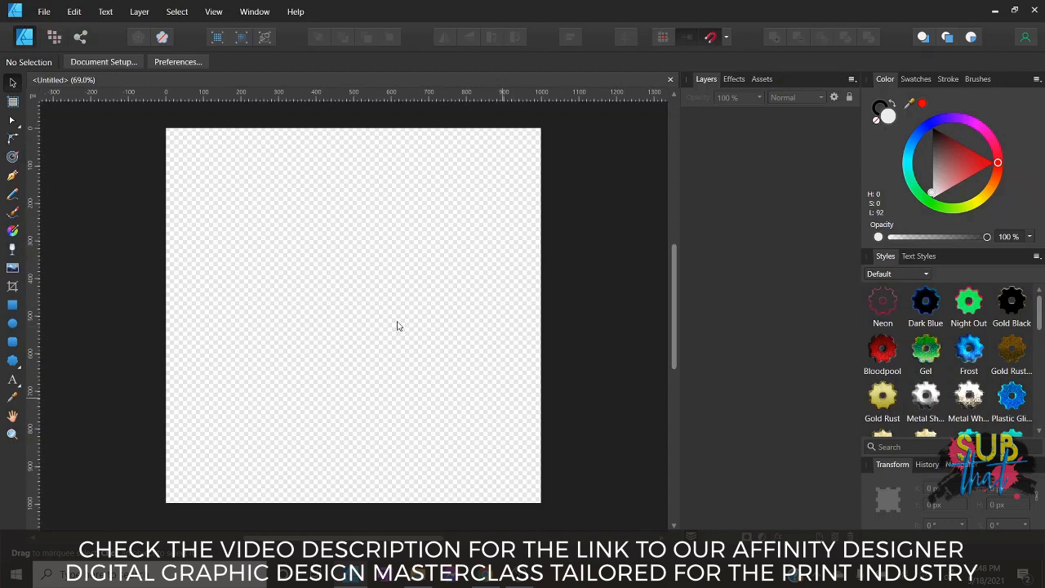
# Place Paint Swash 3 - Circle from the Black Masking Swashes folder in Downloads at about 887 px square, roughly centred on the page.
pyautogui.click(44, 9)
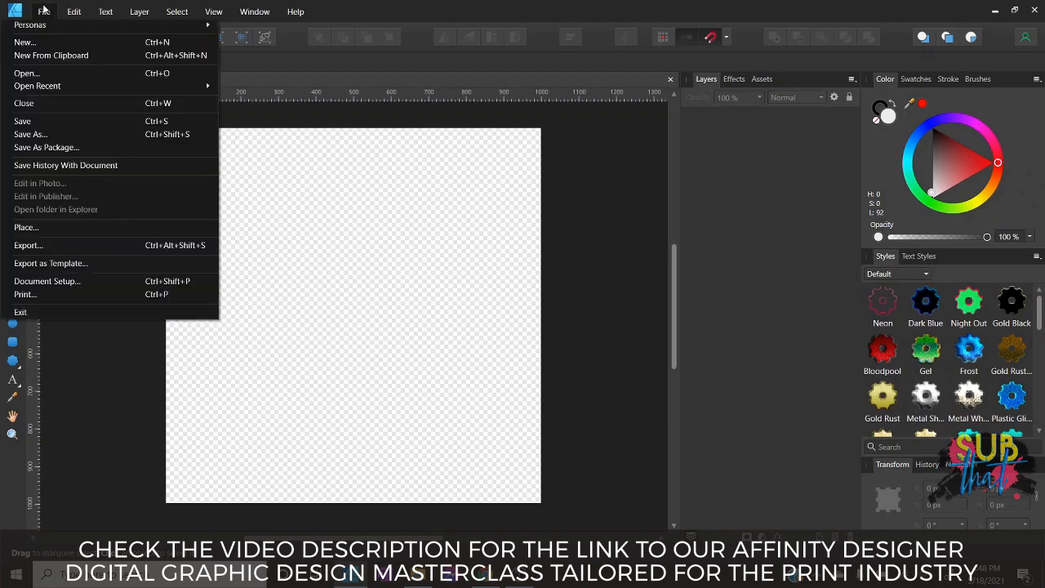
pyautogui.click(53, 225)
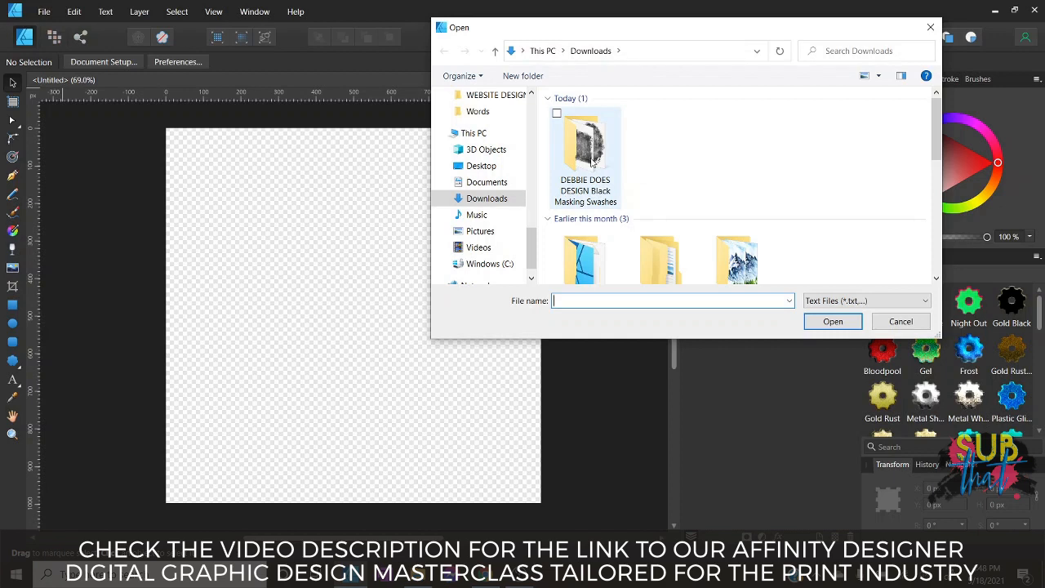
pyautogui.doubleClick(591, 193)
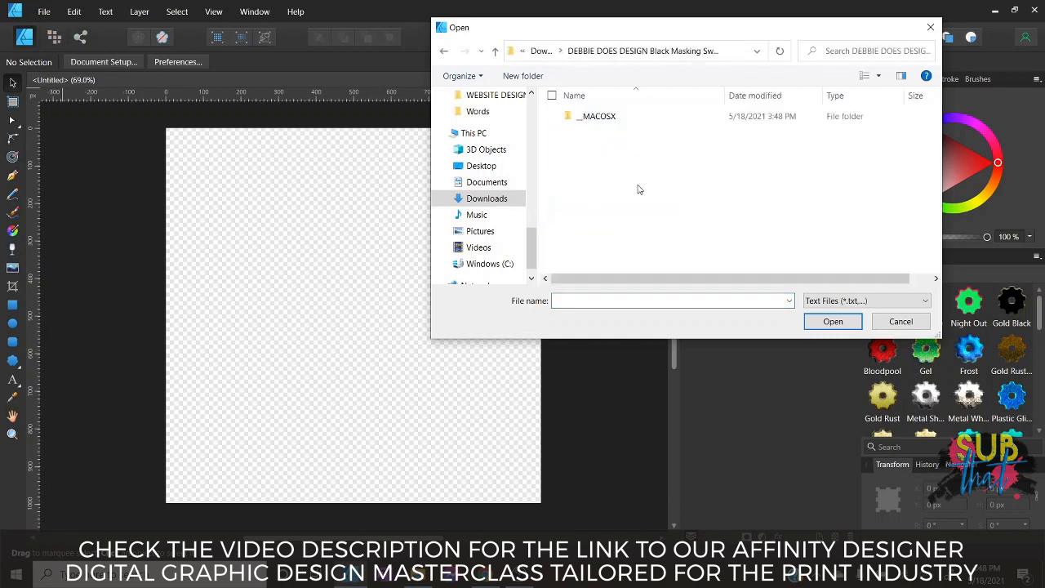
pyautogui.click(826, 301)
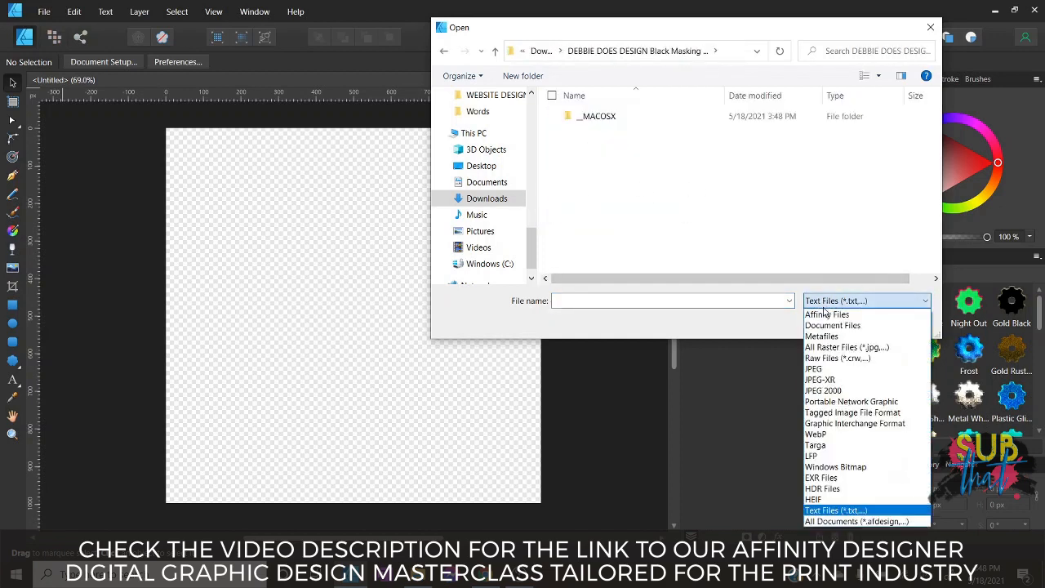
pyautogui.click(843, 521)
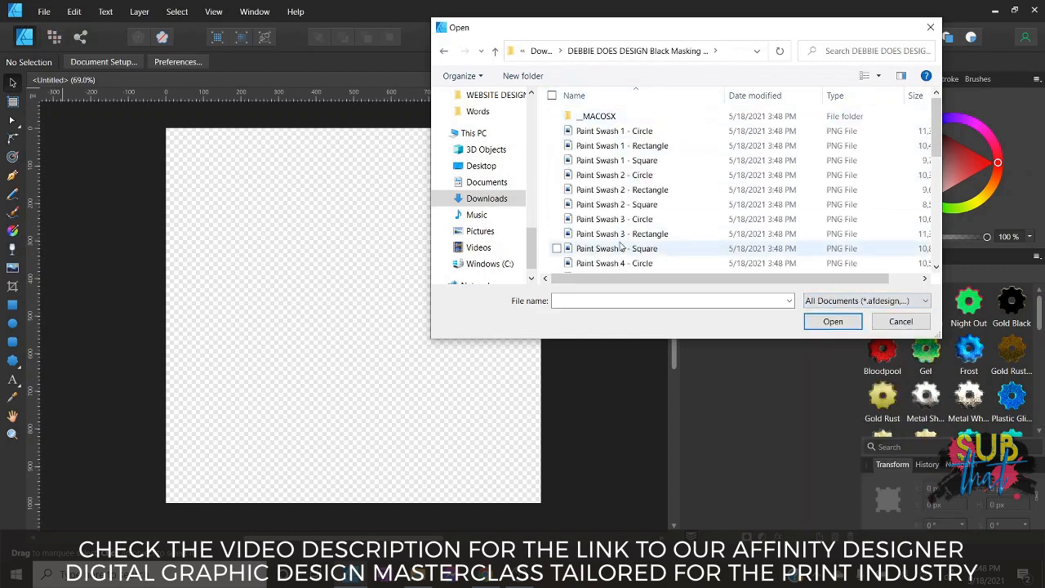
pyautogui.click(645, 219)
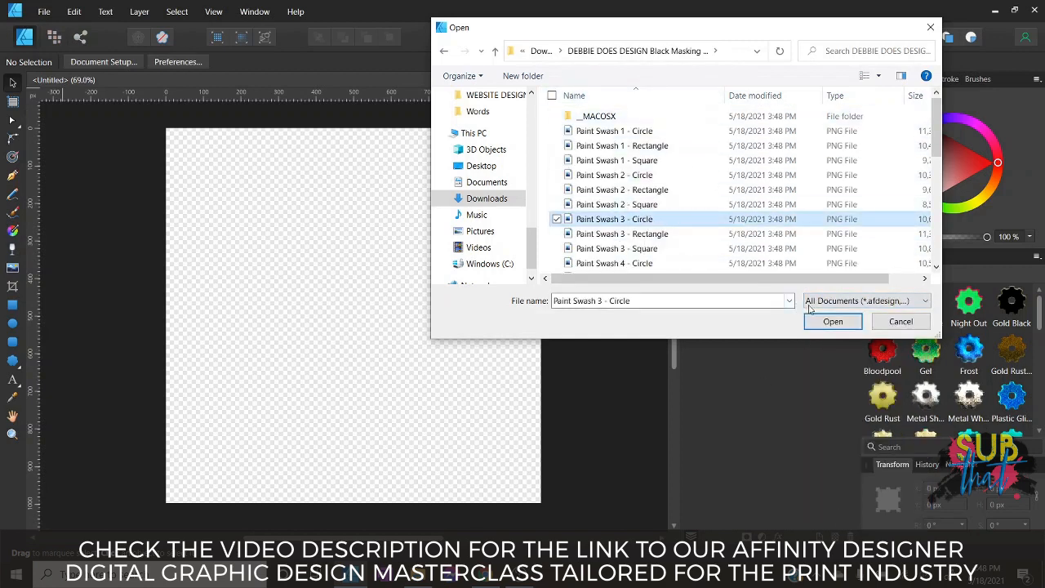
pyautogui.click(831, 321)
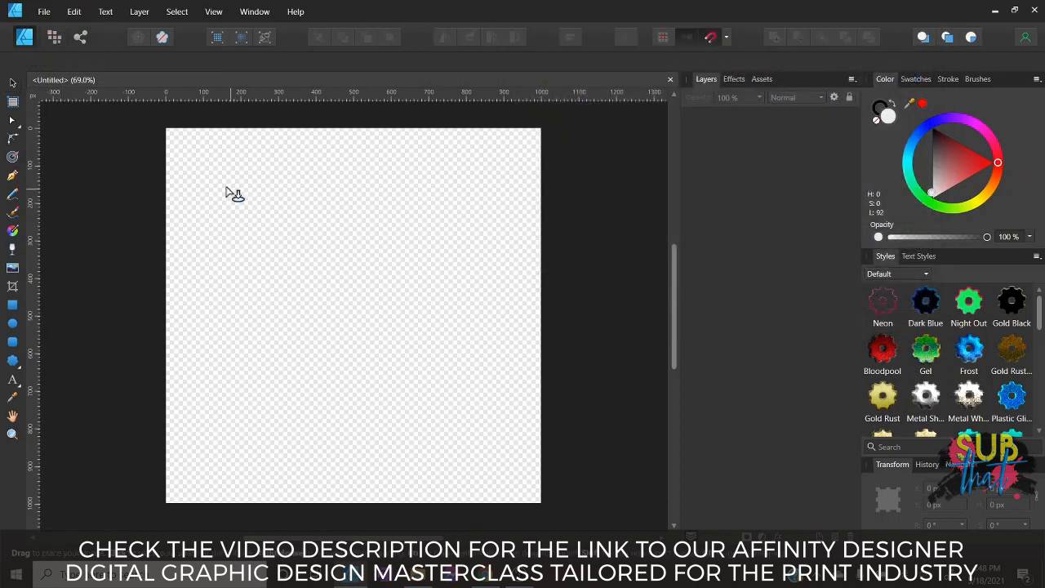
pyautogui.moveTo(187, 153); pyautogui.dragTo(519, 486)
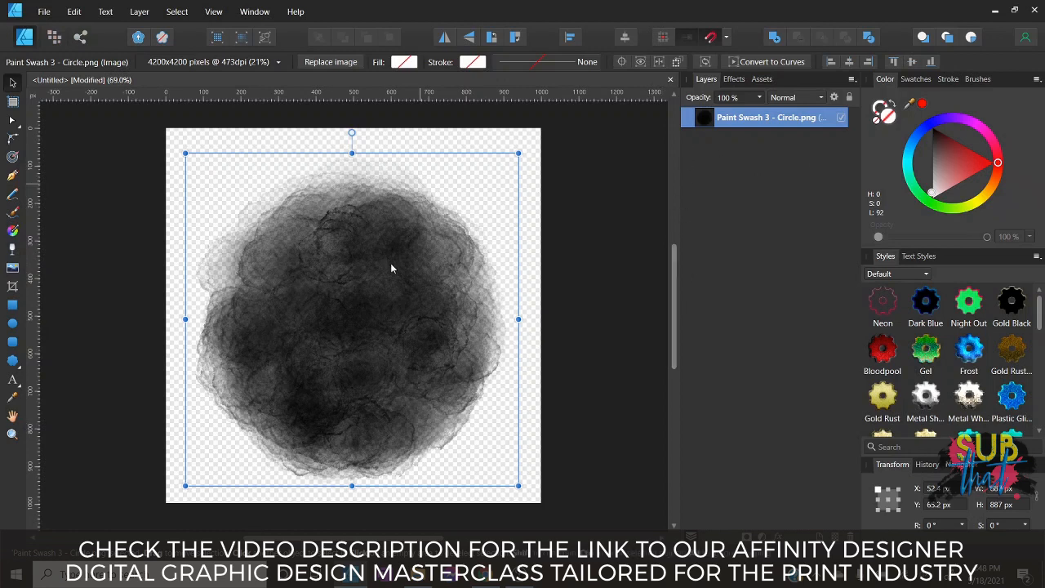
pyautogui.moveTo(389, 264)
pyautogui.mouseDown()
pyautogui.moveTo(371, 275)
pyautogui.moveTo(381, 263)
pyautogui.mouseUp()
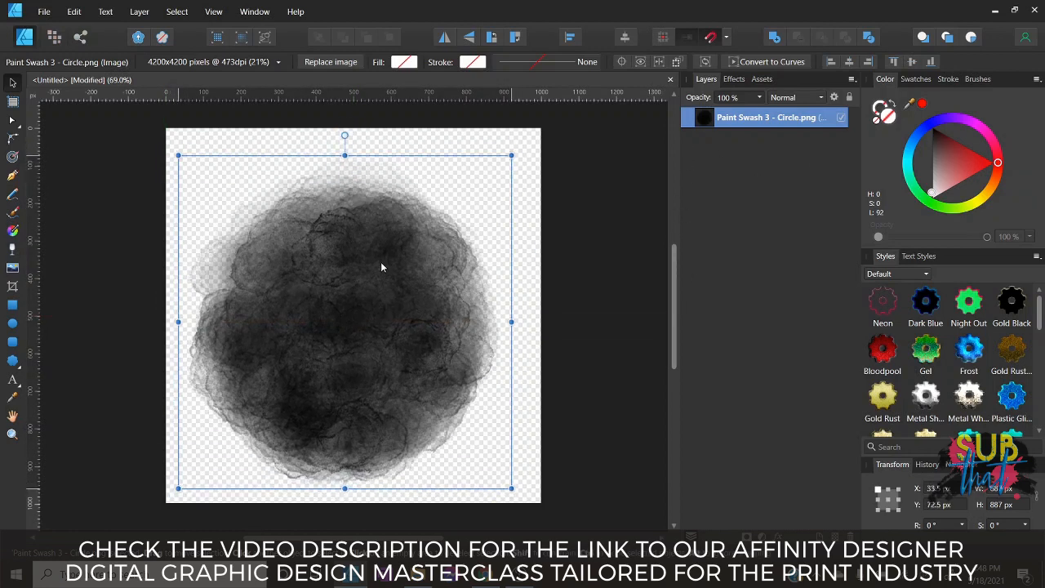
# Place me.jpg from Downloads at about 1058 px high over the paint swash, and shift it partly off the swash.
pyautogui.click(12, 267)
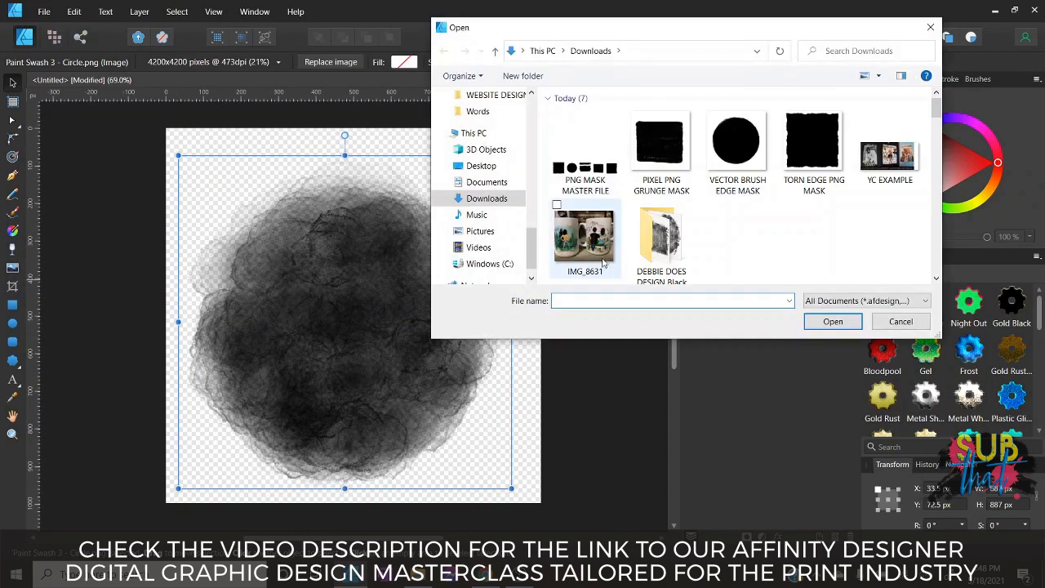
pyautogui.scroll(-1, 661, 237)
pyautogui.scroll(-2, 582, 236)
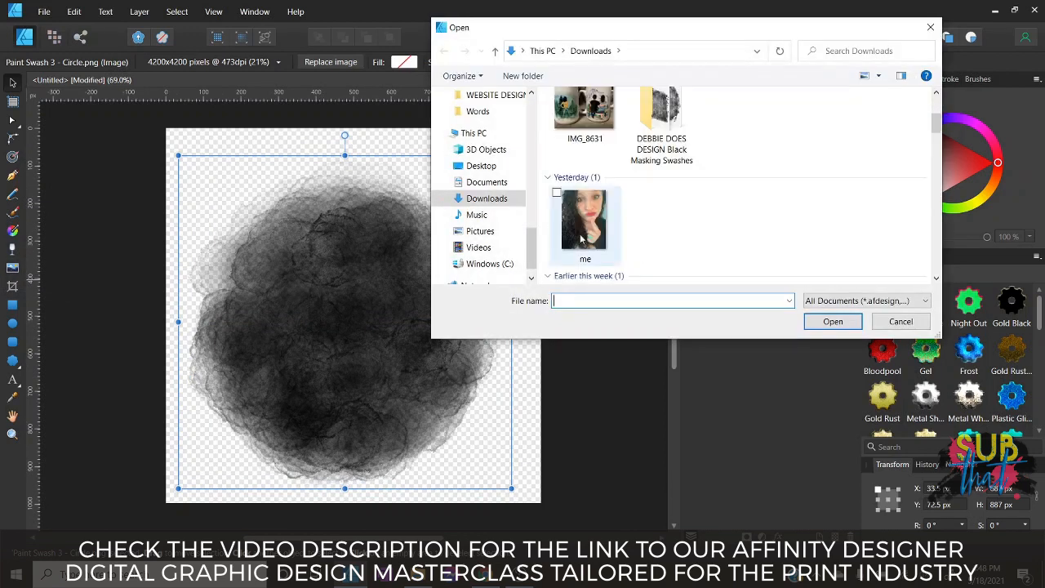
pyautogui.click(582, 240)
pyautogui.click(833, 321)
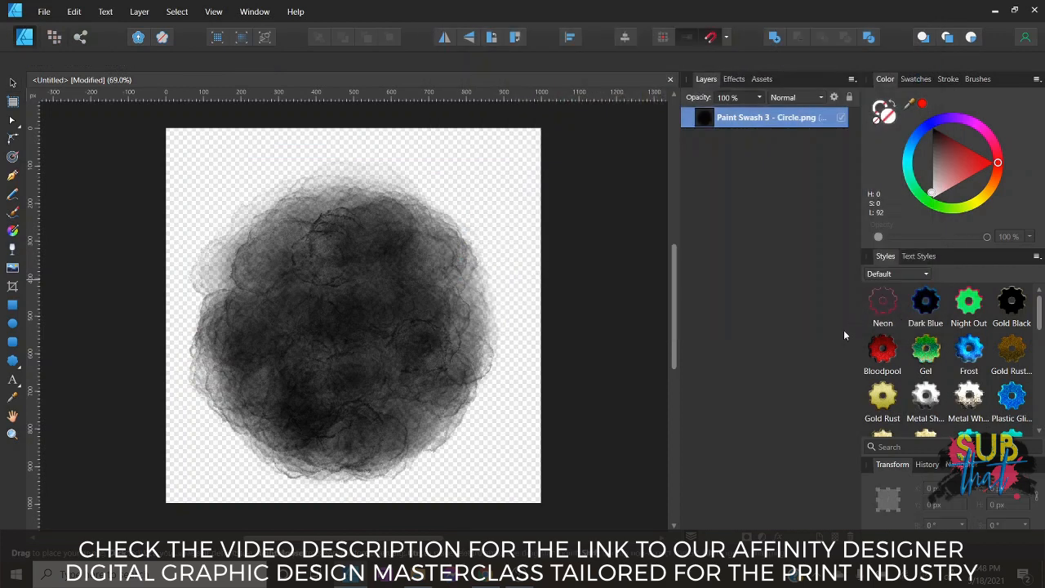
pyautogui.moveTo(114, 119); pyautogui.dragTo(340, 504)
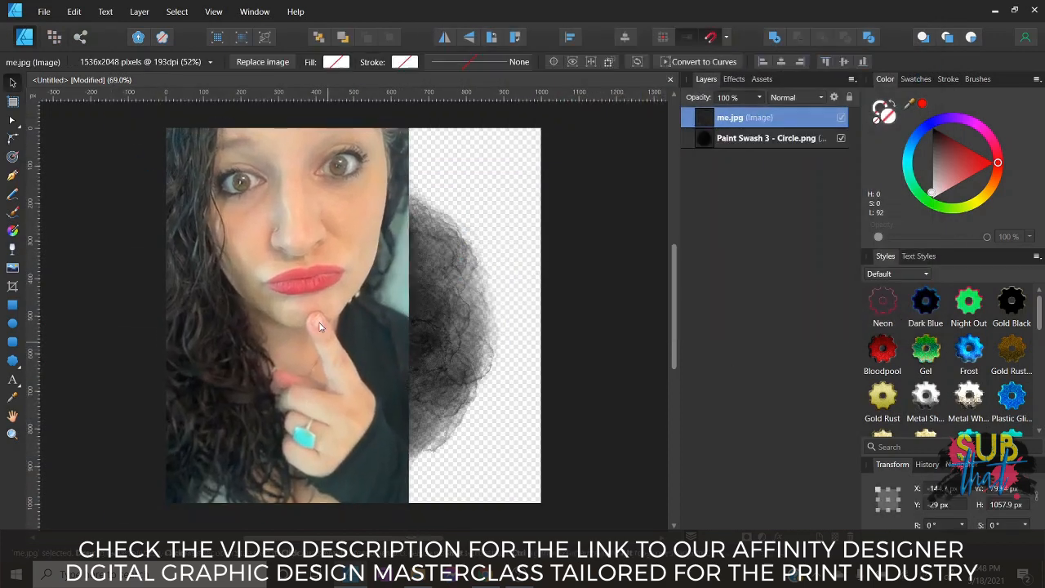
pyautogui.moveTo(251, 312); pyautogui.dragTo(225, 313)
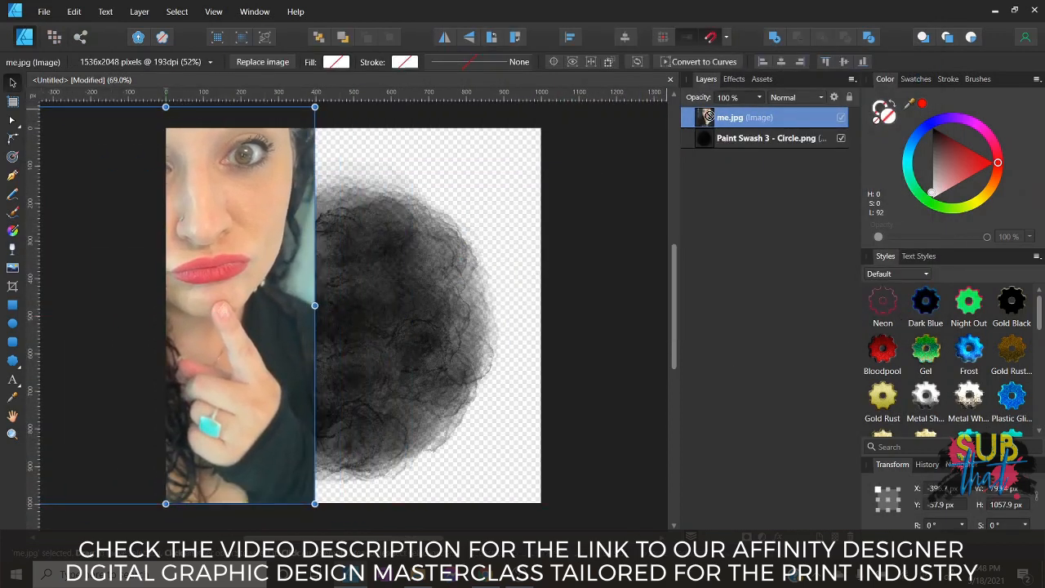
# Try to clip the me.jpg photo inside the unrasterized paint swash image, and move it back out above the swash.
pyautogui.moveTo(707, 118); pyautogui.dragTo(735, 147)
pyautogui.moveTo(248, 340)
pyautogui.mouseDown()
pyautogui.moveTo(462, 361)
pyautogui.moveTo(379, 366)
pyautogui.moveTo(450, 369)
pyautogui.moveTo(394, 368)
pyautogui.moveTo(429, 367)
pyautogui.moveTo(262, 324)
pyautogui.moveTo(246, 215)
pyautogui.moveTo(250, 298)
pyautogui.moveTo(400, 303)
pyautogui.moveTo(247, 306)
pyautogui.moveTo(243, 280)
pyautogui.moveTo(320, 273)
pyautogui.mouseUp()
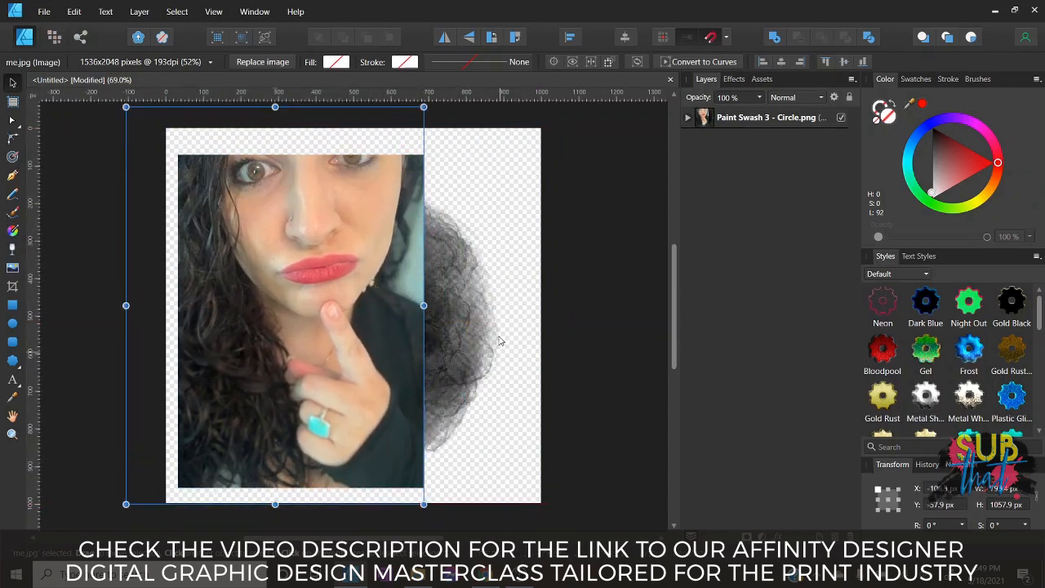
pyautogui.click(688, 118)
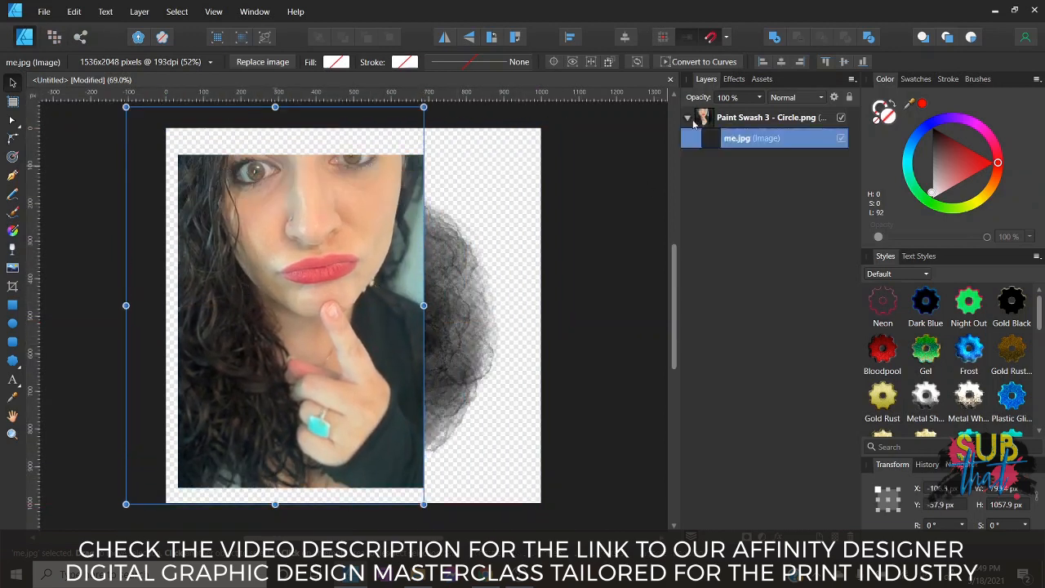
pyautogui.moveTo(707, 136); pyautogui.dragTo(698, 111)
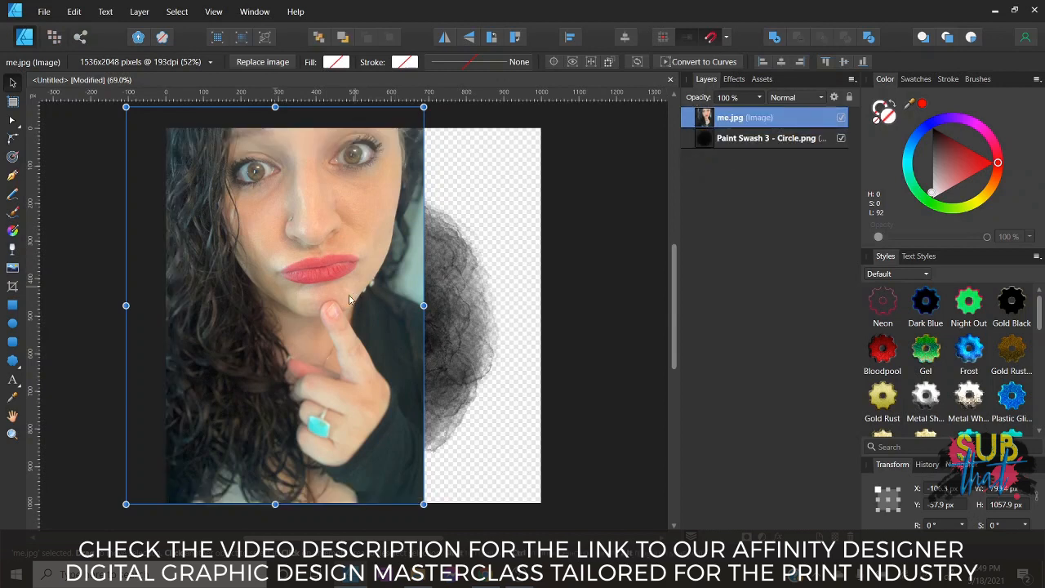
# Move the photo aside, reposition the paint swash slightly, and rasterize the swash layer.
pyautogui.moveTo(337, 297)
pyautogui.mouseDown()
pyautogui.moveTo(182, 305)
pyautogui.moveTo(103, 289)
pyautogui.moveTo(101, 304)
pyautogui.mouseUp()
pyautogui.click(763, 139)
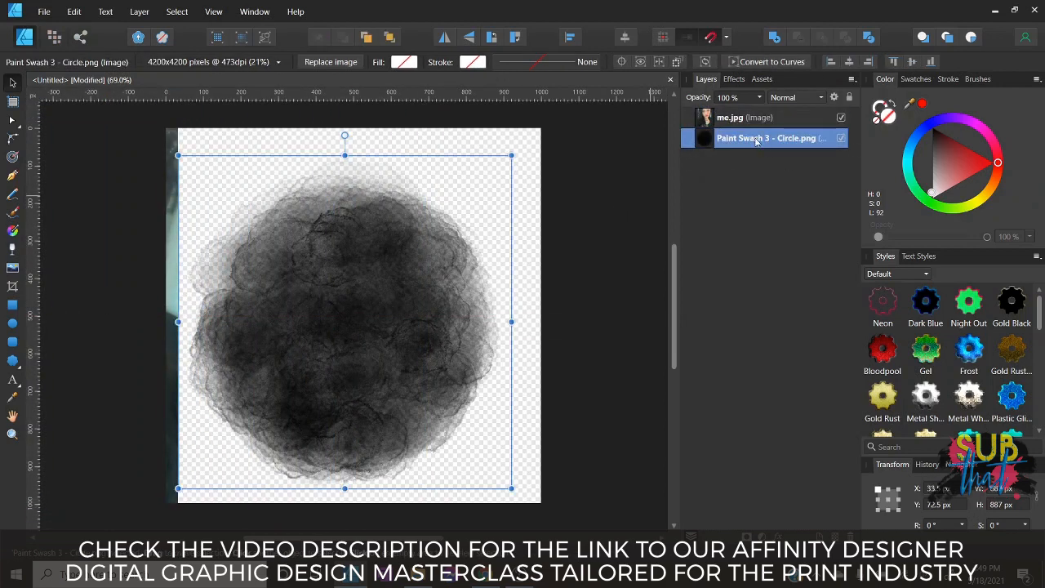
pyautogui.moveTo(396, 341); pyautogui.dragTo(405, 341)
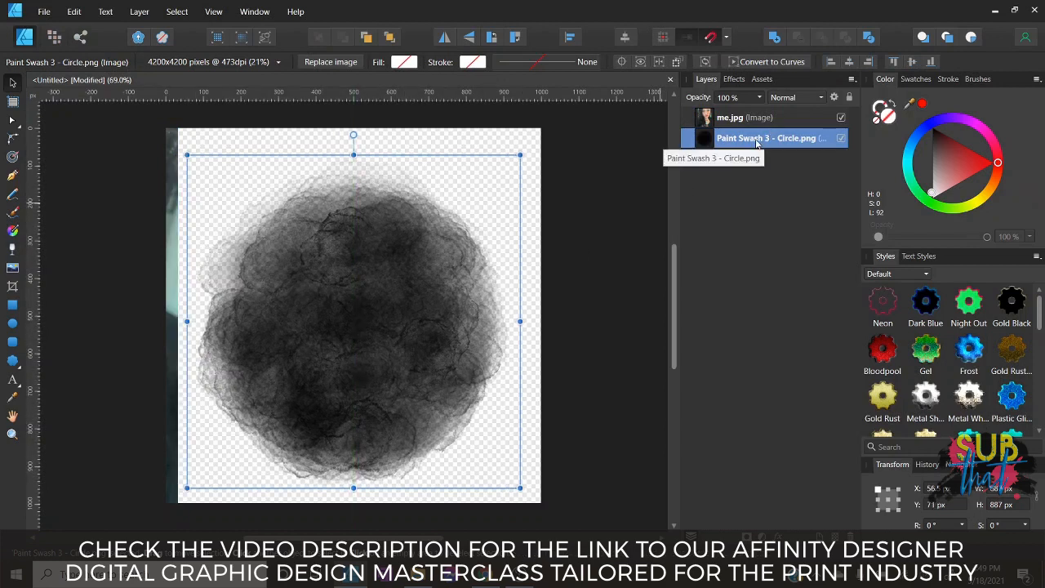
pyautogui.rightClick(757, 143)
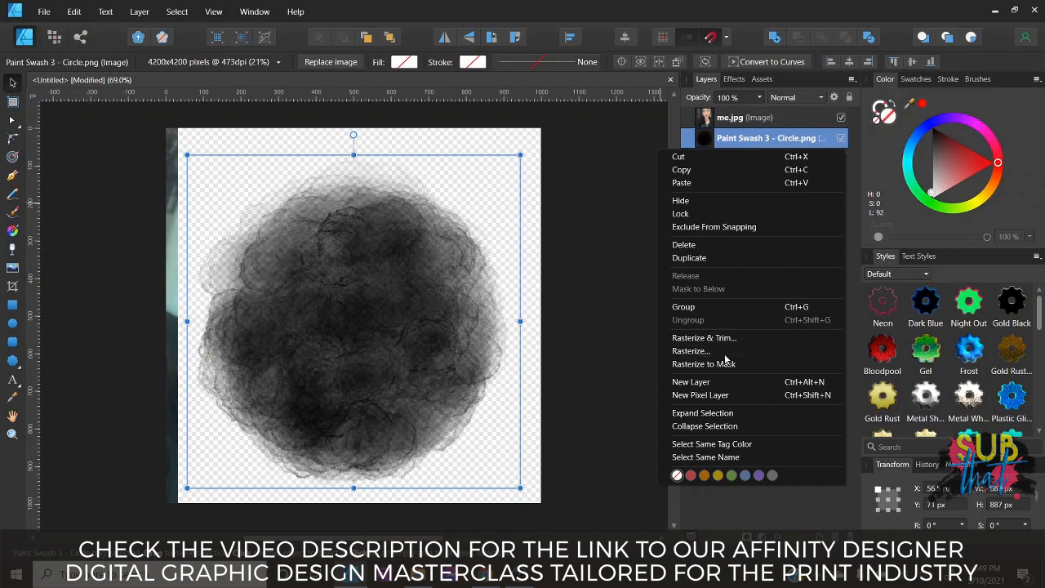
pyautogui.click(723, 352)
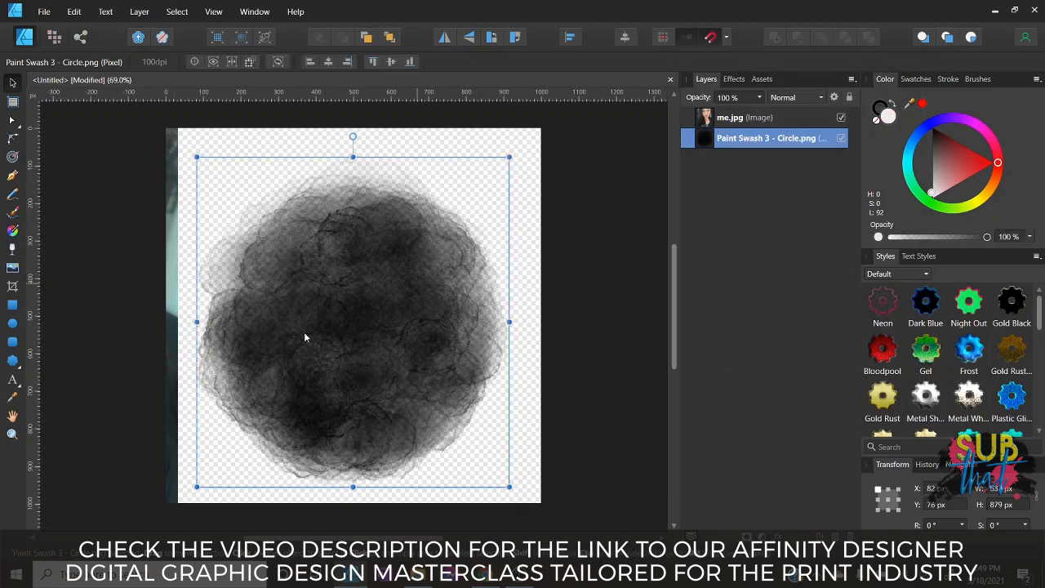
# Clip the me.jpg photo inside the rasterized paint swash and position it so the face sits within the swash.
pyautogui.moveTo(141, 352); pyautogui.dragTo(460, 353)
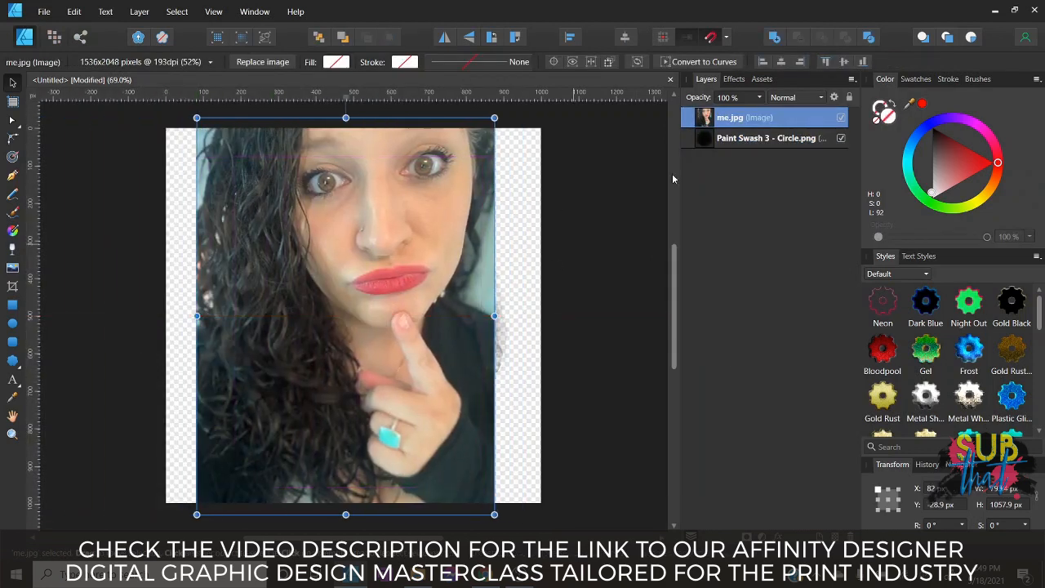
pyautogui.moveTo(699, 118); pyautogui.dragTo(723, 146)
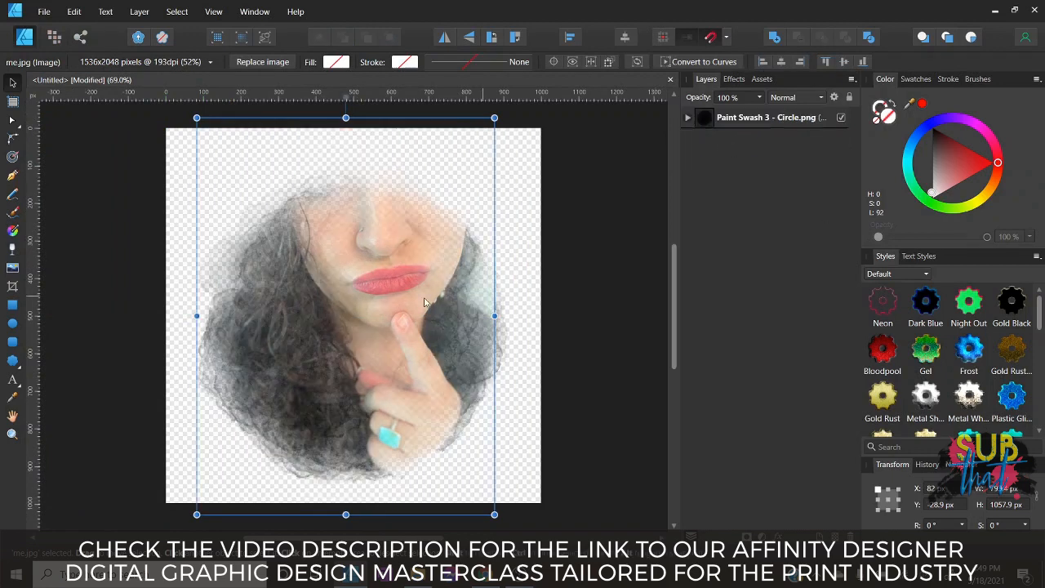
pyautogui.moveTo(416, 296); pyautogui.dragTo(421, 329)
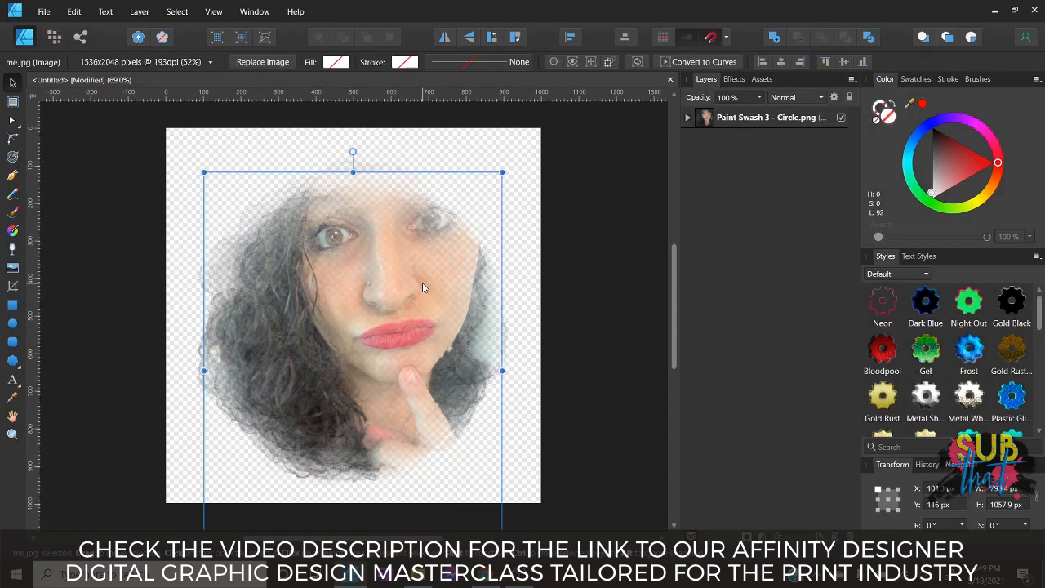
# Reopen the recent PNG MASK MASTER FILE and select the black circle on the VECTOR BRUSH EDGE MASK artboard.
pyautogui.click(44, 11)
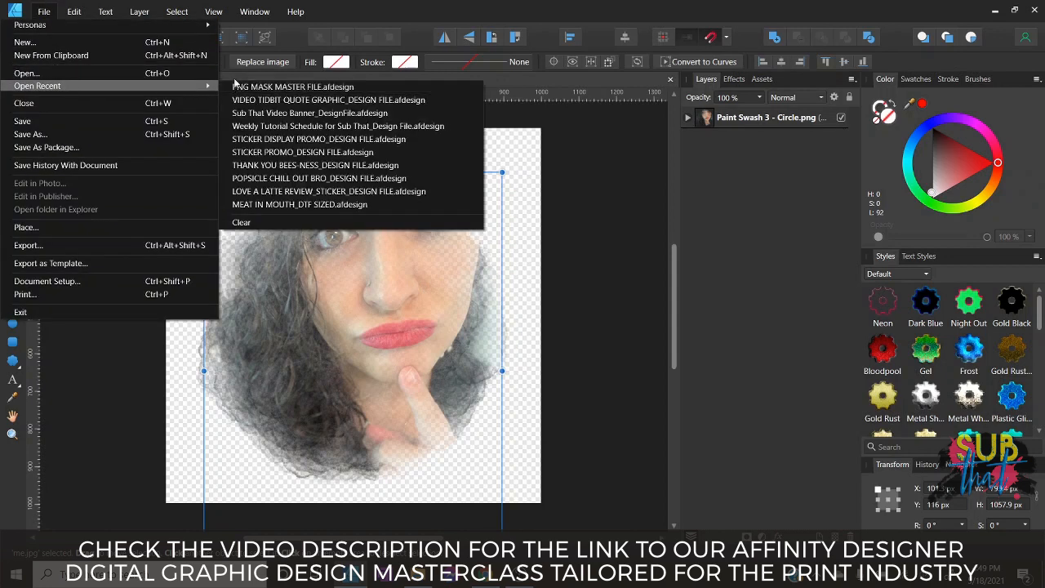
pyautogui.click(240, 88)
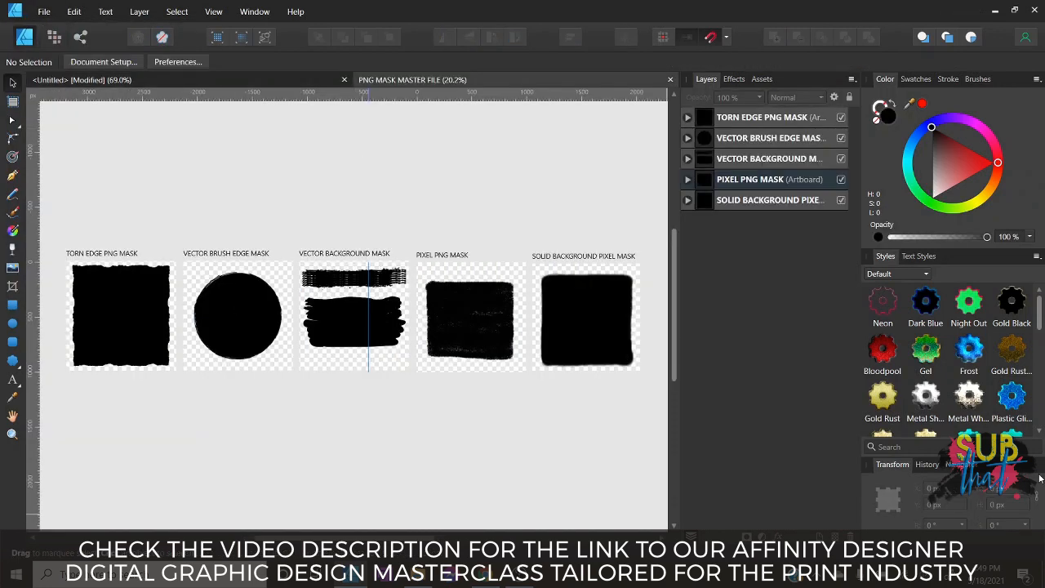
pyautogui.click(1031, 430)
pyautogui.click(1031, 430)
pyautogui.click(1031, 431)
pyautogui.click(1031, 430)
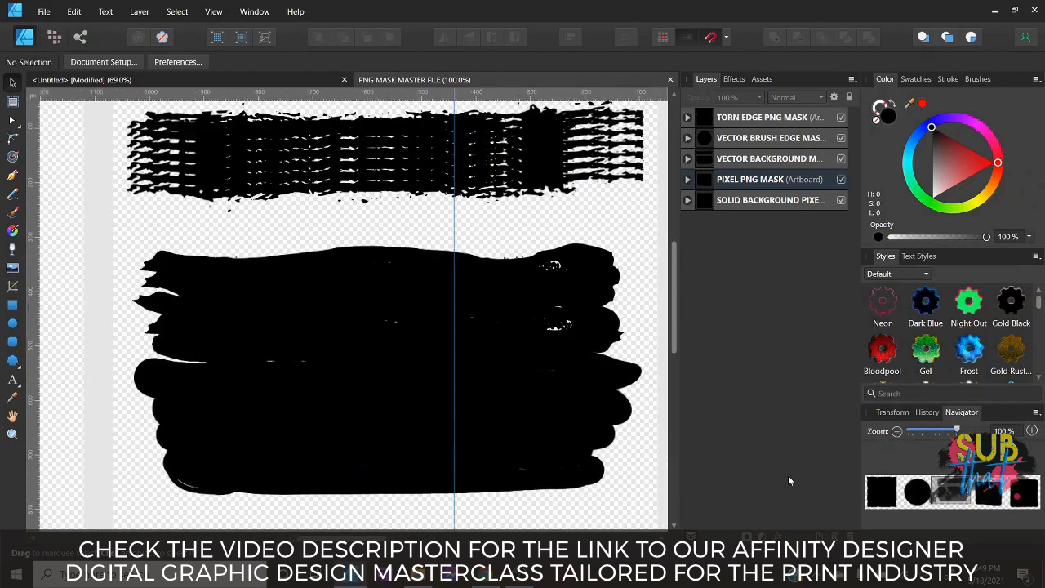
pyautogui.moveTo(374, 538); pyautogui.dragTo(328, 537)
pyautogui.click(896, 431)
pyautogui.click(294, 327)
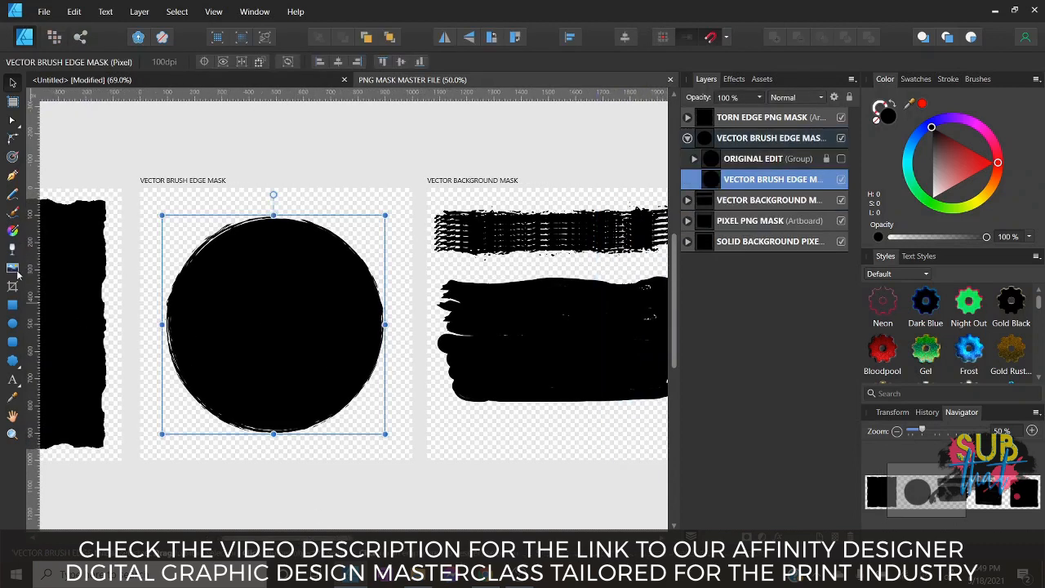
# Place the me.jpg photo from Downloads at about 58% size and move it over the circle on the VECTOR BRUSH EDGE MASK artboard.
pyautogui.click(44, 12)
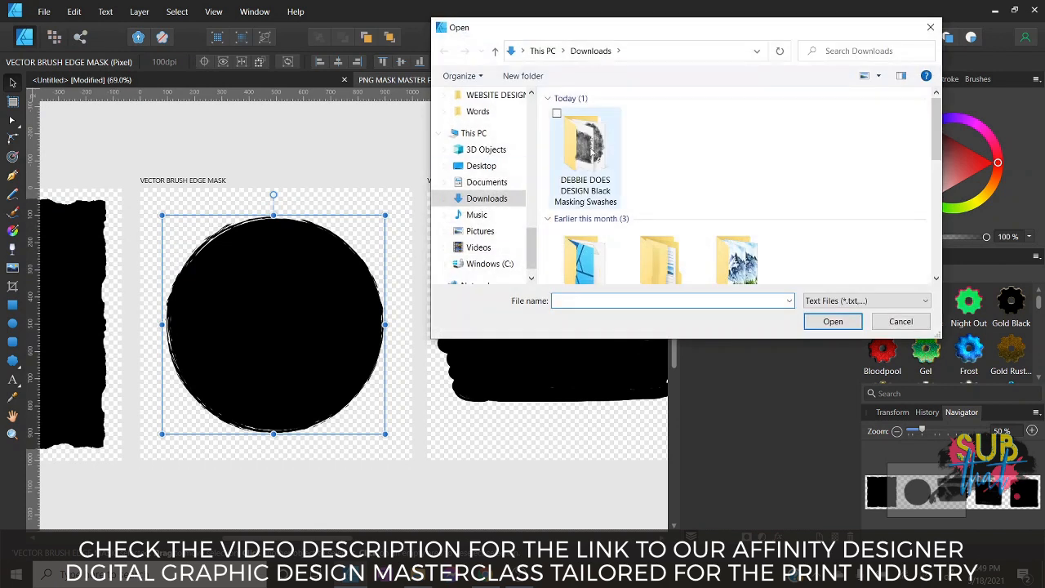
pyautogui.click(853, 300)
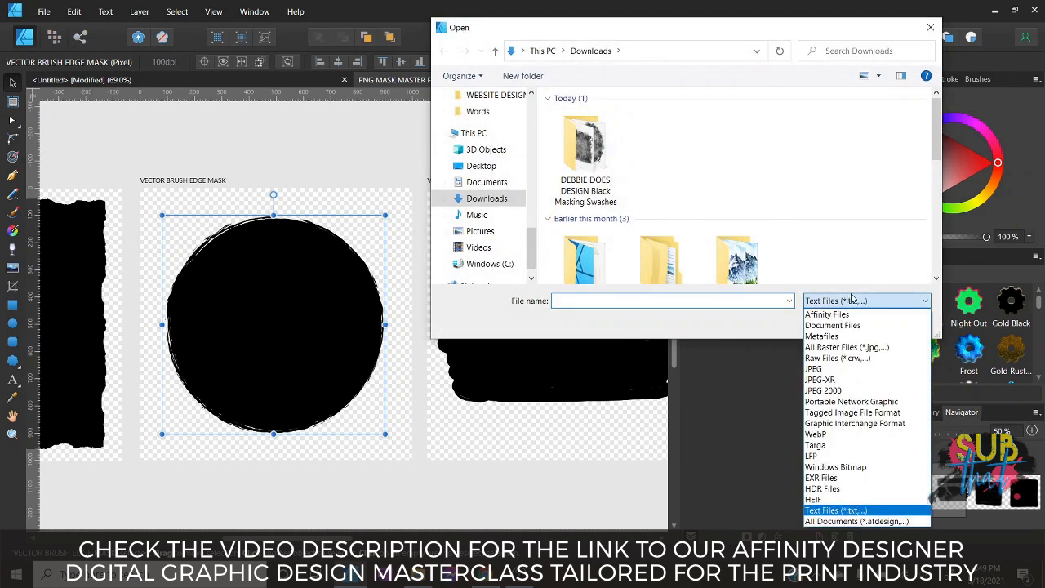
pyautogui.click(828, 520)
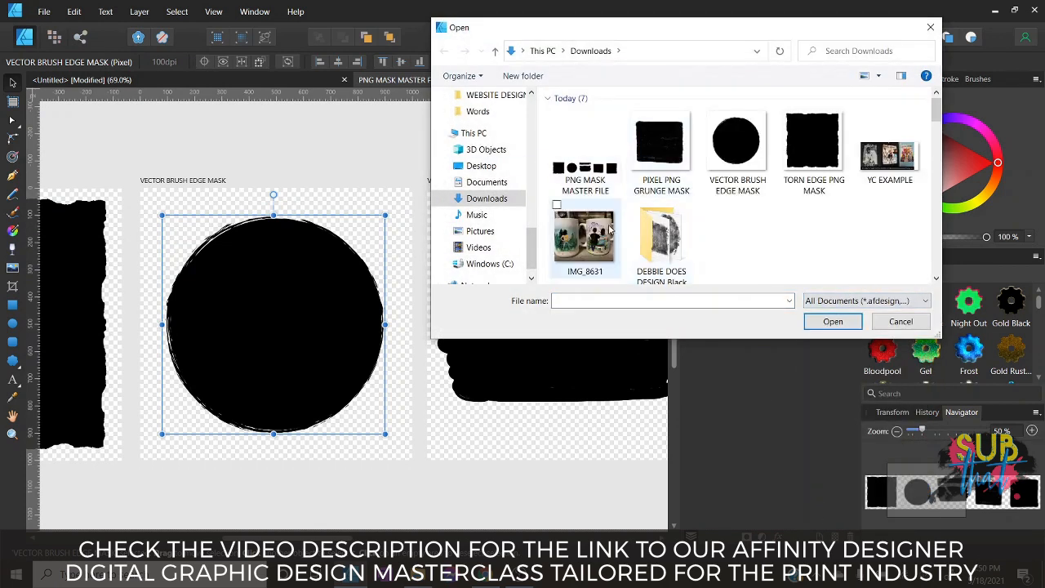
pyautogui.scroll(-5, 583, 236)
pyautogui.click(584, 119)
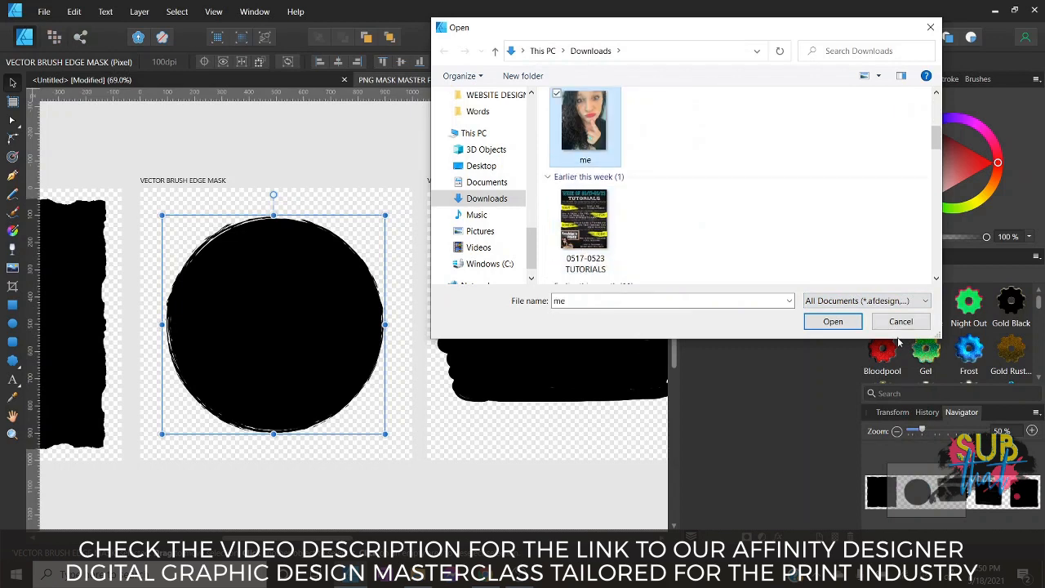
pyautogui.click(832, 321)
pyautogui.moveTo(155, 187); pyautogui.dragTo(397, 514)
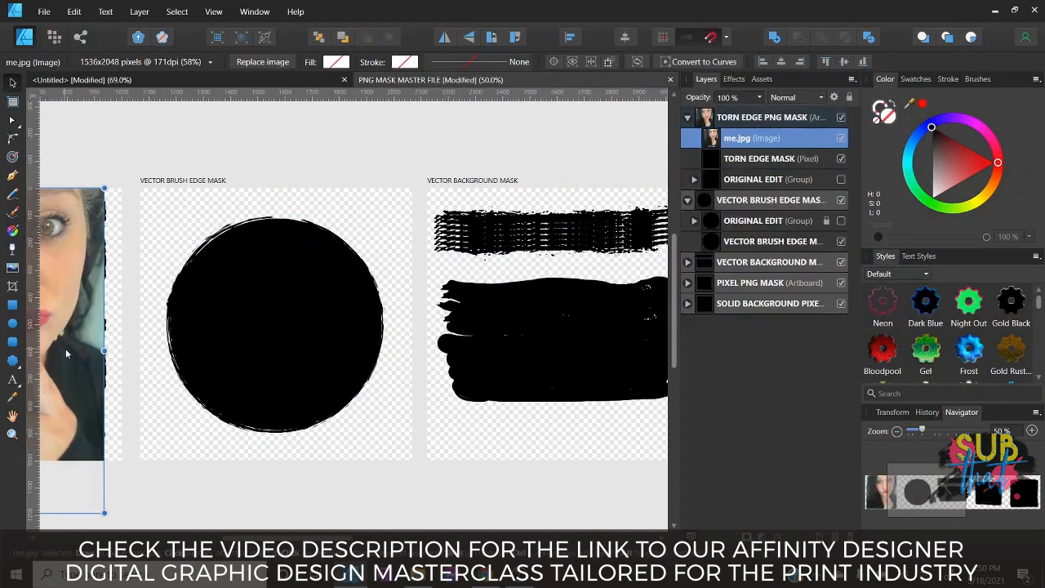
pyautogui.moveTo(65, 349); pyautogui.dragTo(356, 320)
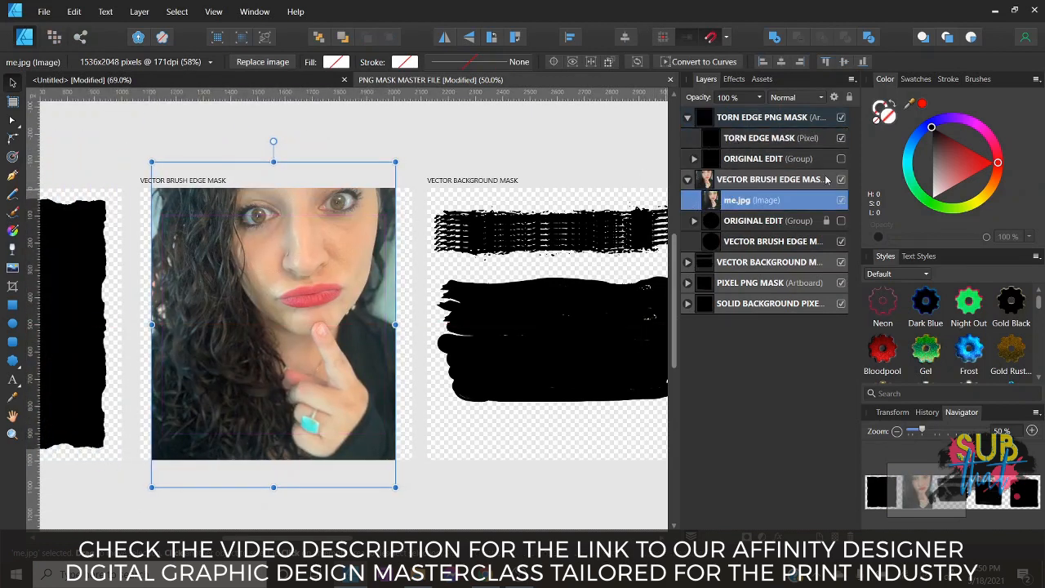
# Move the VECTOR BRUSH EDGE MASK layer above me.jpg and clip the photo inside the circle mask.
pyautogui.click(740, 243)
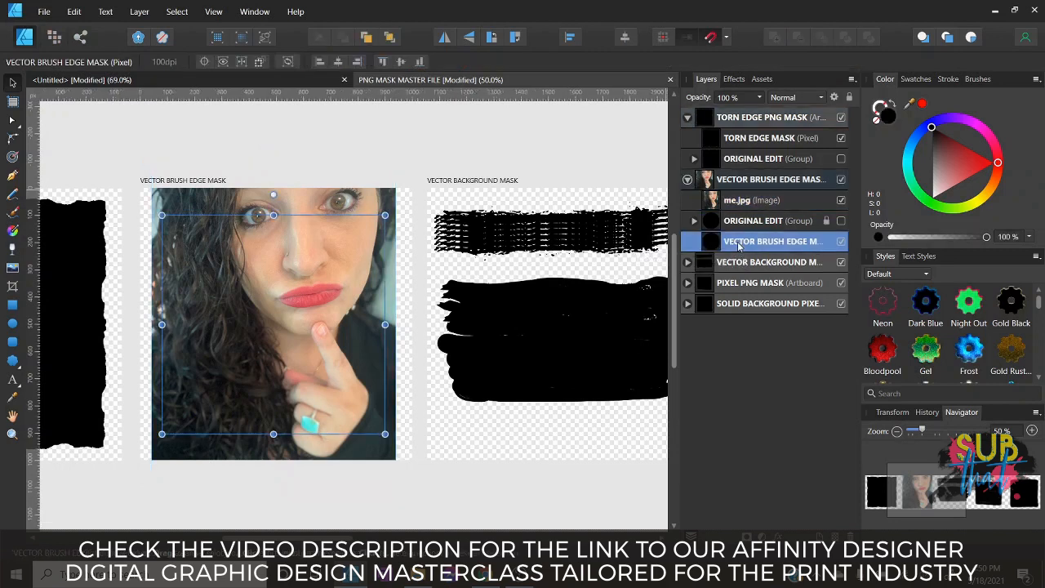
pyautogui.moveTo(712, 239); pyautogui.dragTo(713, 202)
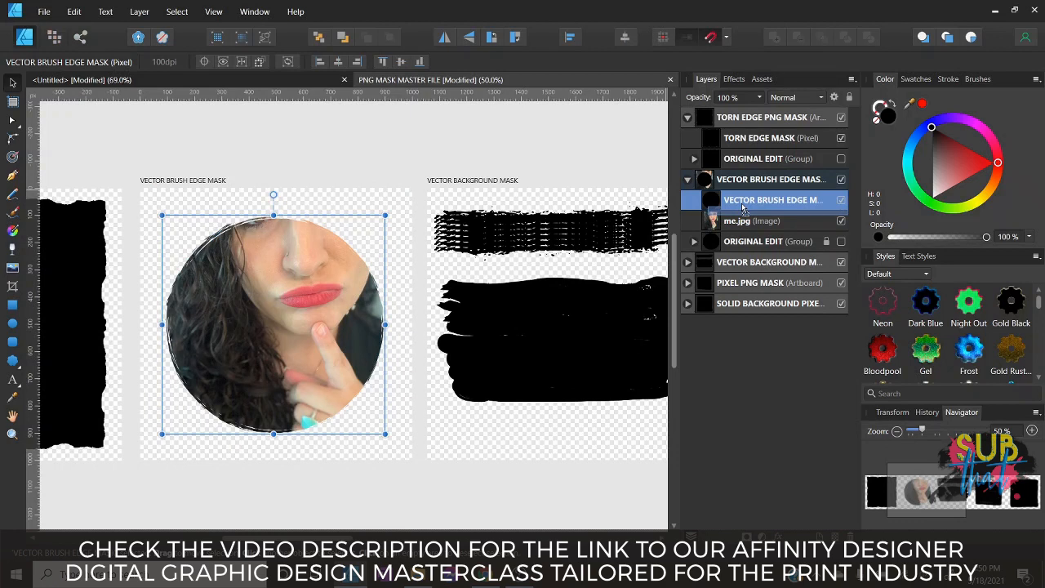
pyautogui.moveTo(741, 204)
pyautogui.mouseDown()
pyautogui.moveTo(710, 219)
pyautogui.moveTo(740, 202)
pyautogui.moveTo(722, 205)
pyautogui.mouseUp()
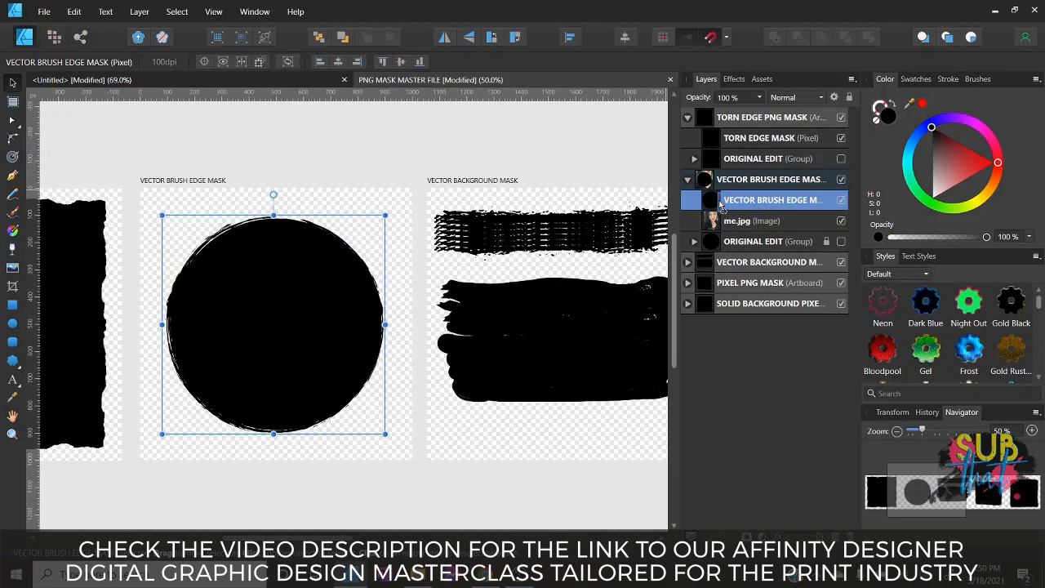
pyautogui.moveTo(716, 205); pyautogui.dragTo(743, 211)
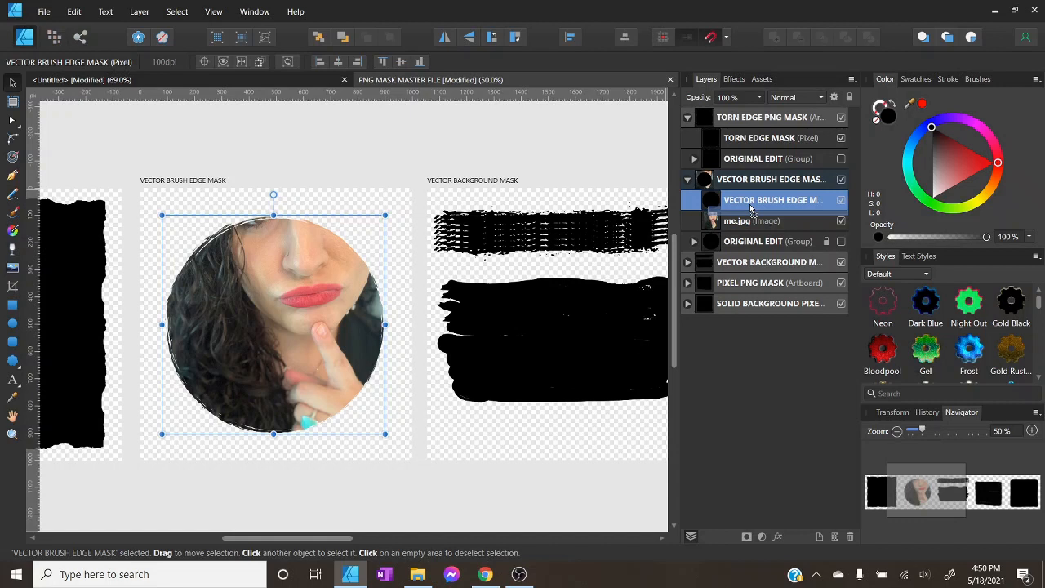
pyautogui.moveTo(751, 208); pyautogui.dragTo(747, 206)
pyautogui.click(693, 201)
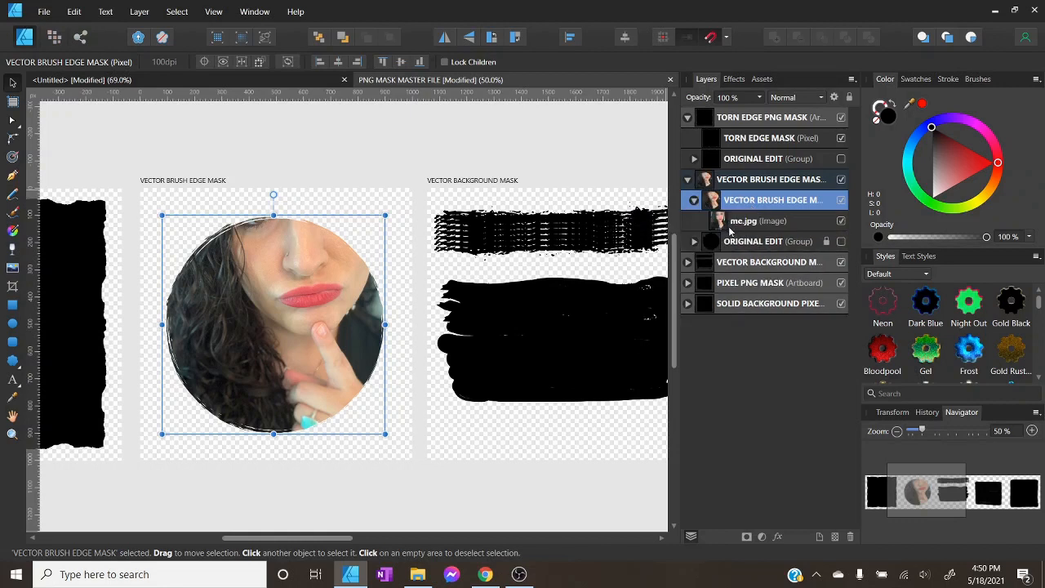
# Shift the clipped me.jpg photo and scale it down to about 55% so the face sits within the brush-edge circle.
pyautogui.click(756, 225)
pyautogui.moveTo(318, 284); pyautogui.dragTo(319, 329)
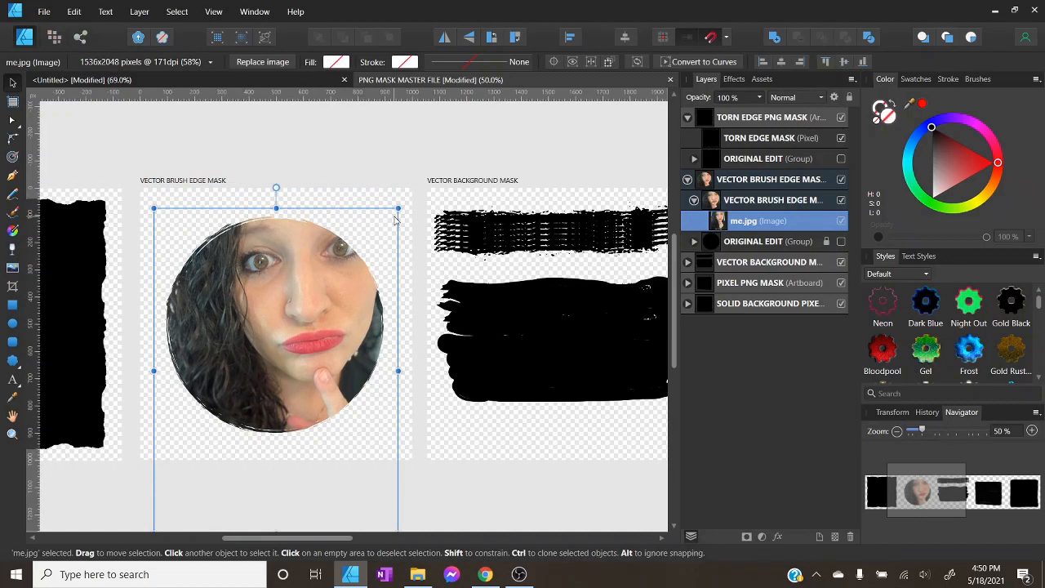
pyautogui.moveTo(398, 210); pyautogui.dragTo(392, 215)
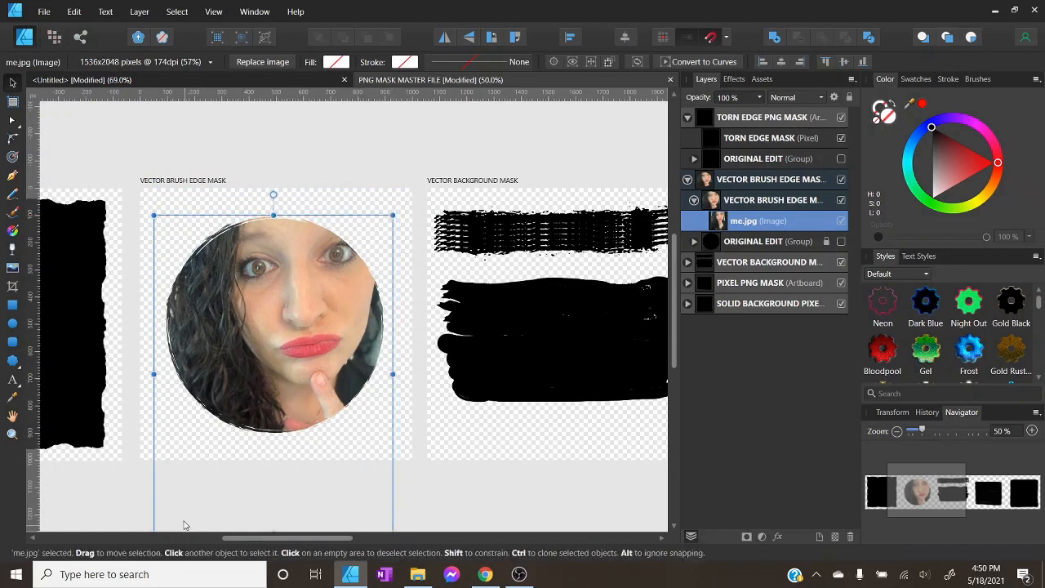
pyautogui.scroll(-2, 184, 525)
pyautogui.moveTo(154, 449)
pyautogui.mouseDown()
pyautogui.moveTo(169, 422)
pyautogui.moveTo(149, 438)
pyautogui.mouseUp()
pyautogui.moveTo(254, 406); pyautogui.dragTo(244, 395)
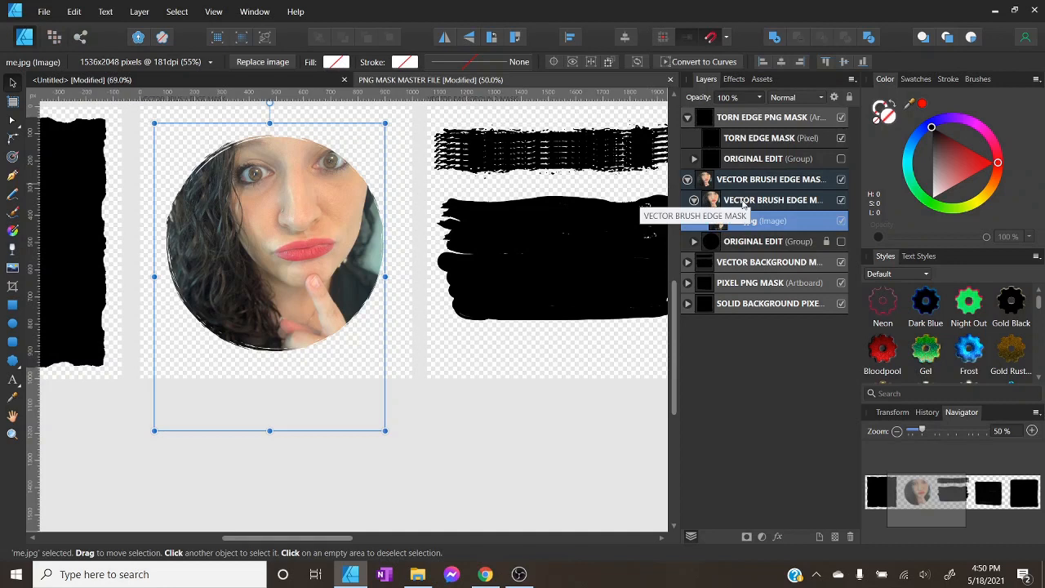
# In the untitled document, nudge the photo within the paint swash and delete the Paint Swash 3 - Circle.png layer with its clipped photo.
pyautogui.click(263, 80)
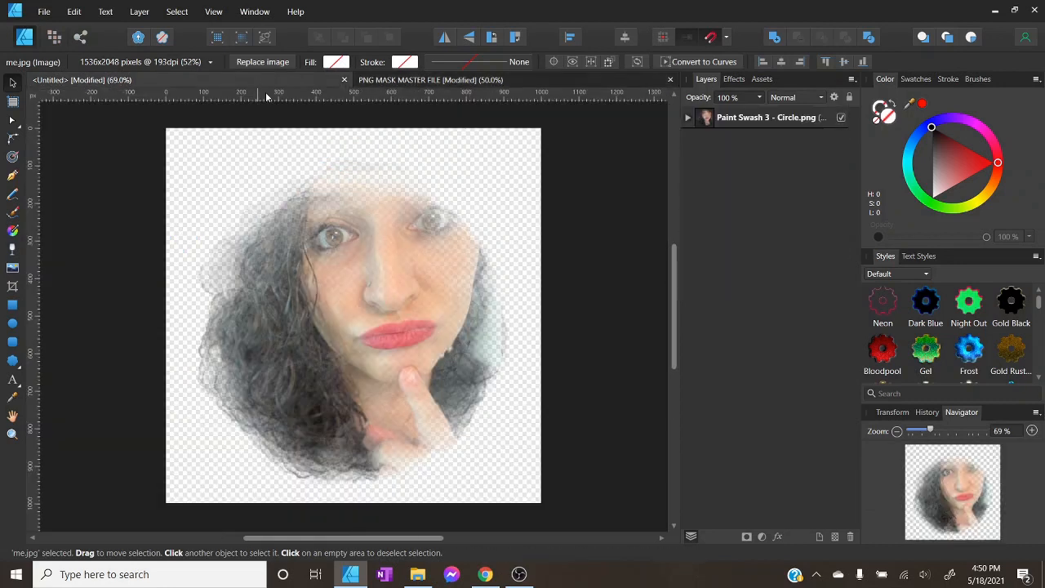
pyautogui.click(687, 118)
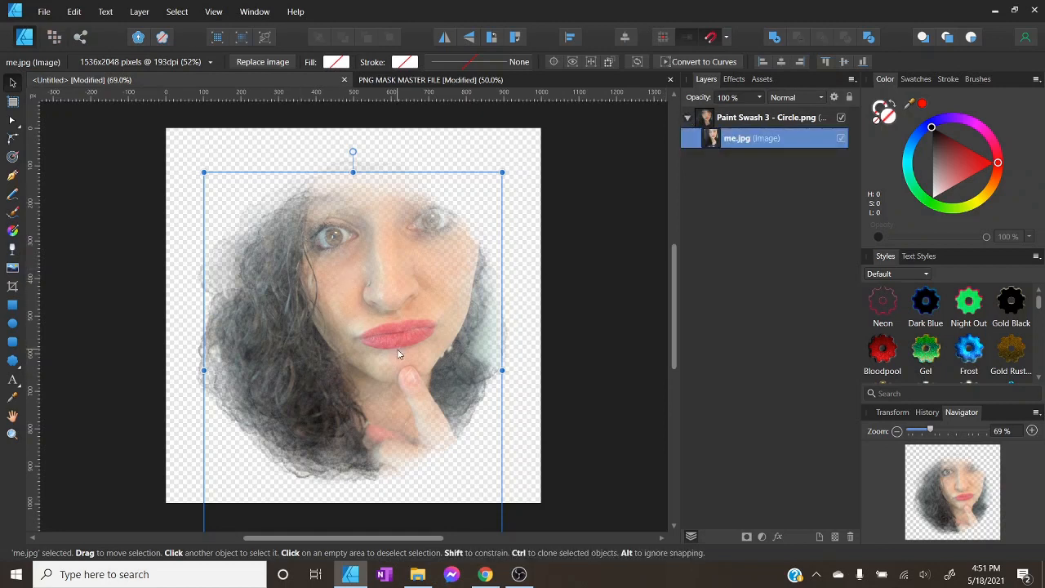
pyautogui.moveTo(398, 352)
pyautogui.mouseDown()
pyautogui.moveTo(394, 325)
pyautogui.moveTo(395, 357)
pyautogui.moveTo(393, 349)
pyautogui.mouseUp()
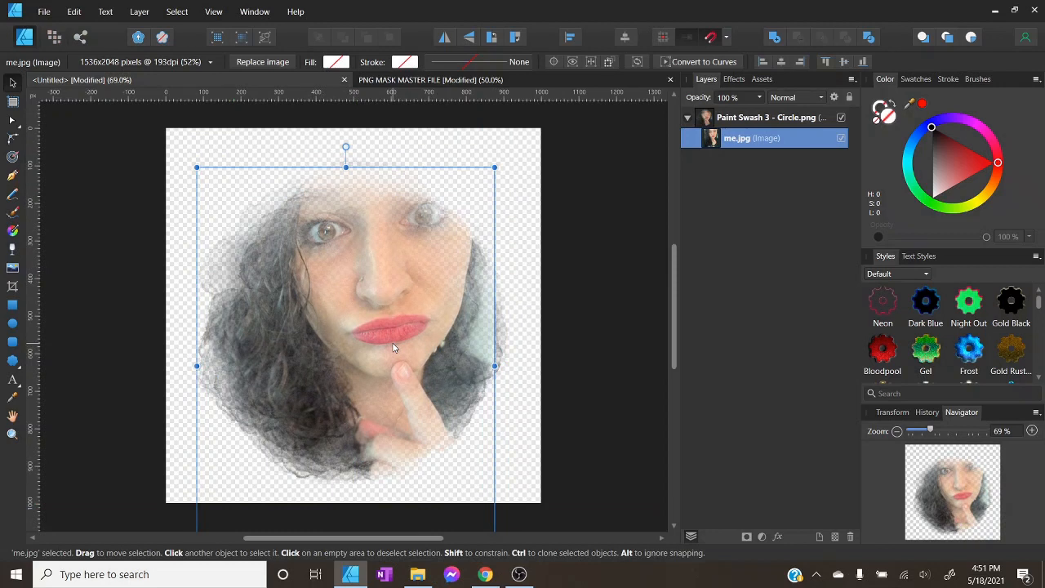
pyautogui.moveTo(442, 360); pyautogui.dragTo(450, 350)
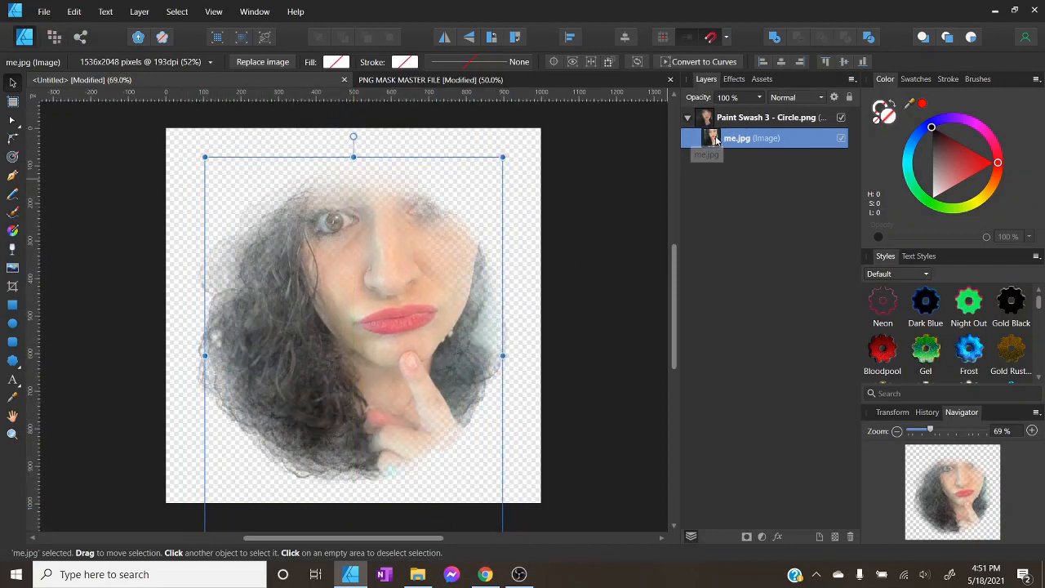
pyautogui.click(796, 120)
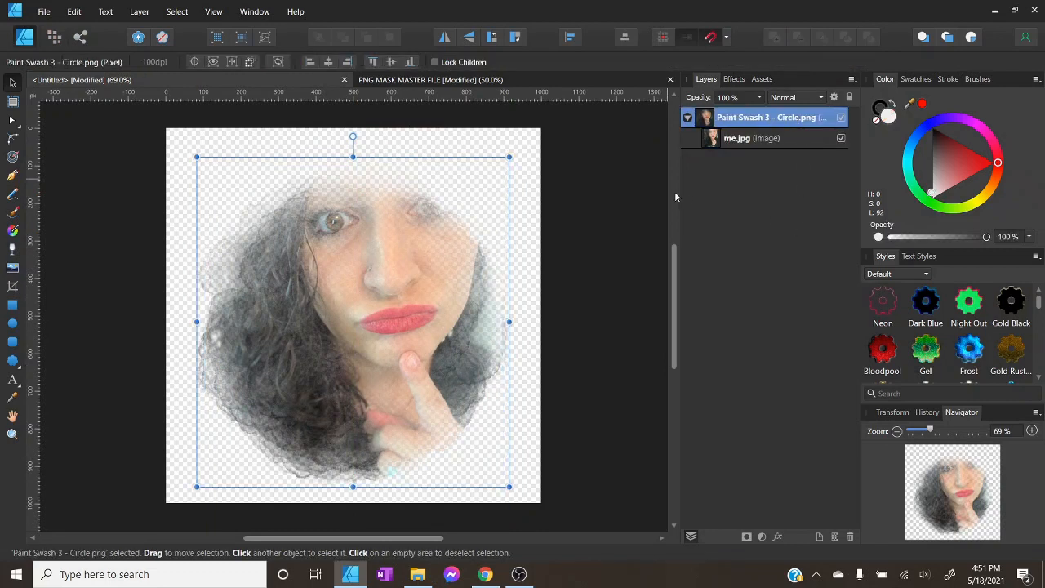
pyautogui.click(849, 539)
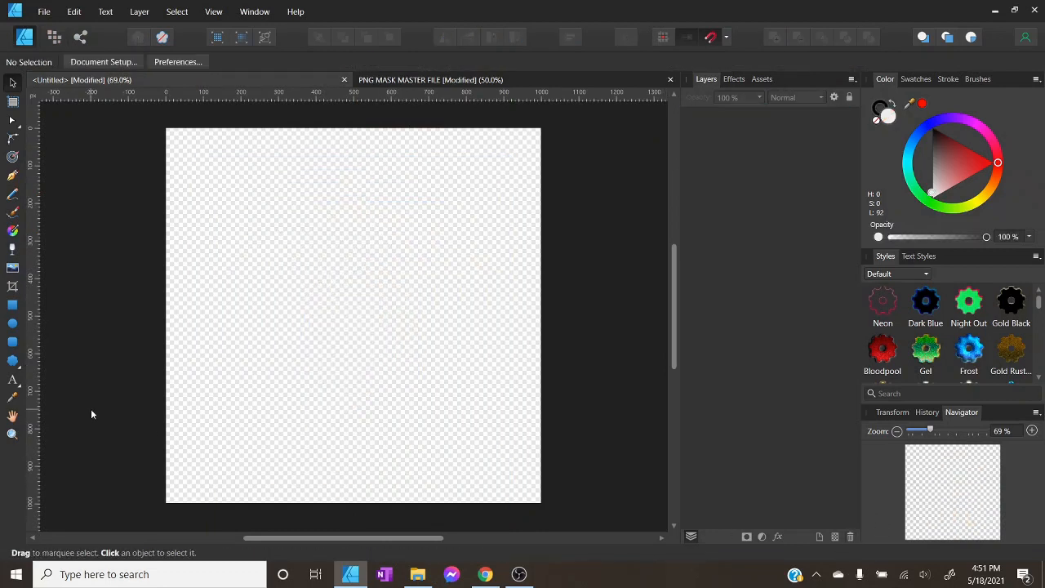
# Place the PIXEL PNG GRUNGE MASK image from Downloads on the empty page at about 88% size.
pyautogui.click(13, 274)
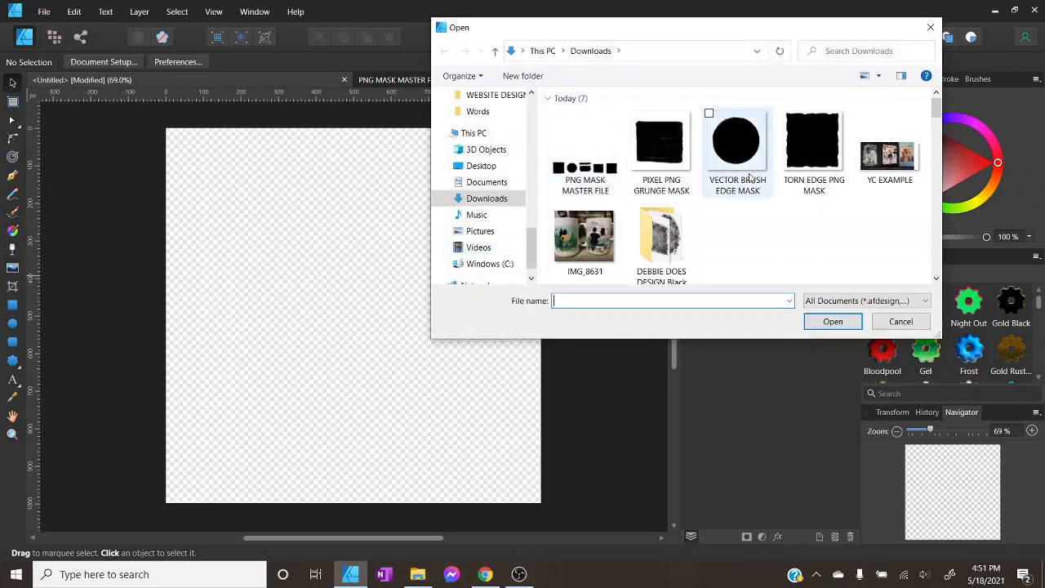
pyautogui.click(661, 143)
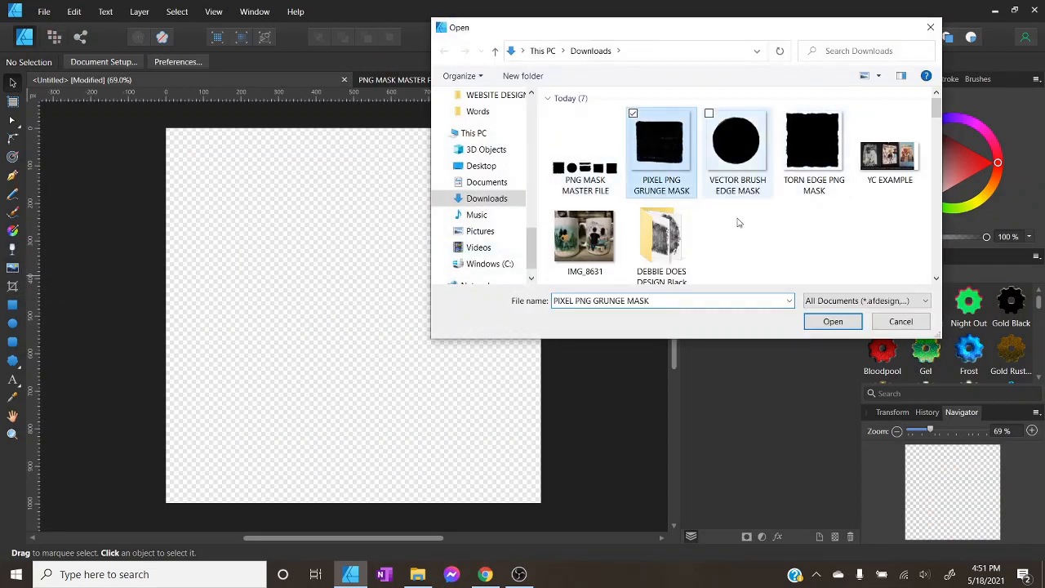
pyautogui.click(833, 320)
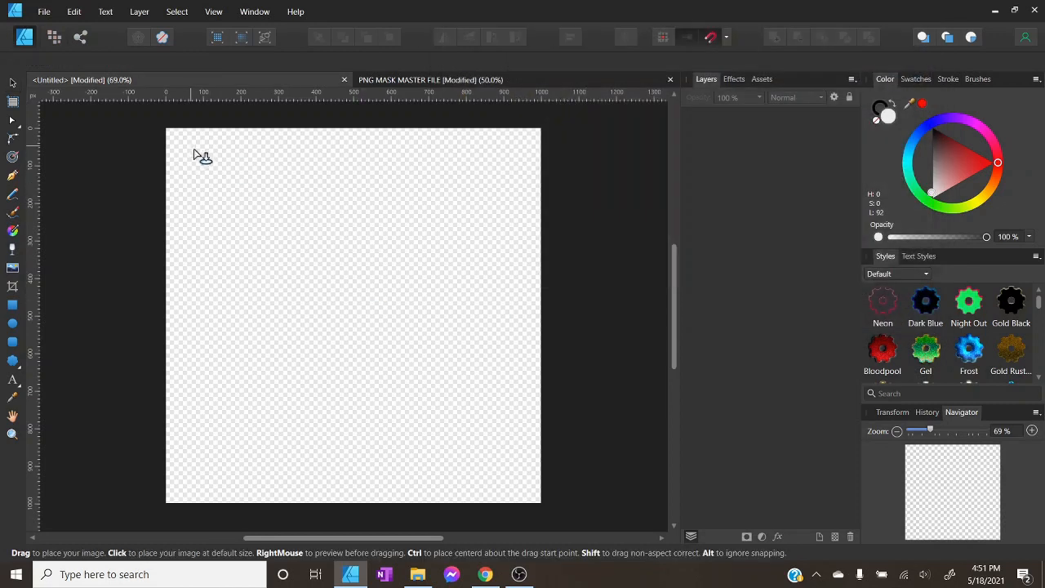
pyautogui.moveTo(191, 146); pyautogui.dragTo(482, 478)
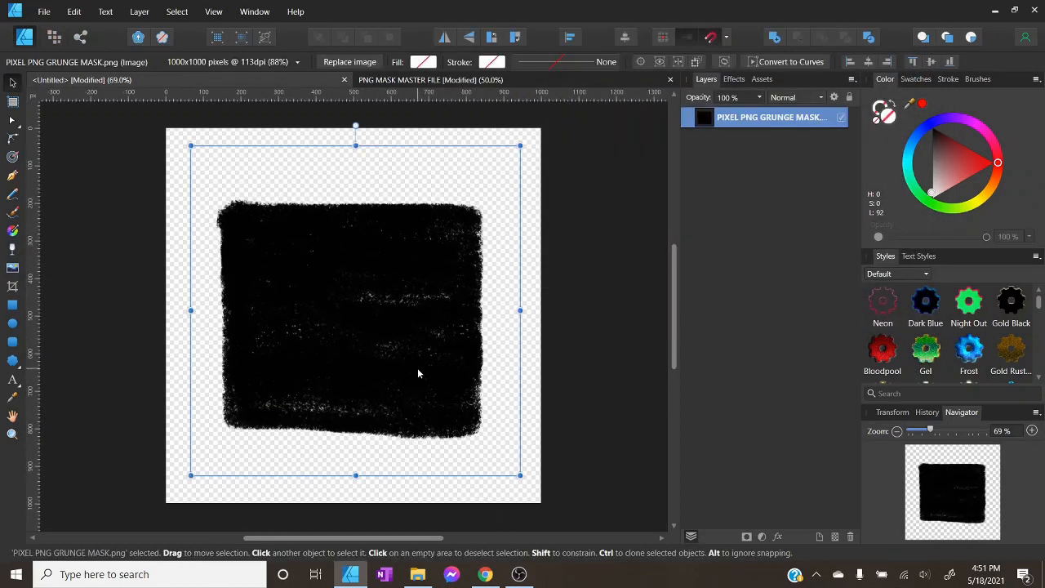
# Rasterize the grunge mask layer and enlarge it to nearly fill the width of the page.
pyautogui.rightClick(755, 122)
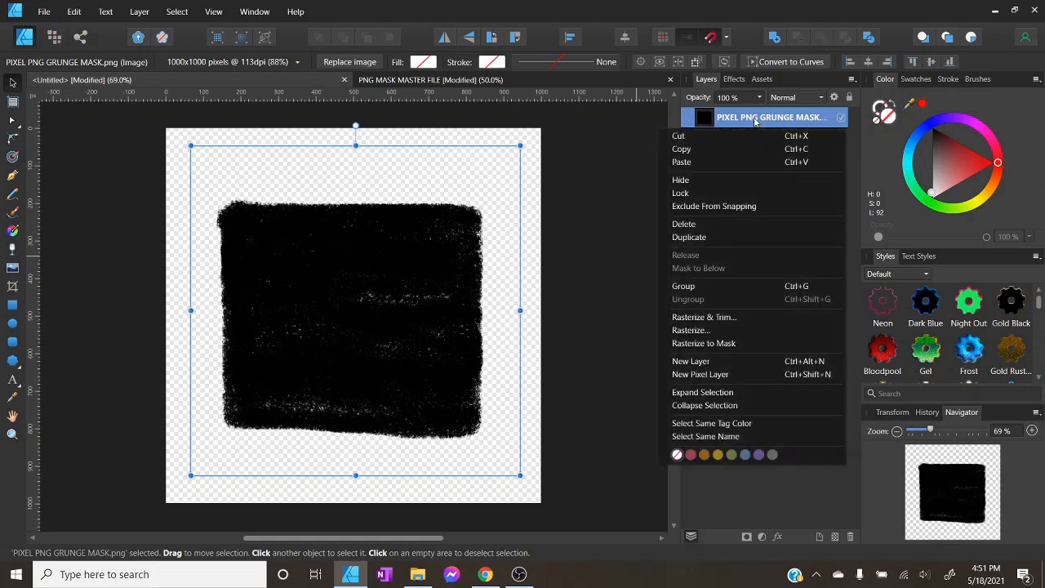
pyautogui.click(708, 331)
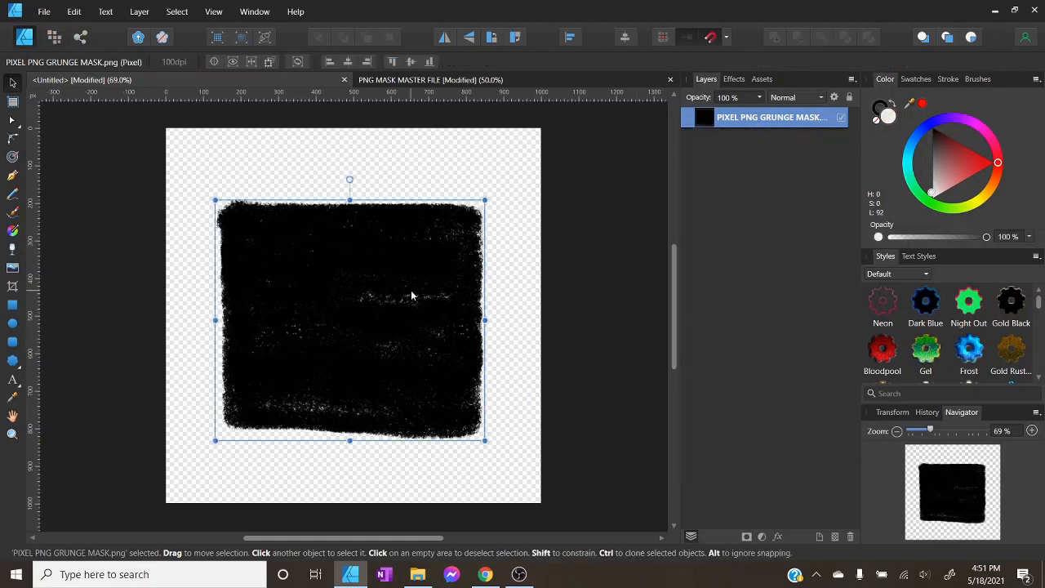
pyautogui.moveTo(217, 440); pyautogui.dragTo(178, 473)
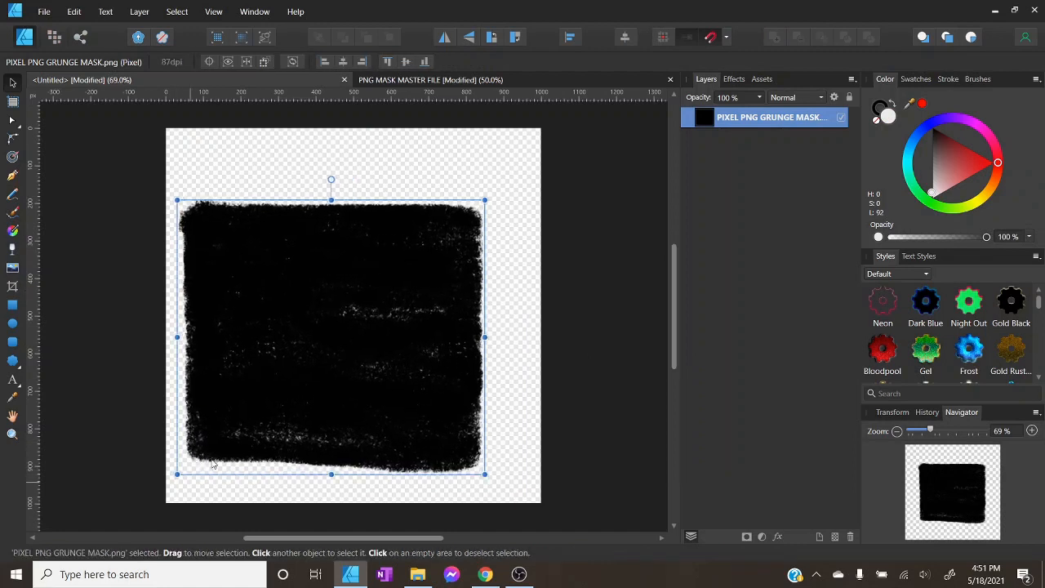
pyautogui.moveTo(487, 199); pyautogui.dragTo(526, 162)
pyautogui.click(448, 261)
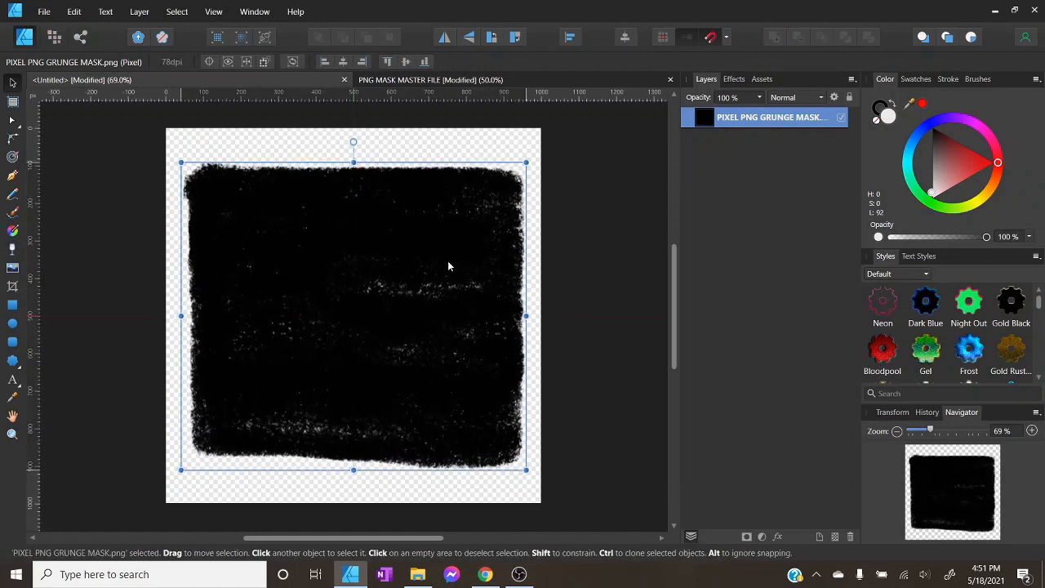
# Place the me.jpg photo from Downloads at about 57% size and position it over the grunge mask.
pyautogui.click(12, 269)
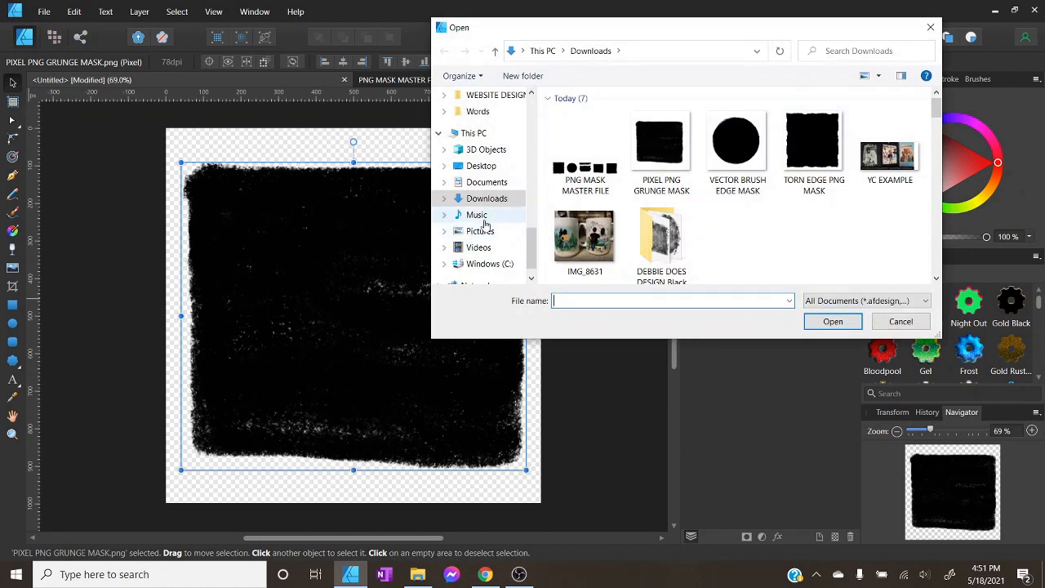
pyautogui.scroll(-5, 653, 209)
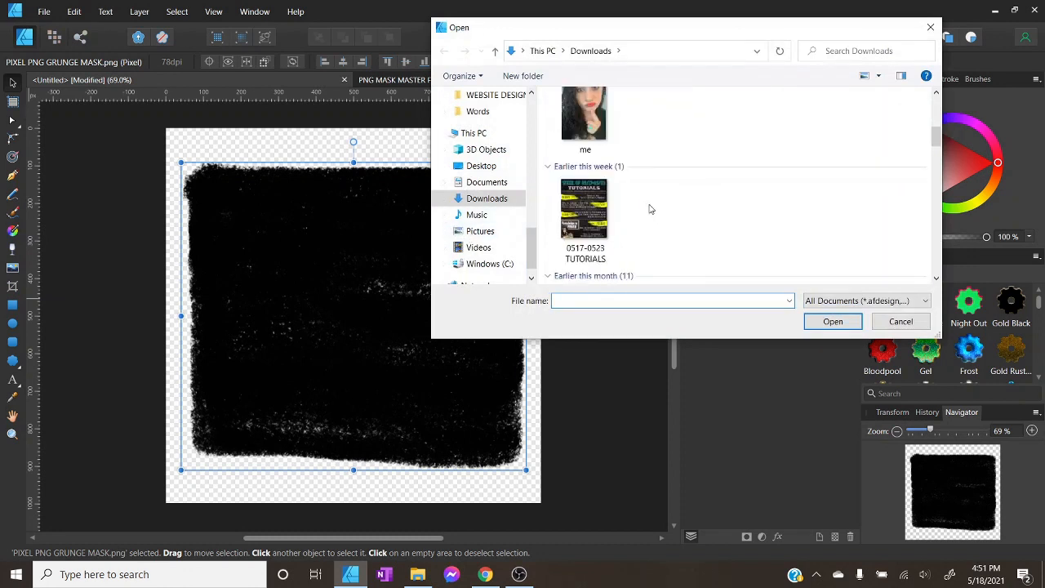
pyautogui.click(584, 118)
pyautogui.click(832, 321)
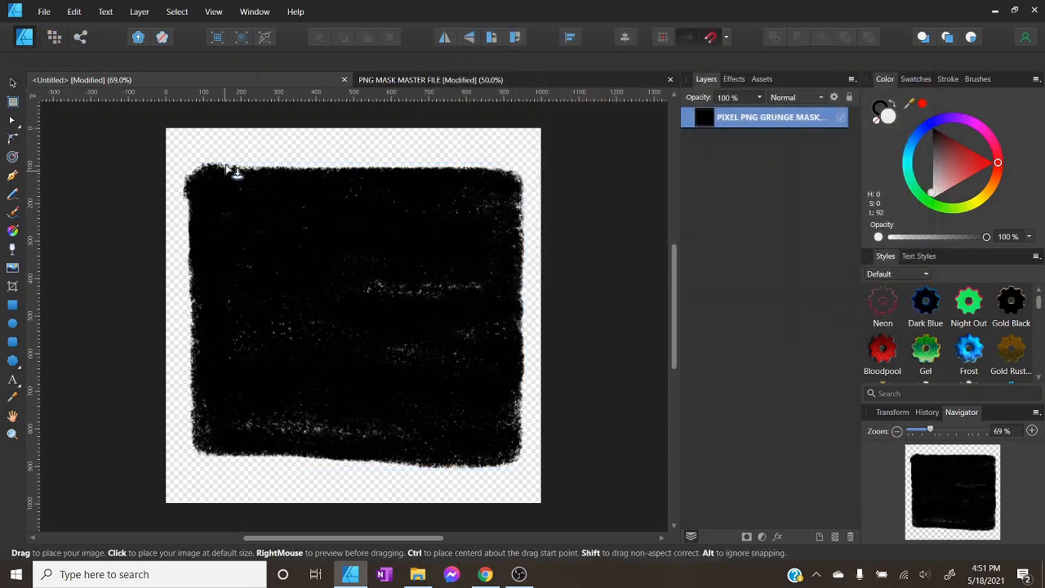
pyautogui.moveTo(177, 145); pyautogui.dragTo(523, 439)
pyautogui.moveTo(357, 378); pyautogui.dragTo(369, 341)
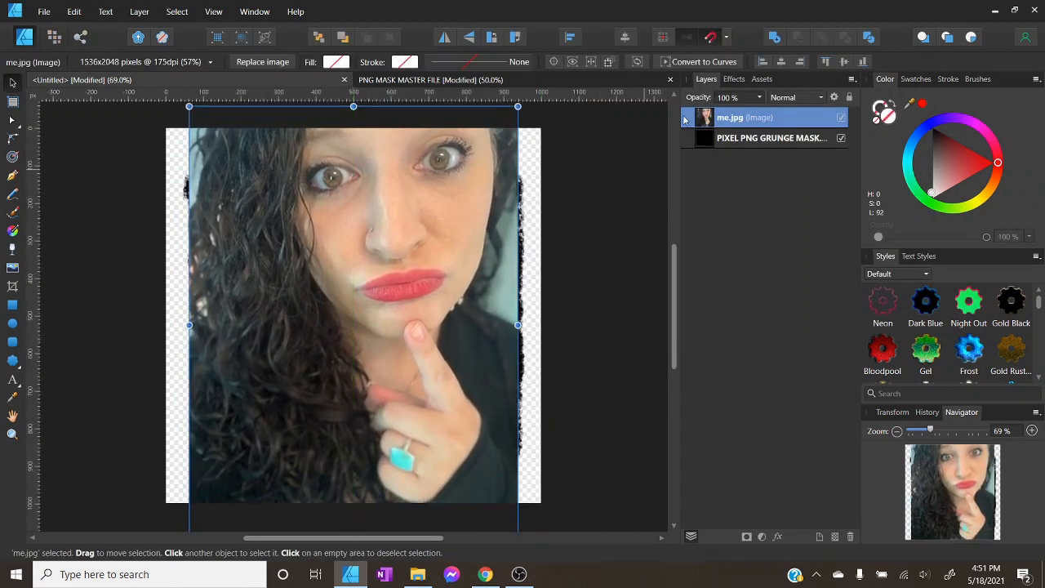
# Clip the me.jpg photo inside the grunge mask layer, then enlarge it to about 61% and reposition it to fill the mask.
pyautogui.moveTo(706, 117); pyautogui.dragTo(729, 140)
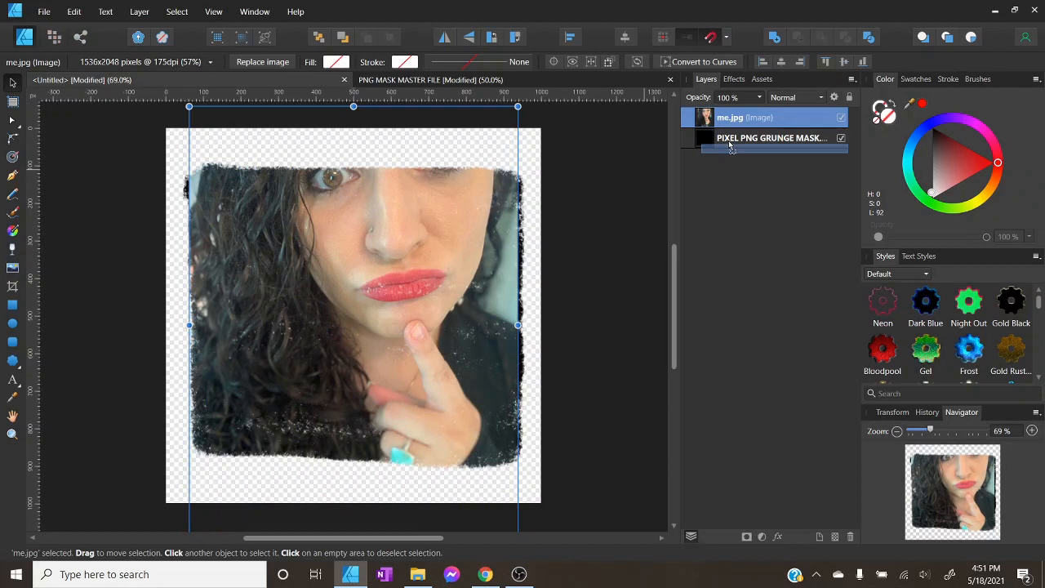
pyautogui.moveTo(730, 145)
pyautogui.mouseDown()
pyautogui.moveTo(757, 147)
pyautogui.moveTo(702, 154)
pyautogui.moveTo(706, 127)
pyautogui.moveTo(714, 142)
pyautogui.mouseUp()
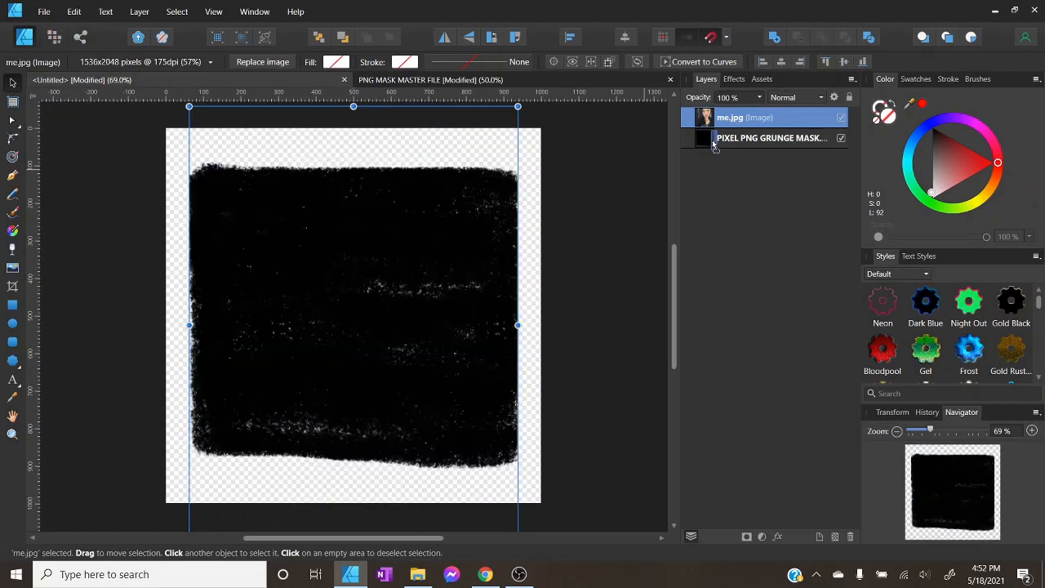
pyautogui.moveTo(715, 145); pyautogui.dragTo(741, 145)
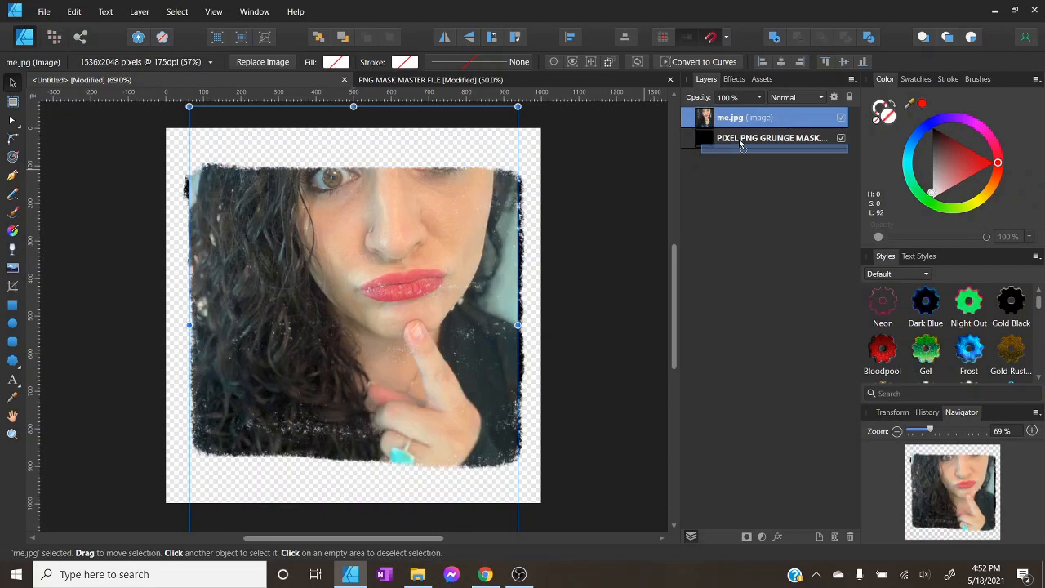
pyautogui.moveTo(741, 145); pyautogui.dragTo(713, 145)
pyautogui.click(687, 119)
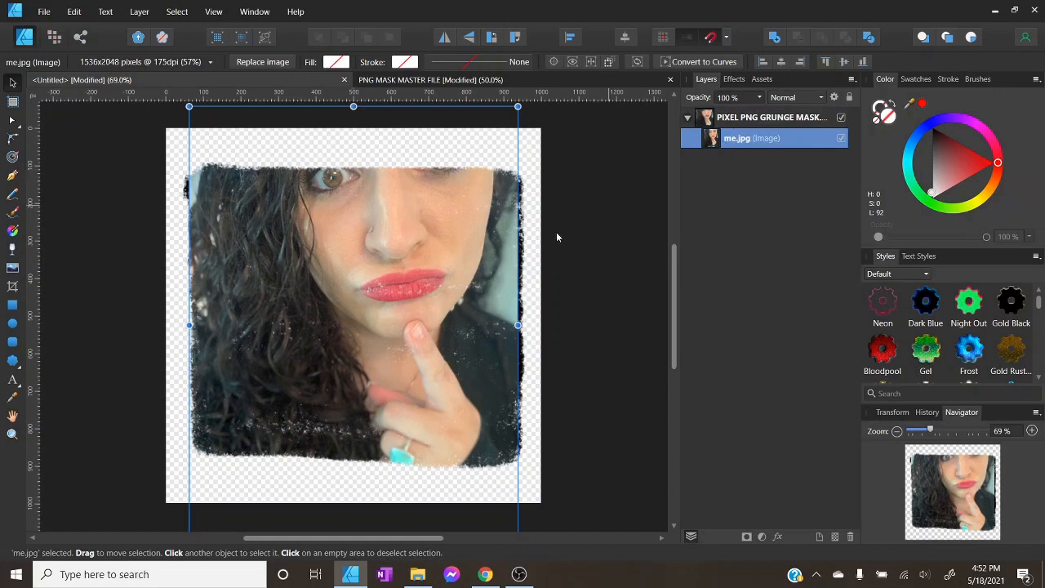
pyautogui.moveTo(517, 106); pyautogui.dragTo(541, 76)
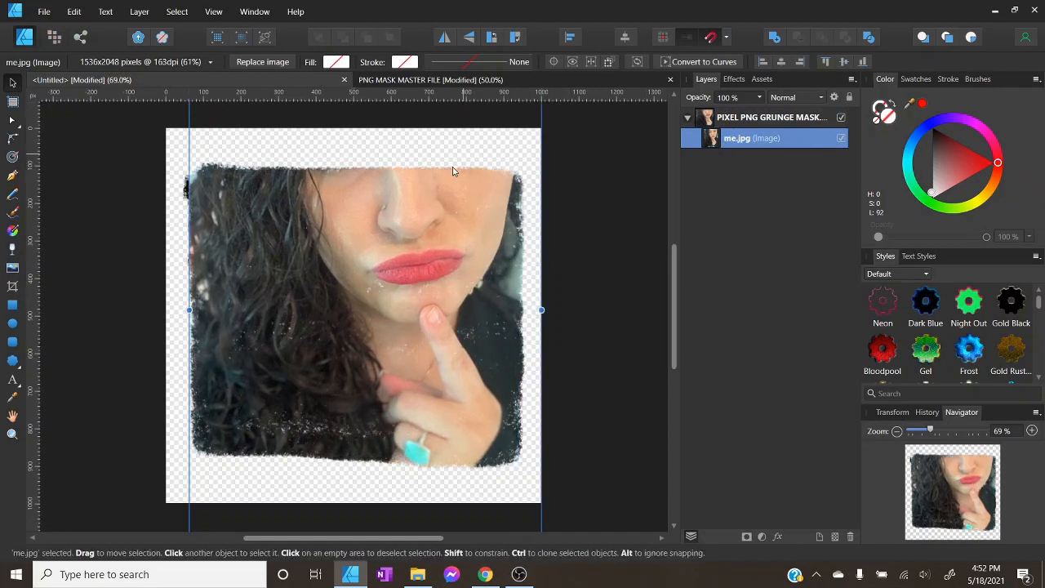
pyautogui.moveTo(454, 171); pyautogui.dragTo(456, 227)
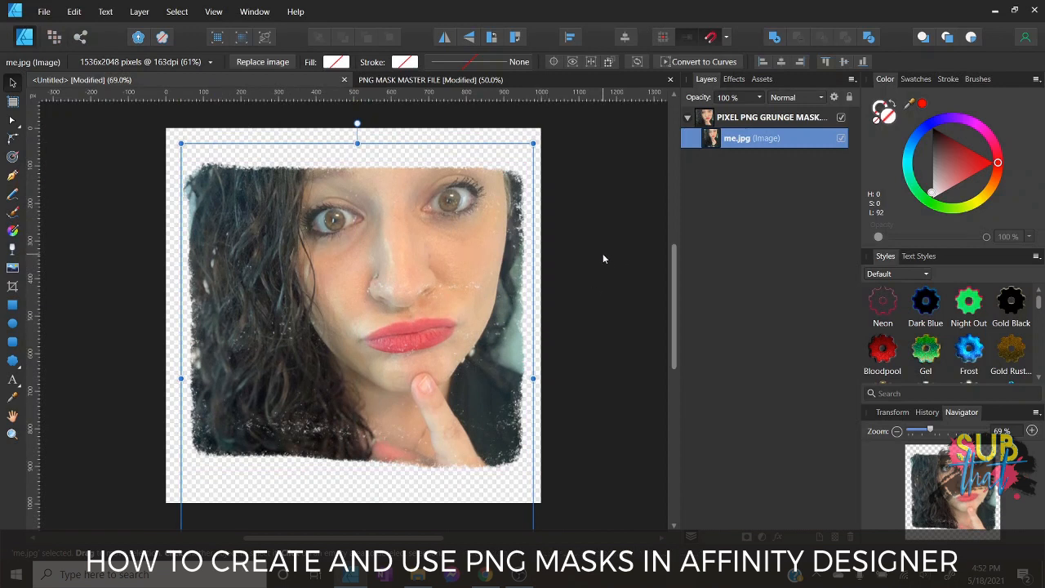
# Delete the clipped photo and grunge mask layers, and place the TORN EDGE PNG MASK image from Downloads at about 93% size.
pyautogui.click(851, 539)
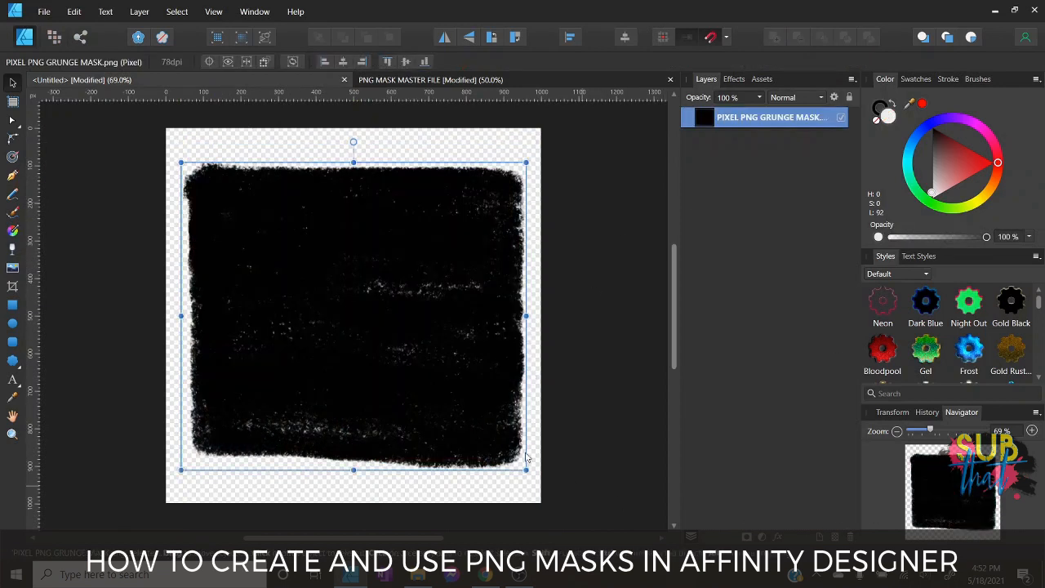
pyautogui.click(852, 540)
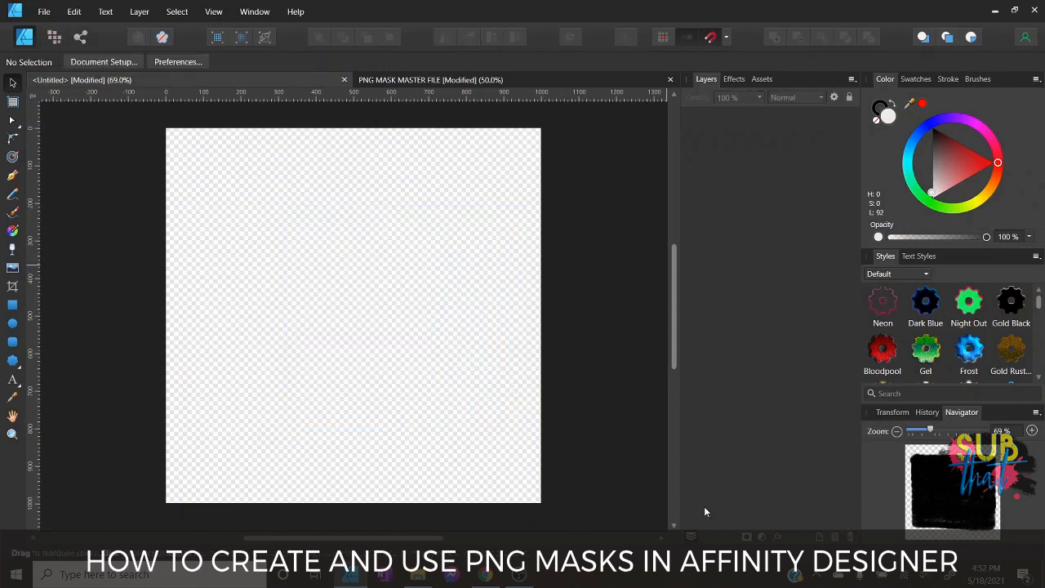
pyautogui.click(15, 270)
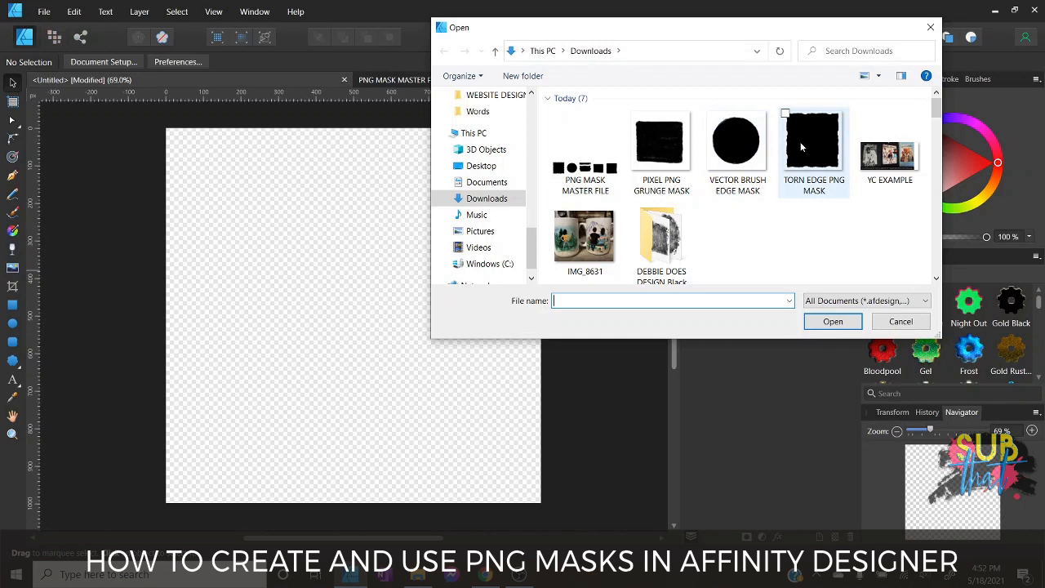
pyautogui.click(801, 145)
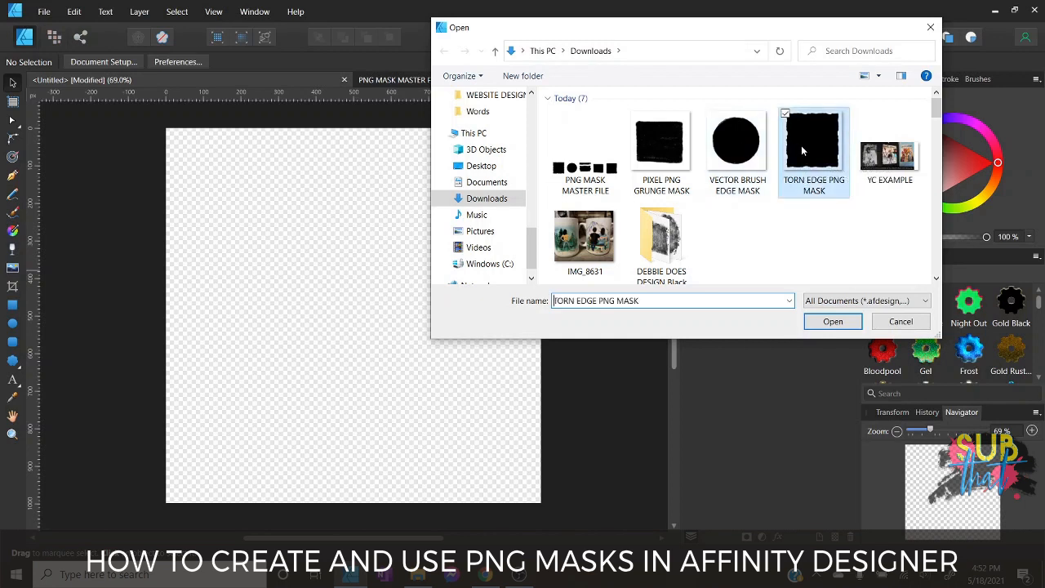
pyautogui.click(844, 325)
pyautogui.moveTo(181, 140); pyautogui.dragTo(504, 516)
pyautogui.moveTo(454, 357)
pyautogui.mouseDown()
pyautogui.moveTo(425, 340)
pyautogui.moveTo(446, 346)
pyautogui.mouseUp()
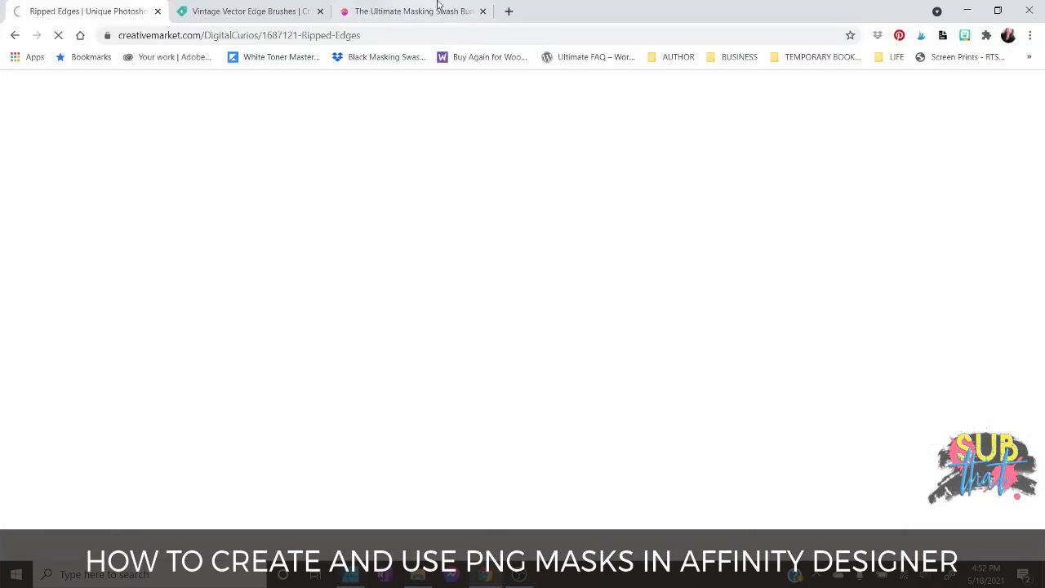
# Switch to Chrome and view the product page of The Ultimate Masking Swash Bundle.
pyautogui.click(436, 10)
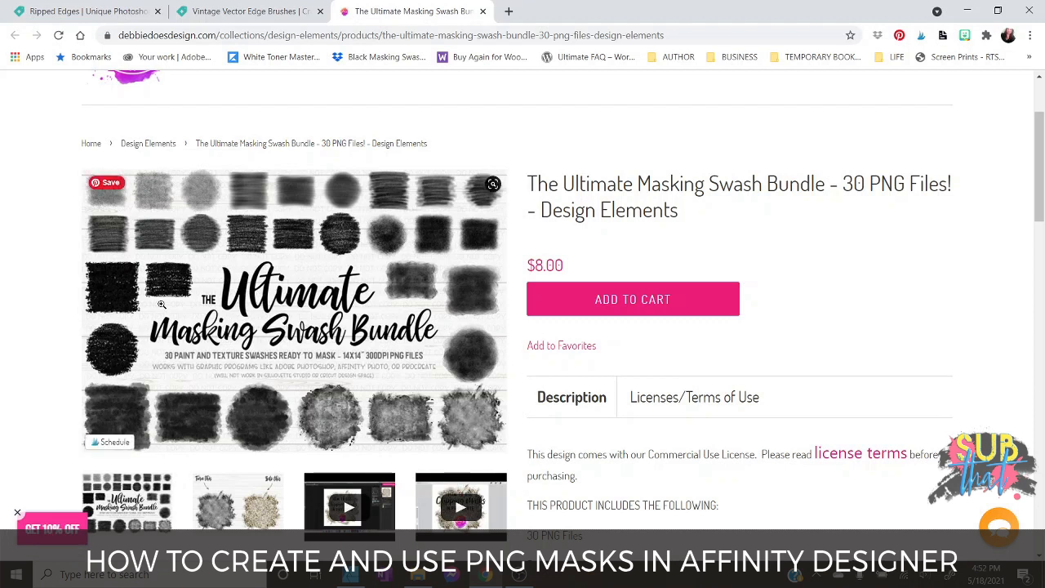
pyautogui.scroll(-1, 168, 287)
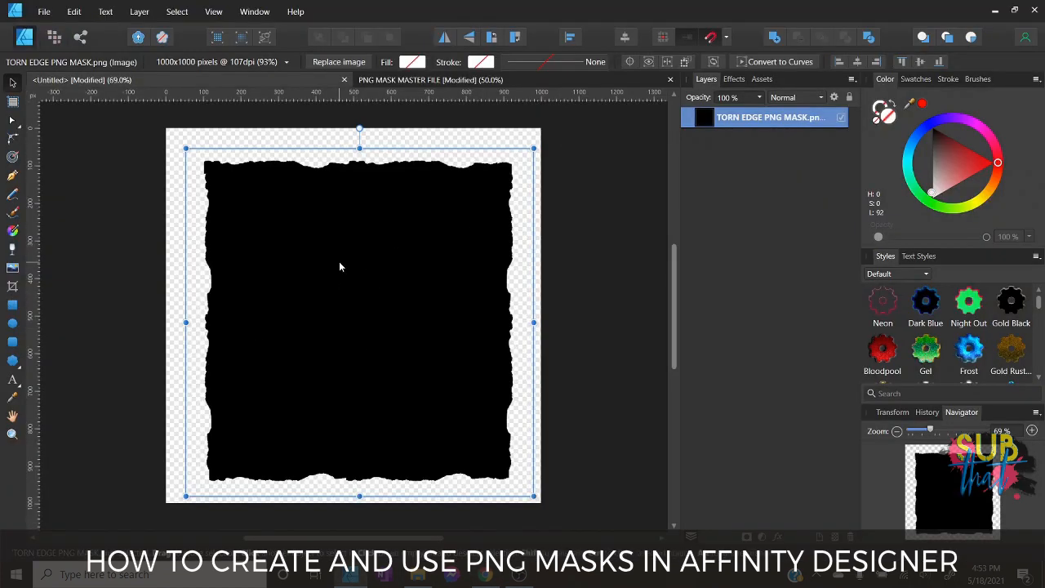
# Rasterize the torn edge mask image in the untitled Affinity Designer document and deselect it.
pyautogui.rightClick(338, 261)
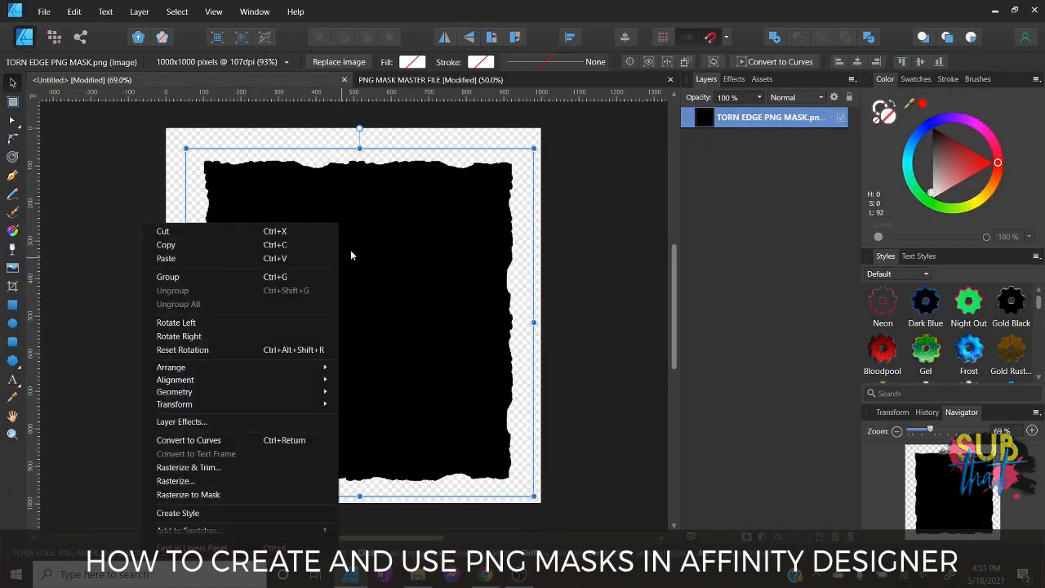
pyautogui.click(271, 480)
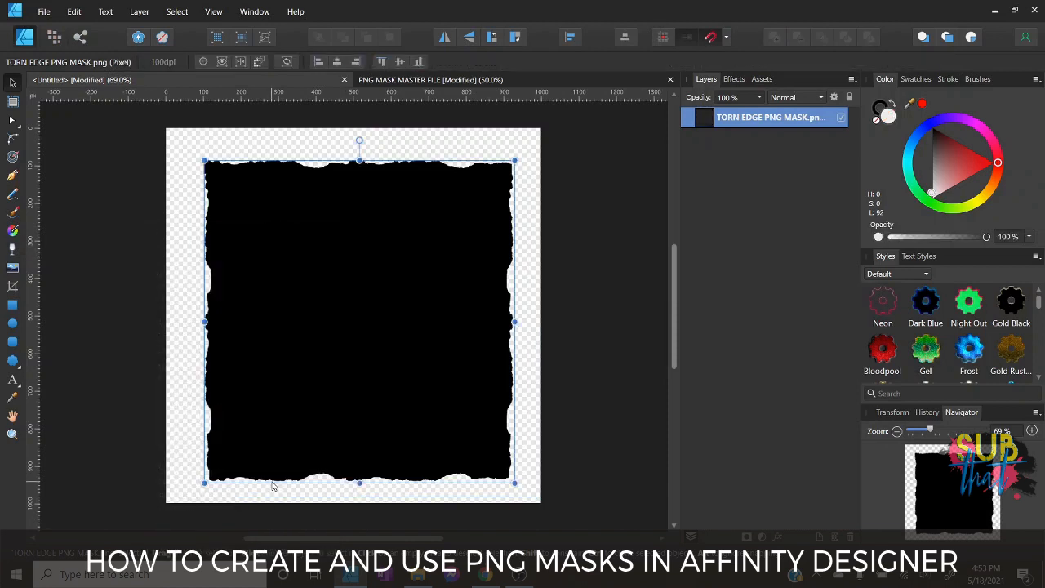
pyautogui.rightClick(765, 122)
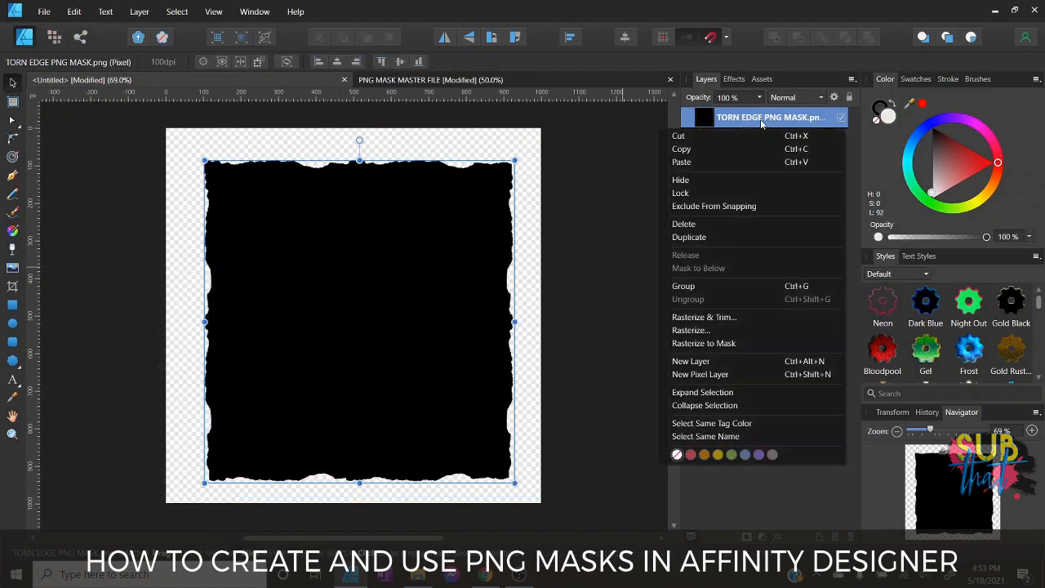
pyautogui.rightClick(420, 290)
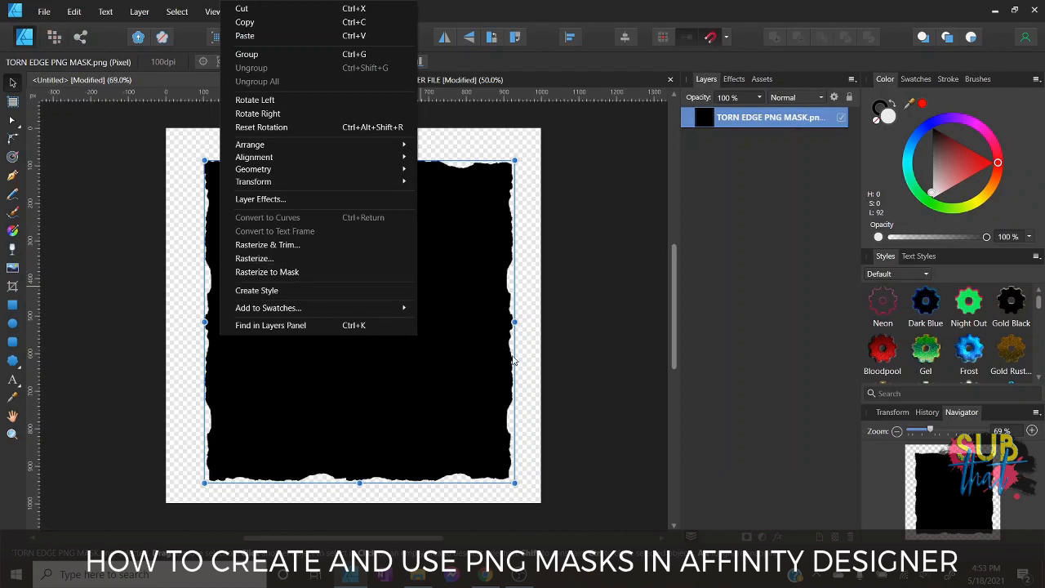
pyautogui.click(77, 299)
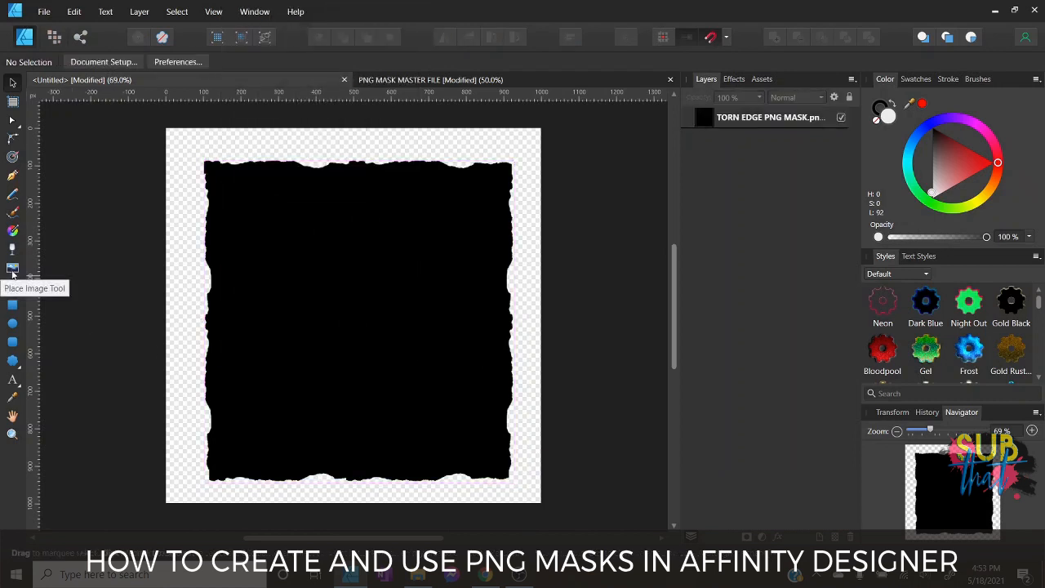
# Place the me.jpg photo from Downloads at about 58% size and position it over the torn edge mask.
pyautogui.click(13, 267)
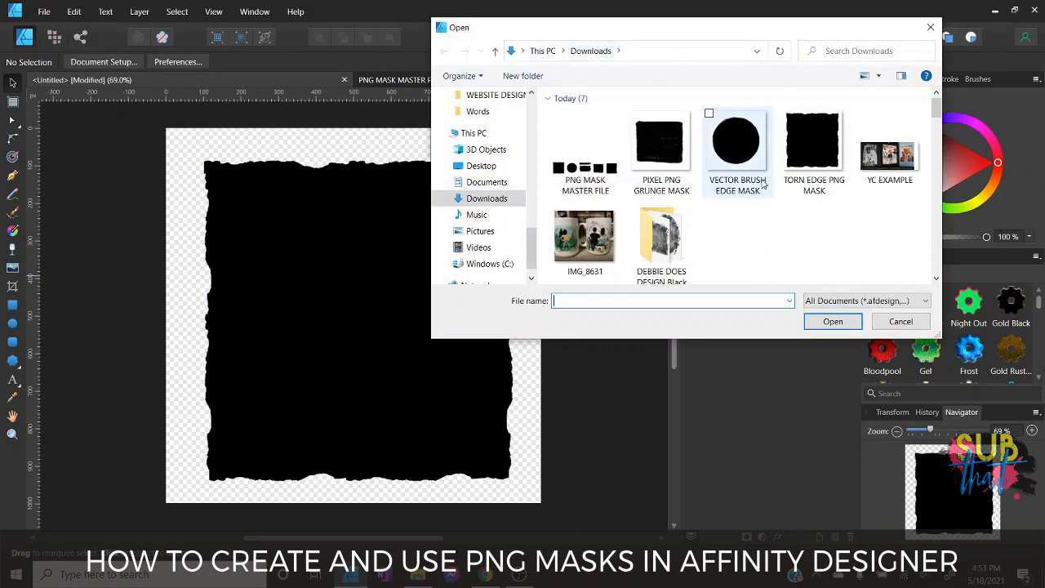
pyautogui.scroll(-1, 671, 198)
pyautogui.scroll(-3, 671, 198)
pyautogui.click(600, 214)
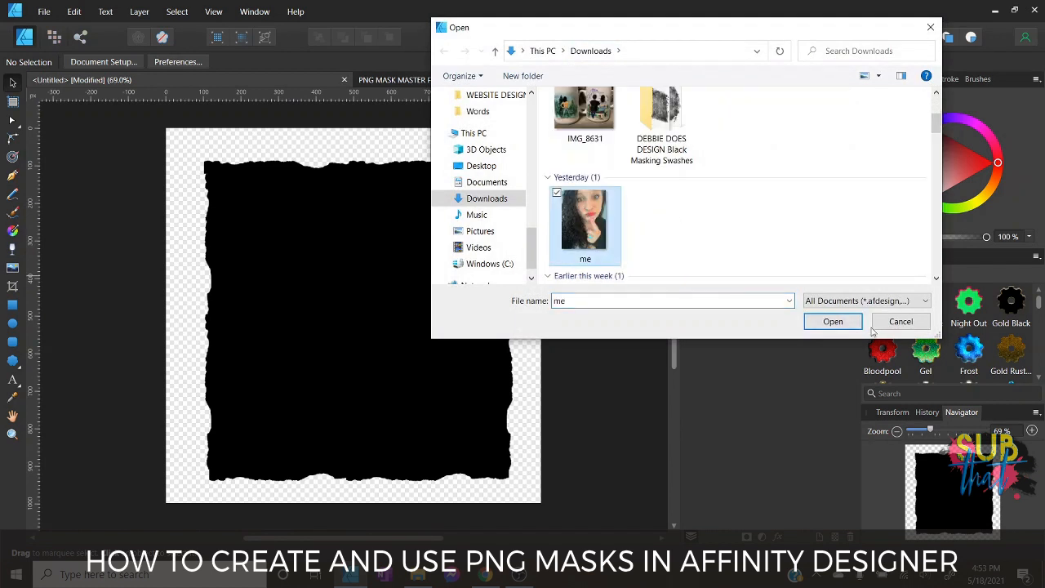
pyautogui.click(833, 321)
pyautogui.moveTo(205, 148); pyautogui.dragTo(539, 564)
pyautogui.moveTo(379, 327); pyautogui.dragTo(364, 308)
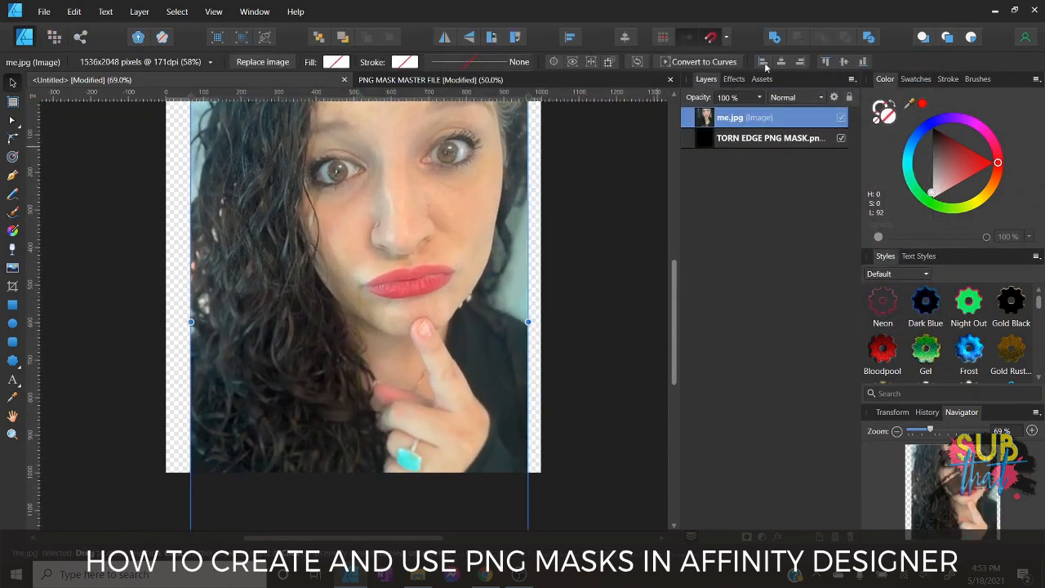
# Clip the me.jpg photo inside the torn edge mask layer and select the nested photo.
pyautogui.moveTo(709, 118); pyautogui.dragTo(743, 149)
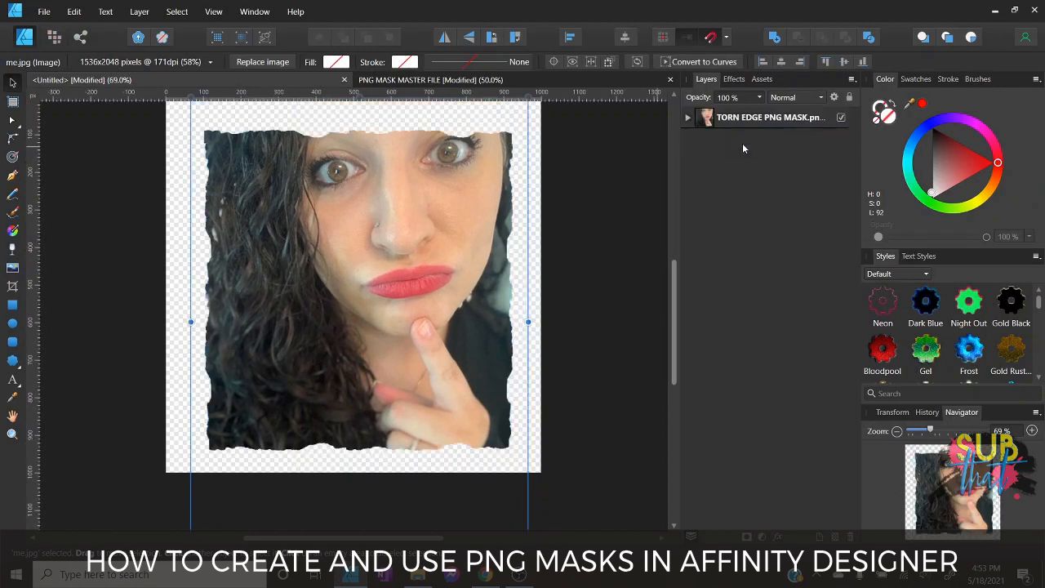
pyautogui.click(751, 122)
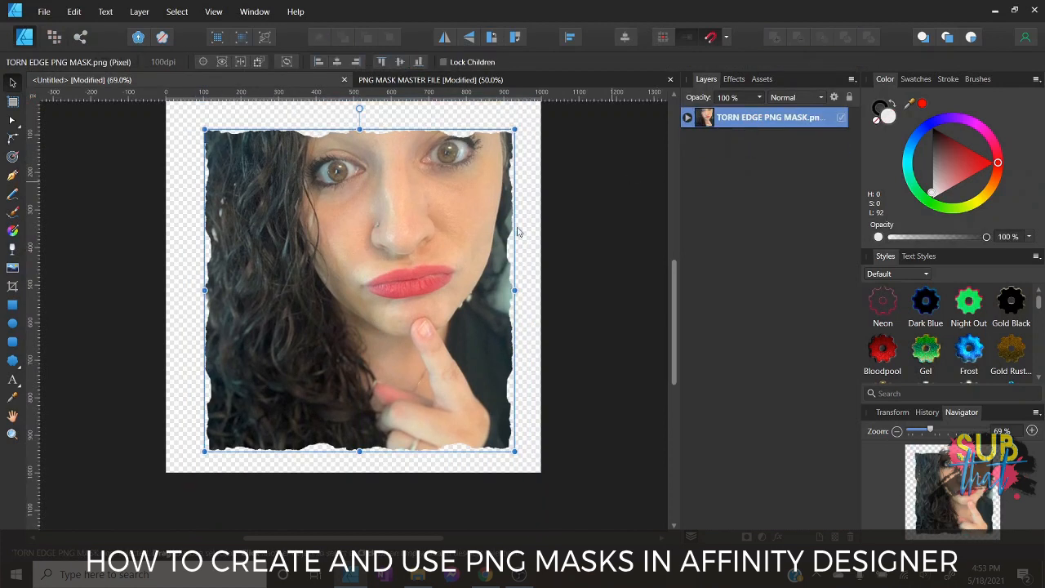
pyautogui.click(687, 118)
pyautogui.click(755, 145)
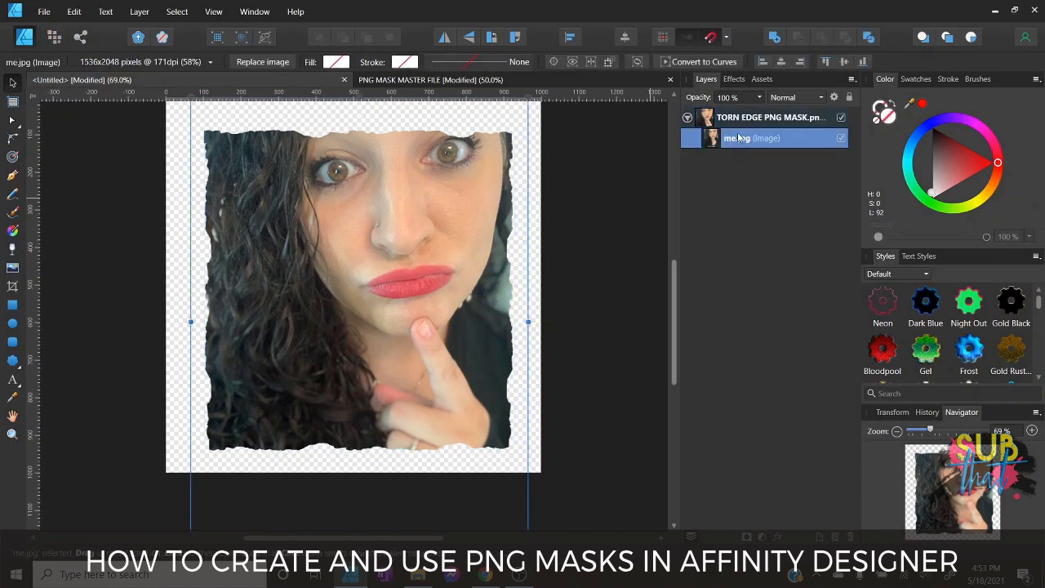
# Move the clipped photo down within the torn edge mask, reduce it to about 56% and deselect it.
pyautogui.moveTo(404, 313); pyautogui.dragTo(395, 346)
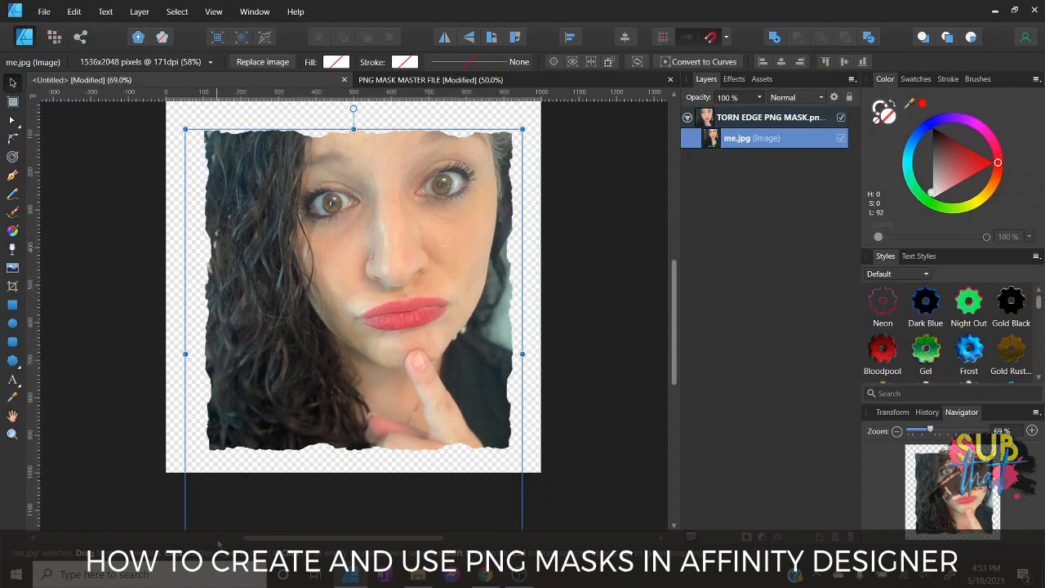
pyautogui.scroll(-3, 219, 538)
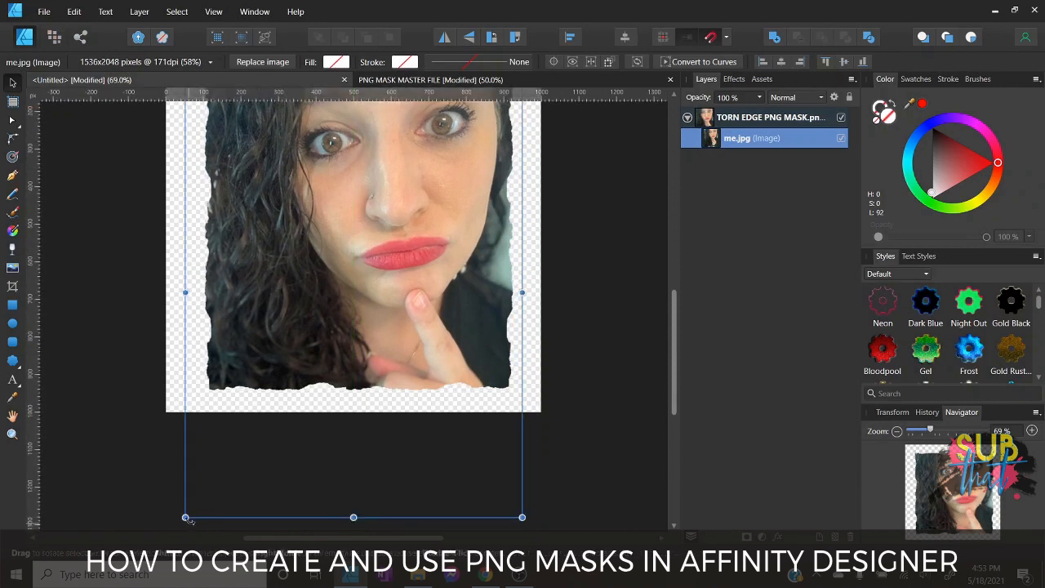
pyautogui.moveTo(186, 517); pyautogui.dragTo(205, 496)
pyautogui.scroll(1, 417, 384)
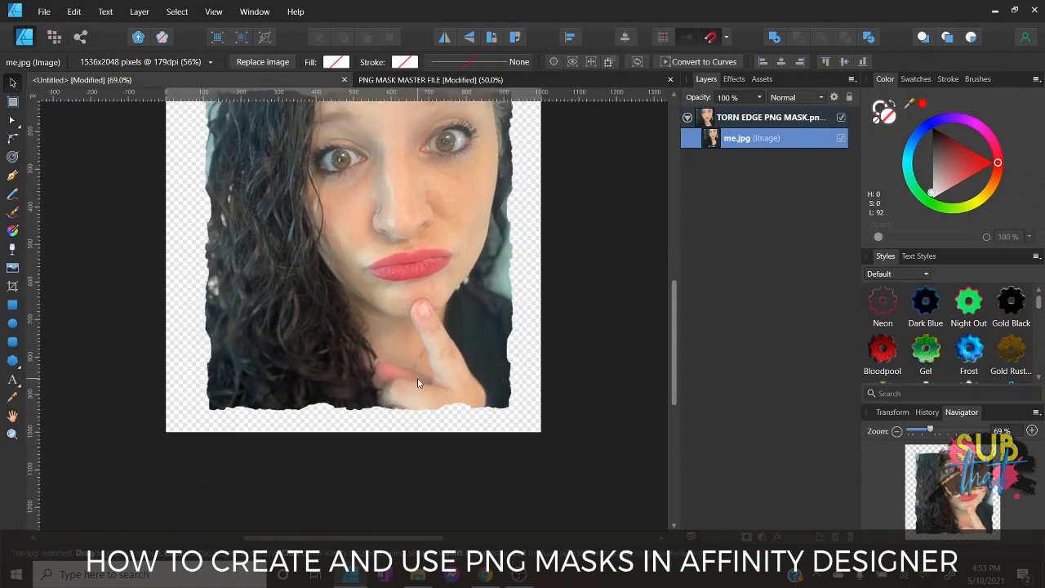
pyautogui.scroll(2, 418, 384)
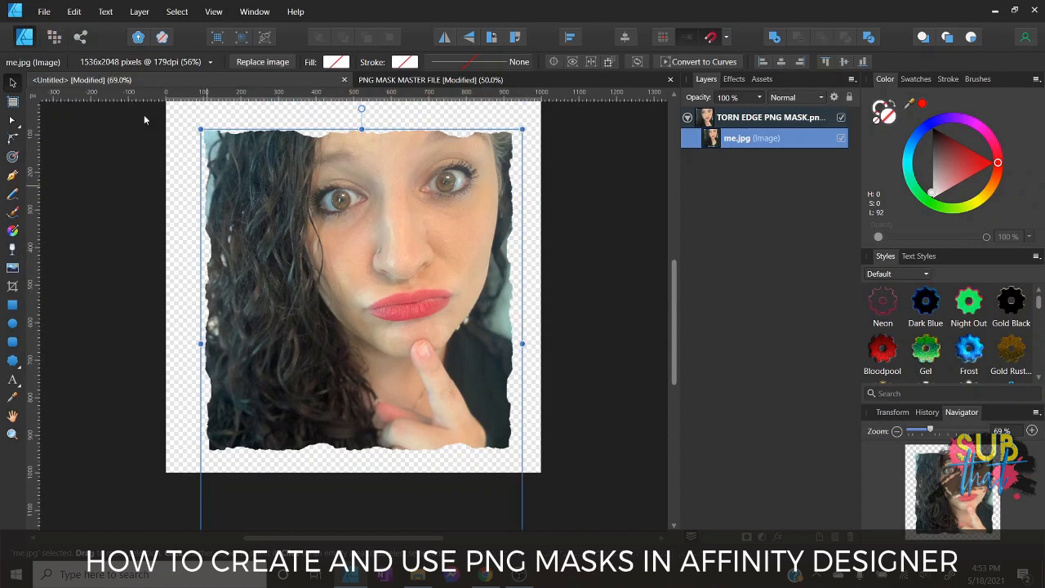
pyautogui.click(596, 237)
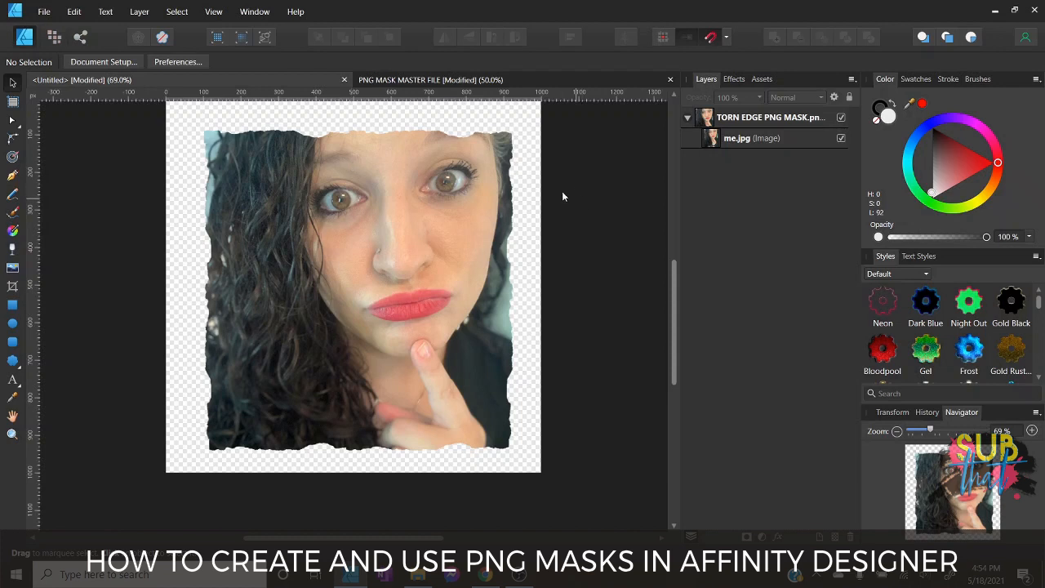
# Switch to the PNG MASK MASTER FILE document.
pyautogui.click(516, 79)
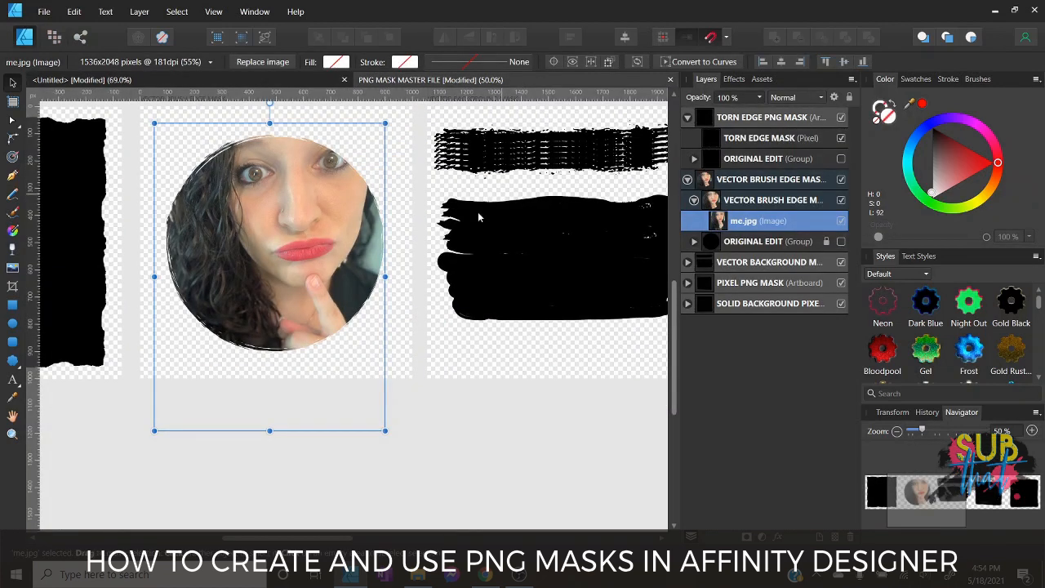